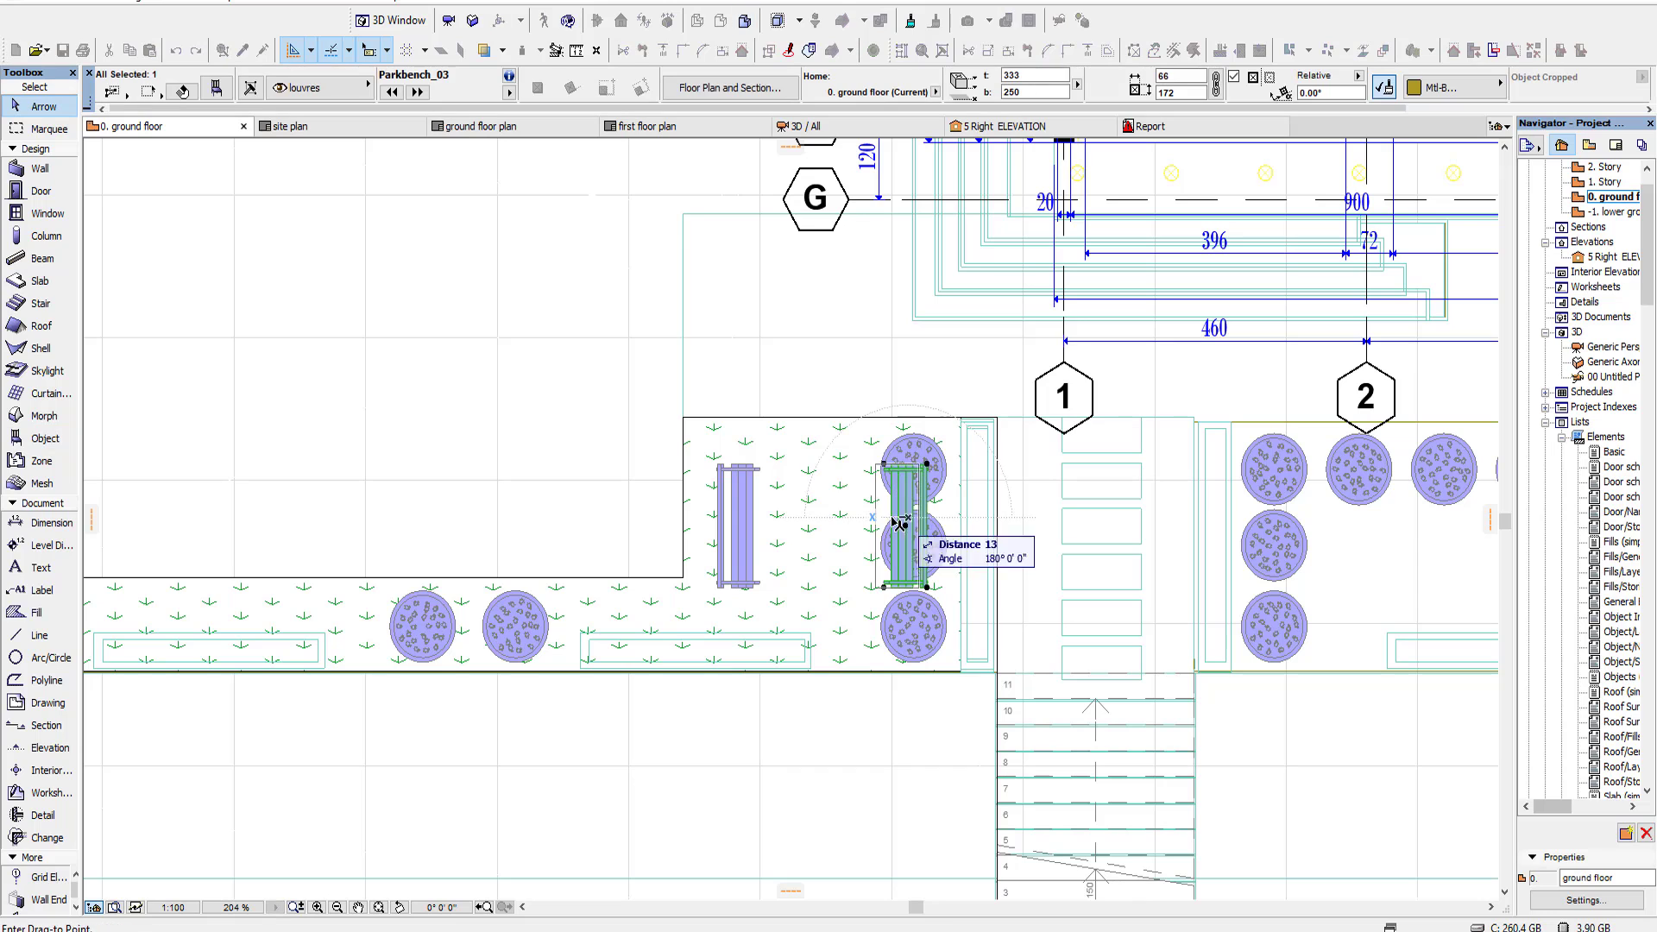
Step: Move the left park bench against the left edge of the lawn area and check the benches in 3D
drag(742, 523, 718, 523)
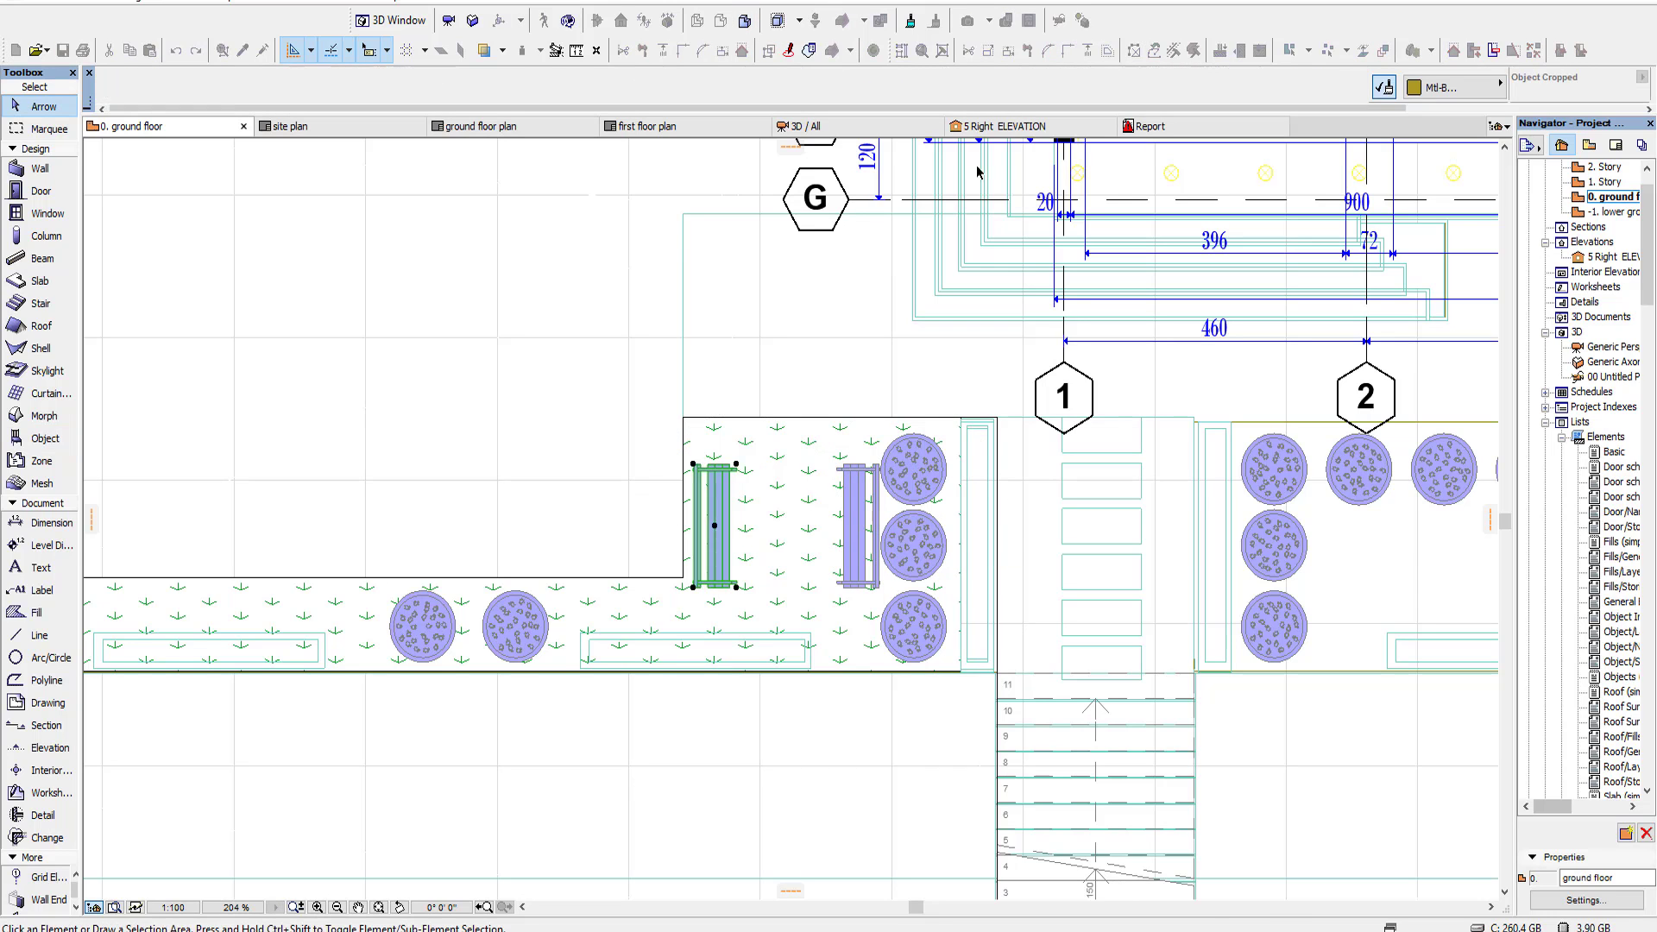
click(814, 131)
key(F2)
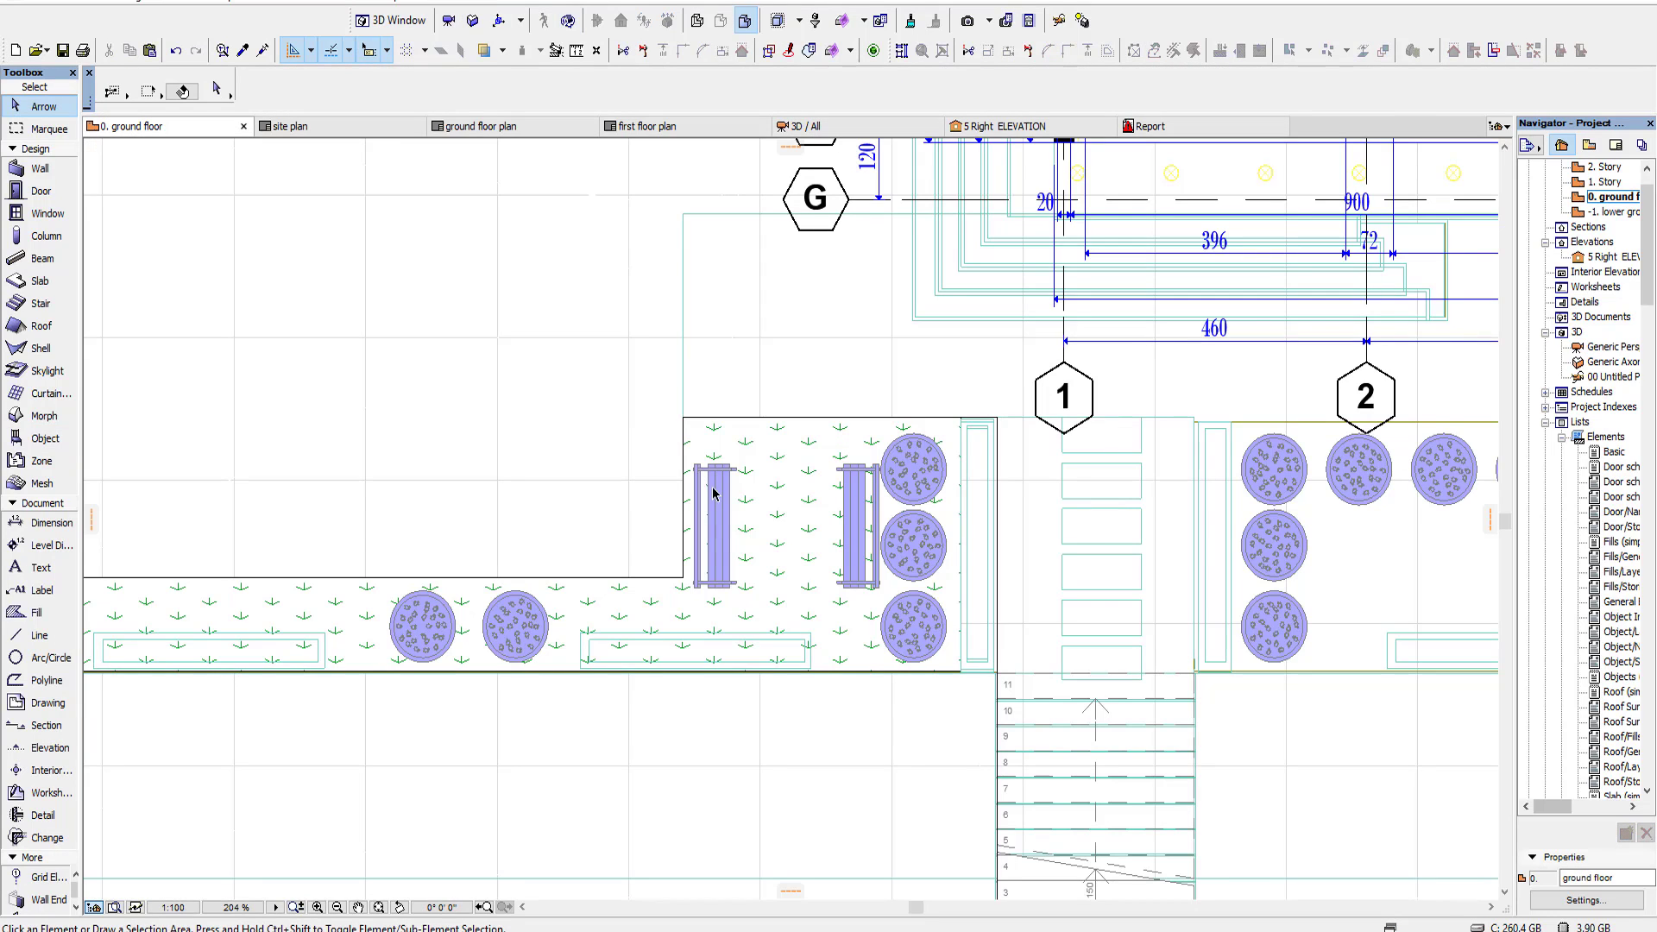
Step: Try to set the base height of both park benches to 0 and check them in the 3D view
drag(821, 556, 870, 557)
key(Escape)
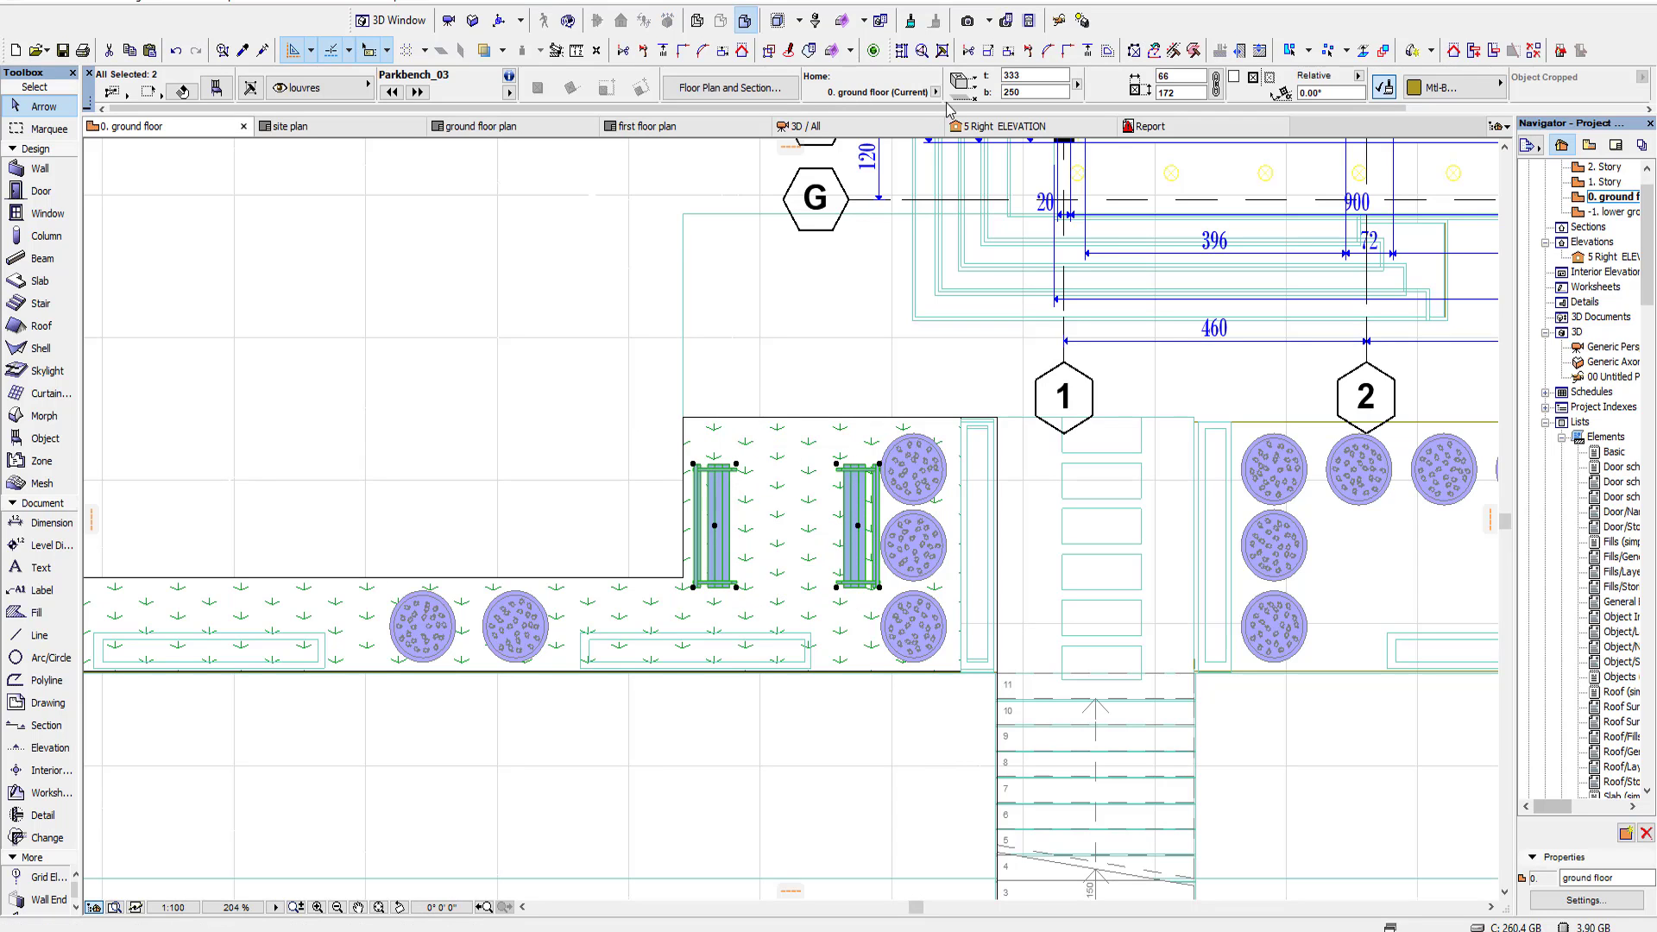
right_click(325, 223)
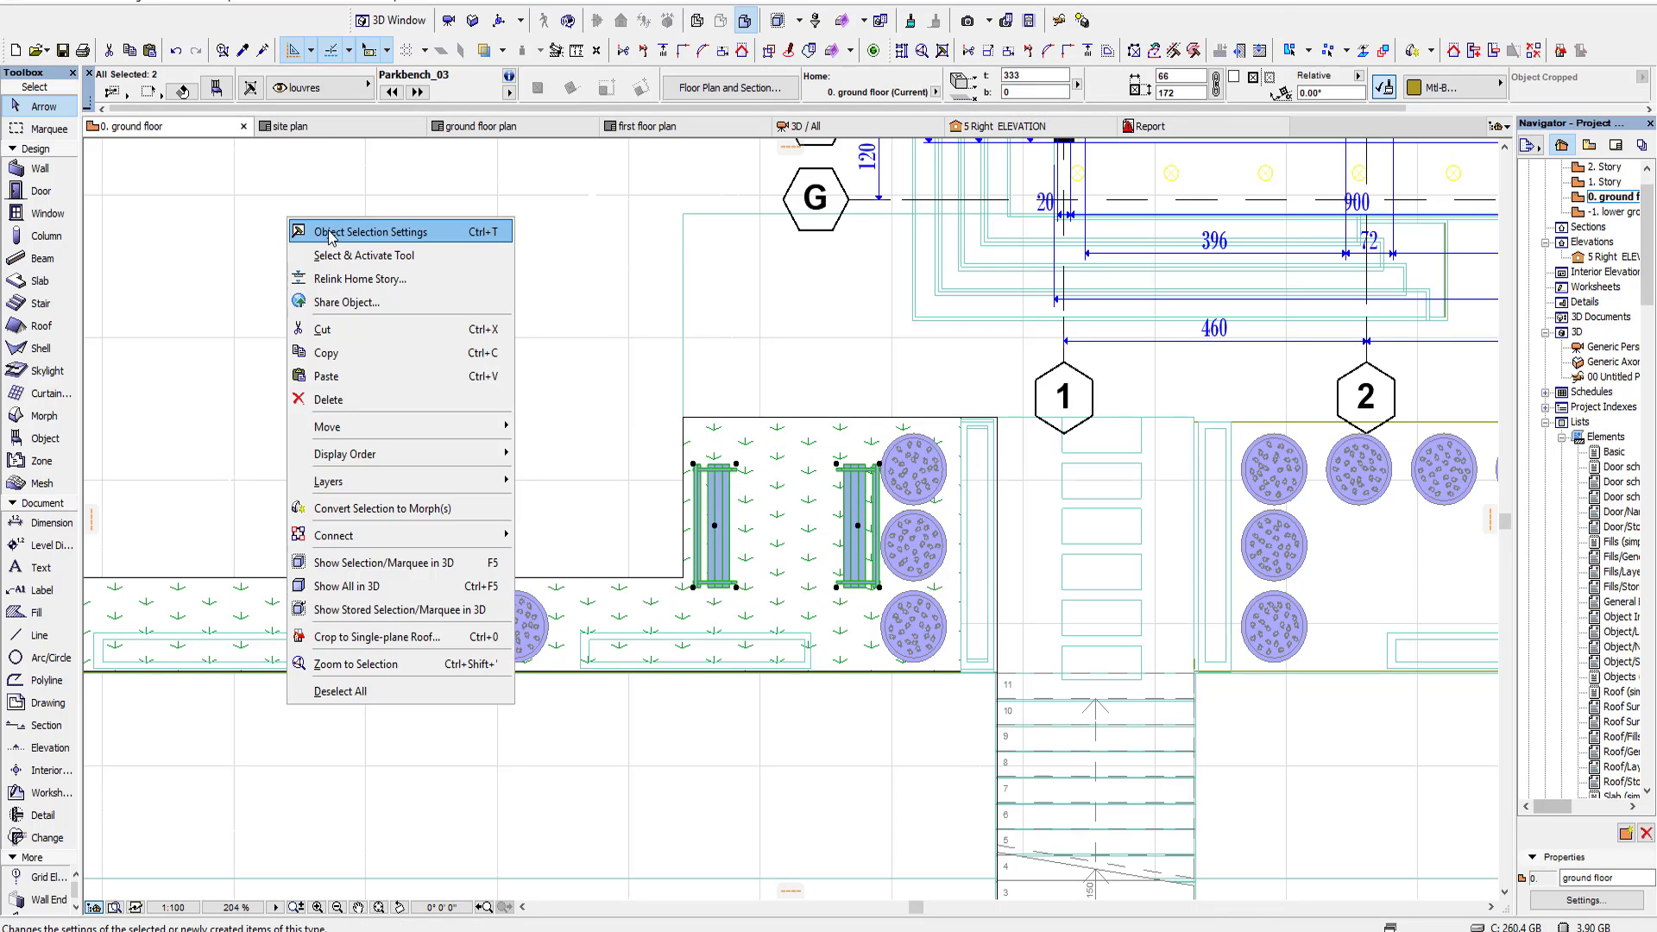
click(328, 228)
click(1221, 811)
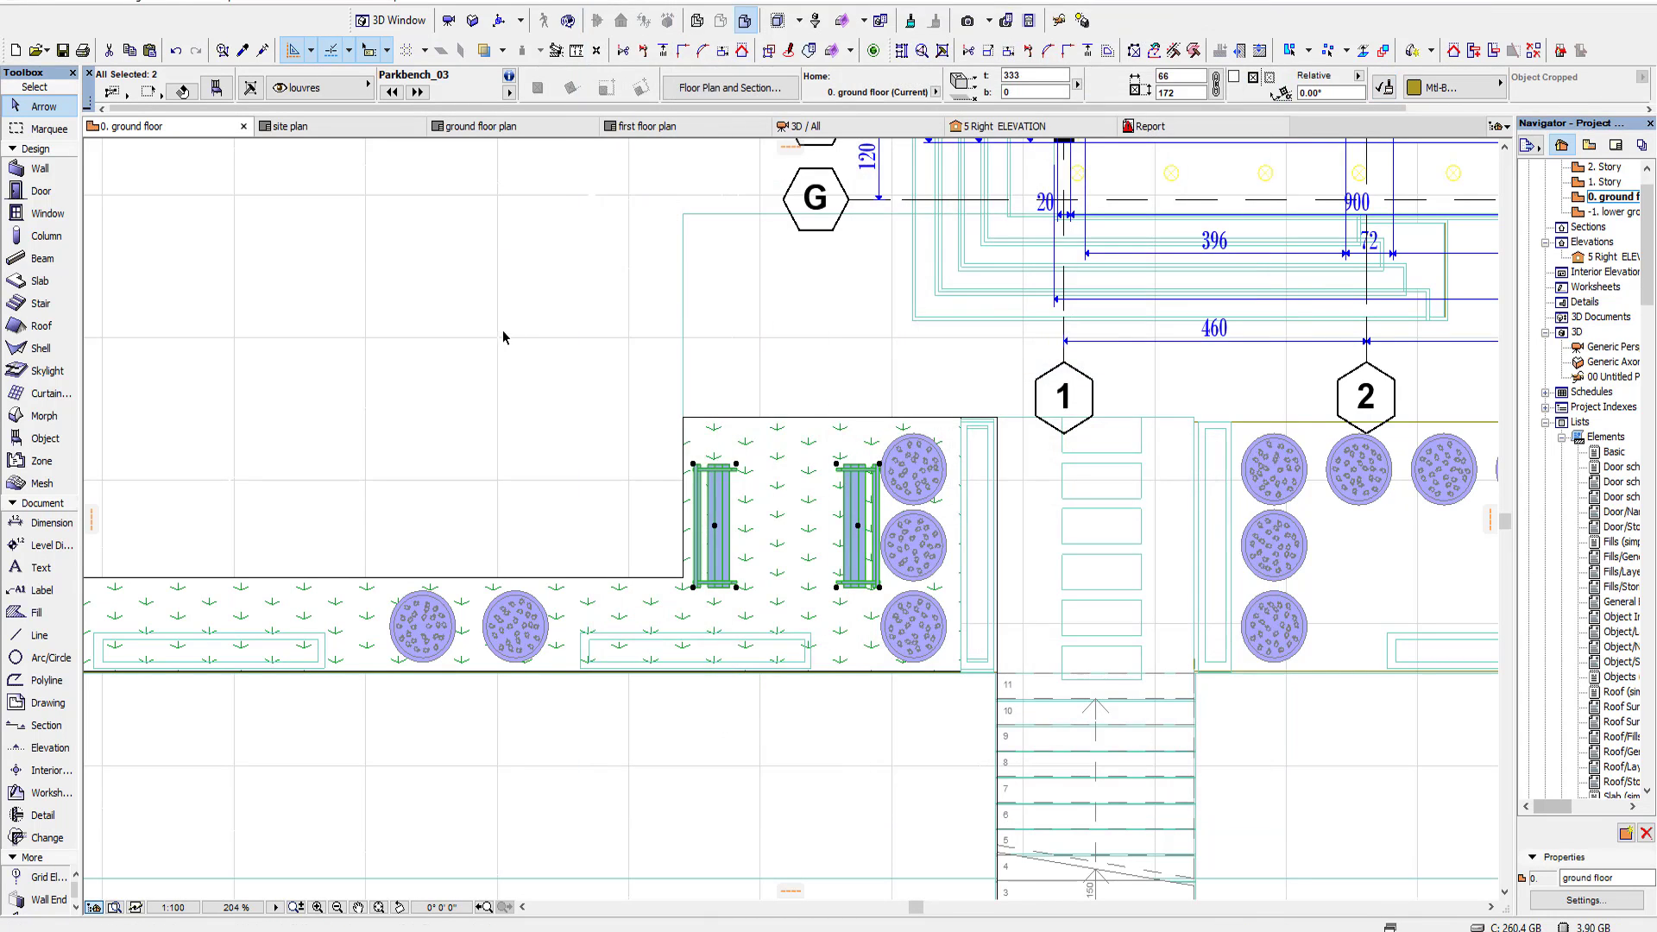
click(505, 335)
click(789, 130)
click(161, 129)
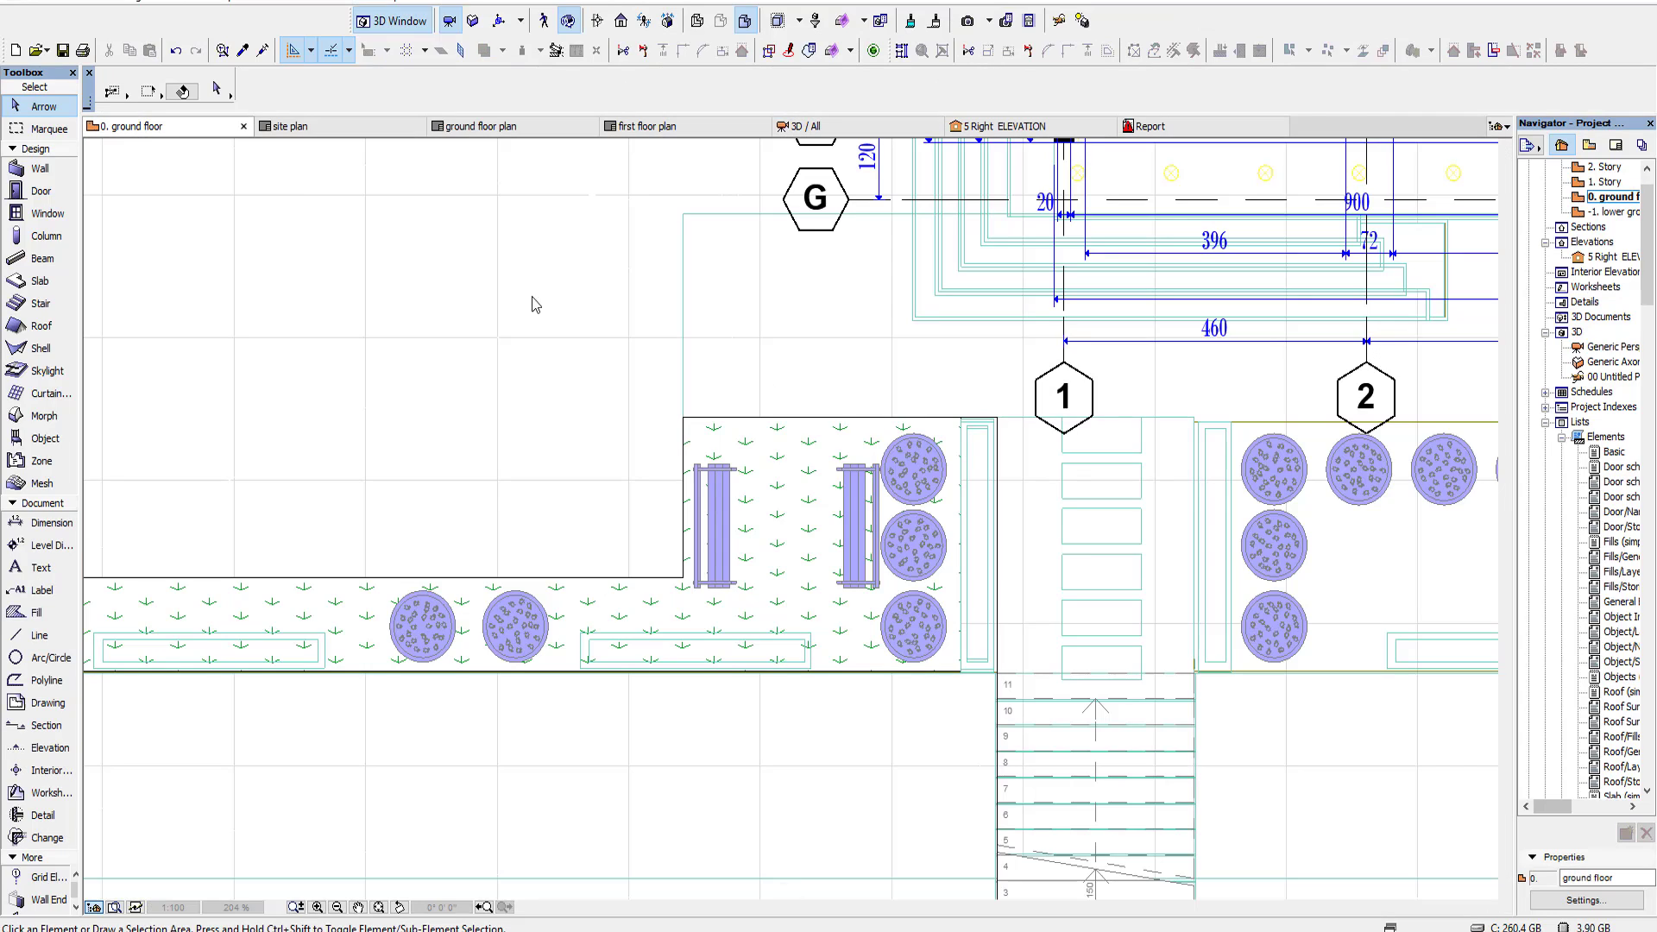
Step: Set the base height of both park benches to 0 on the ground floor and display the model in 3D
click(727, 541)
shift+click(852, 535)
right_click(388, 229)
click(448, 243)
key(Return)
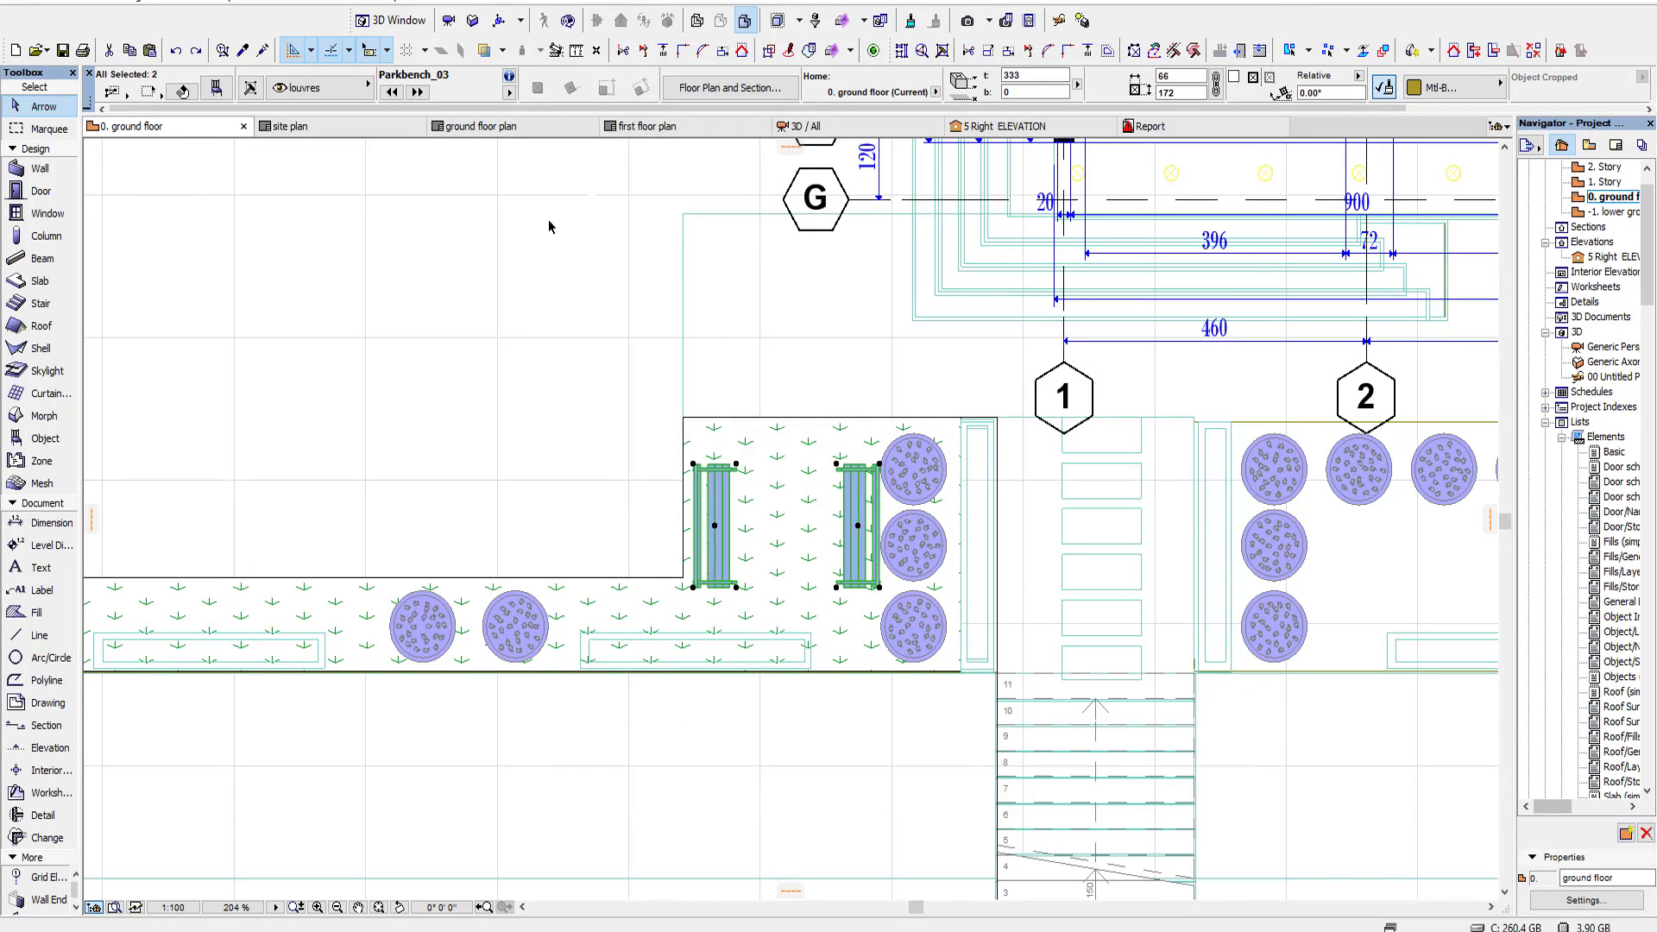
key(ctrl+t)
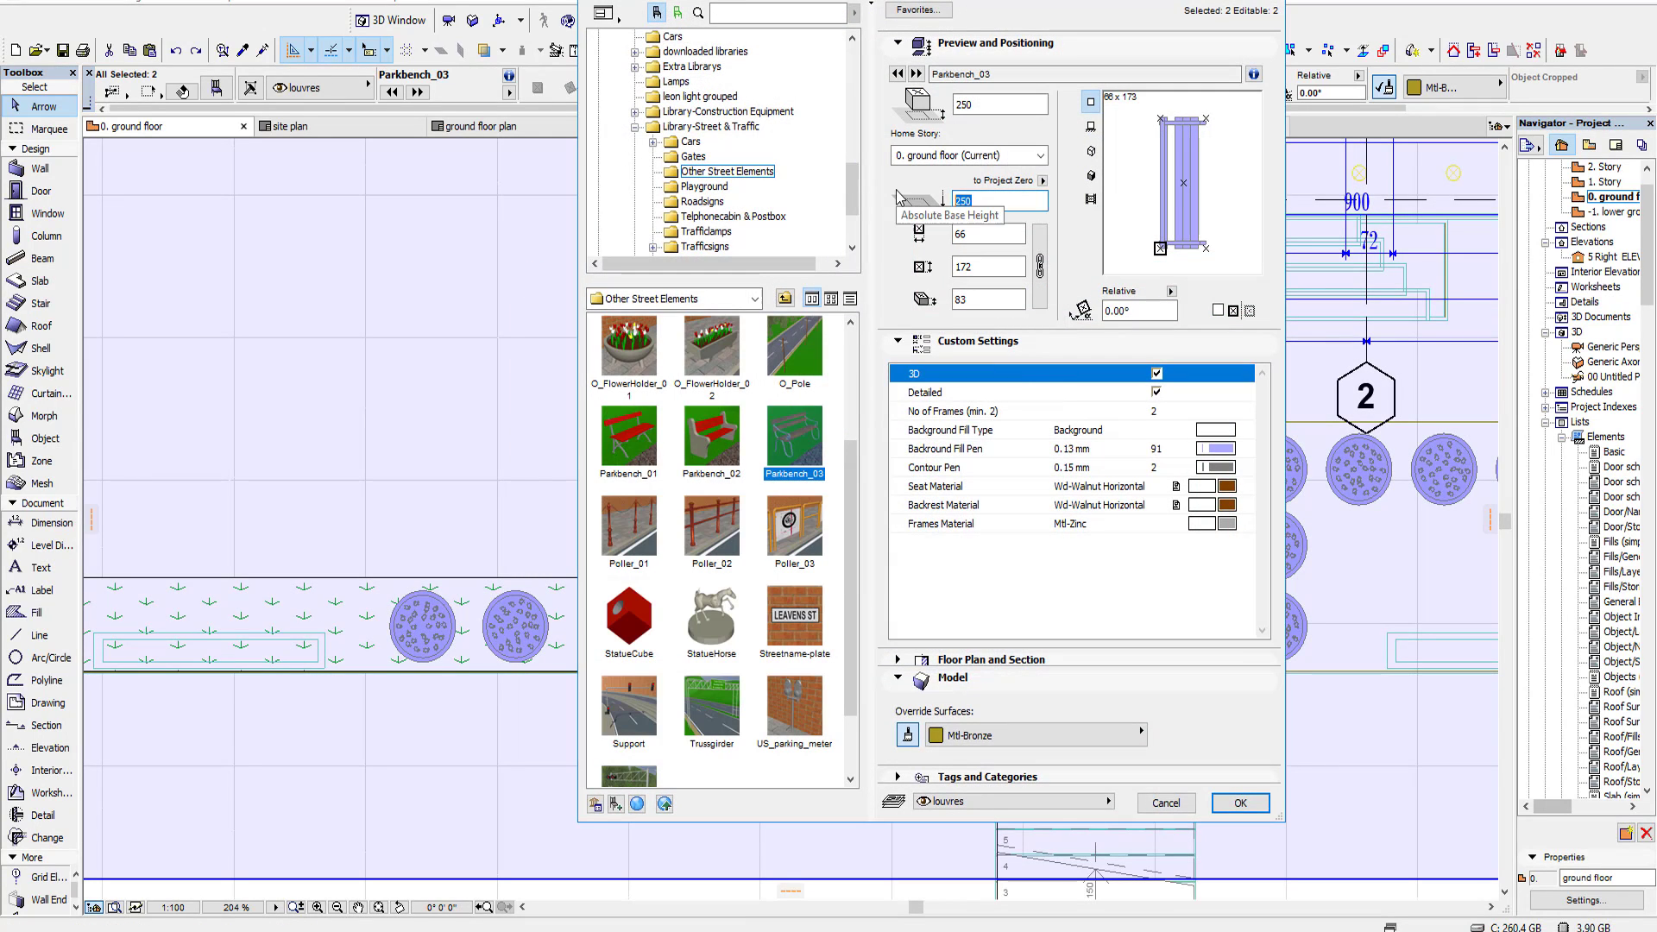
key(Return)
key(F3)
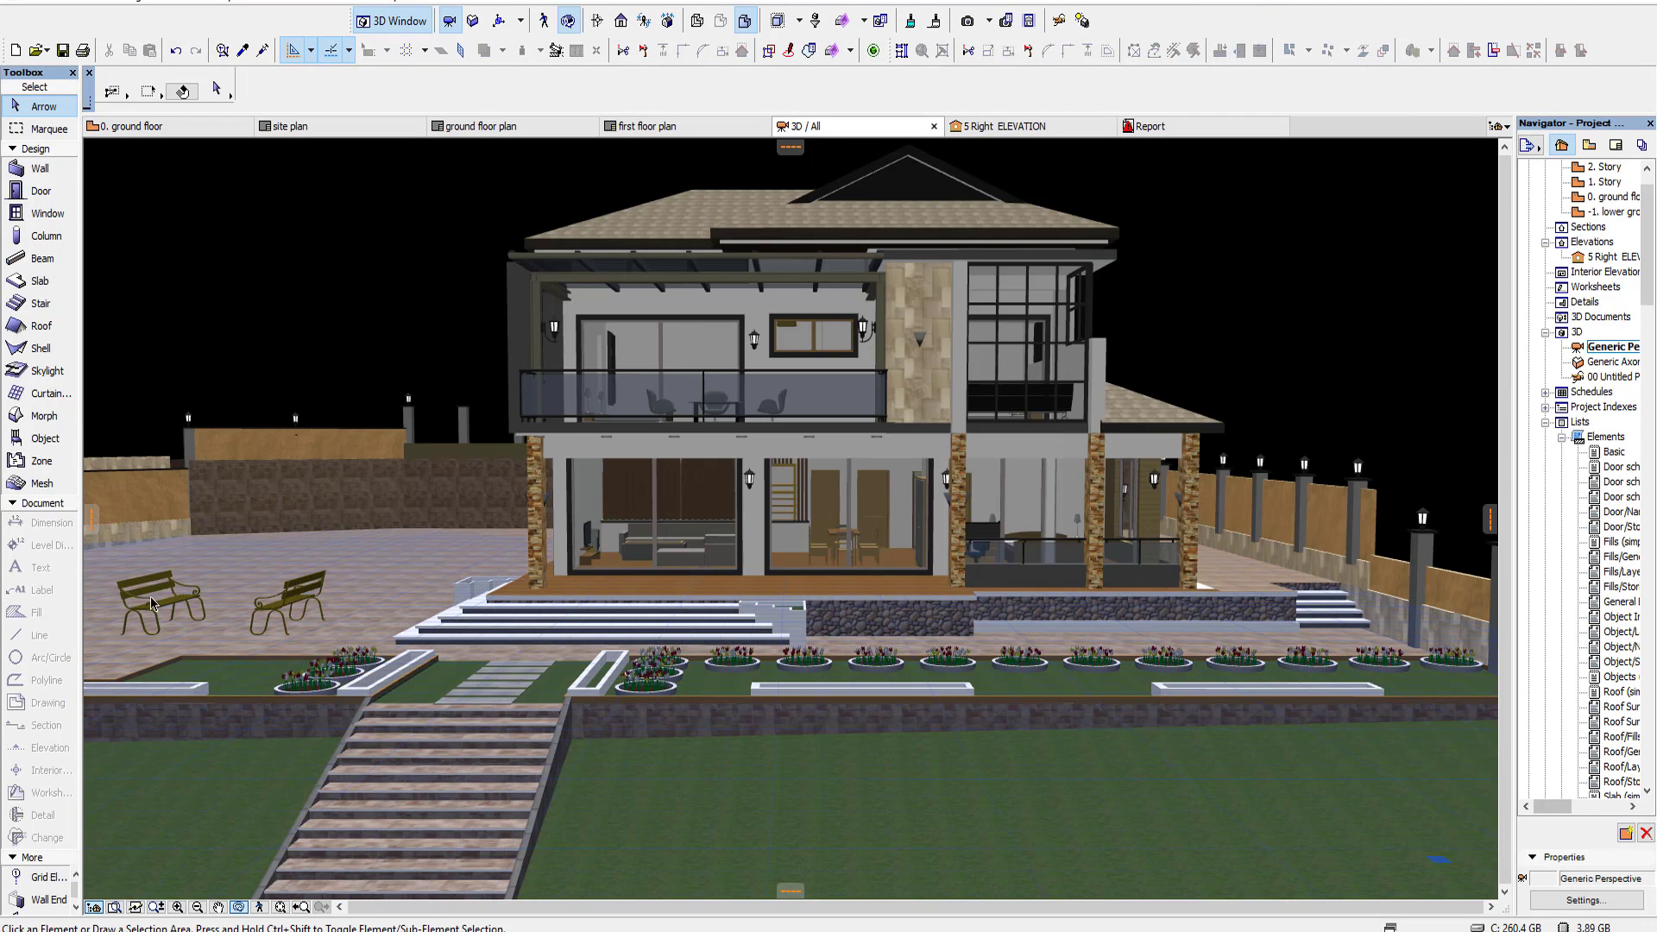
Step: Select only the two park benches in 3D and lower them to a base height of about -85, onto the lawn
click(316, 576)
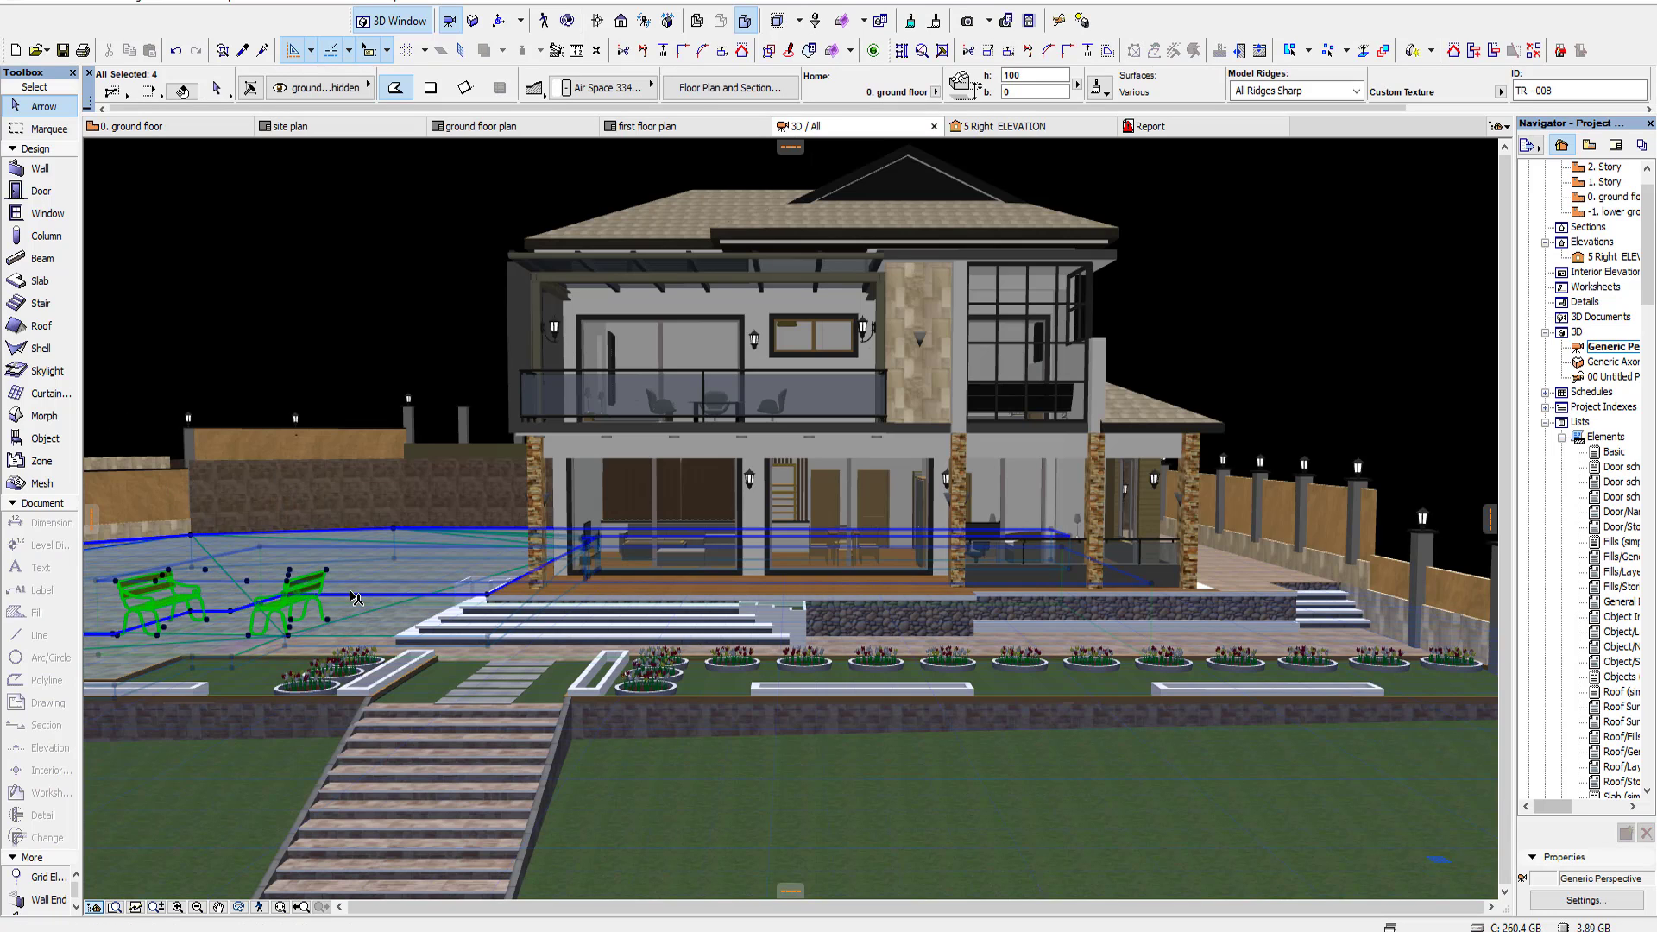
shift+click(259, 581)
key(ctrl+9)
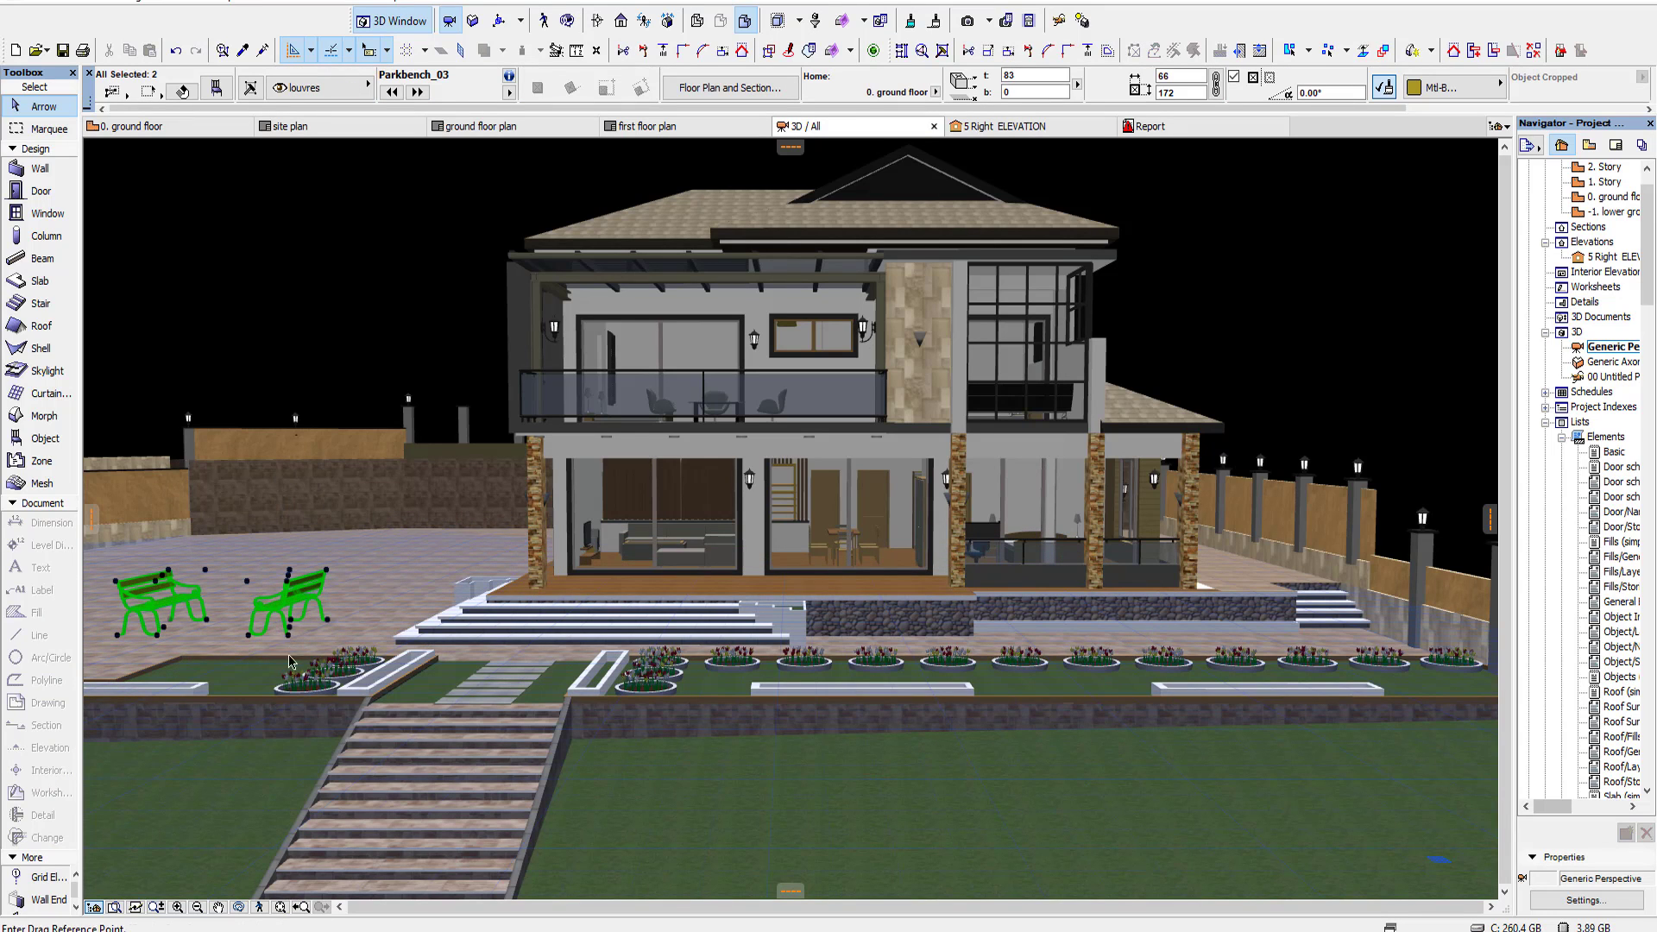
click(287, 635)
click(215, 665)
scroll(175, 665, up, 3)
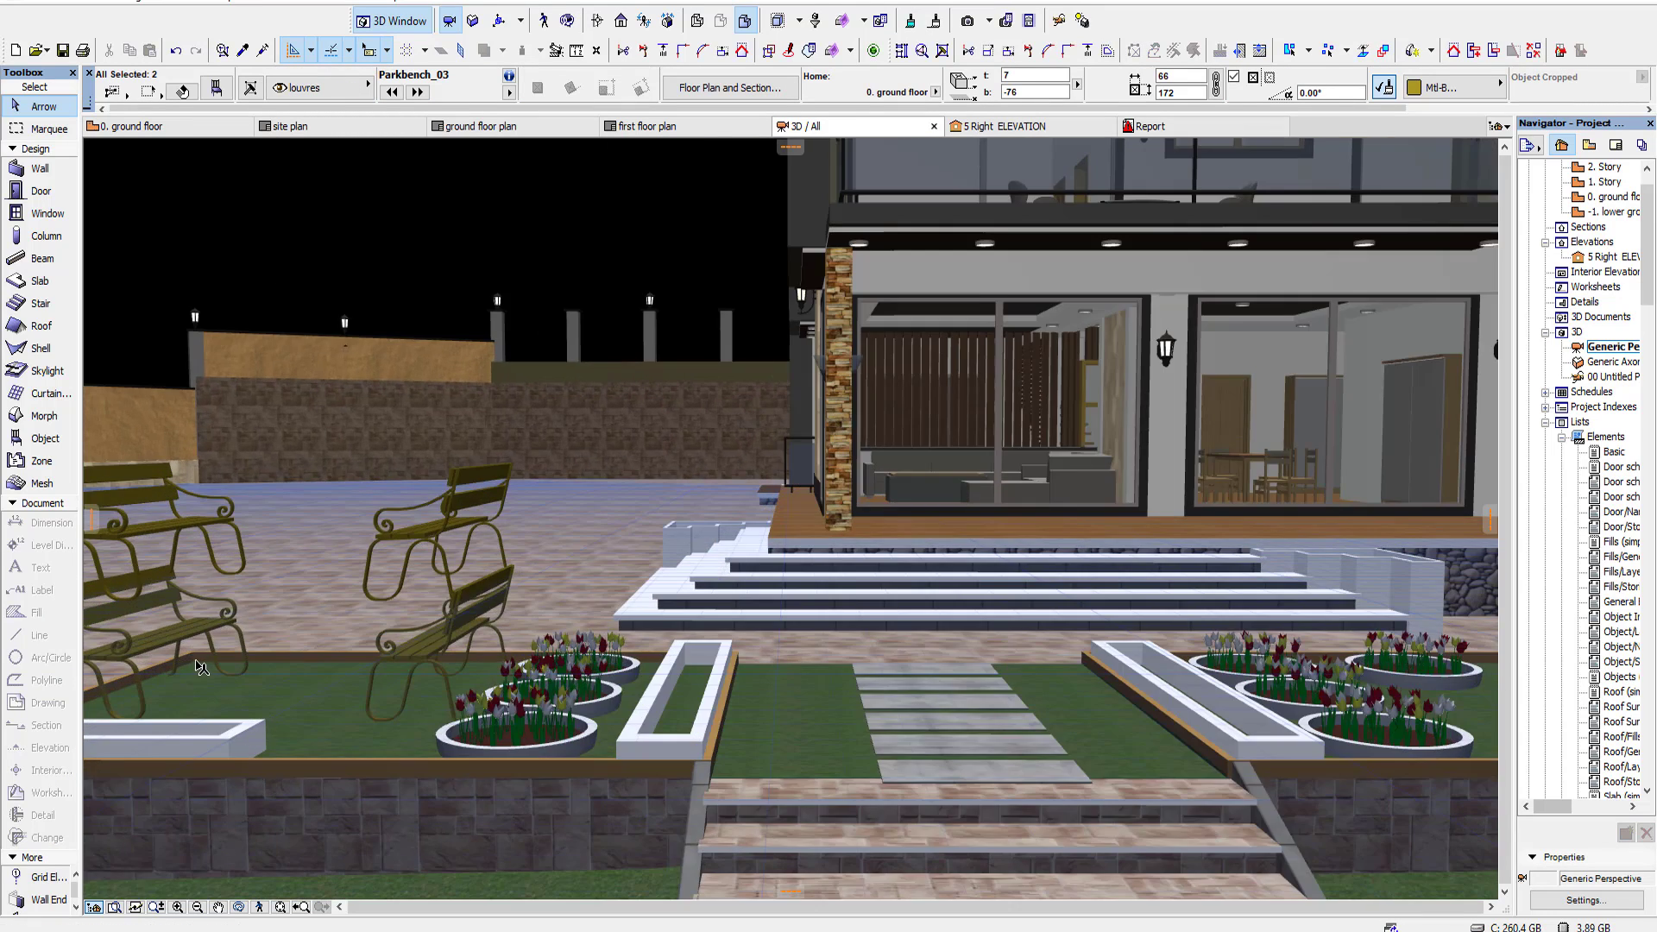
scroll(233, 643, up, 3)
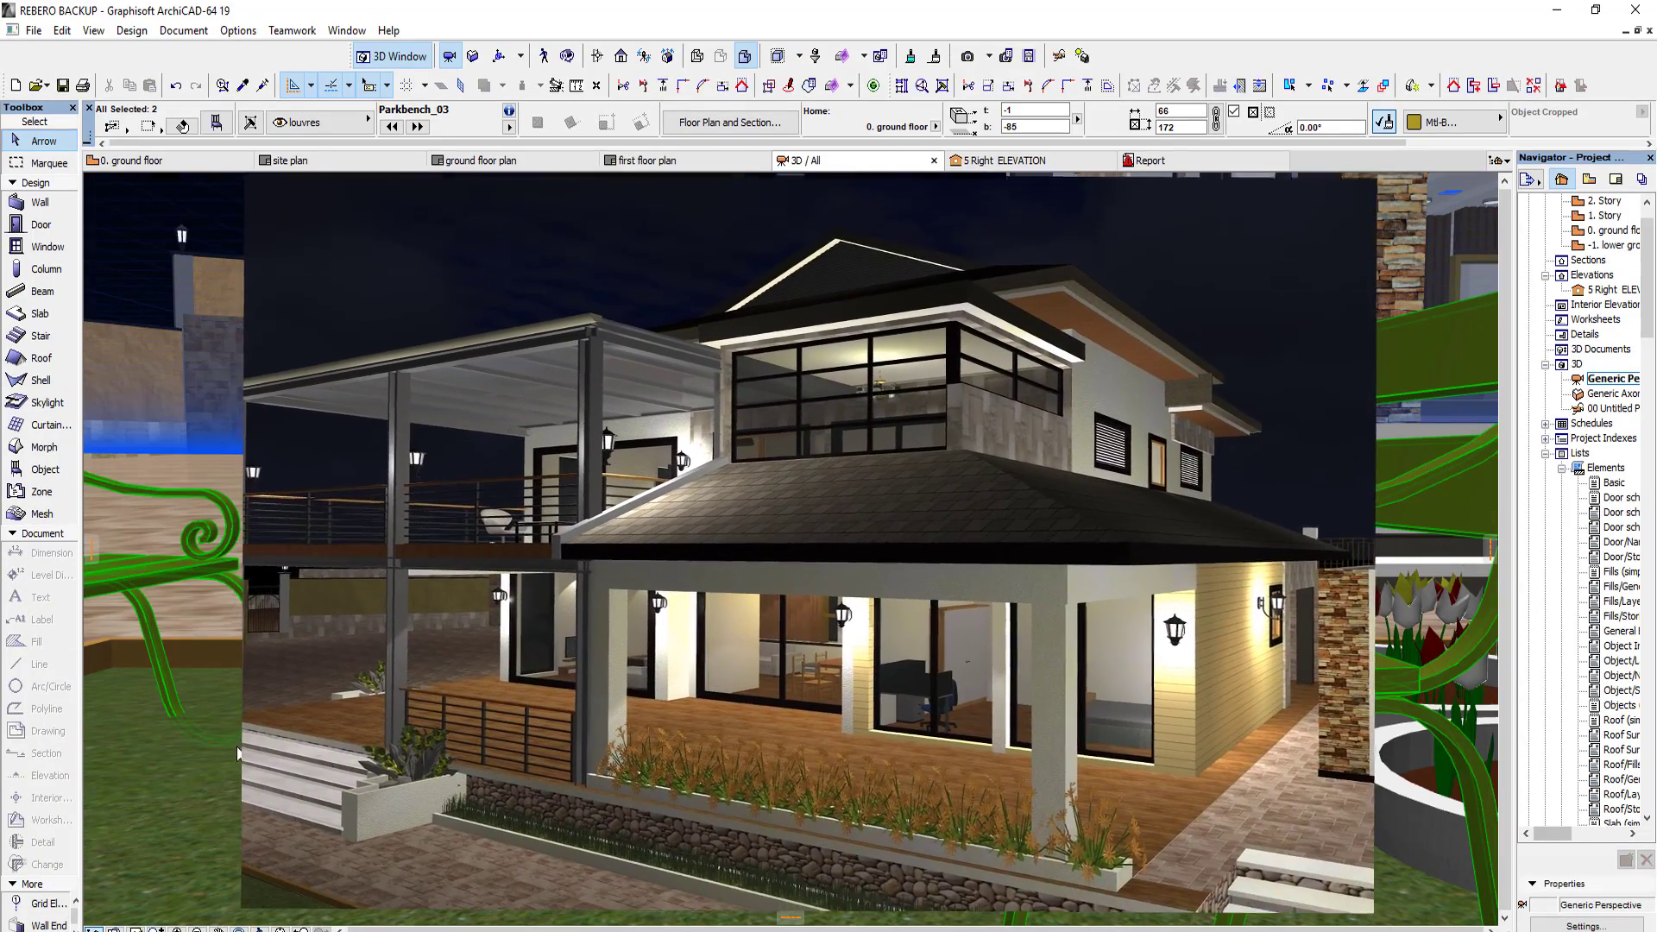
click(233, 743)
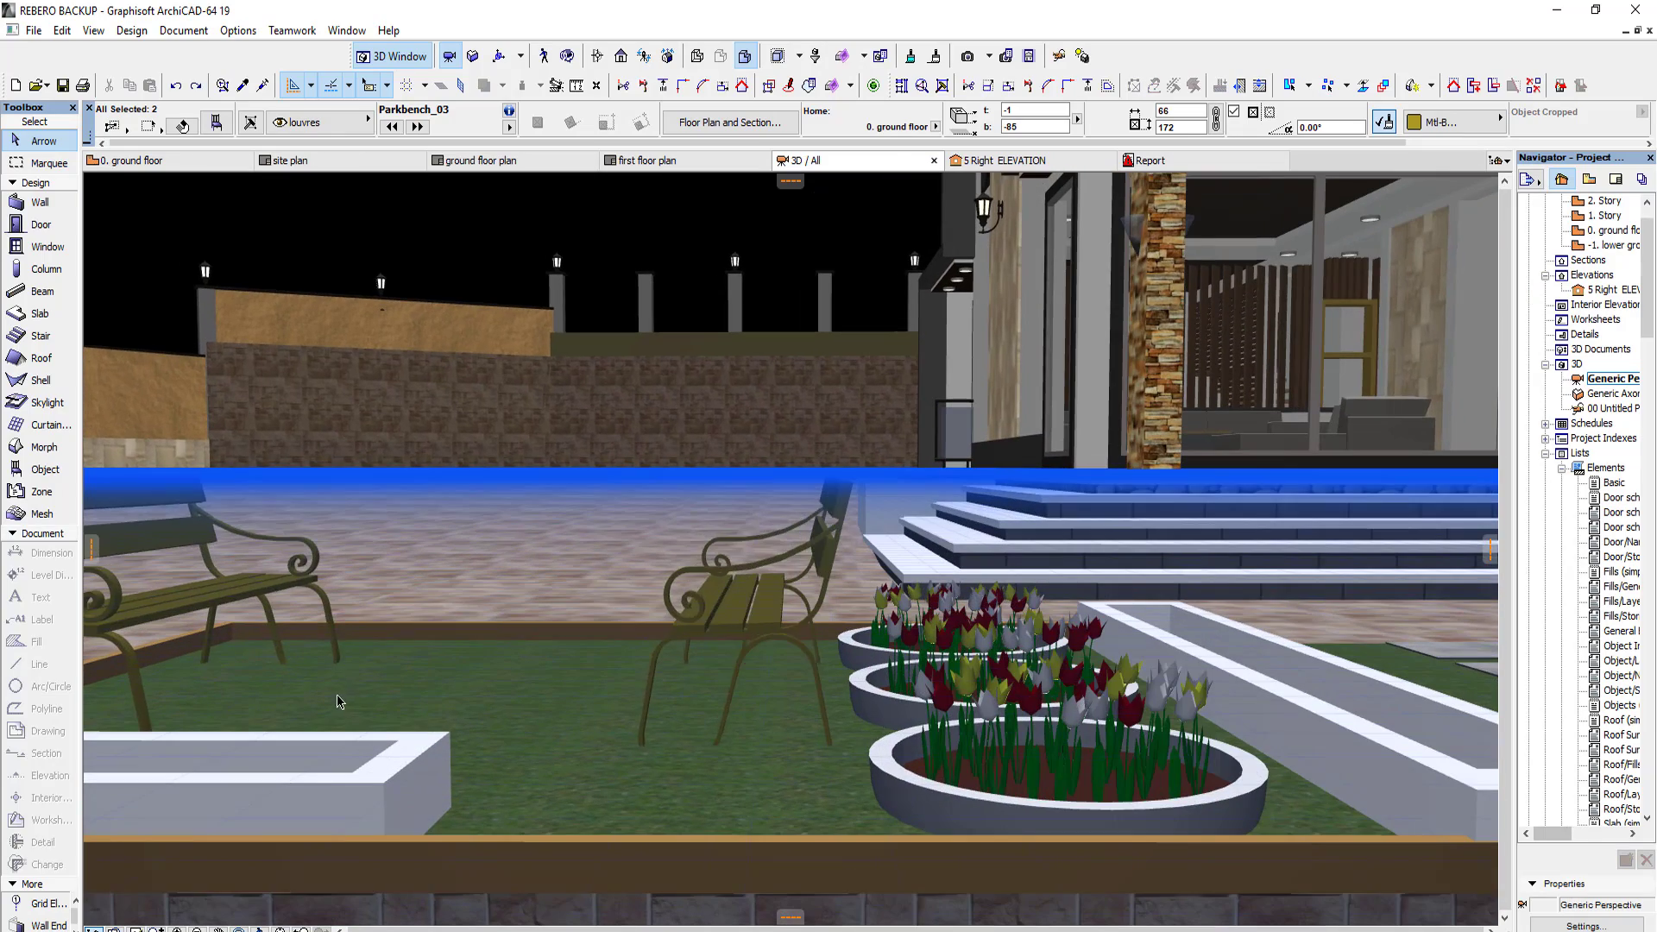
Step: Raise both park benches slightly to a base height of about -78 so their feet rest on the grass
key(ctrl+d)
click(321, 688)
click(326, 665)
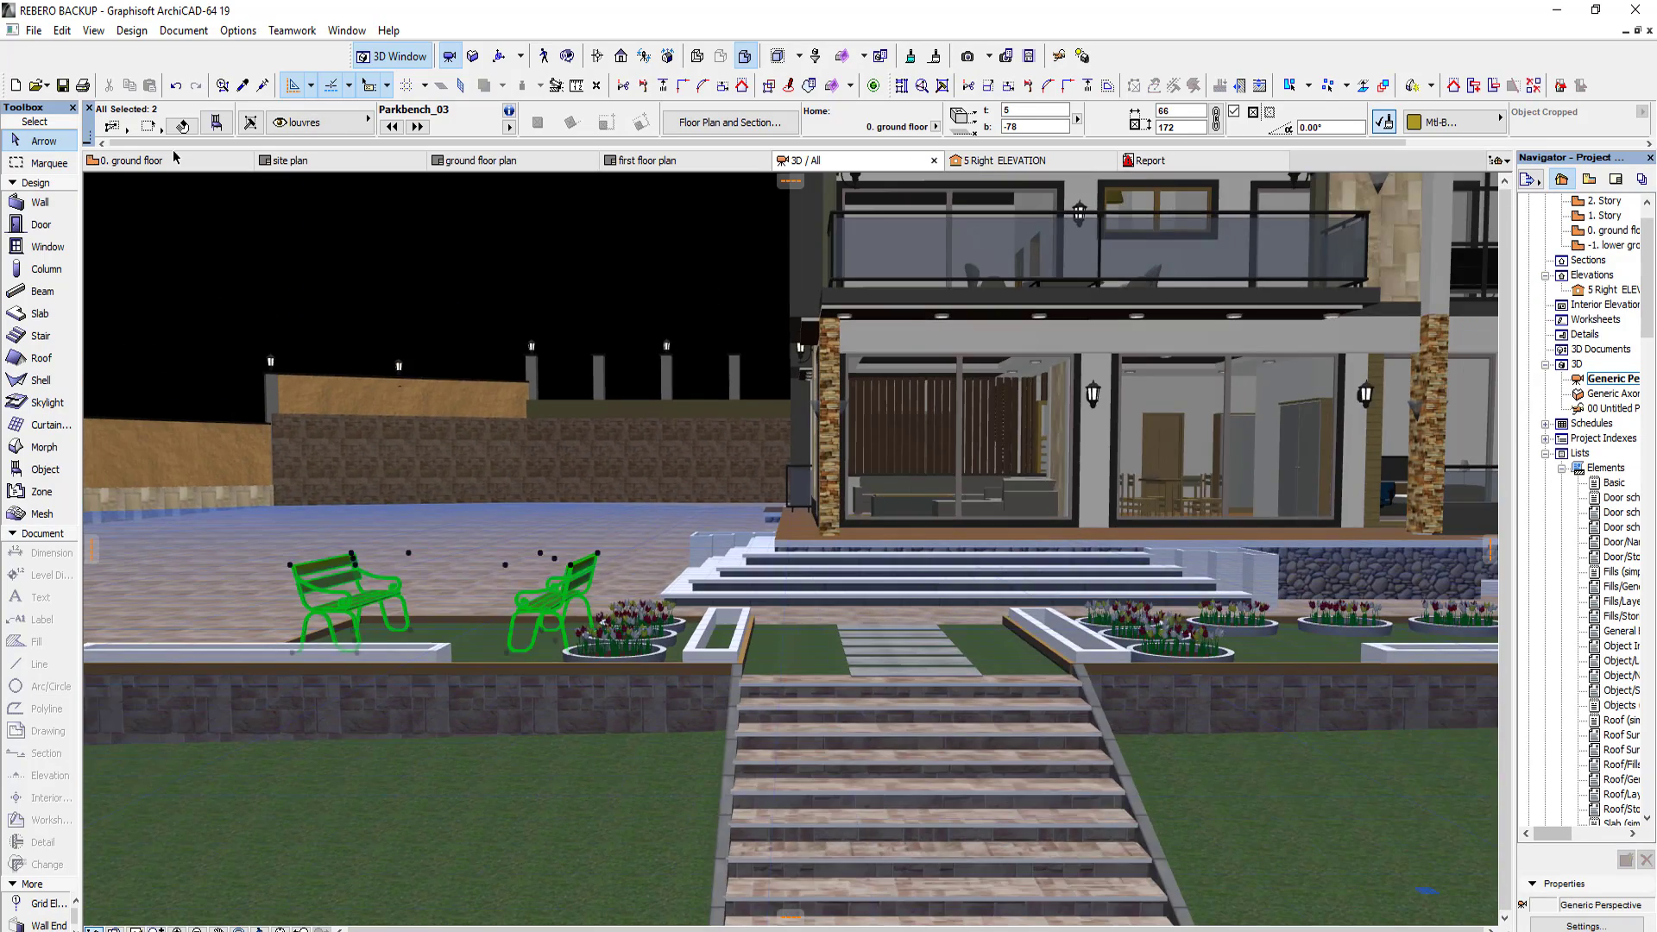
Step: Open the Object tool's default settings from the ground floor plan and search the library for CAR
click(174, 159)
double_click(45, 471)
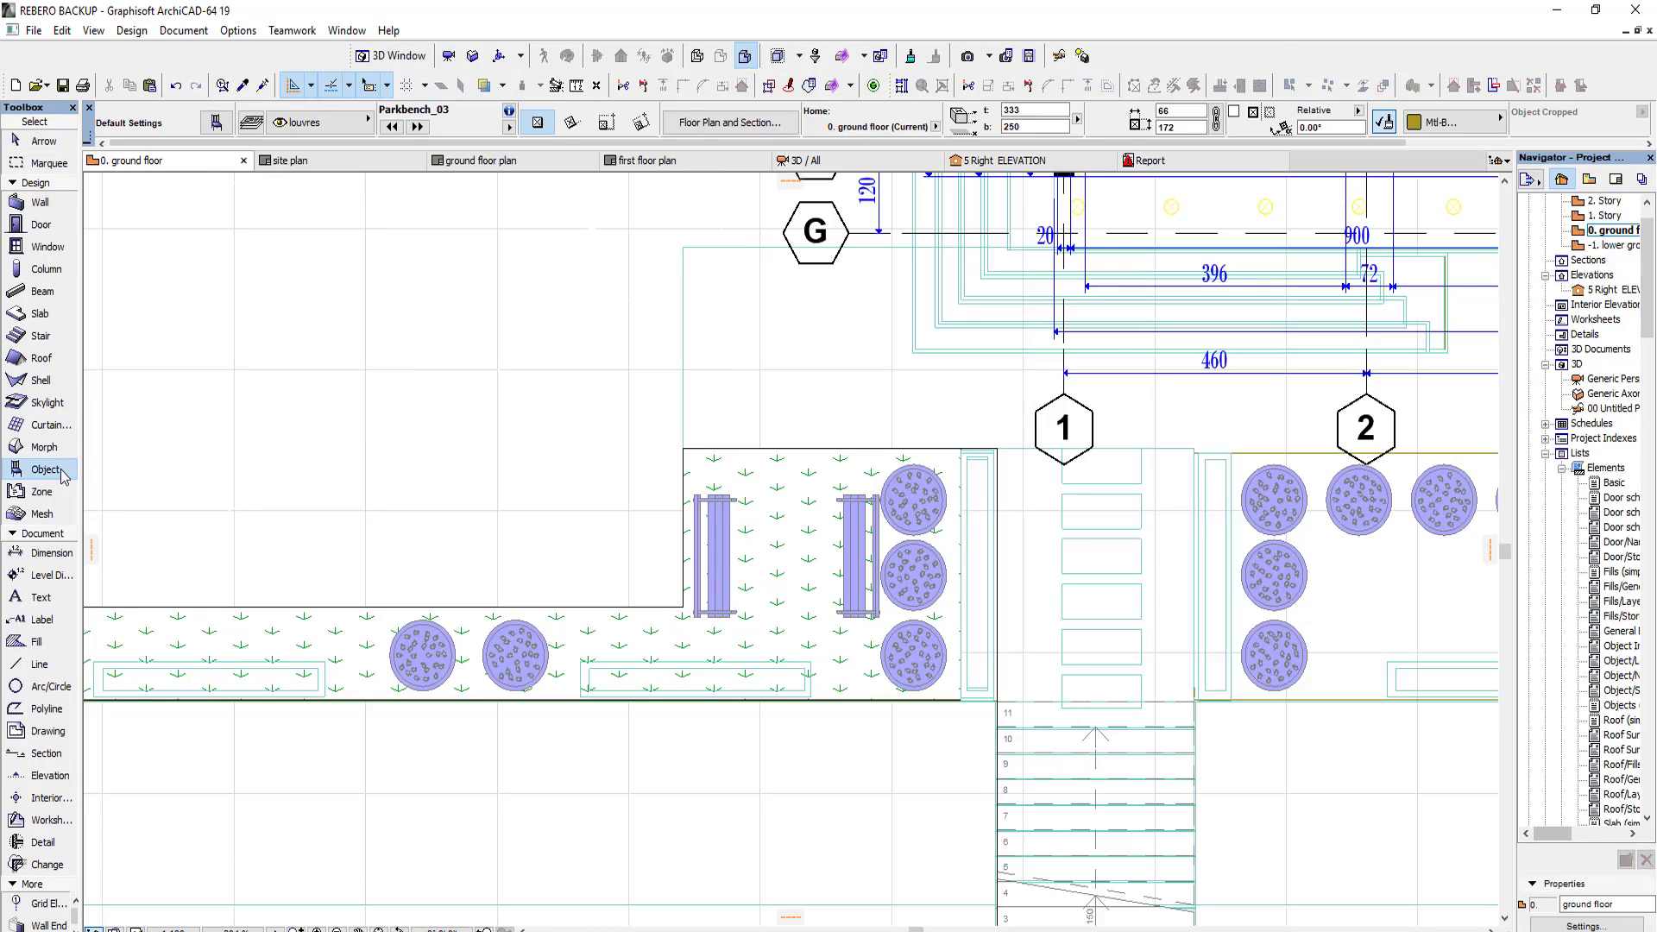
click(738, 50)
text(flower)
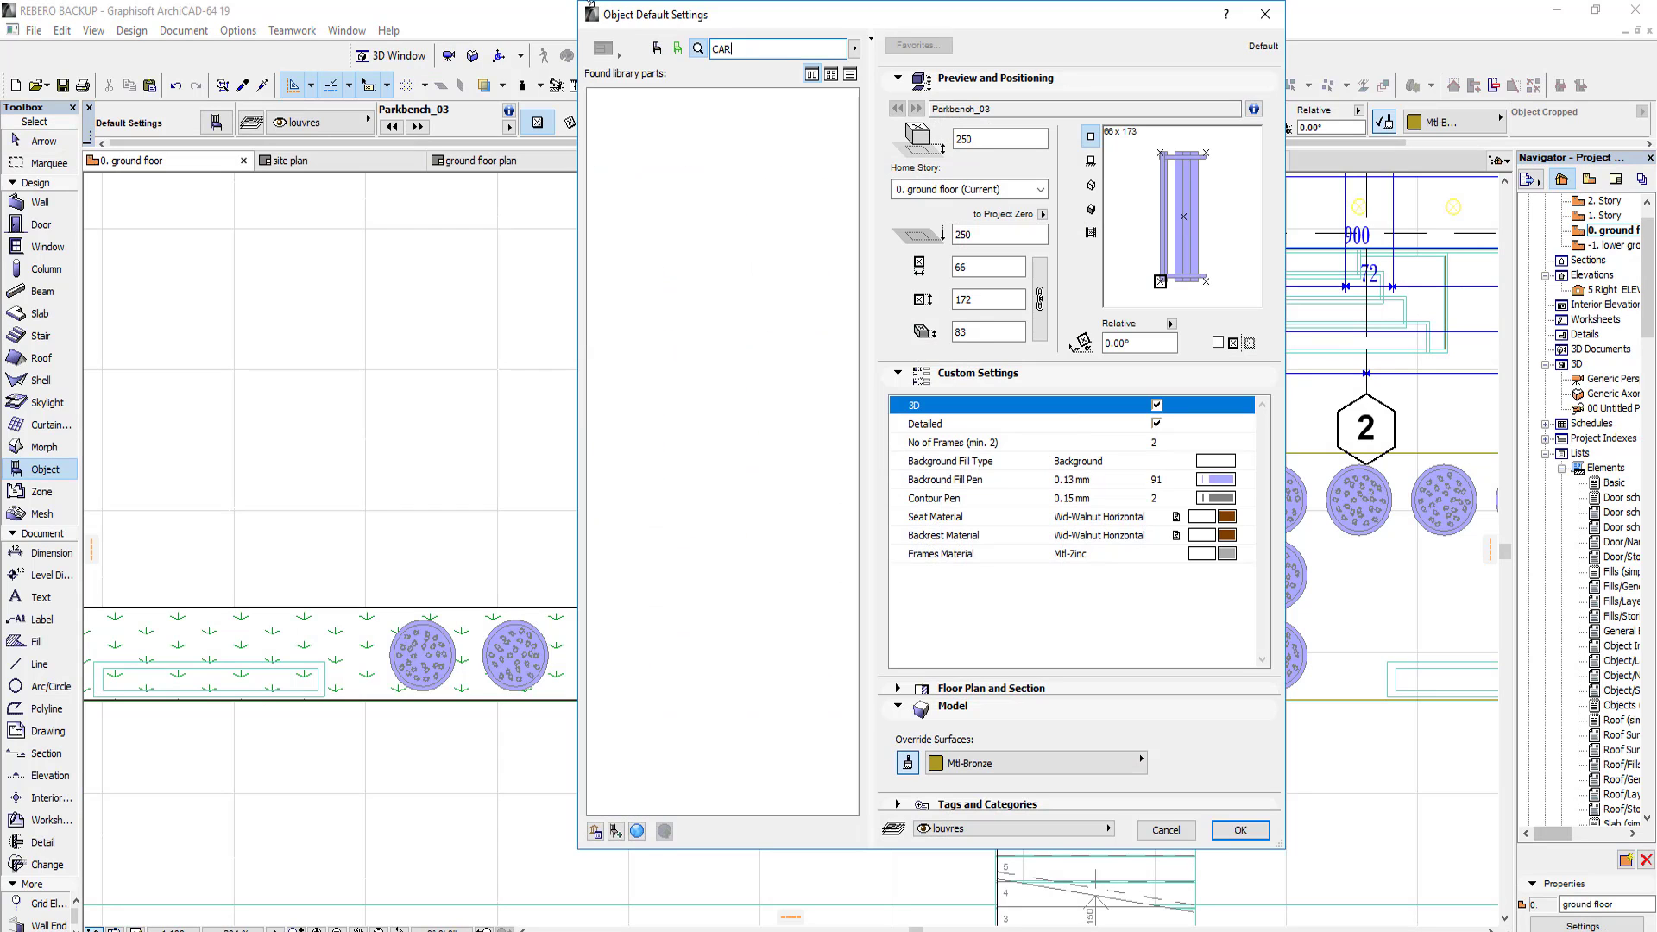
scroll(764, 496, down, 10)
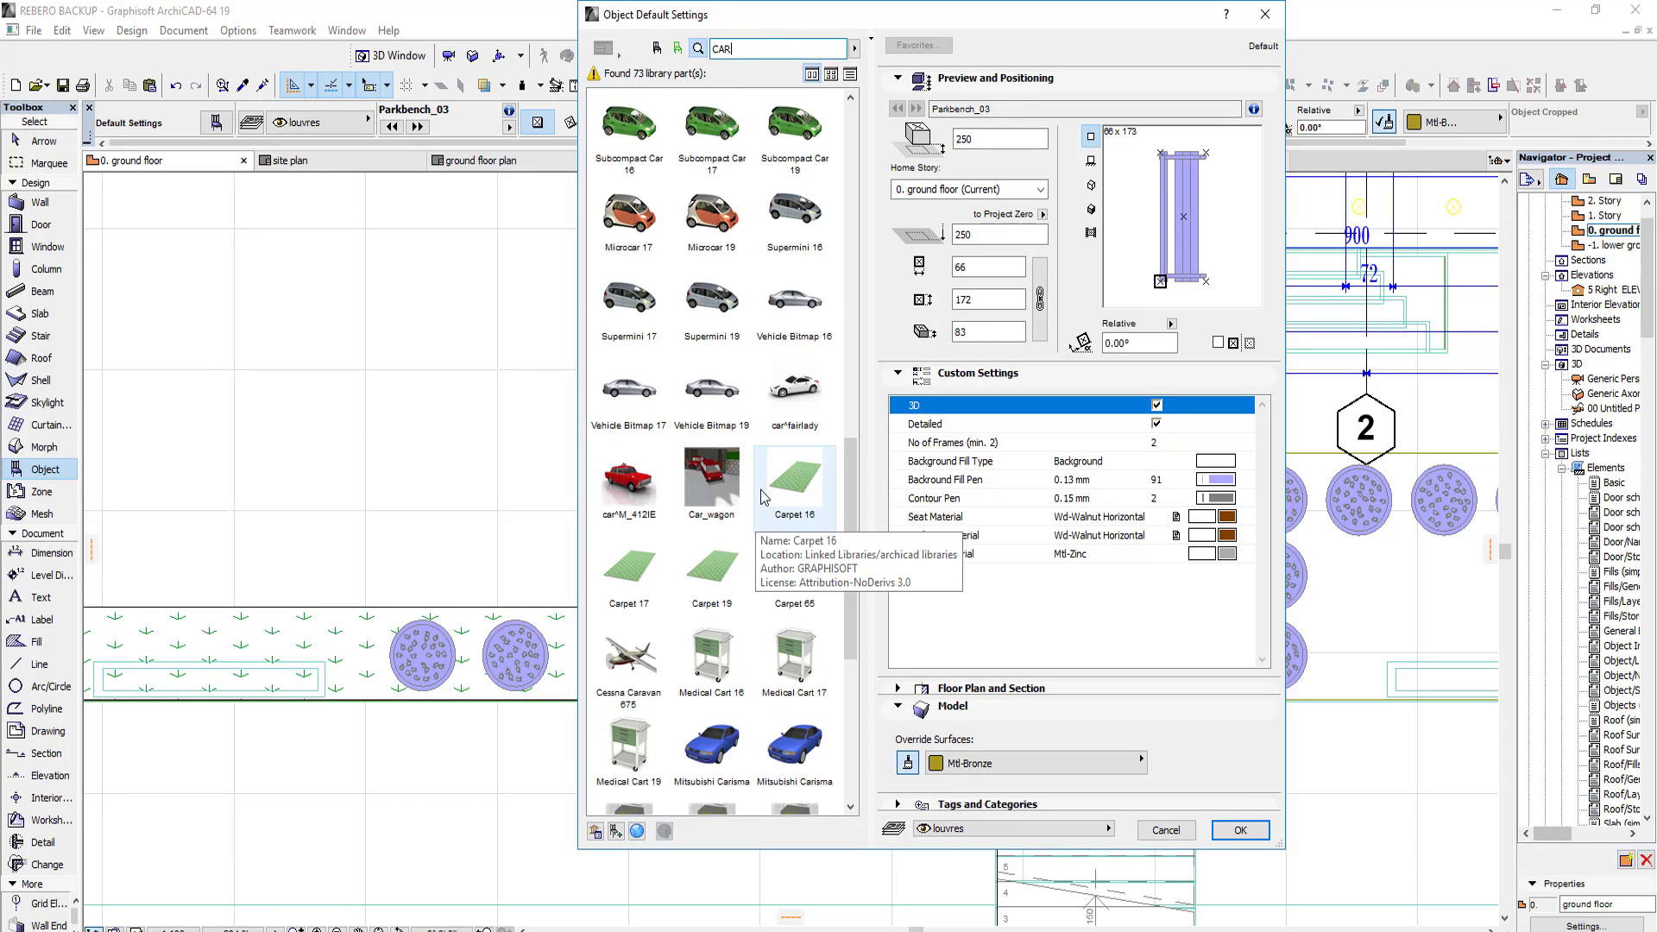
scroll(764, 496, down, 5)
scroll(757, 483, up, 6)
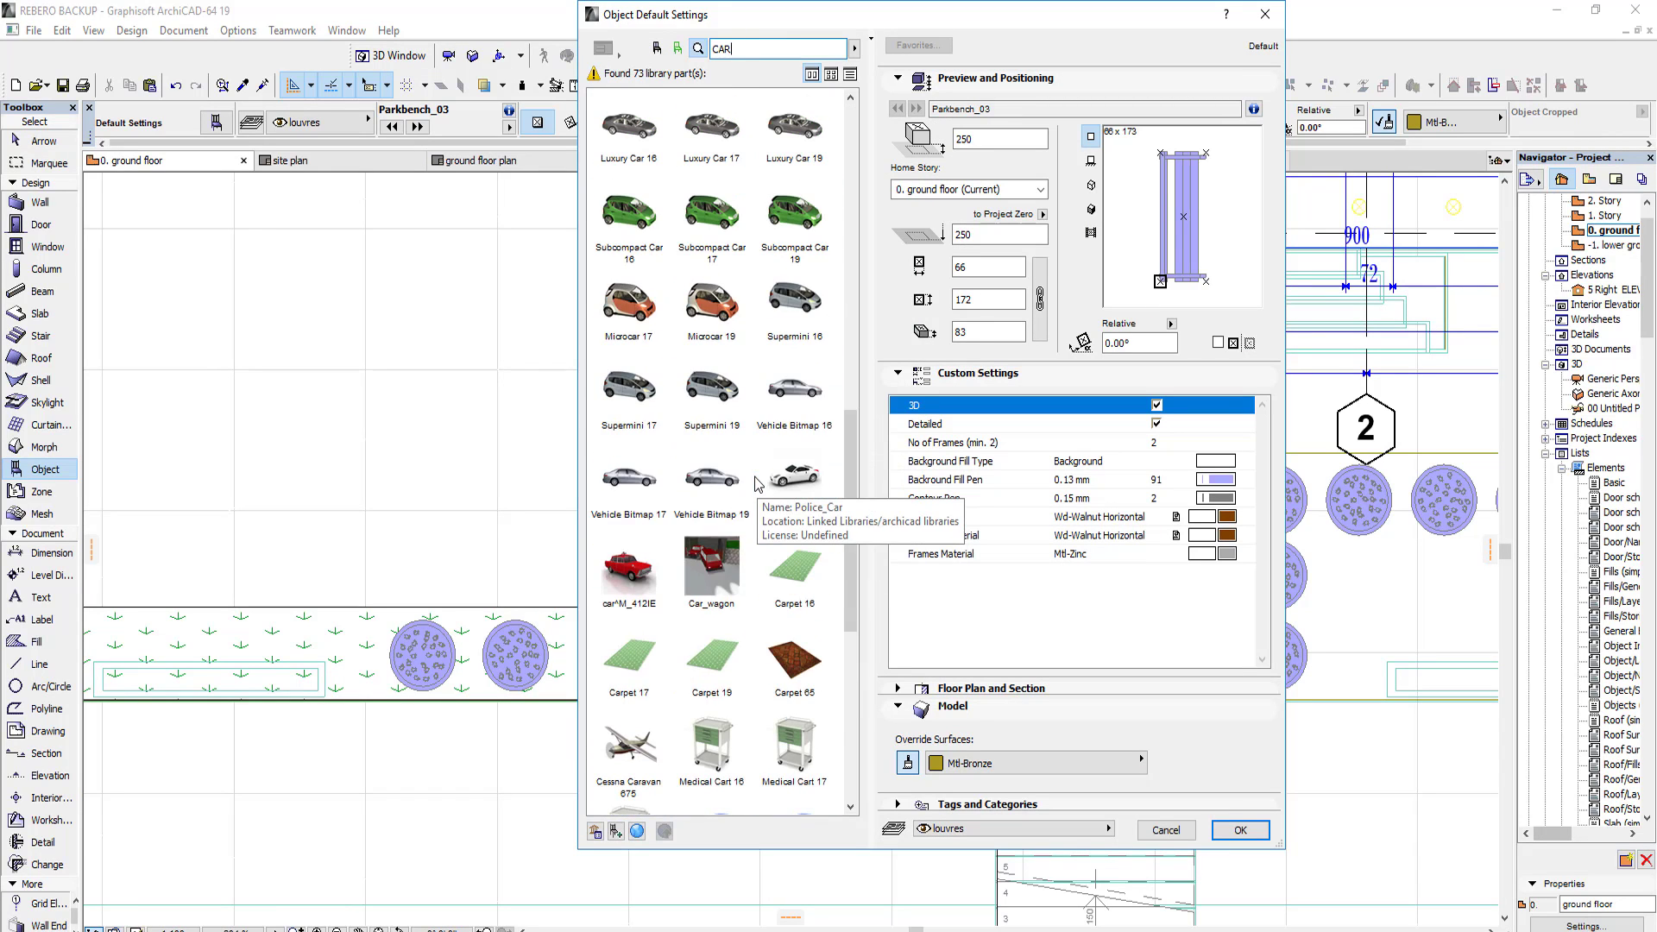
Step: Try the Supermini 19 and Car Saab 65 objects and browse the library folder containing the Saab
click(712, 393)
scroll(743, 259, up, 11)
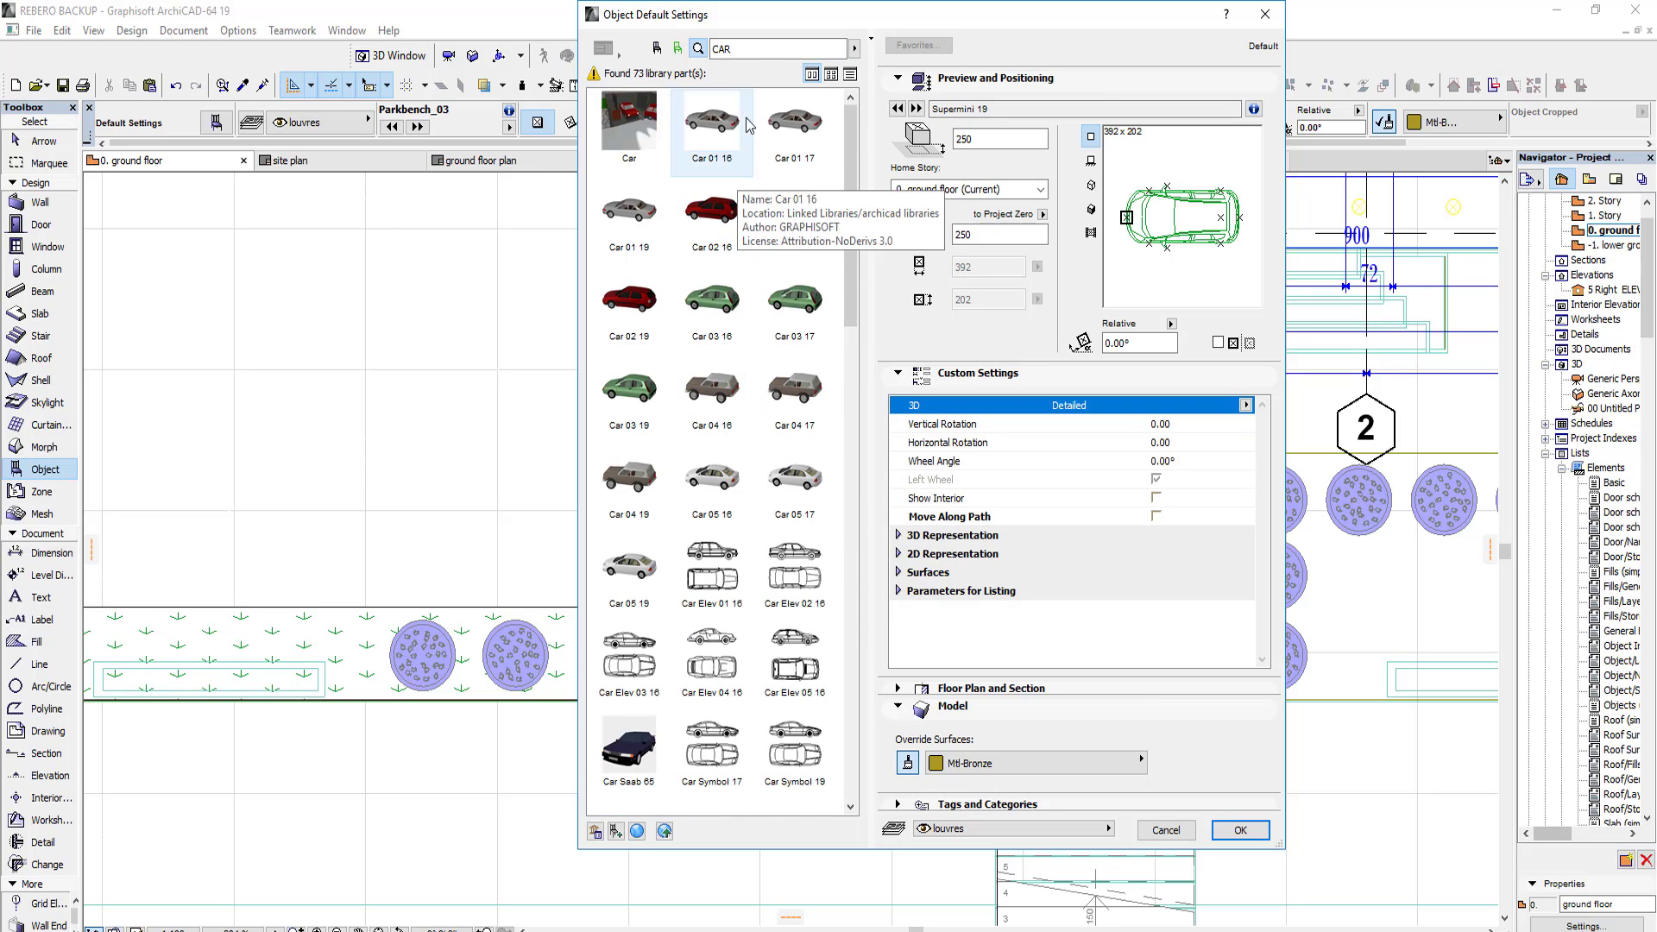
scroll(725, 377, down, 3)
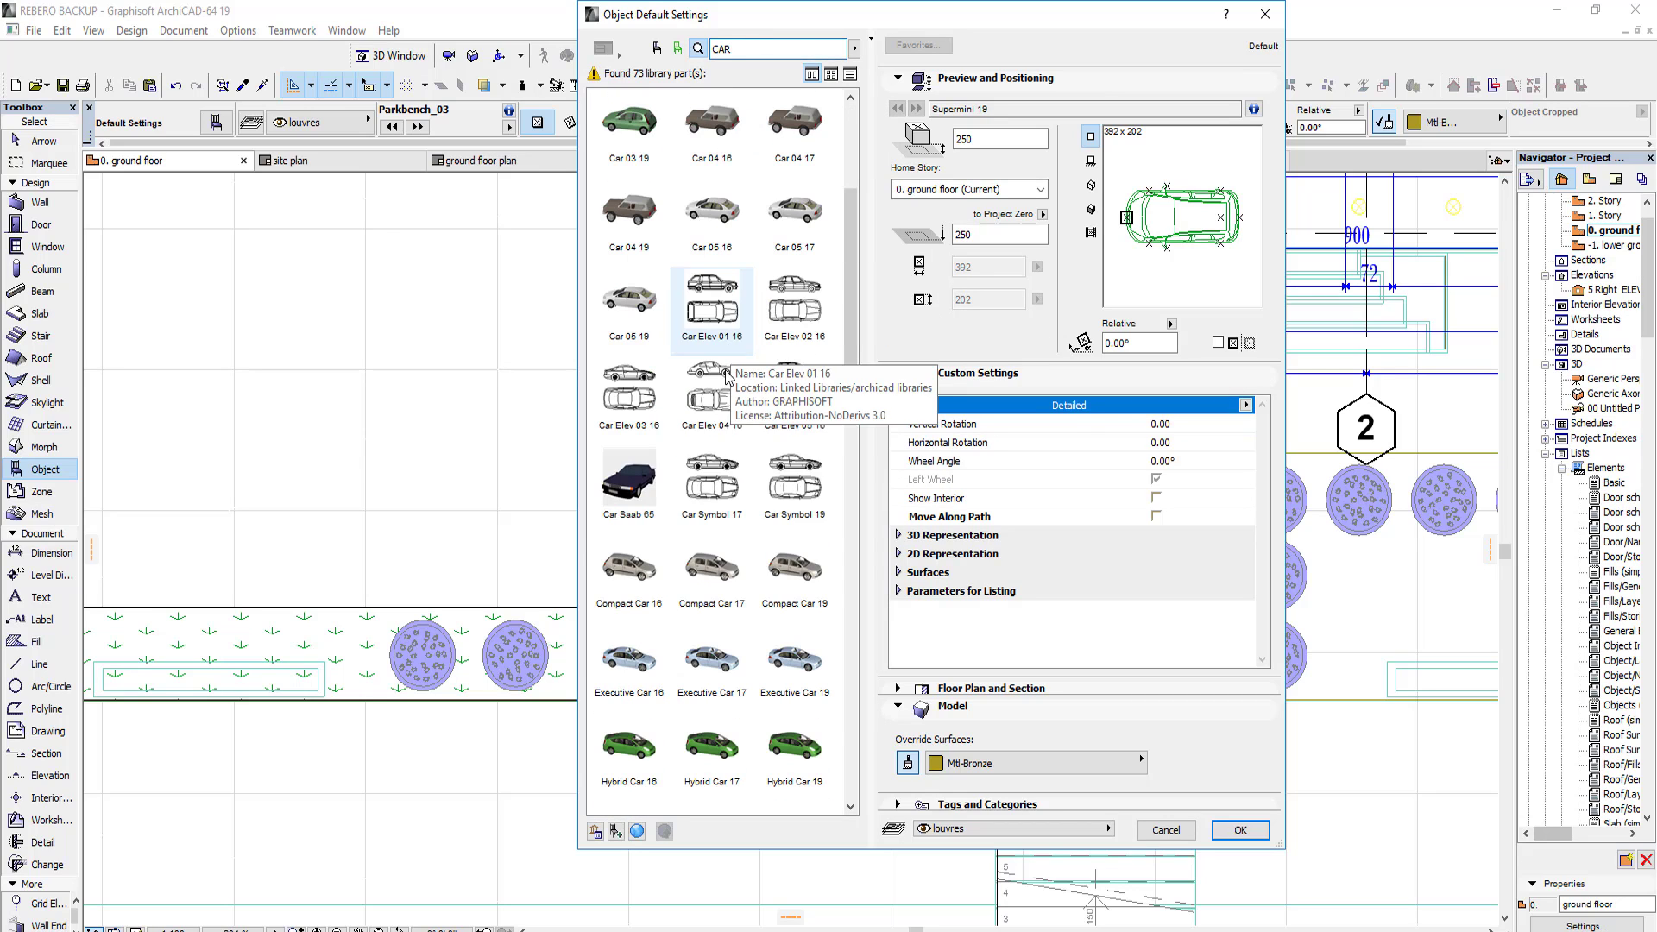
click(635, 481)
click(656, 48)
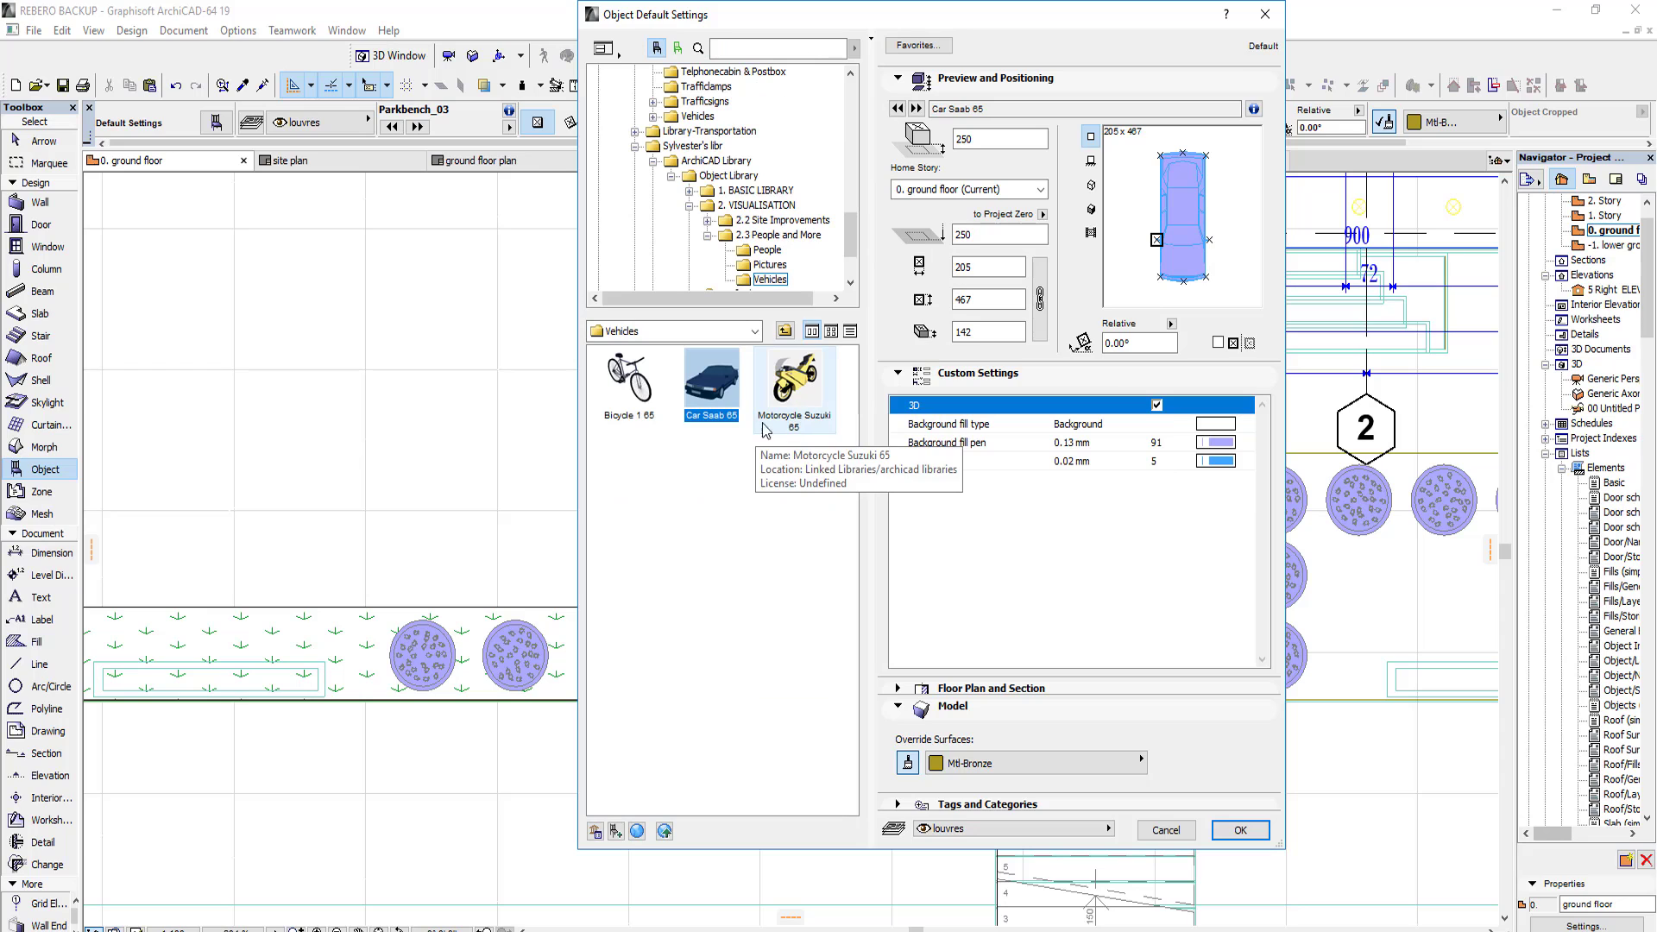
scroll(765, 273, down, 1)
Step: Search the library for CAR again and set Supermini 19 as the default object
click(742, 47)
text(CAR)
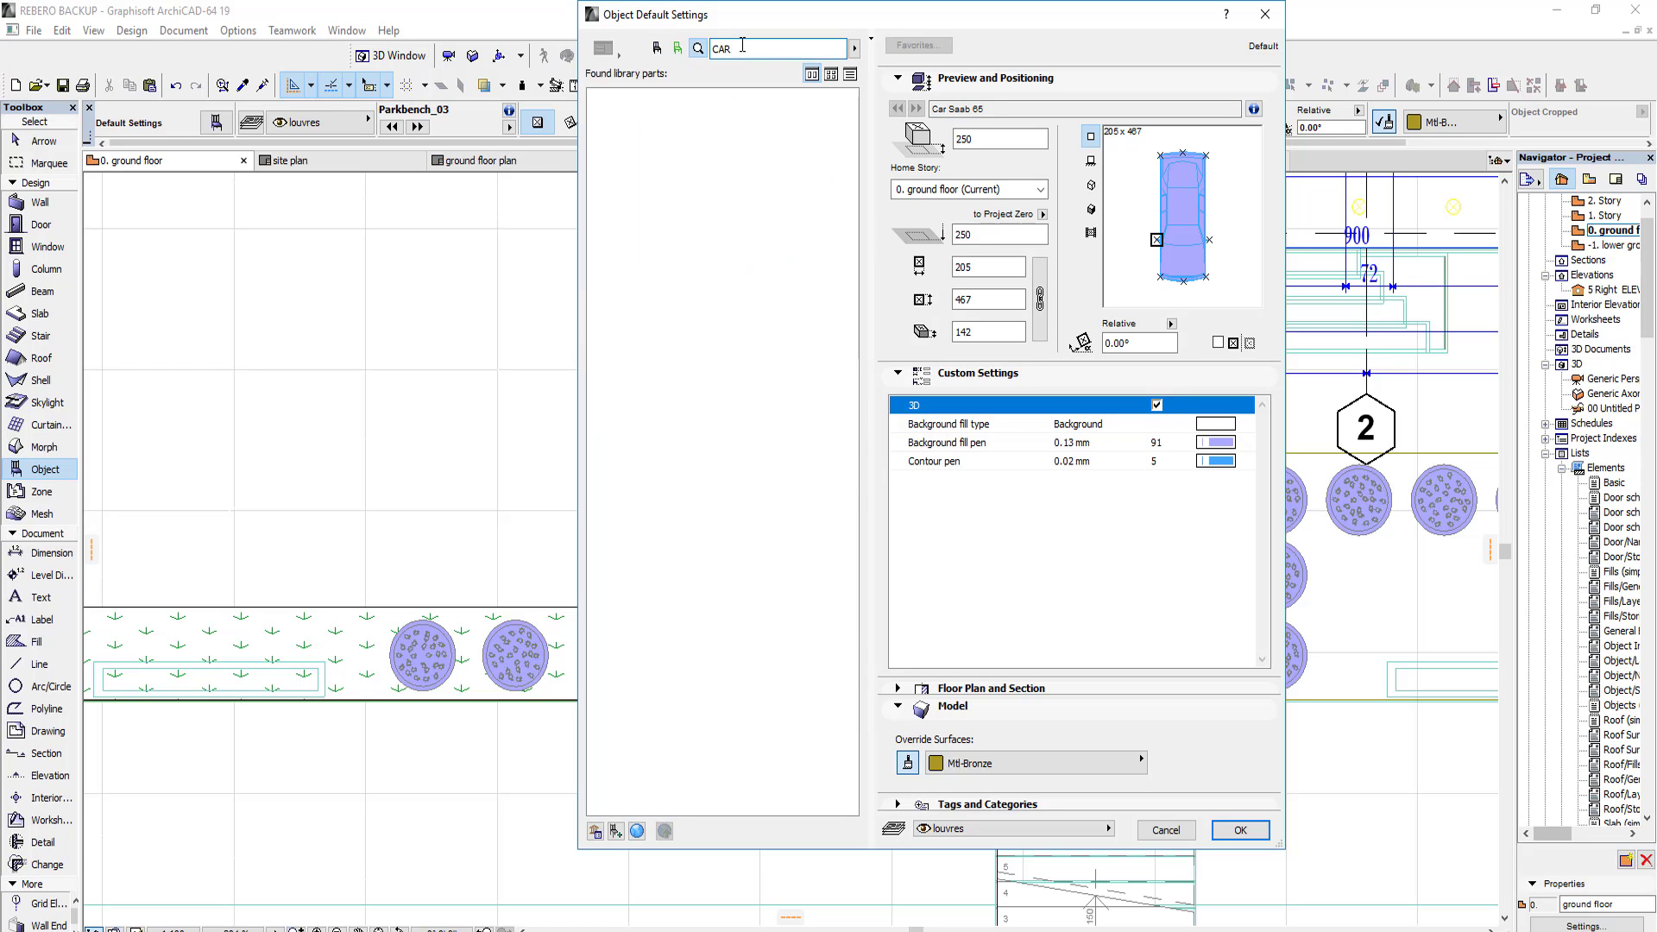
scroll(773, 259, down, 10)
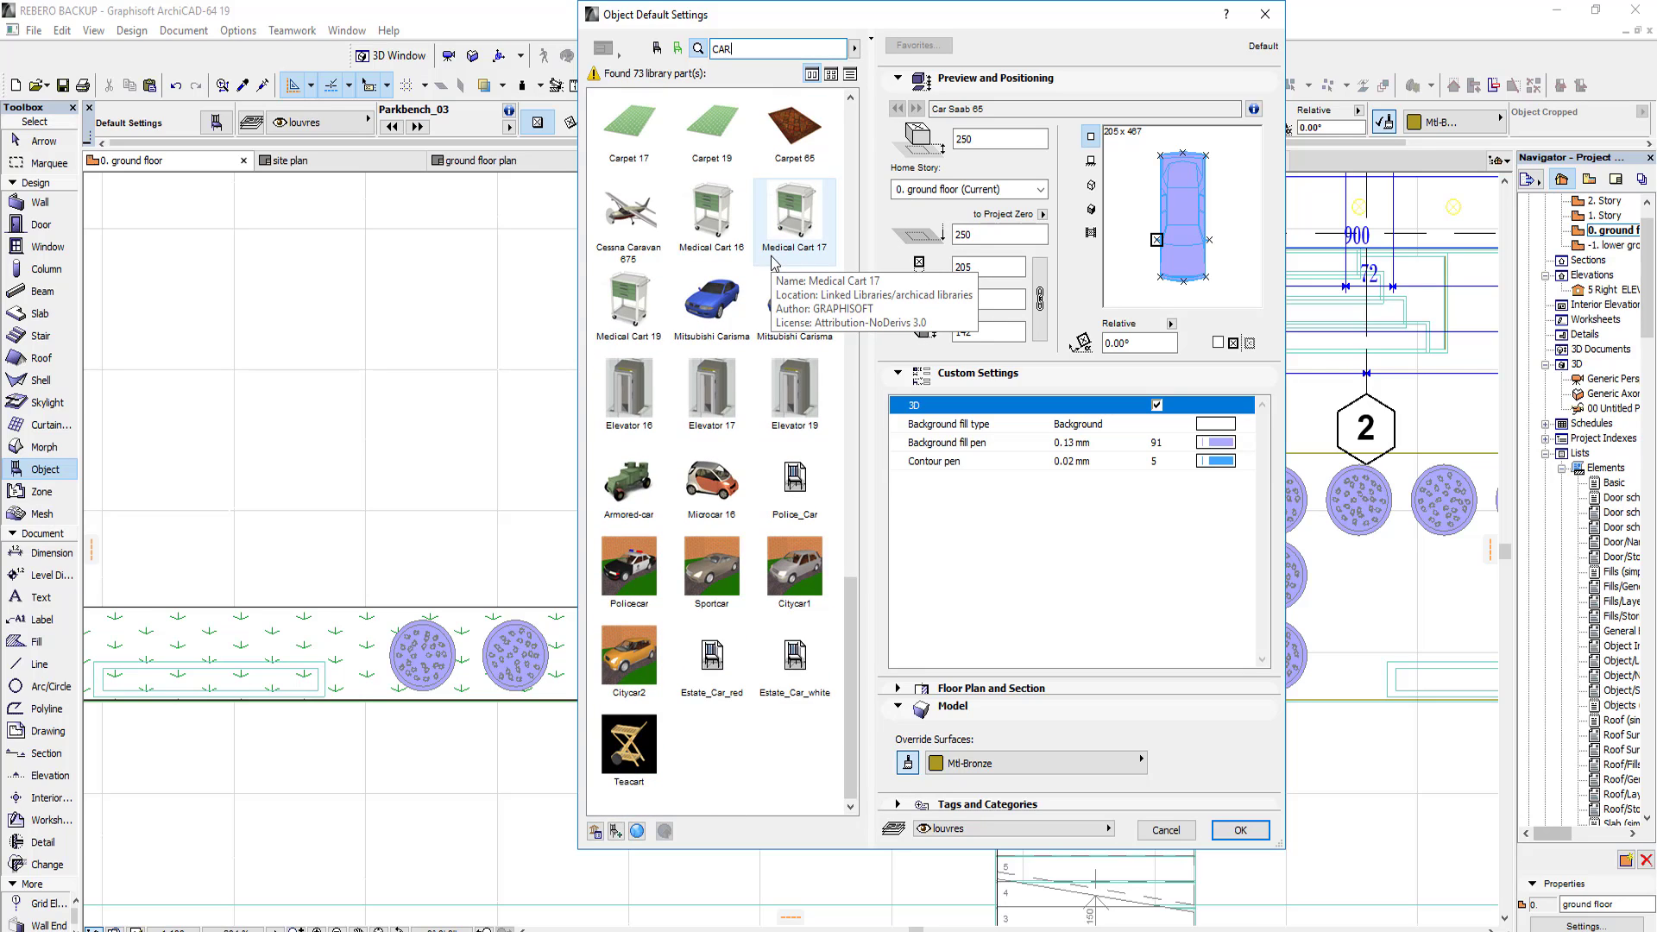
scroll(773, 263, up, 3)
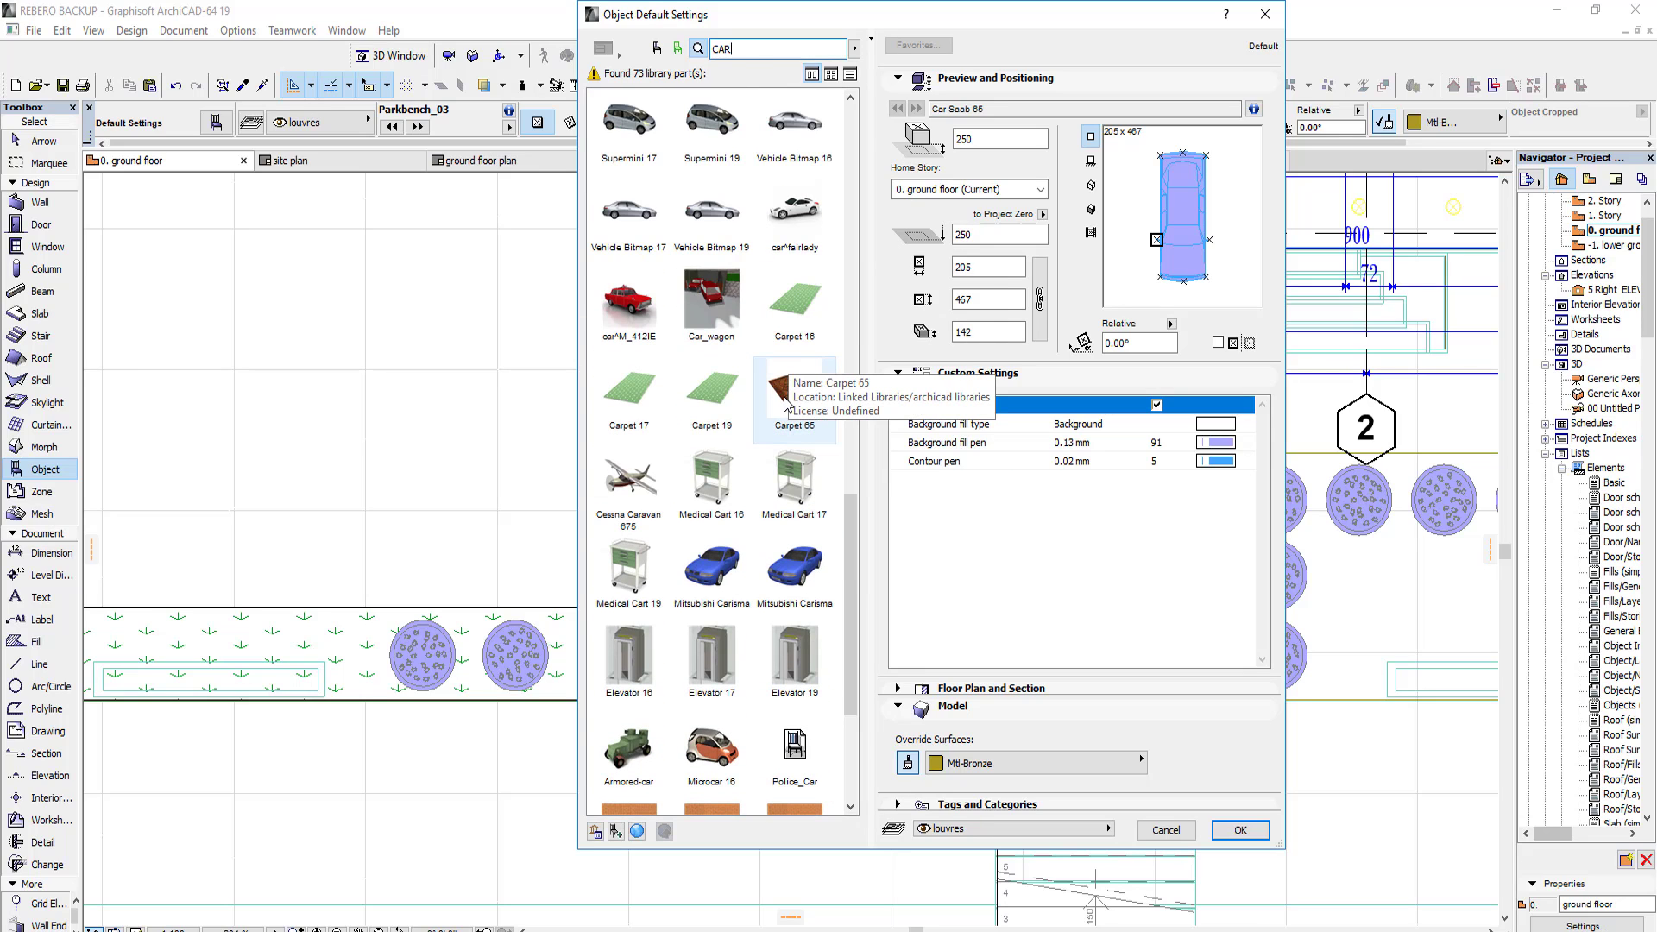
scroll(785, 397, up, 1)
click(722, 372)
scroll(721, 373, up, 4)
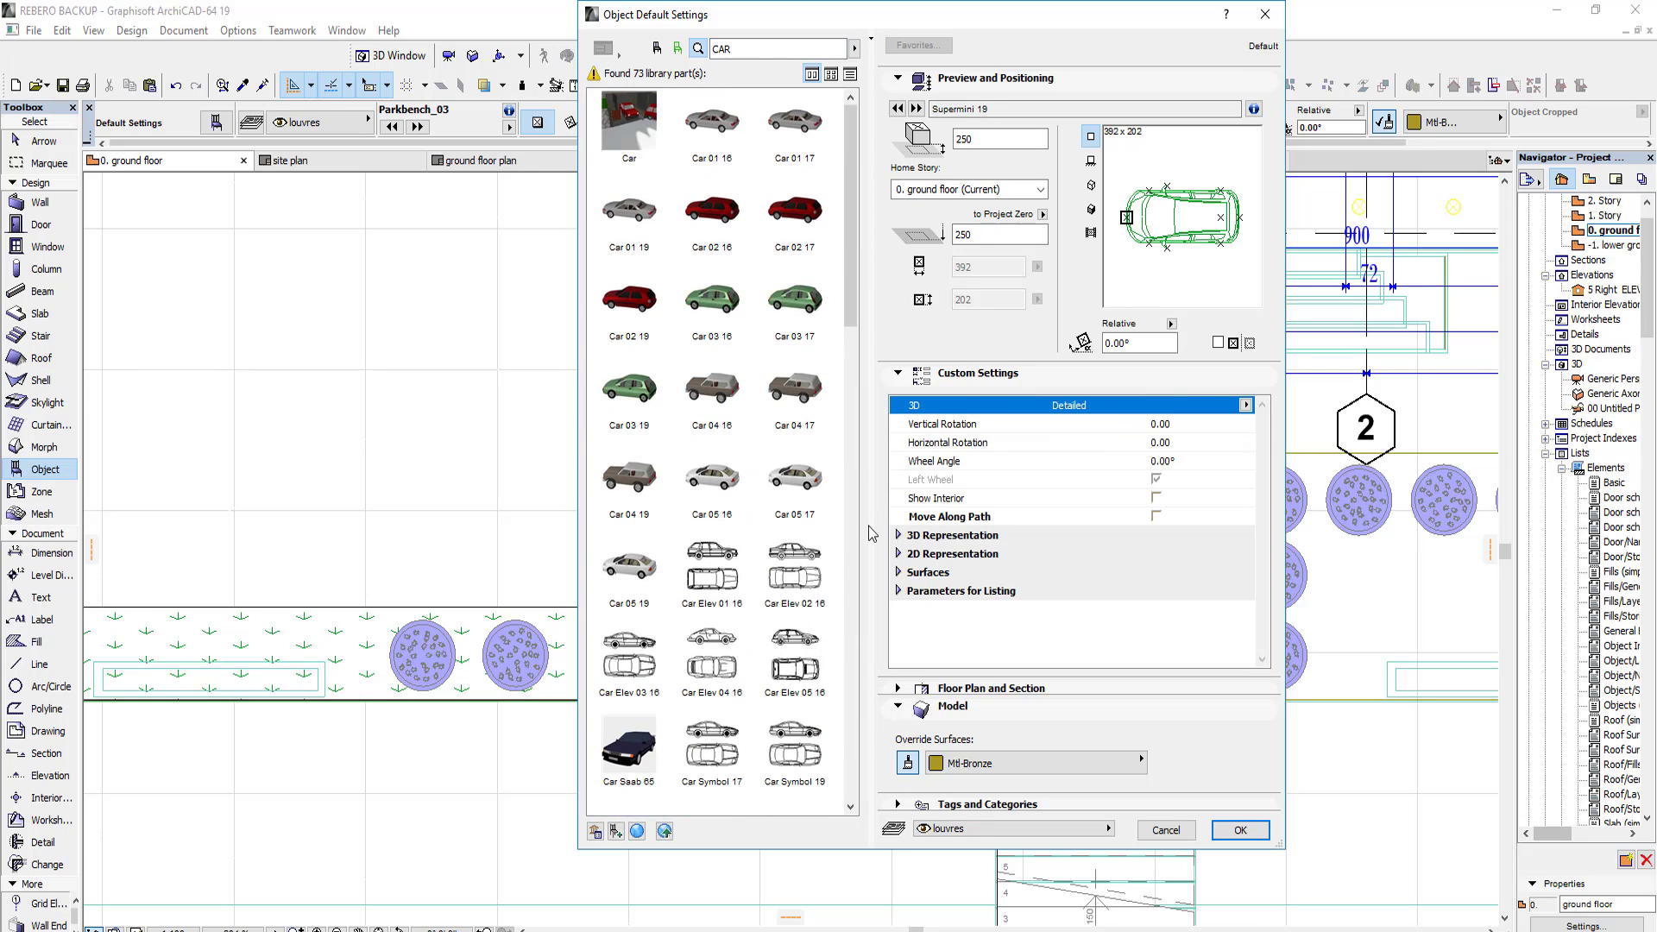
click(1239, 829)
Step: Place a Supermini 19 in the paved area left of the house steps and rotate it to 90°
scroll(641, 392, down, 5)
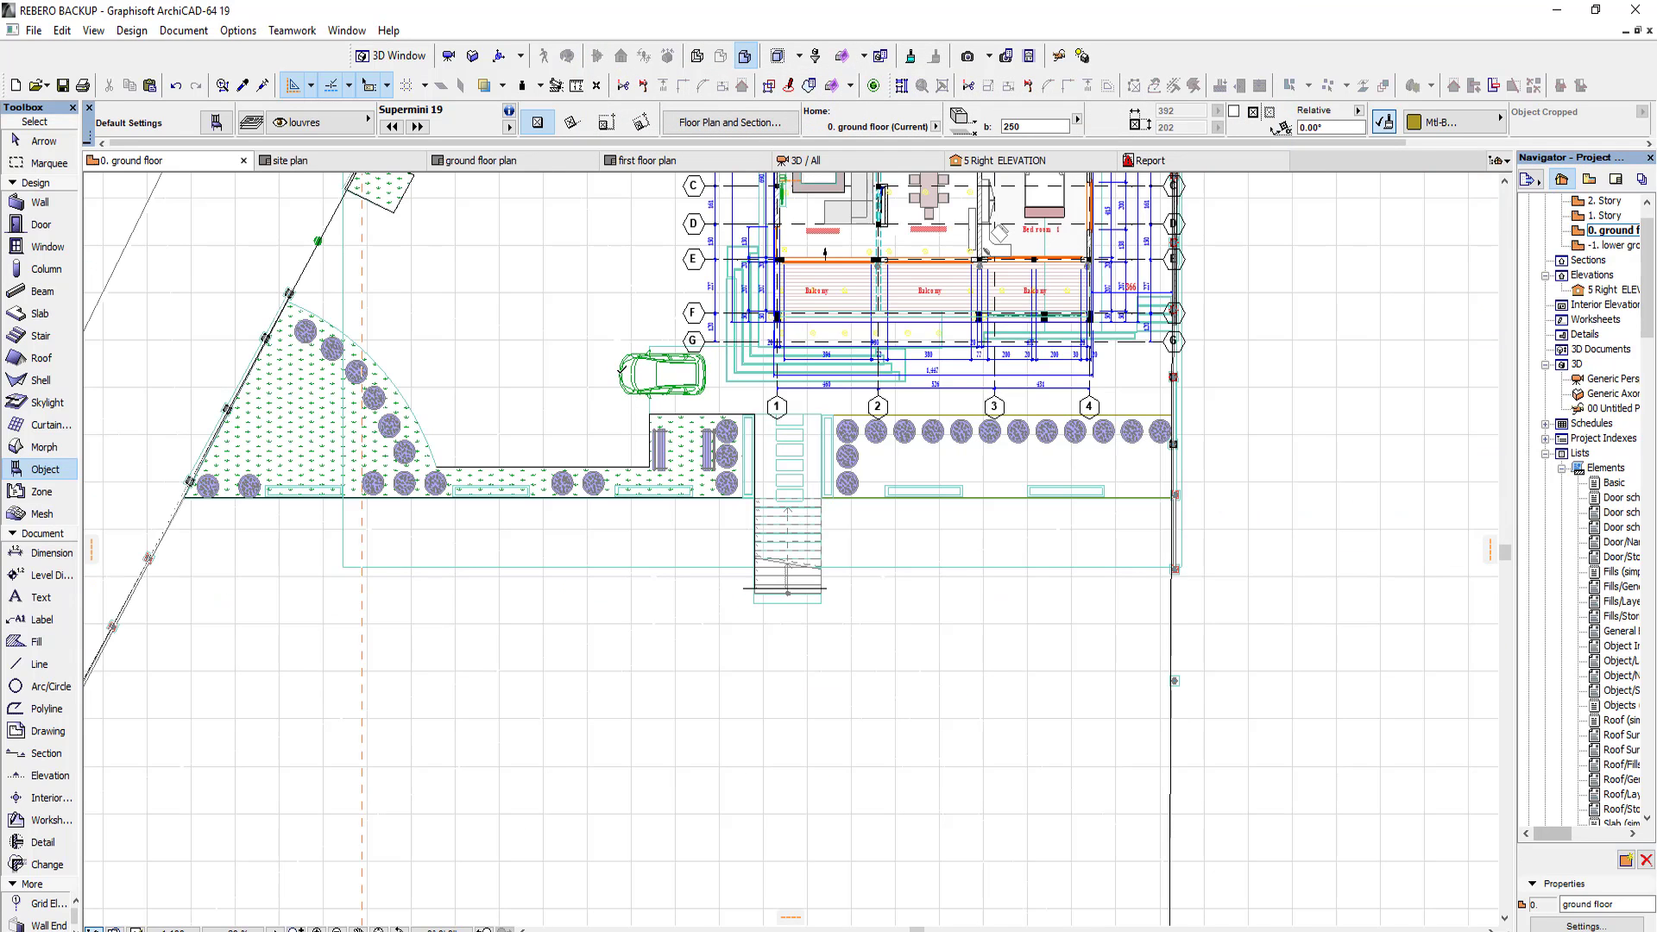
key(ctrl+e)
click(619, 375)
click(692, 374)
click(597, 268)
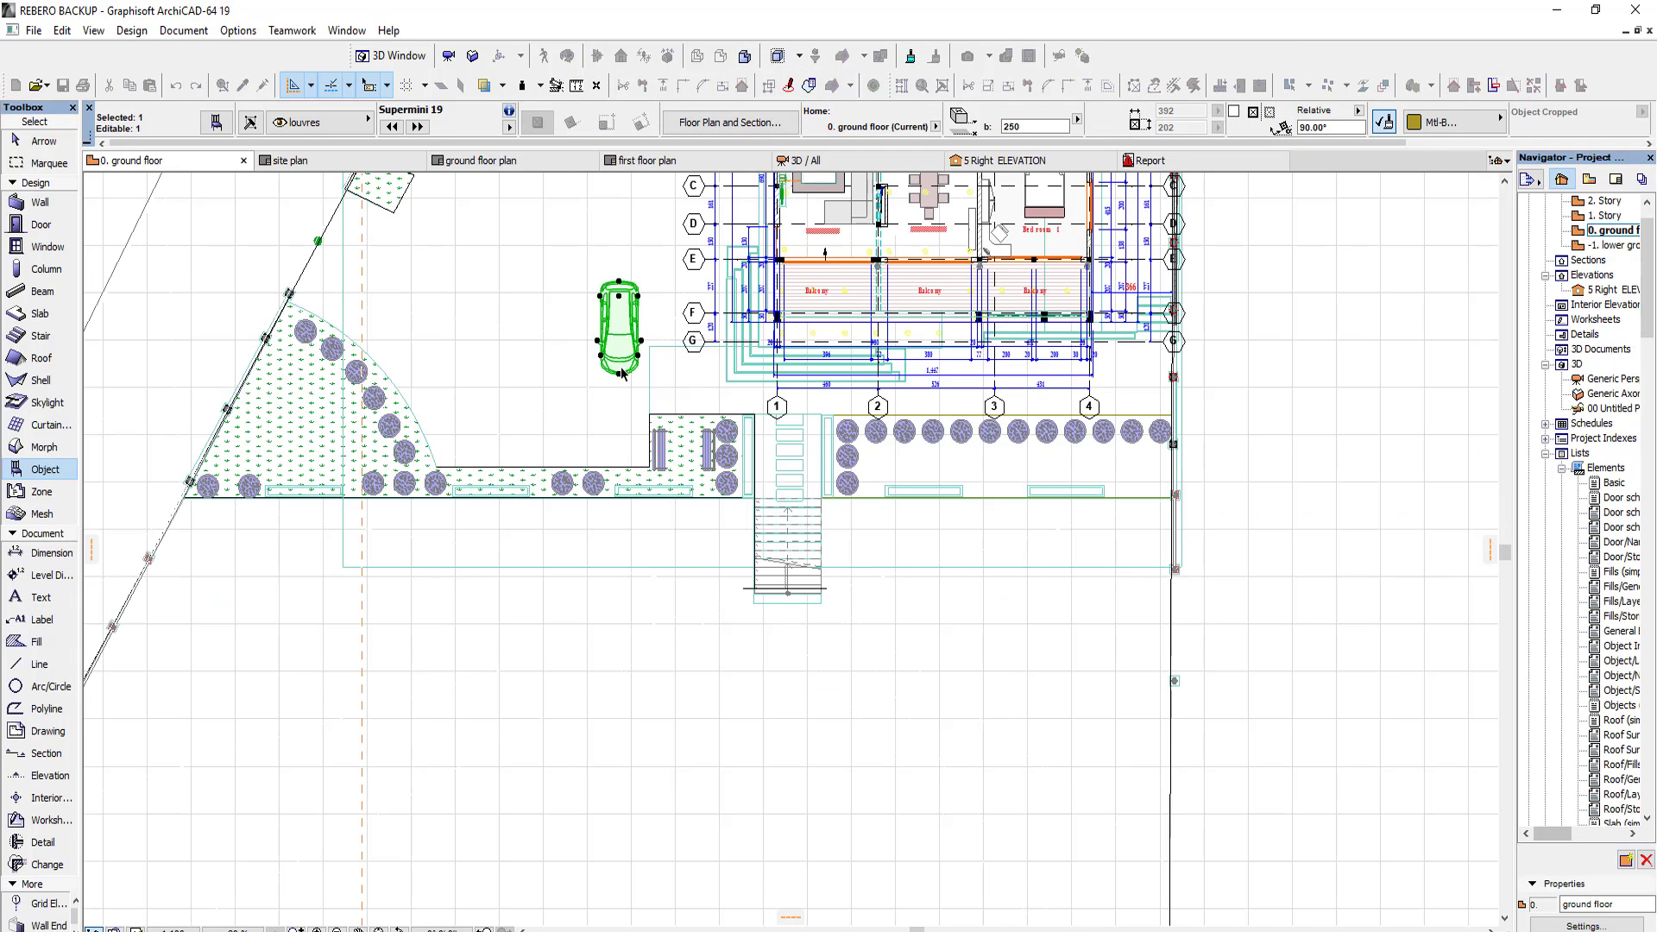
Step: Move the car down to the planting strip and copy it twice leftward to form a row of three parked cars
click(615, 452)
key(ctrl+shift+d)
click(609, 453)
click(458, 449)
Step: Open the leftmost car's object settings and look through the library for a different CAR model
right_click(458, 446)
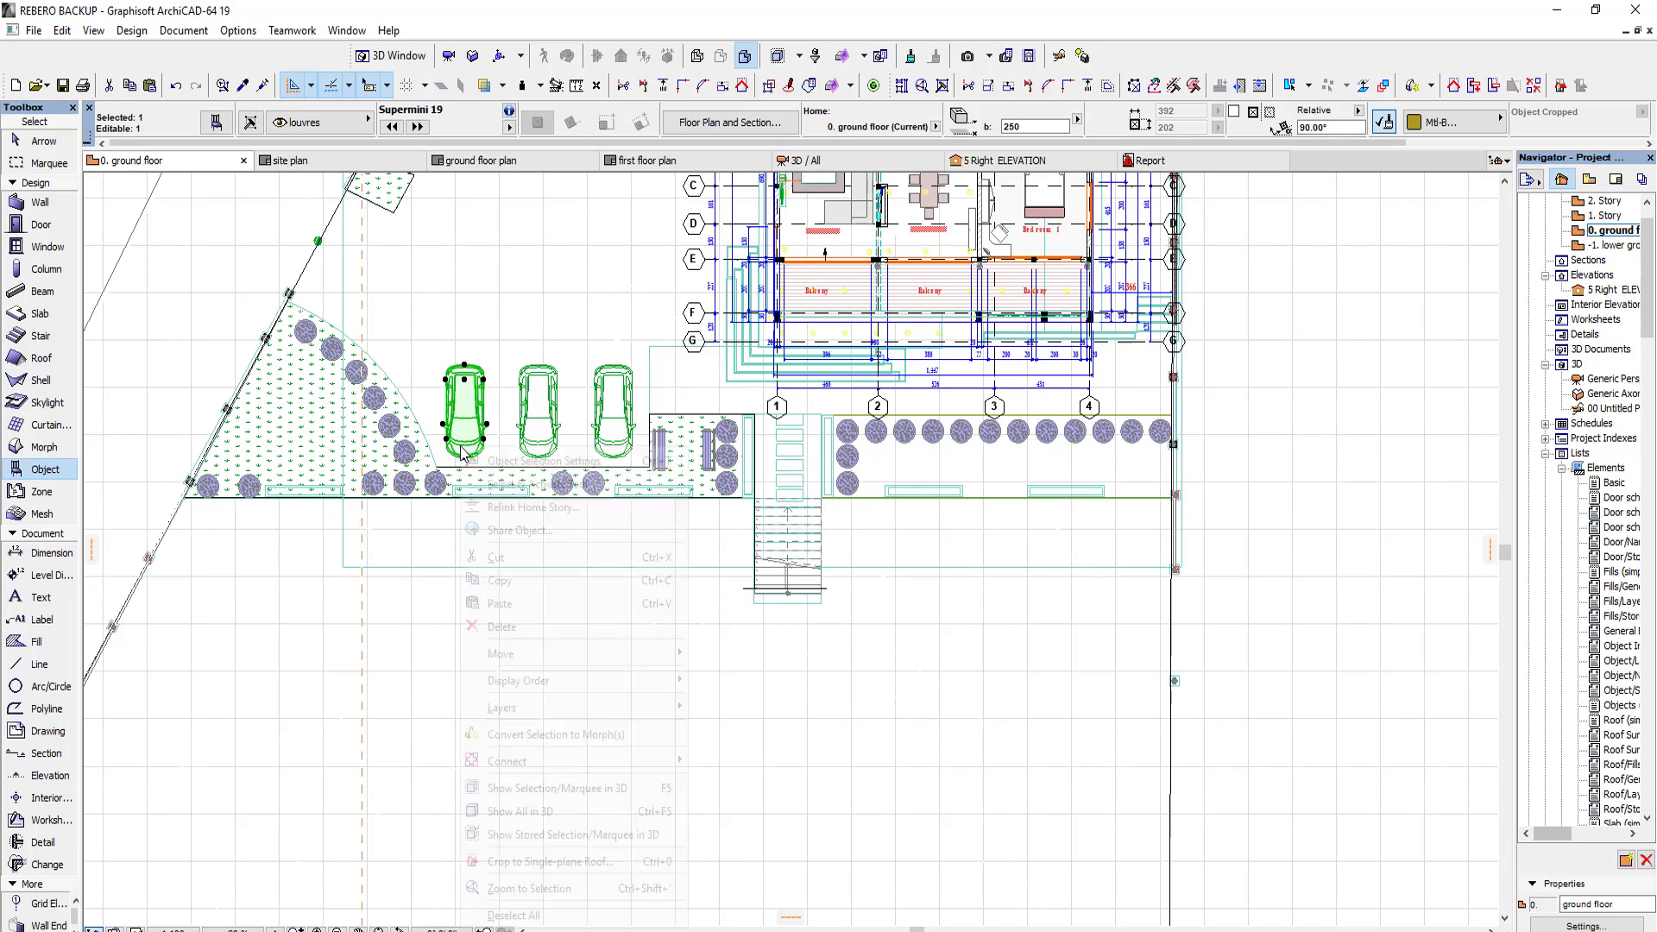
click(494, 457)
scroll(703, 521, down, 1)
scroll(703, 523, up, 3)
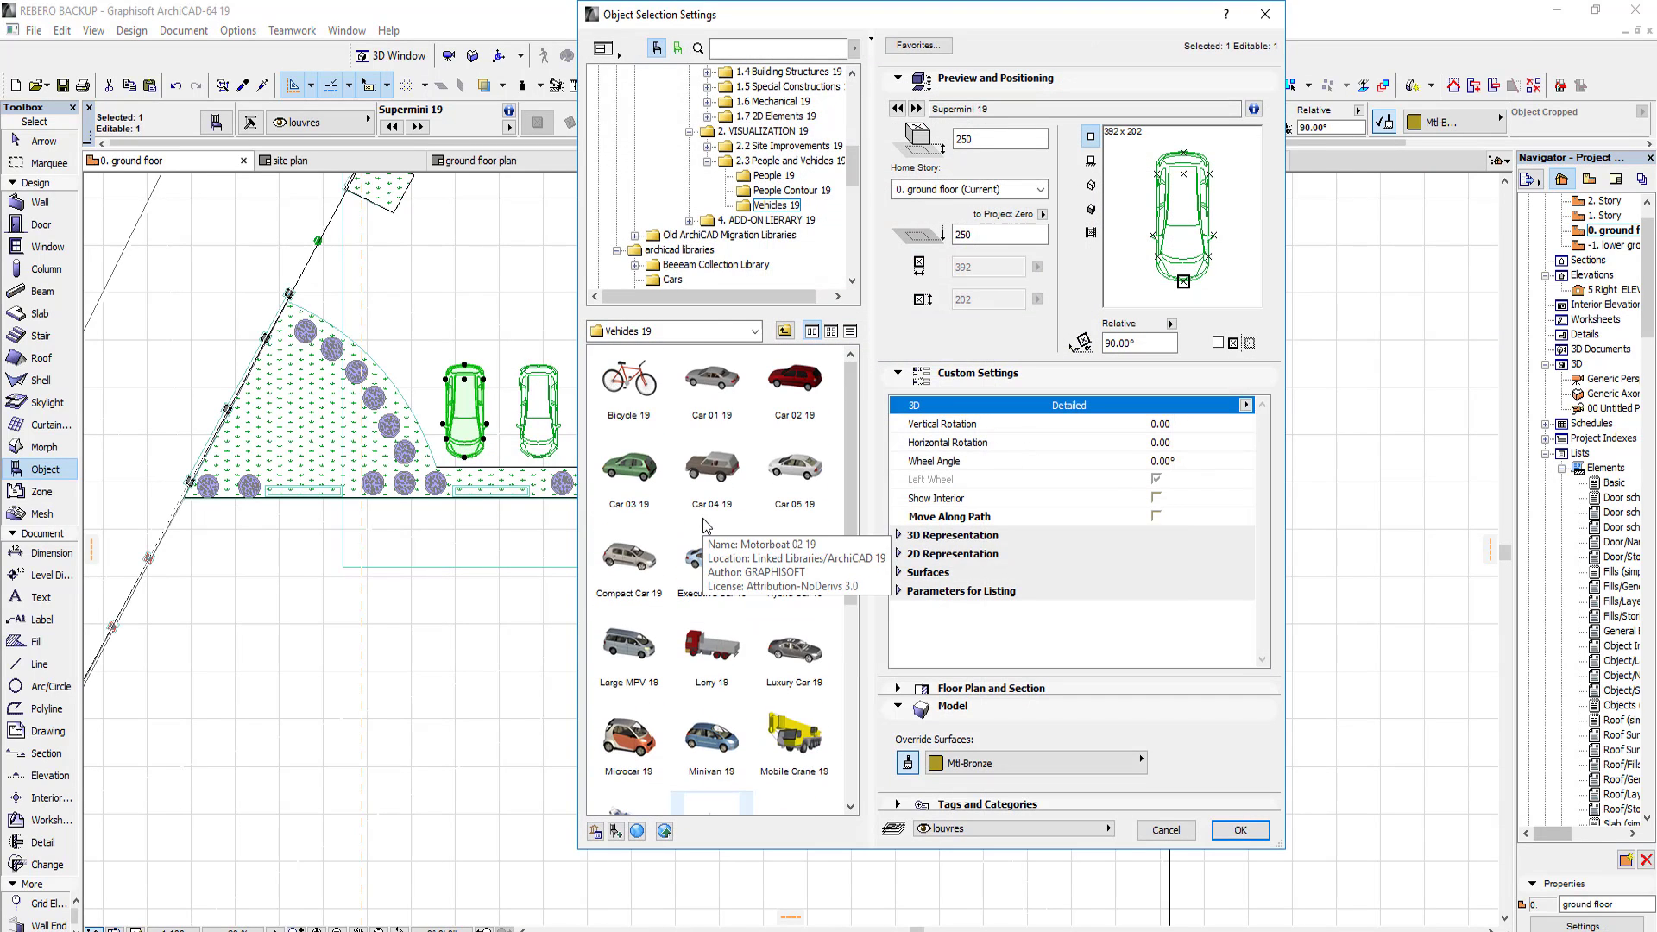
click(740, 50)
text(CAR)
key(Return)
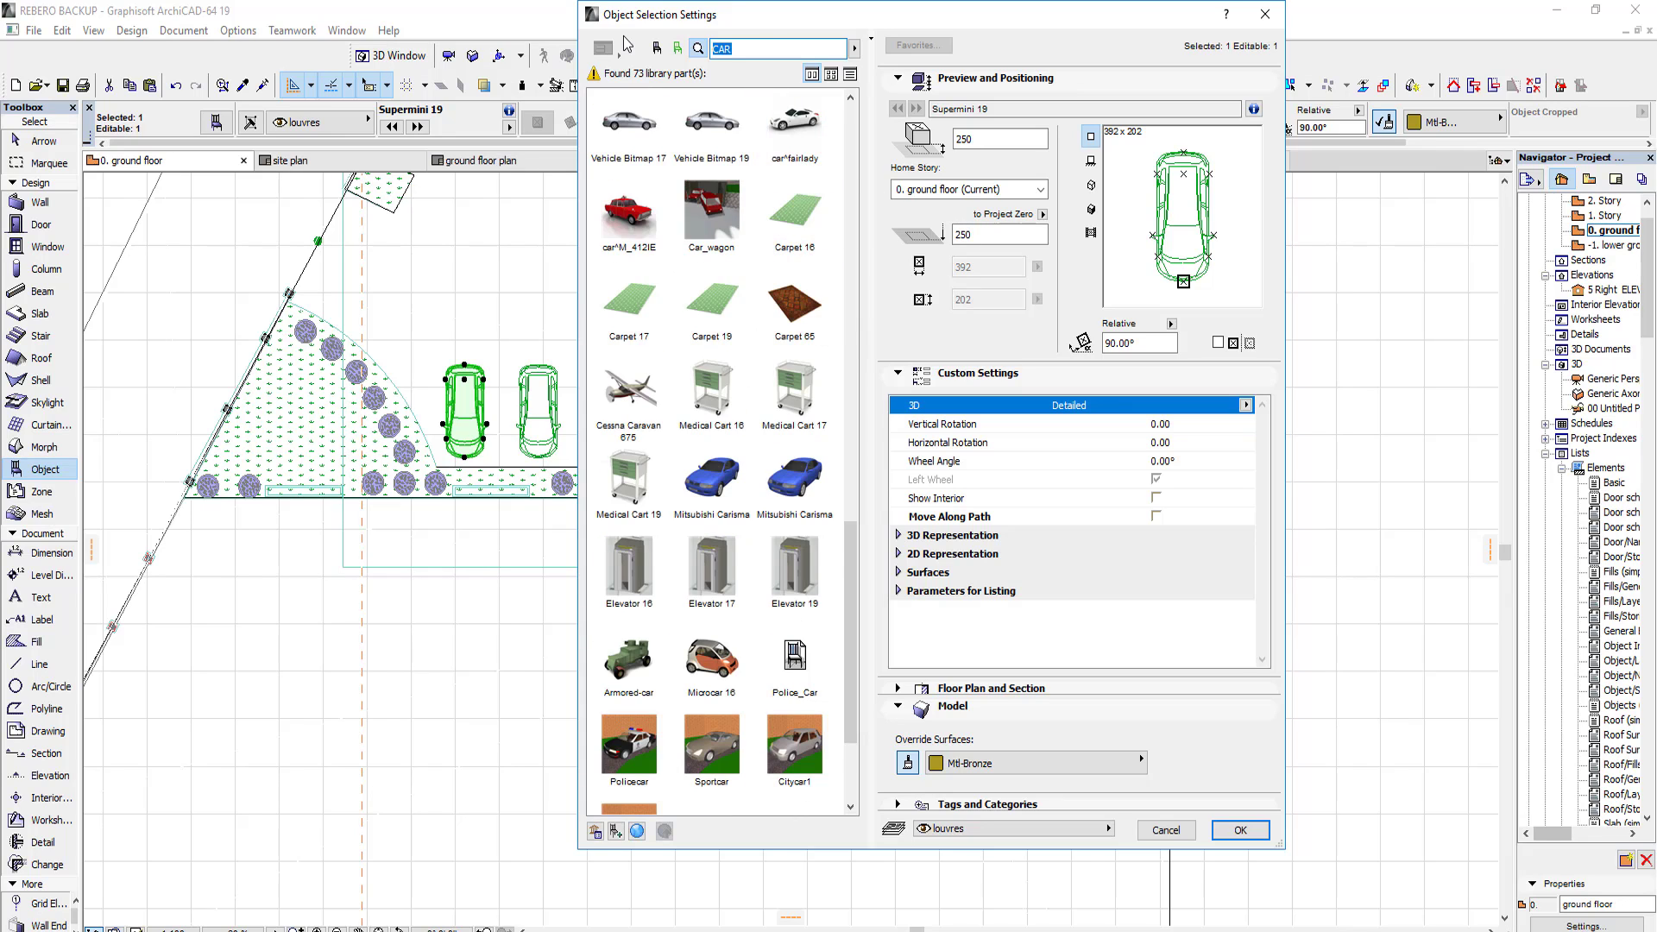
Step: Replace the leftmost car with a Jeep Grand Cherokee found by searching JEEP, and rotate it parallel to the other cars
text(JEEP)
key(Return)
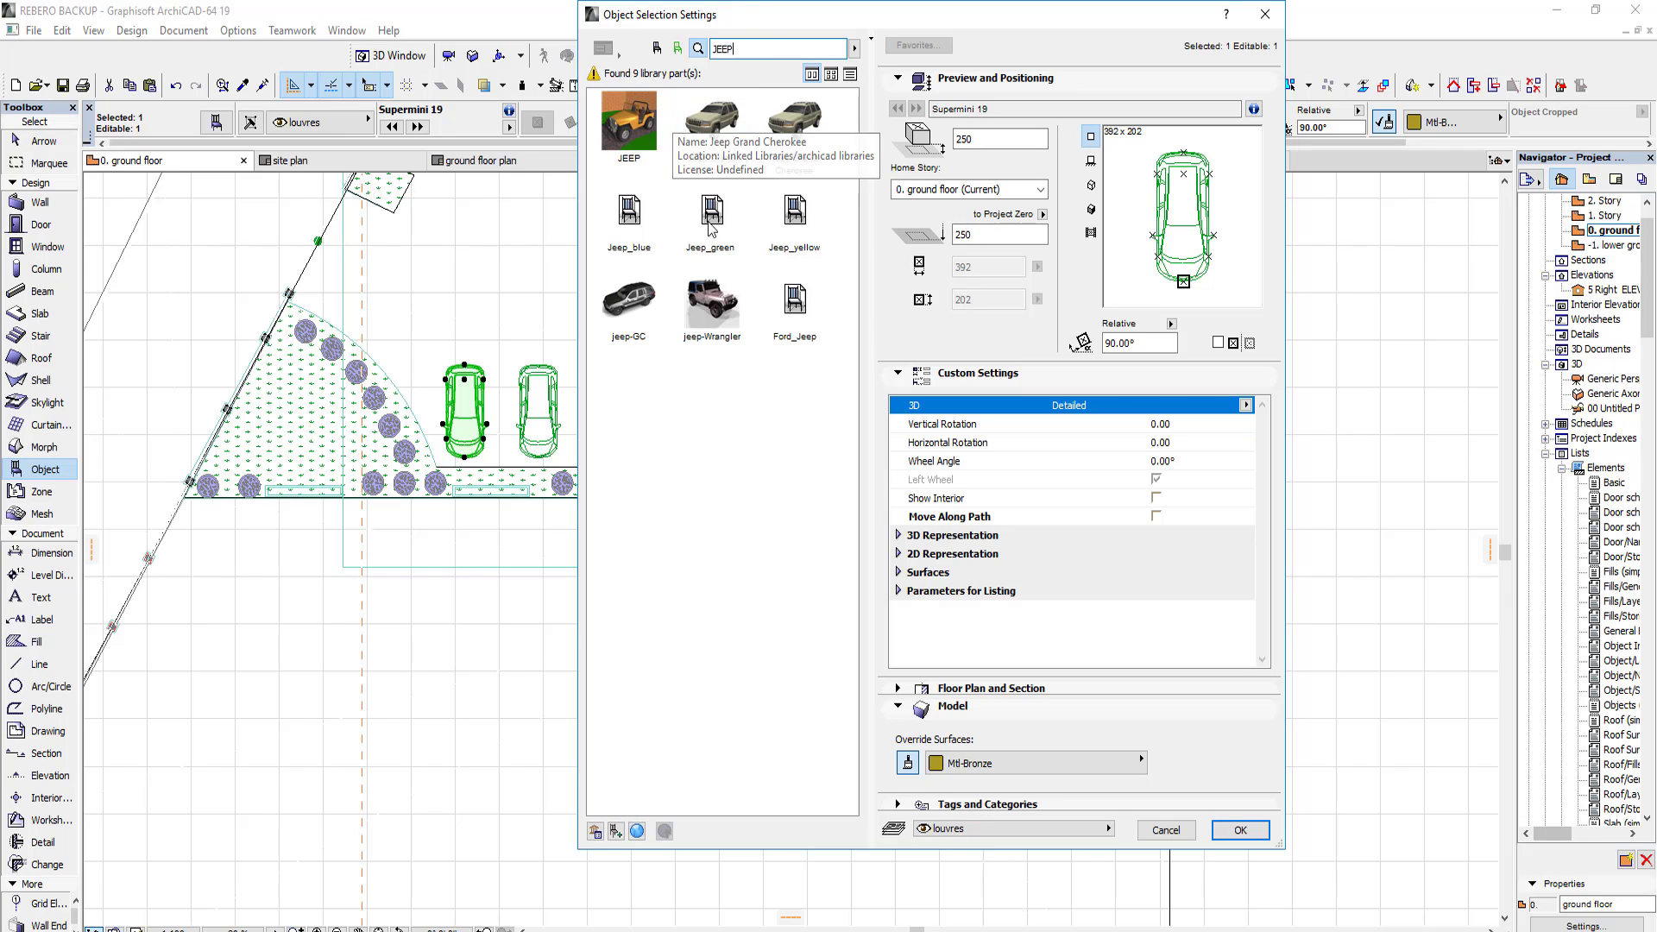
click(718, 125)
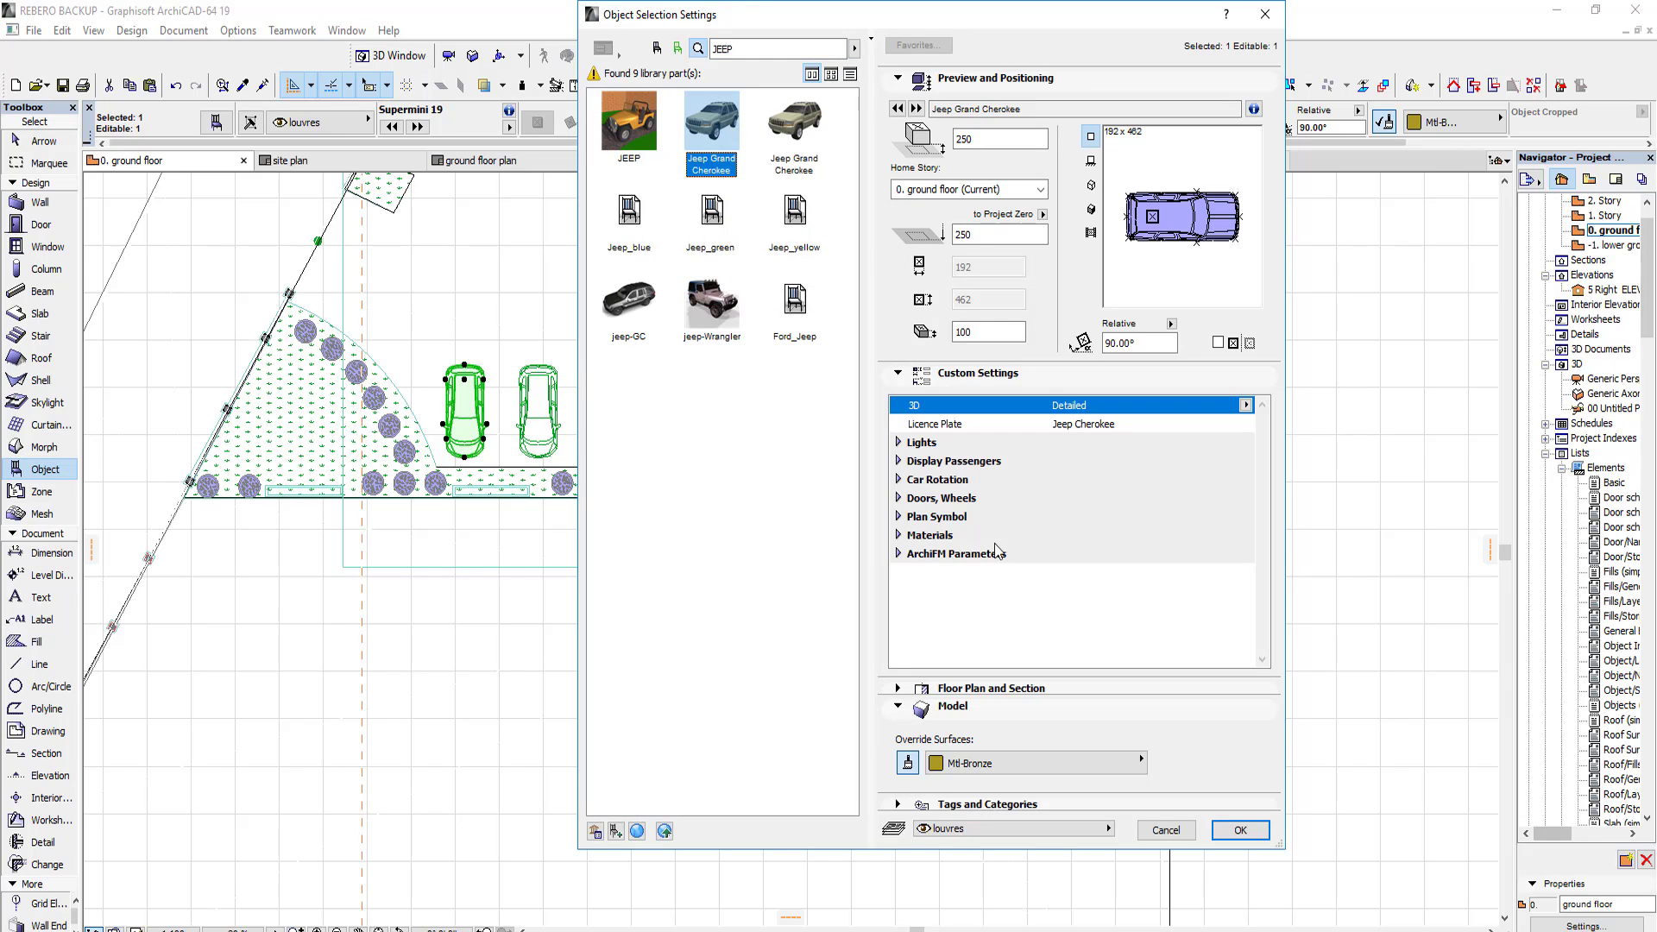
click(1240, 831)
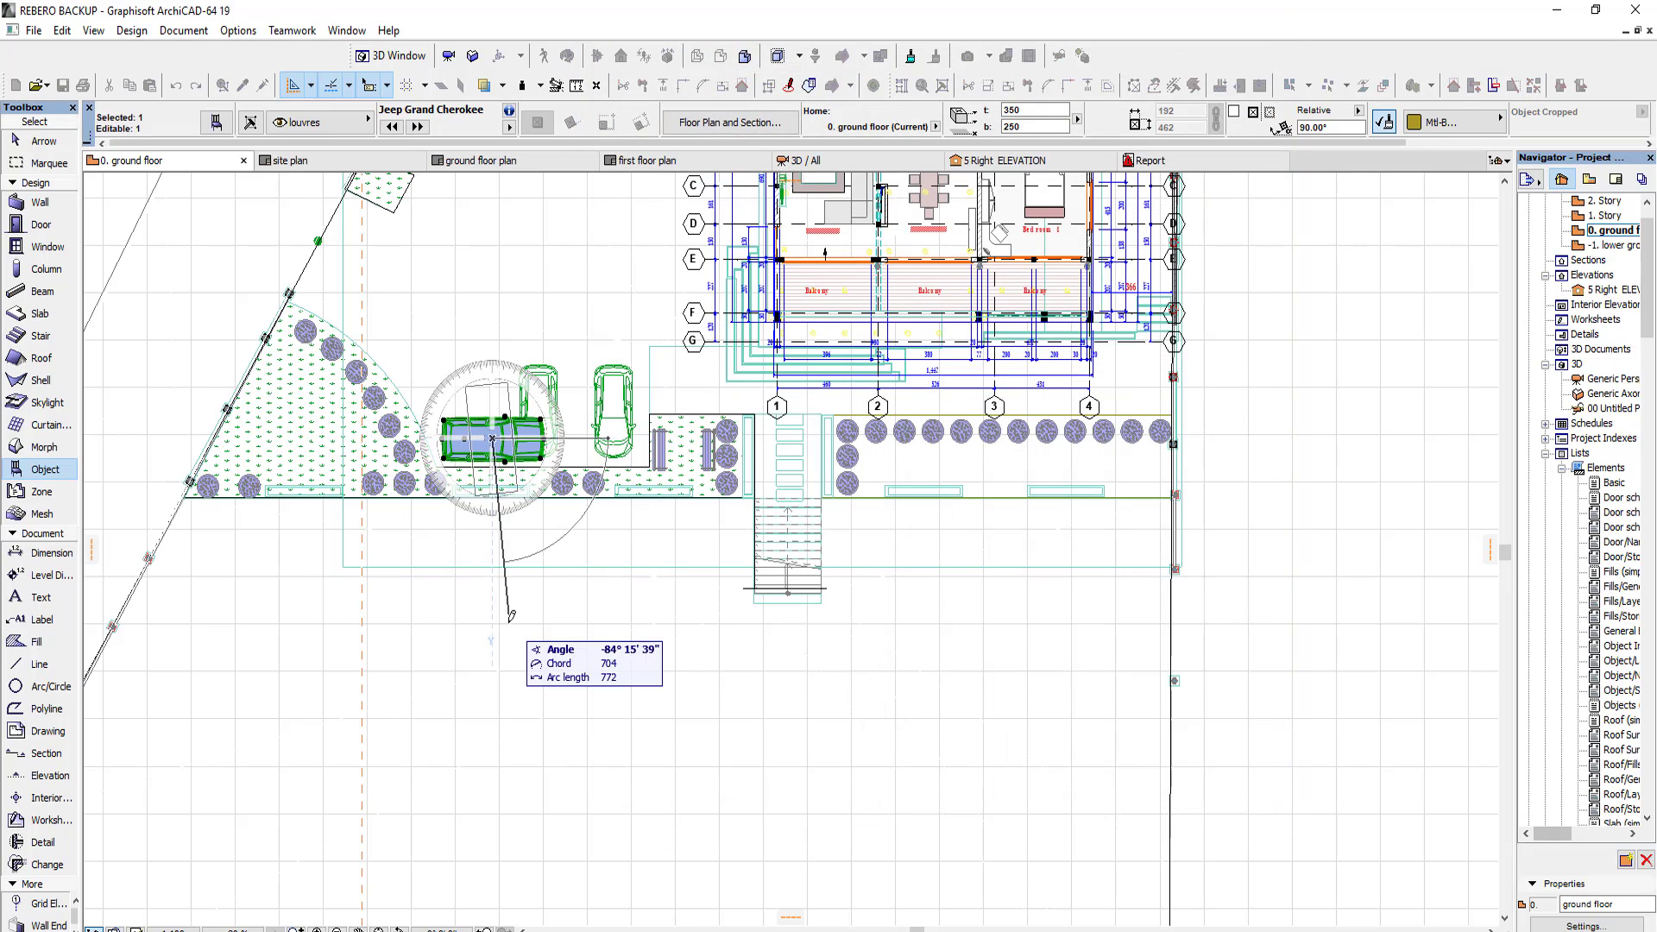
click(497, 482)
key(Escape)
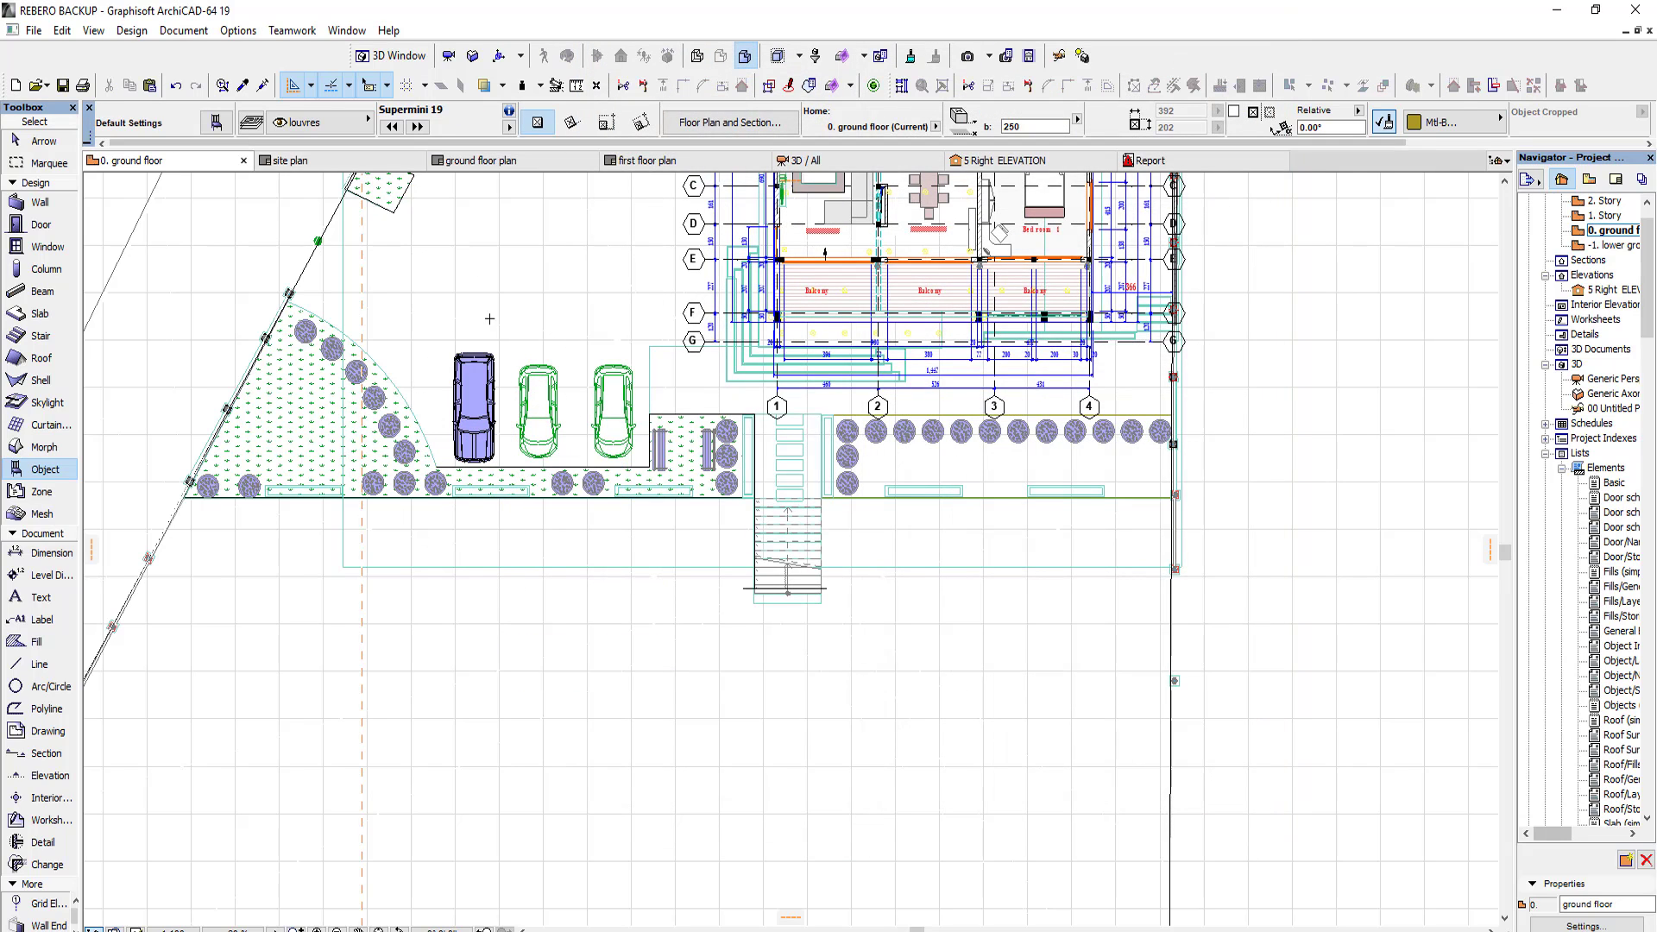
Step: Set the base height of the three parked cars to 0
click(622, 382)
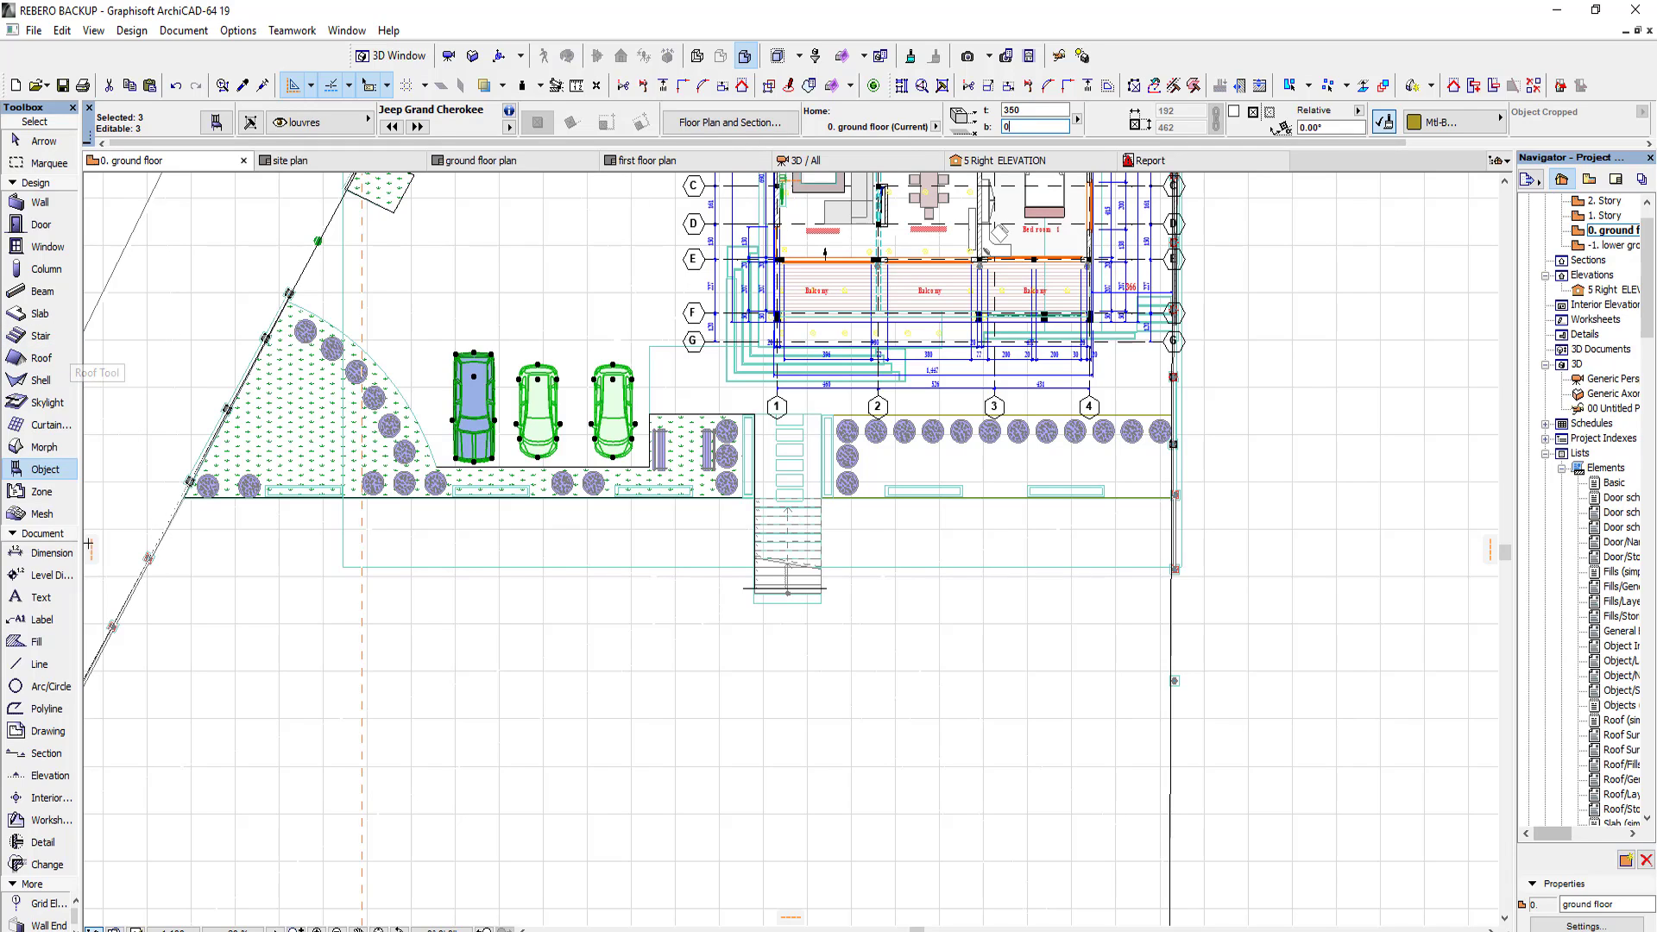
click(52, 552)
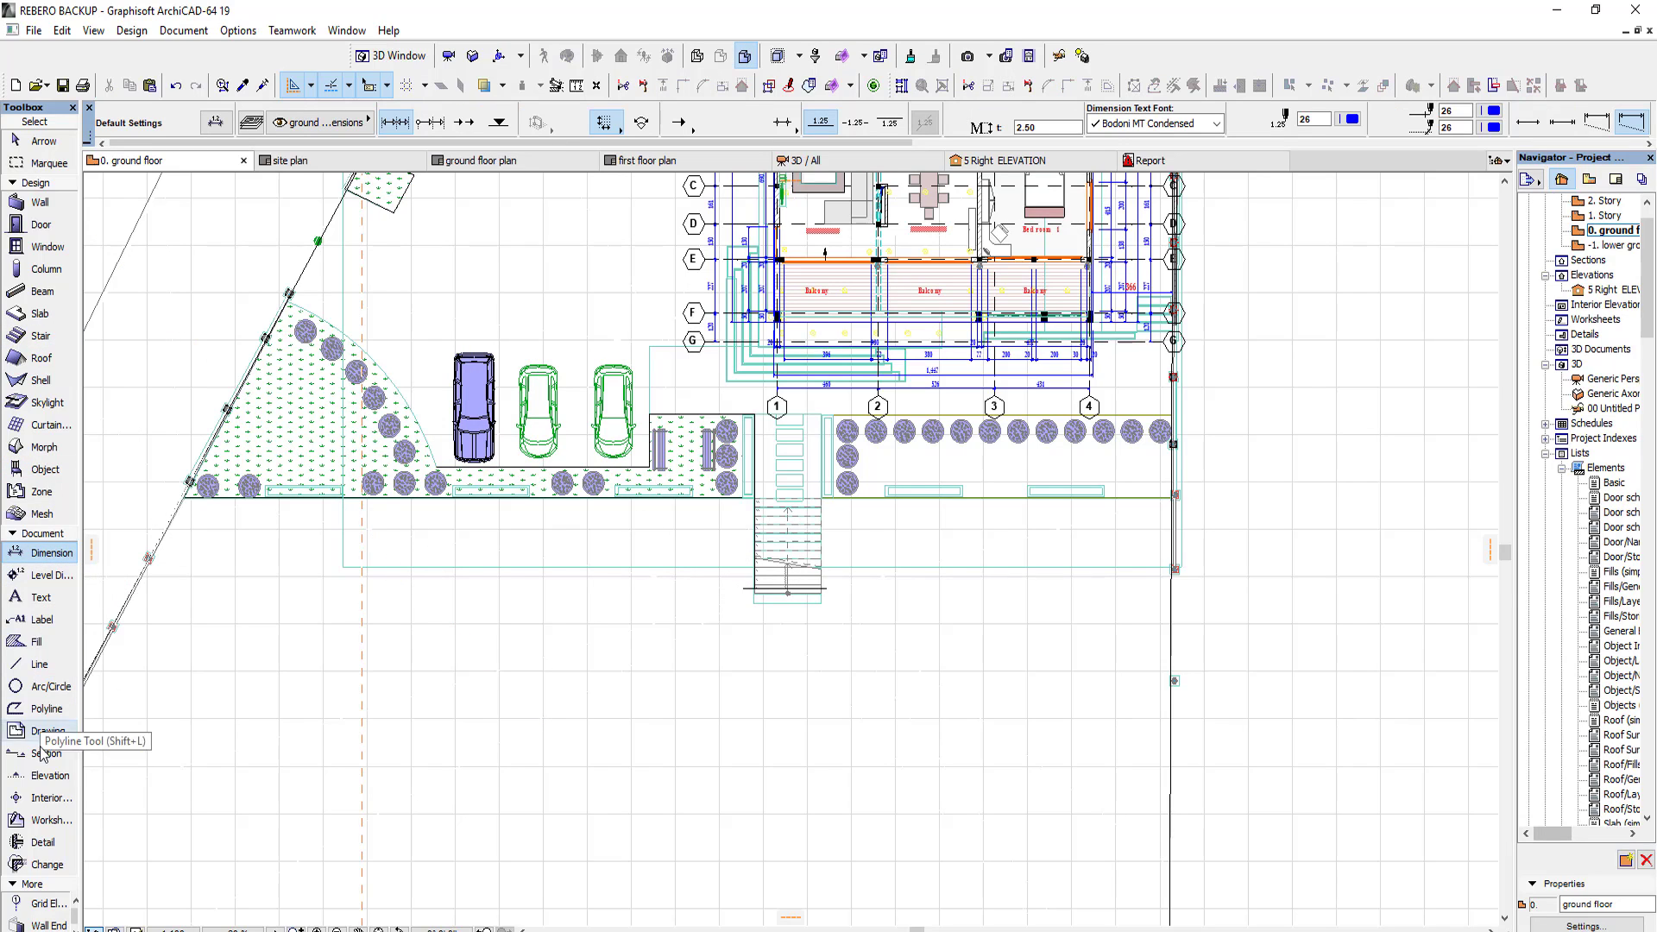
Step: Draw a horizontal elevation line below the planting strip, facing the three parked cars, and open the new elevation view
click(47, 775)
click(613, 513)
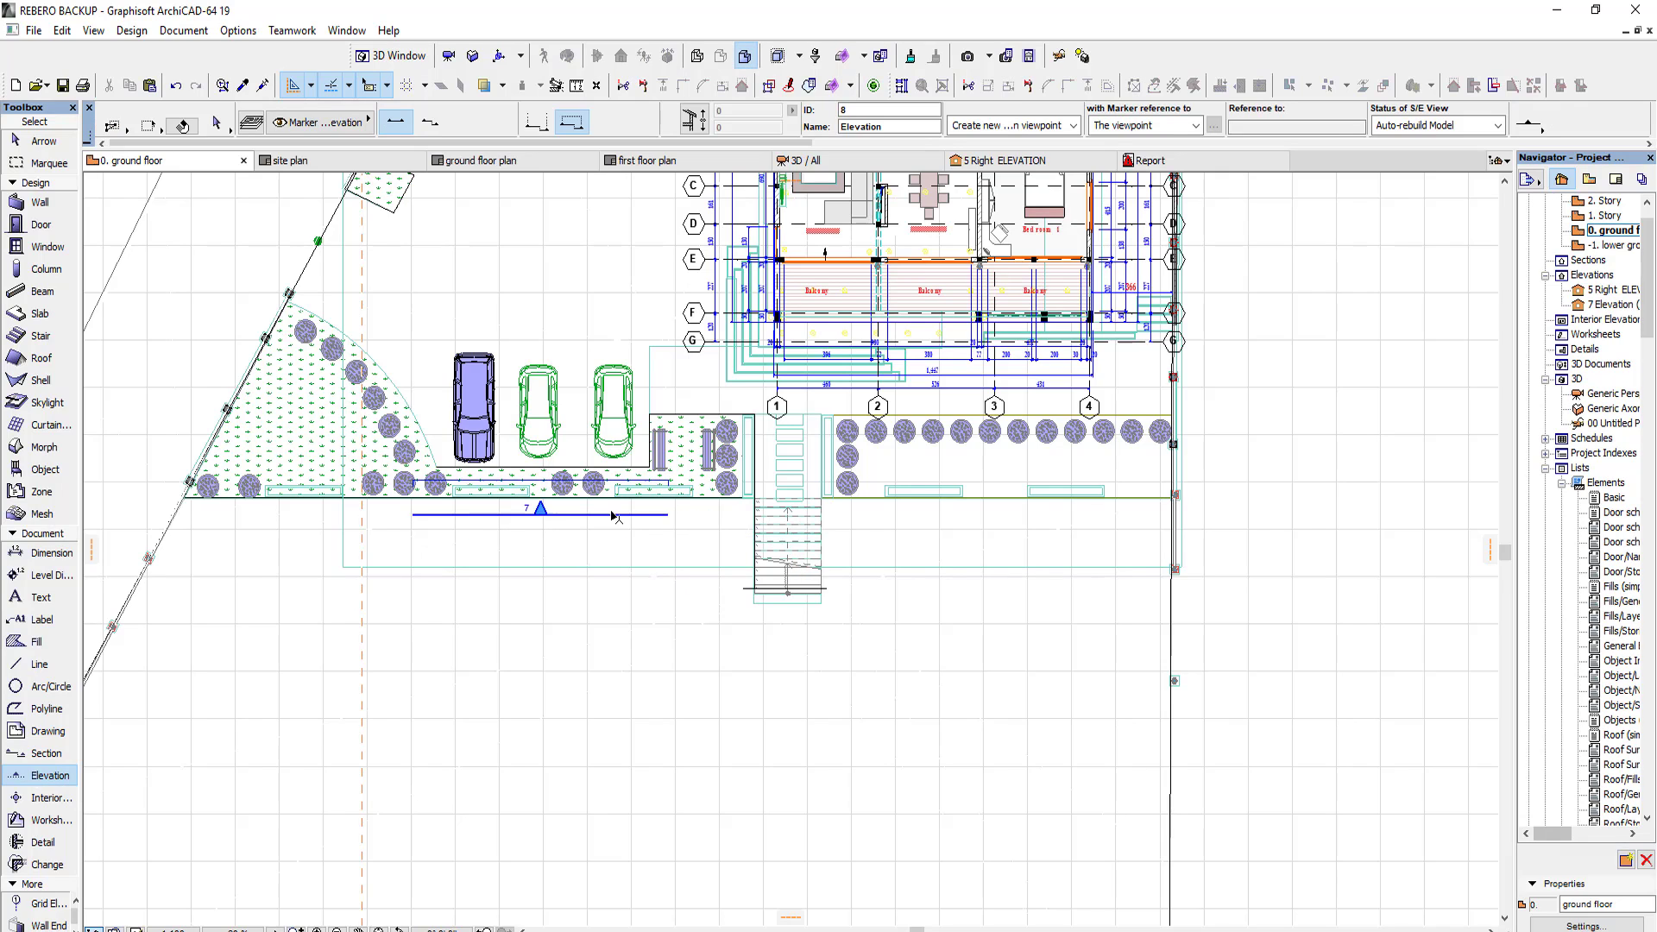
right_click(523, 237)
click(613, 305)
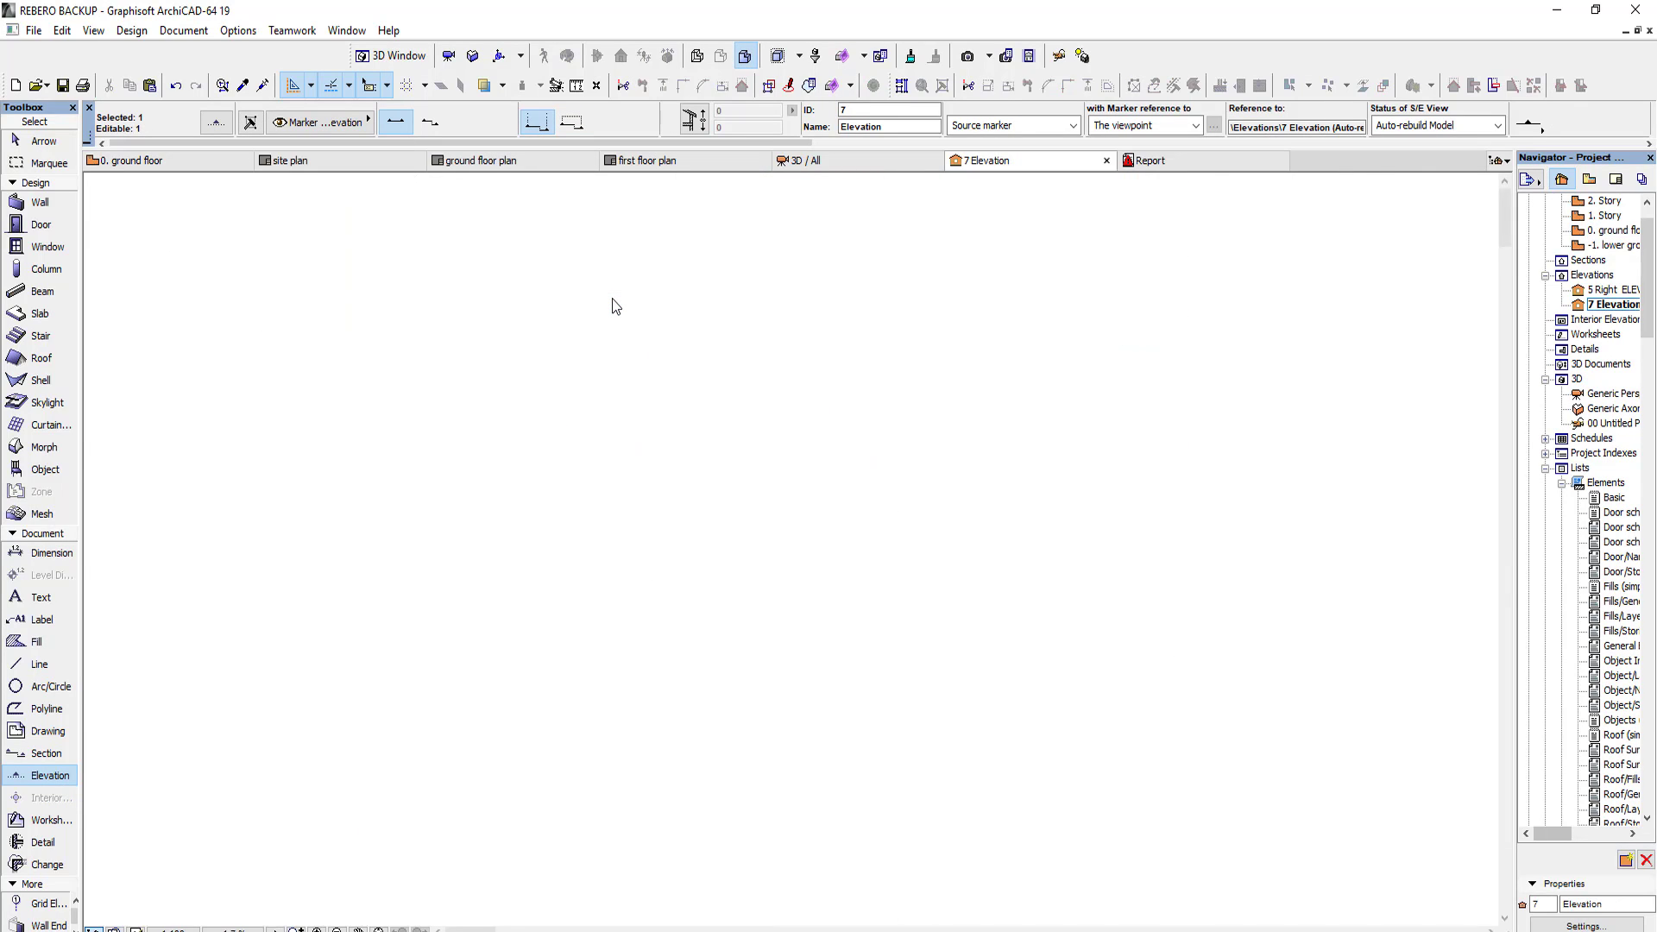
Step: In the elevation, lower the three cars together by 70 so their wheels rest on the paving
middle_drag(784, 701, 700, 609)
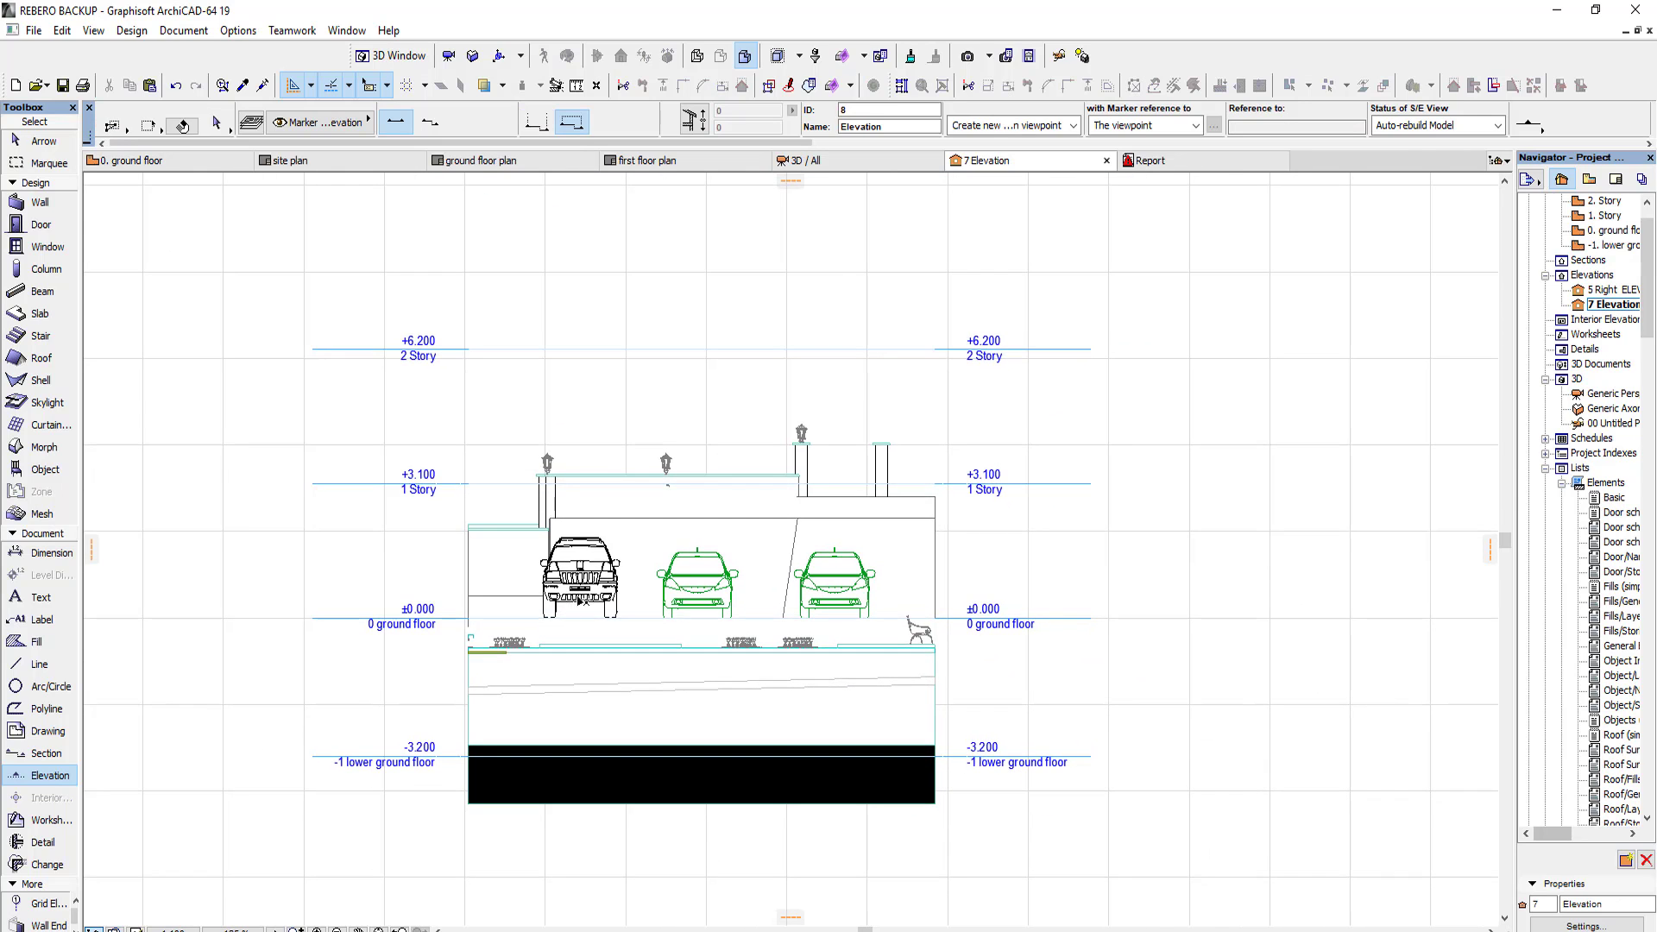
click(581, 601)
drag(612, 616, 614, 651)
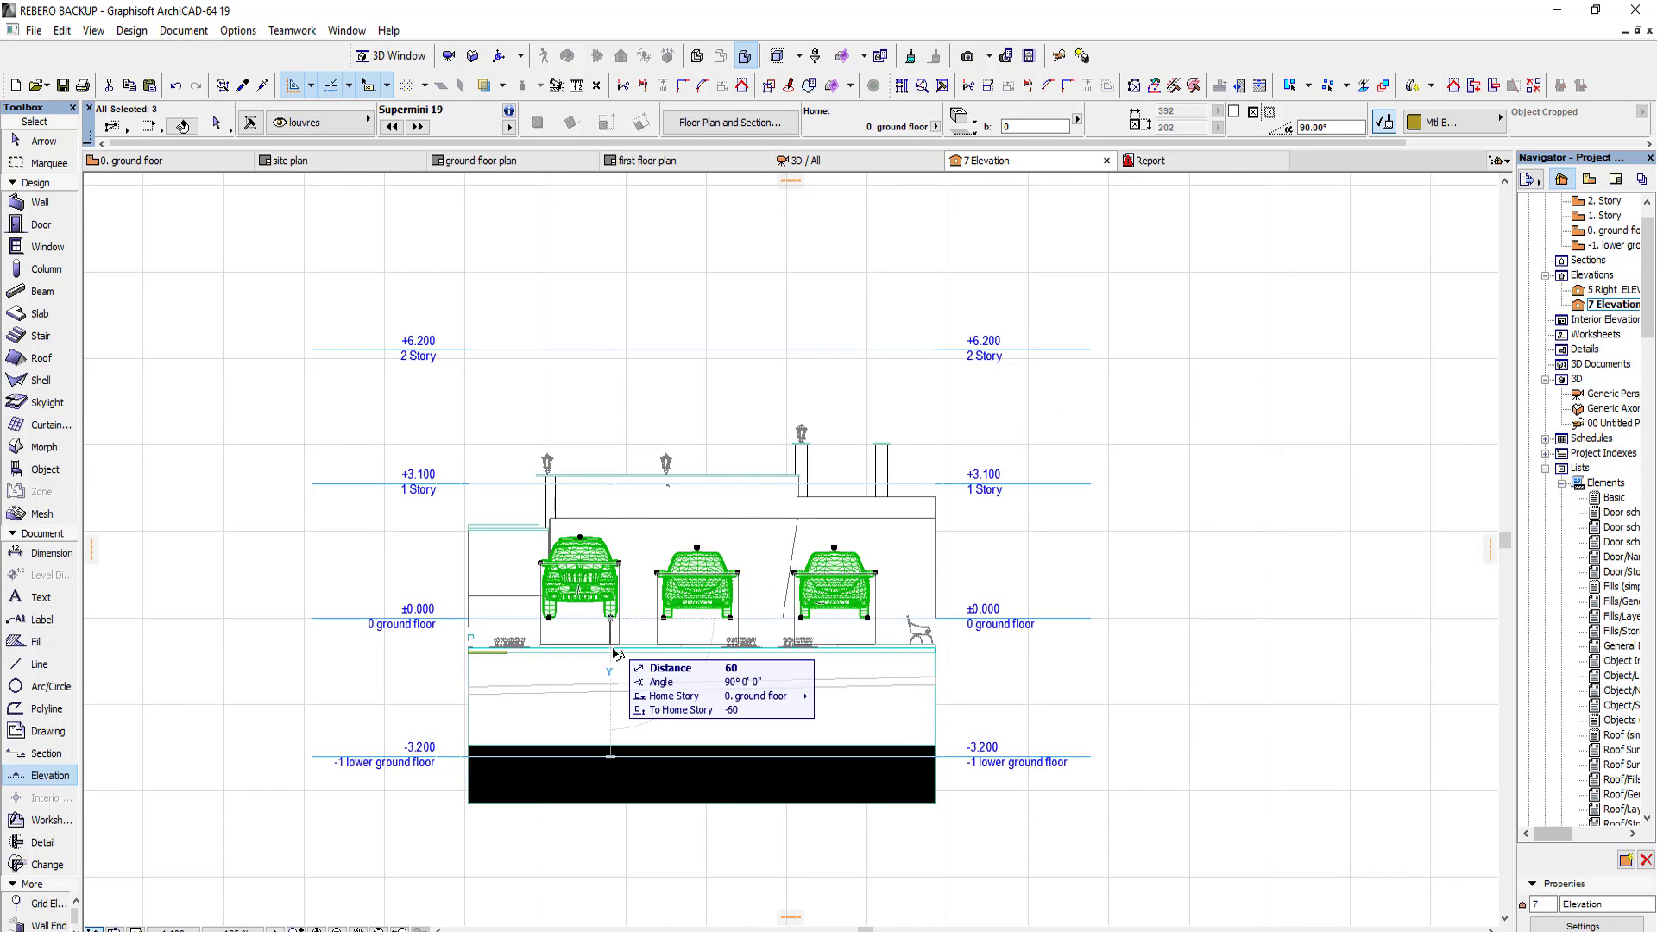
click(611, 650)
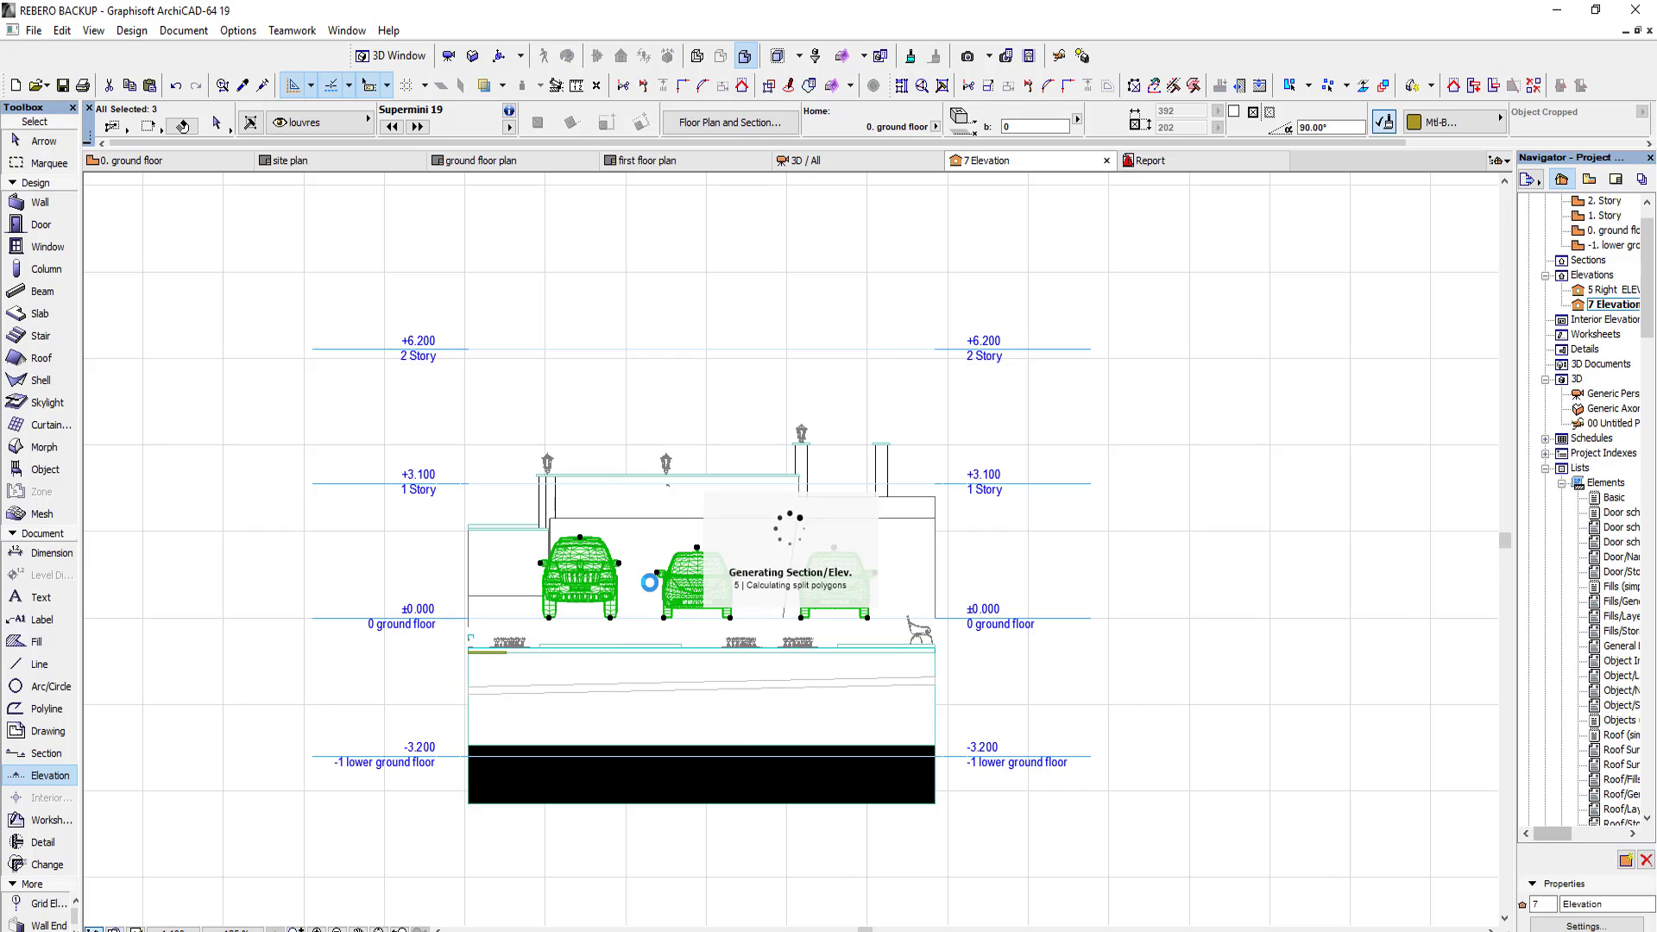
key(Escape)
Step: Check the lowered cars in the 3D view and review their object settings from the ground floor plan
click(854, 162)
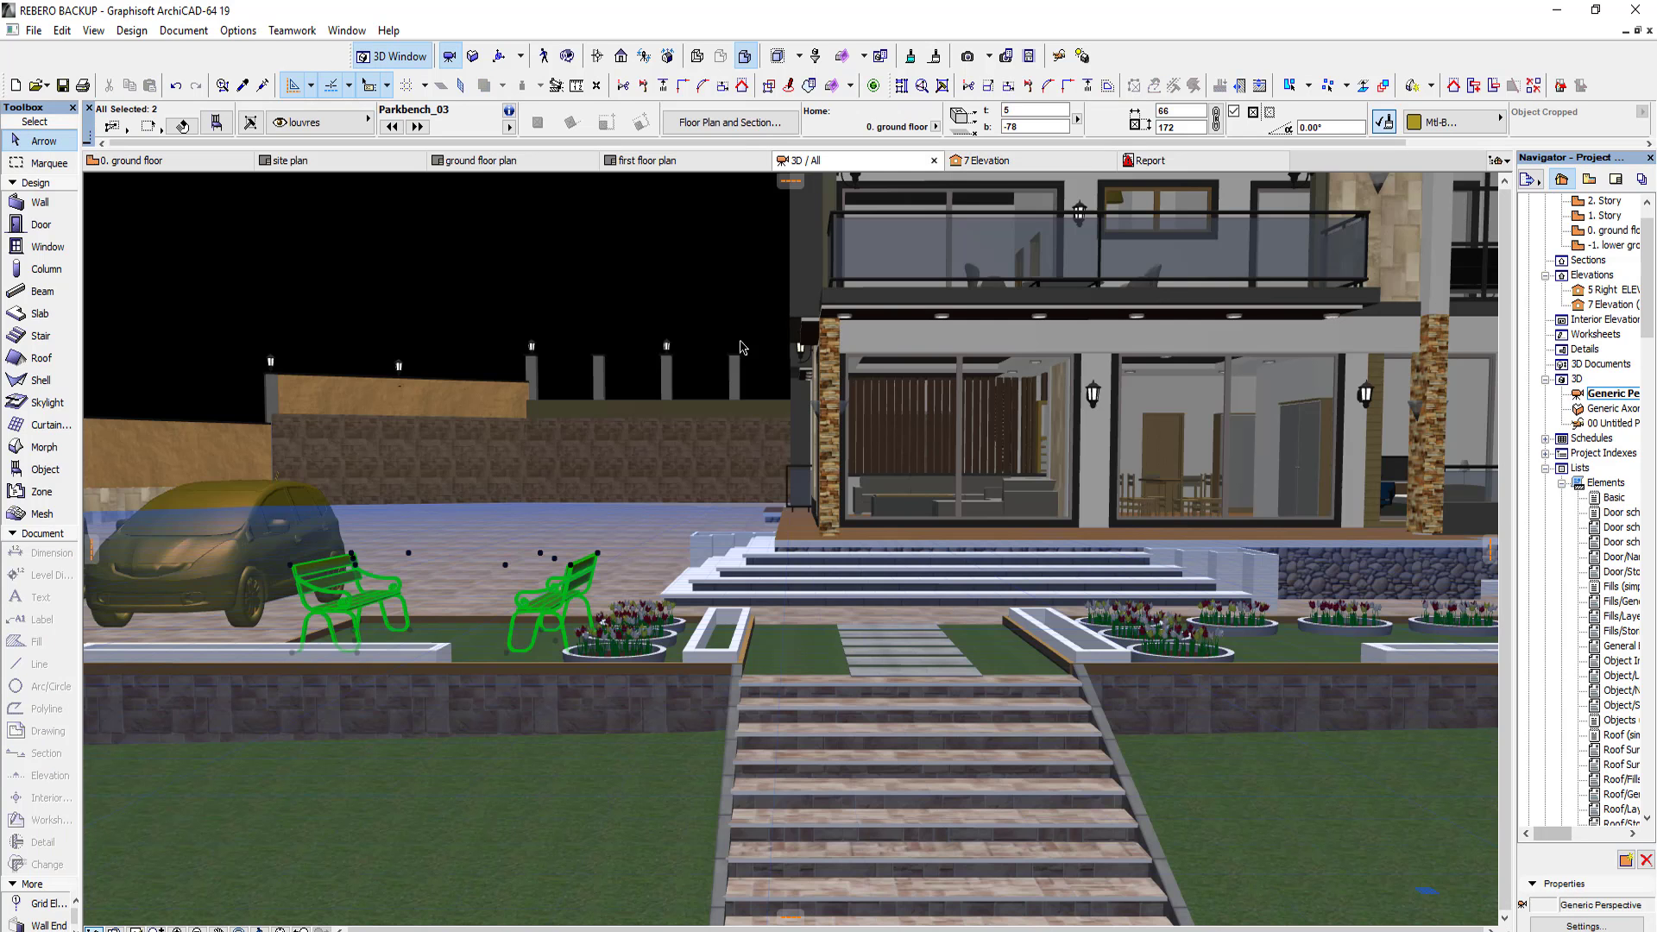
scroll(237, 233, down, 4)
click(192, 163)
drag(458, 337, 622, 393)
right_click(566, 279)
click(589, 295)
key(Escape)
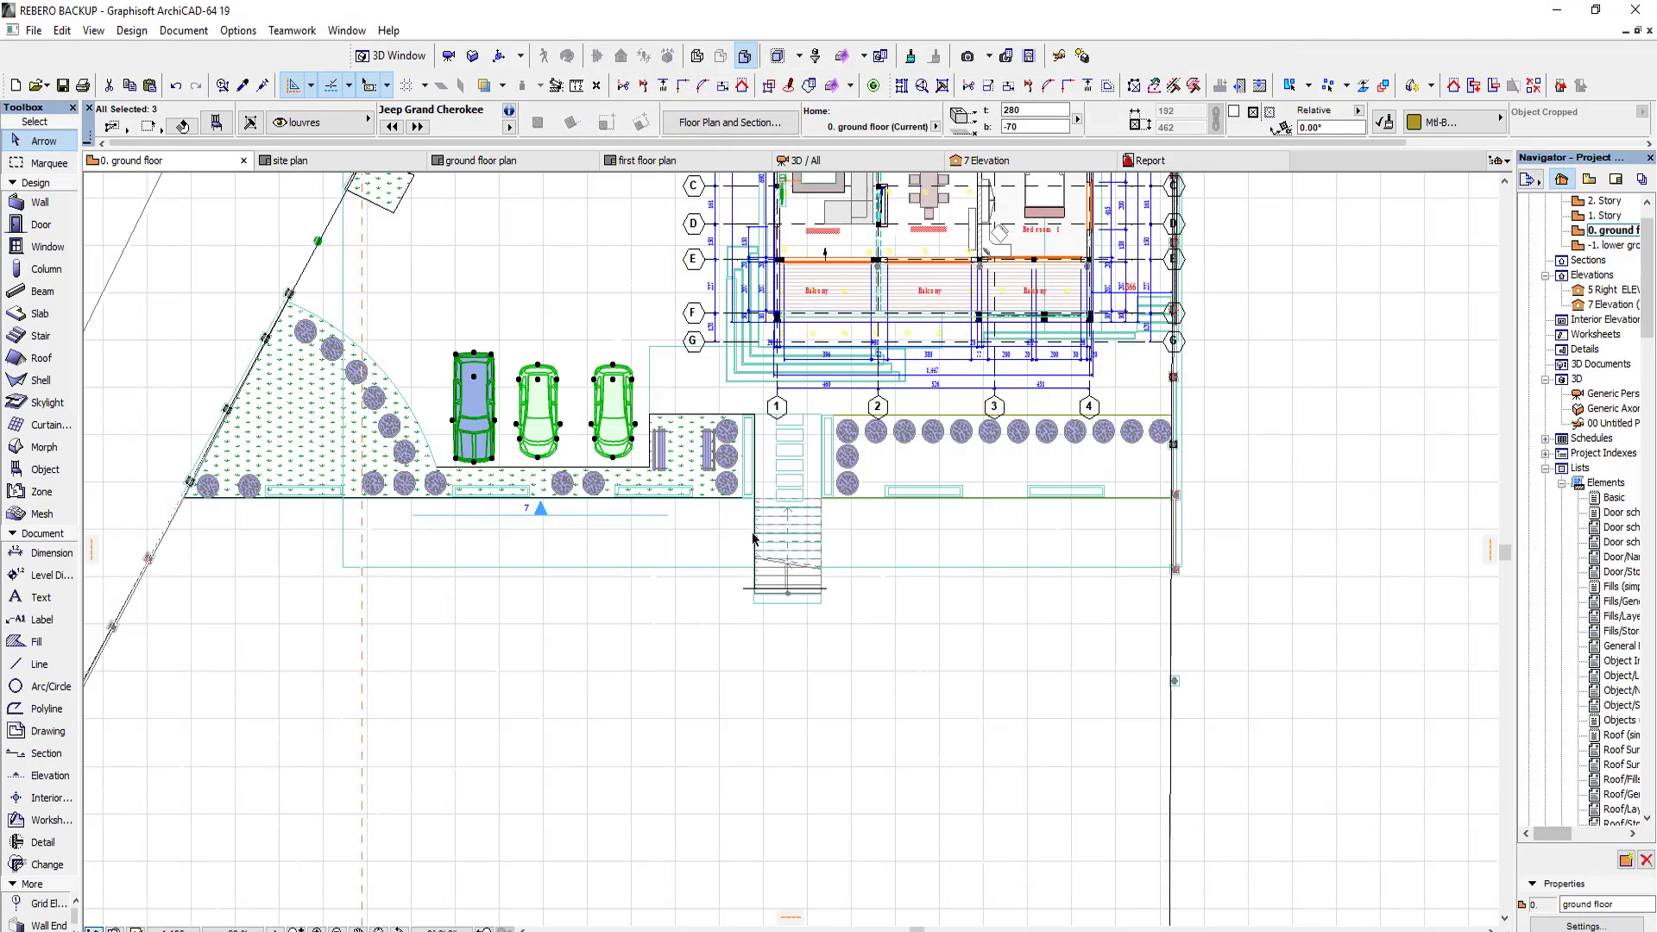
click(795, 166)
scroll(369, 449, up, 8)
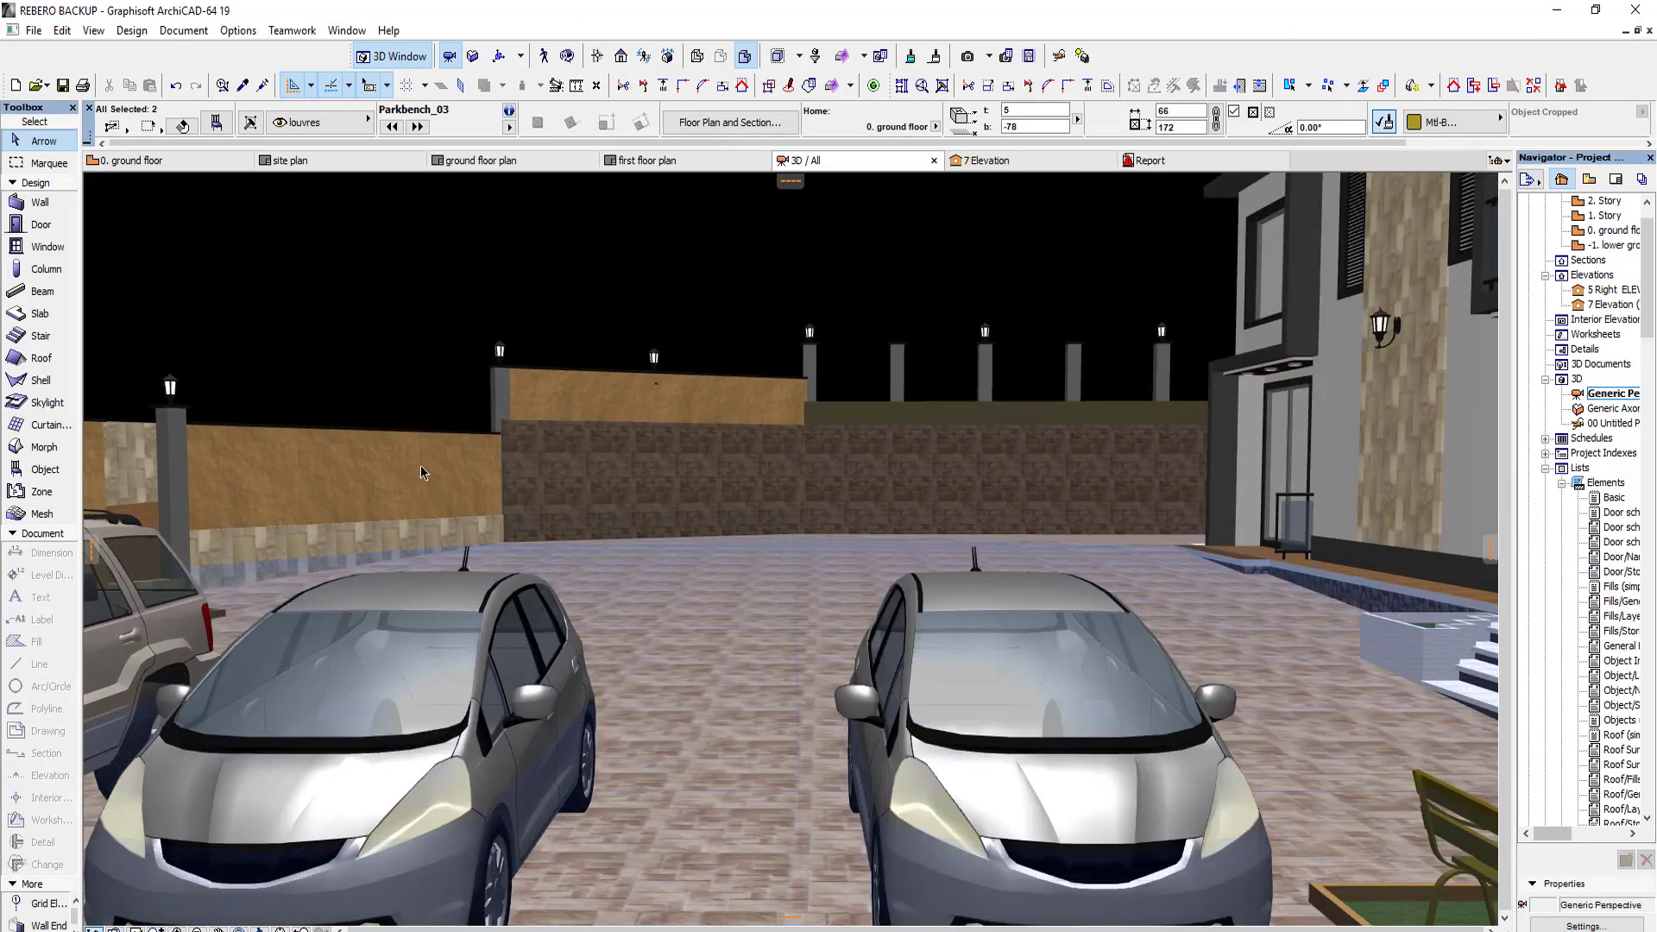
scroll(440, 458, down, 4)
Step: Replace the middle car with the jeep-Wrangler found by searching JEEP, and line it up in the row at 180°
click(191, 164)
key(Escape)
click(539, 457)
right_click(530, 241)
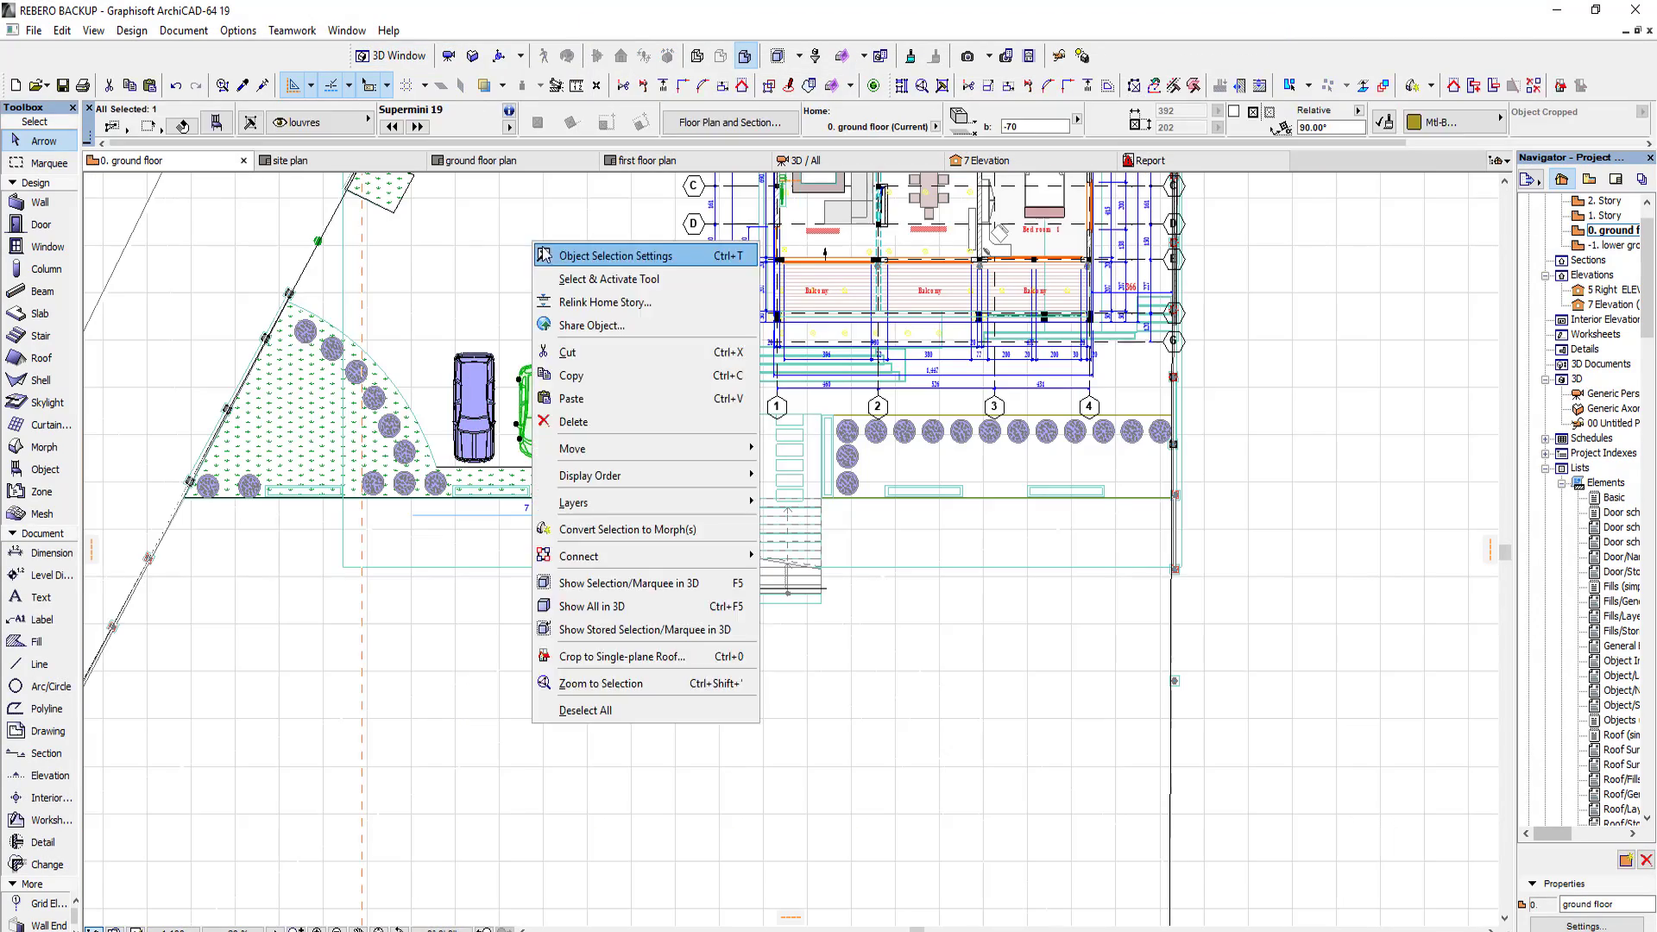
click(549, 253)
click(698, 49)
text(JEEP)
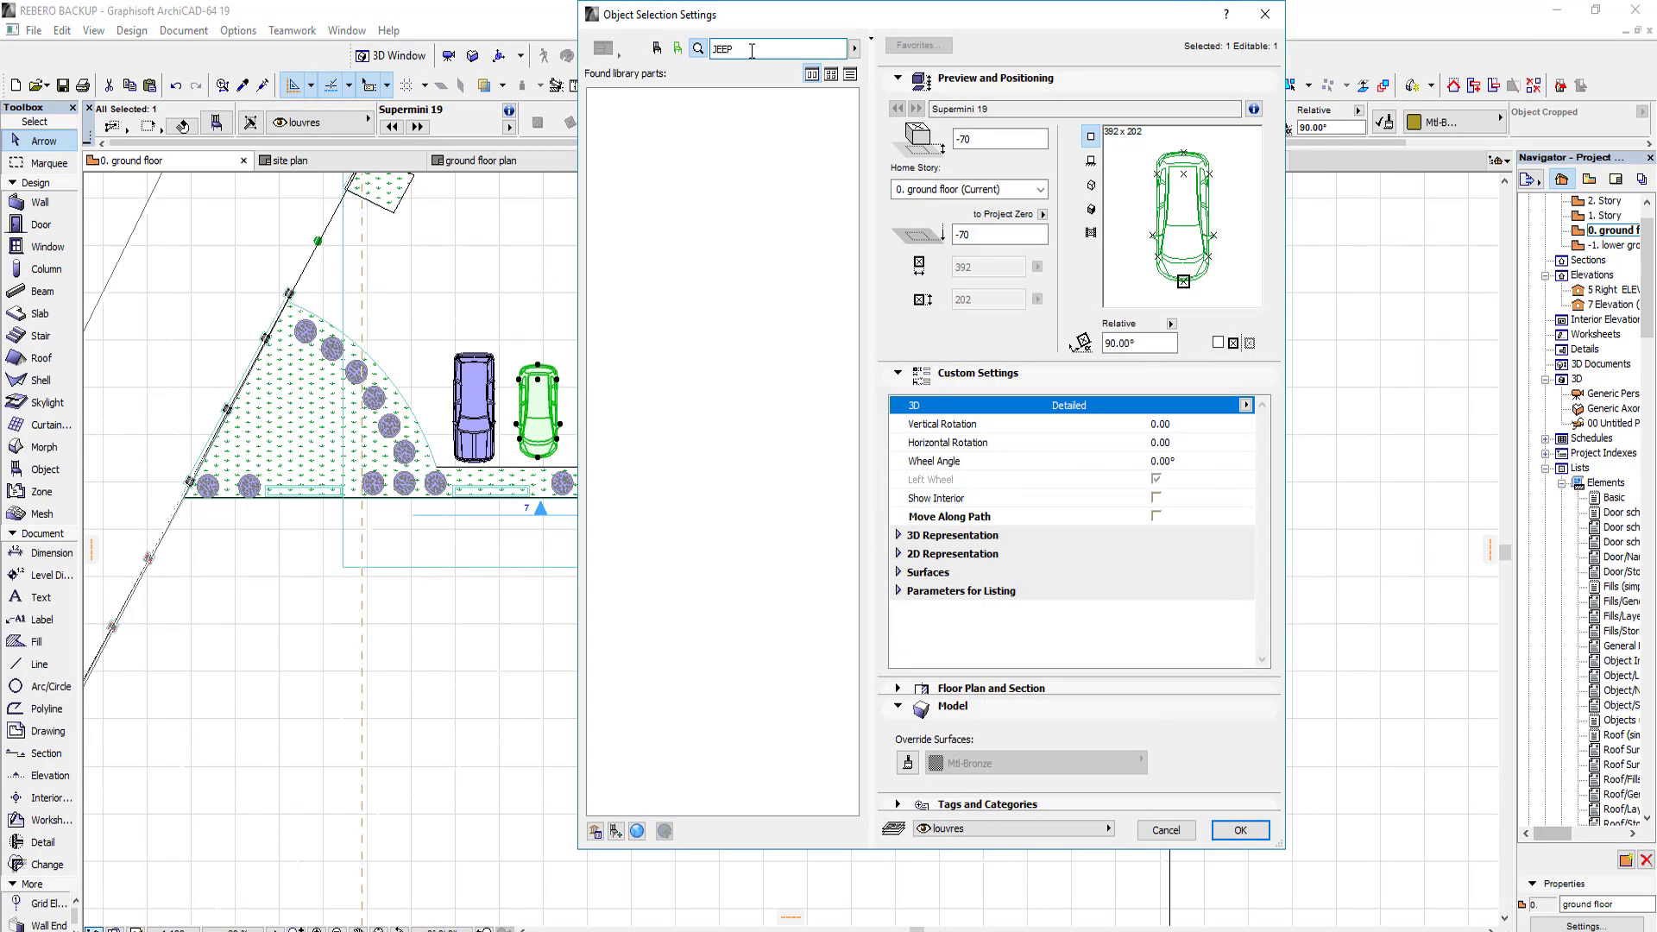
key(Return)
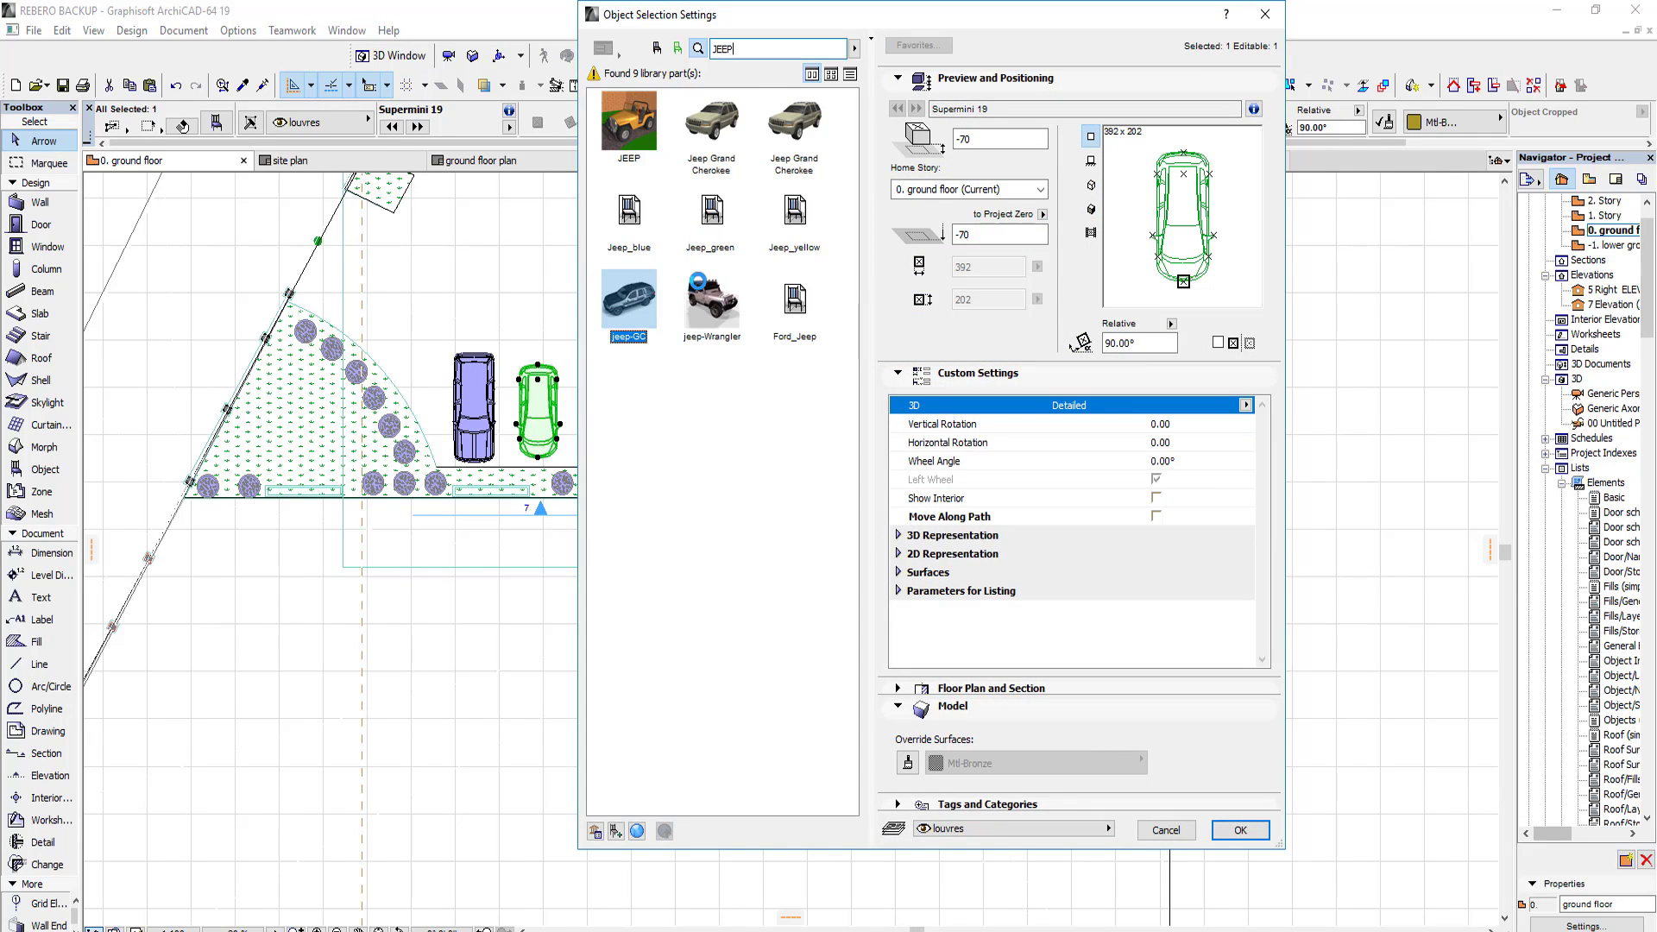
click(1241, 830)
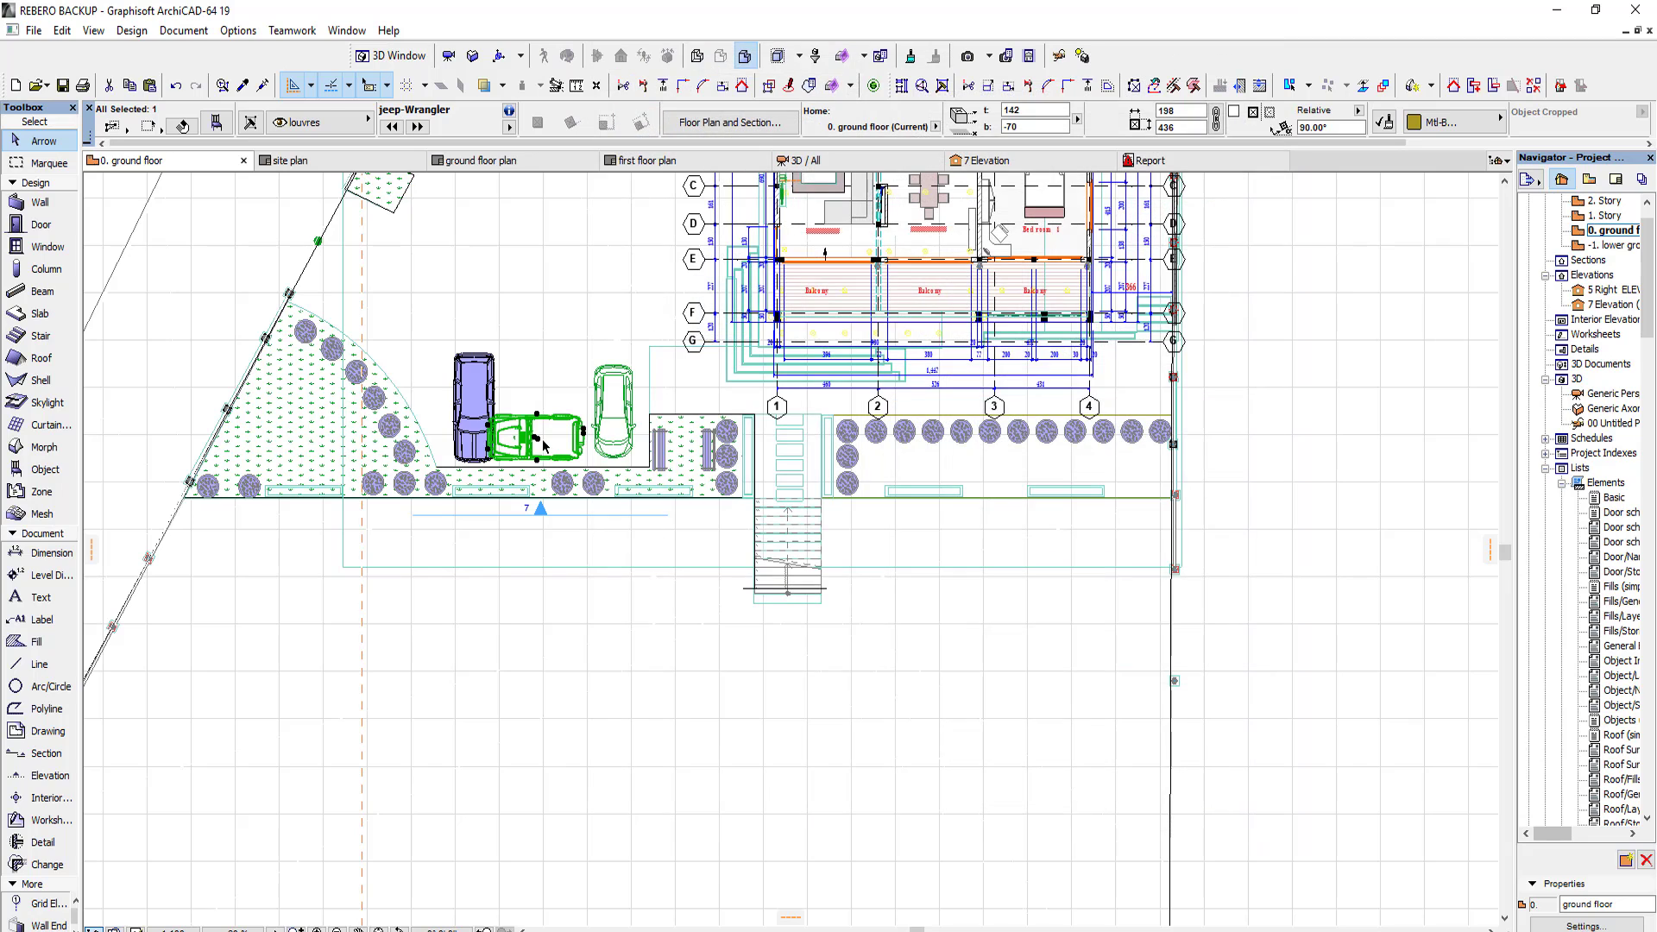
click(544, 297)
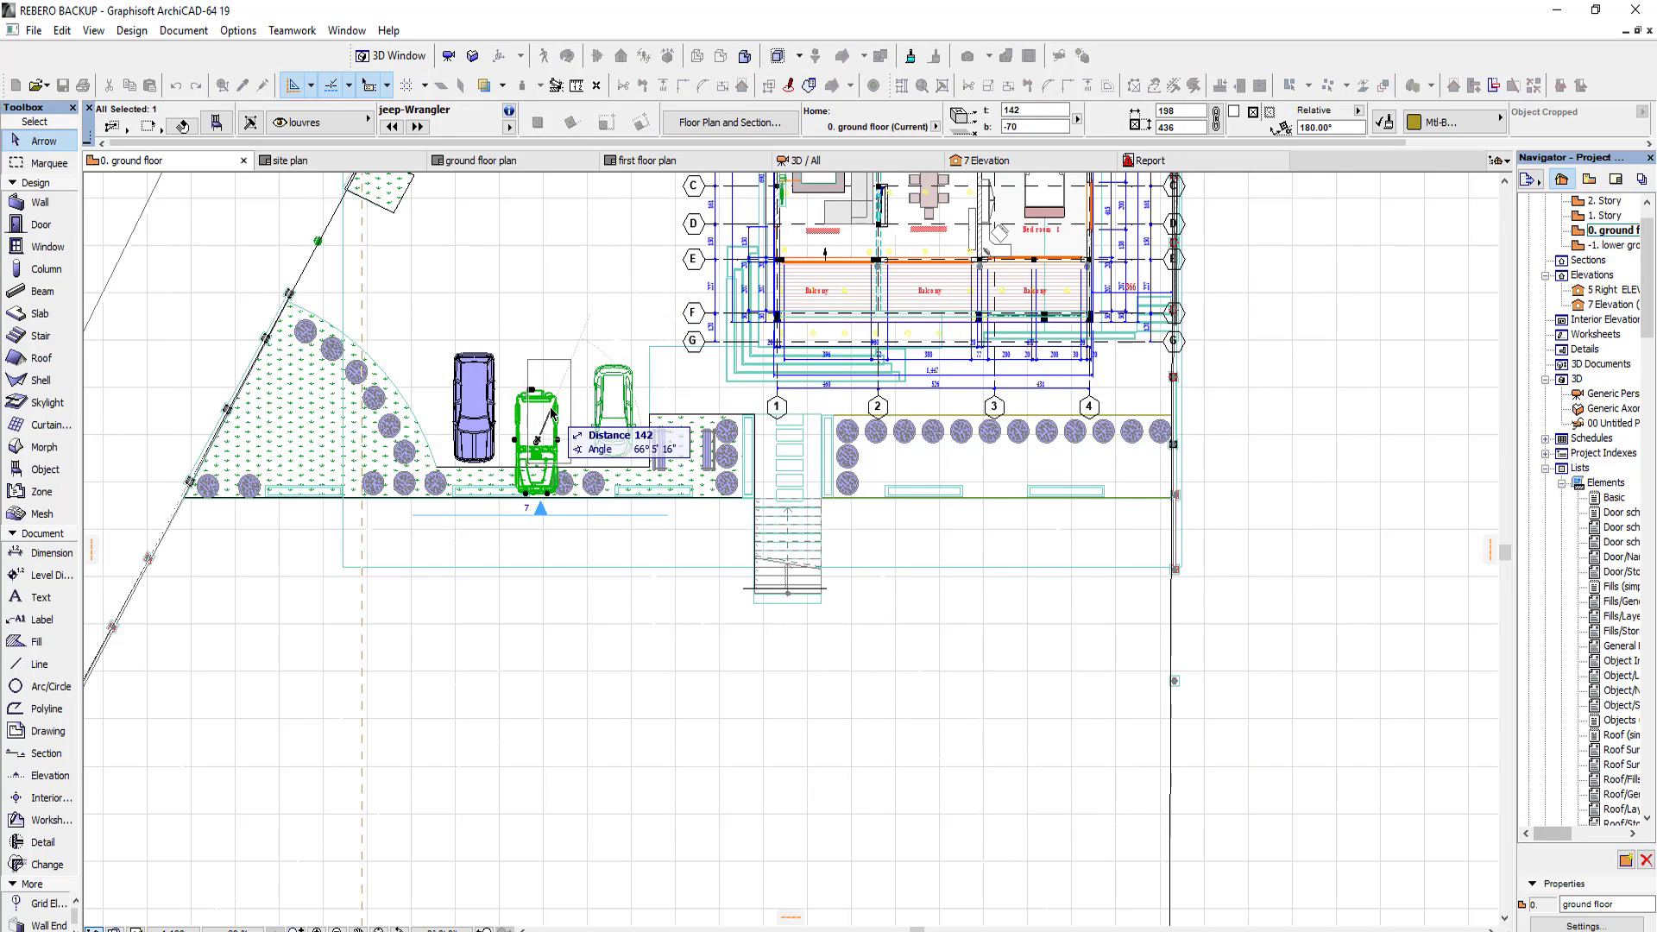
Step: Inspect the row of three parked cars and the front of the house in 3D from near and far
click(812, 161)
scroll(423, 374, up, 4)
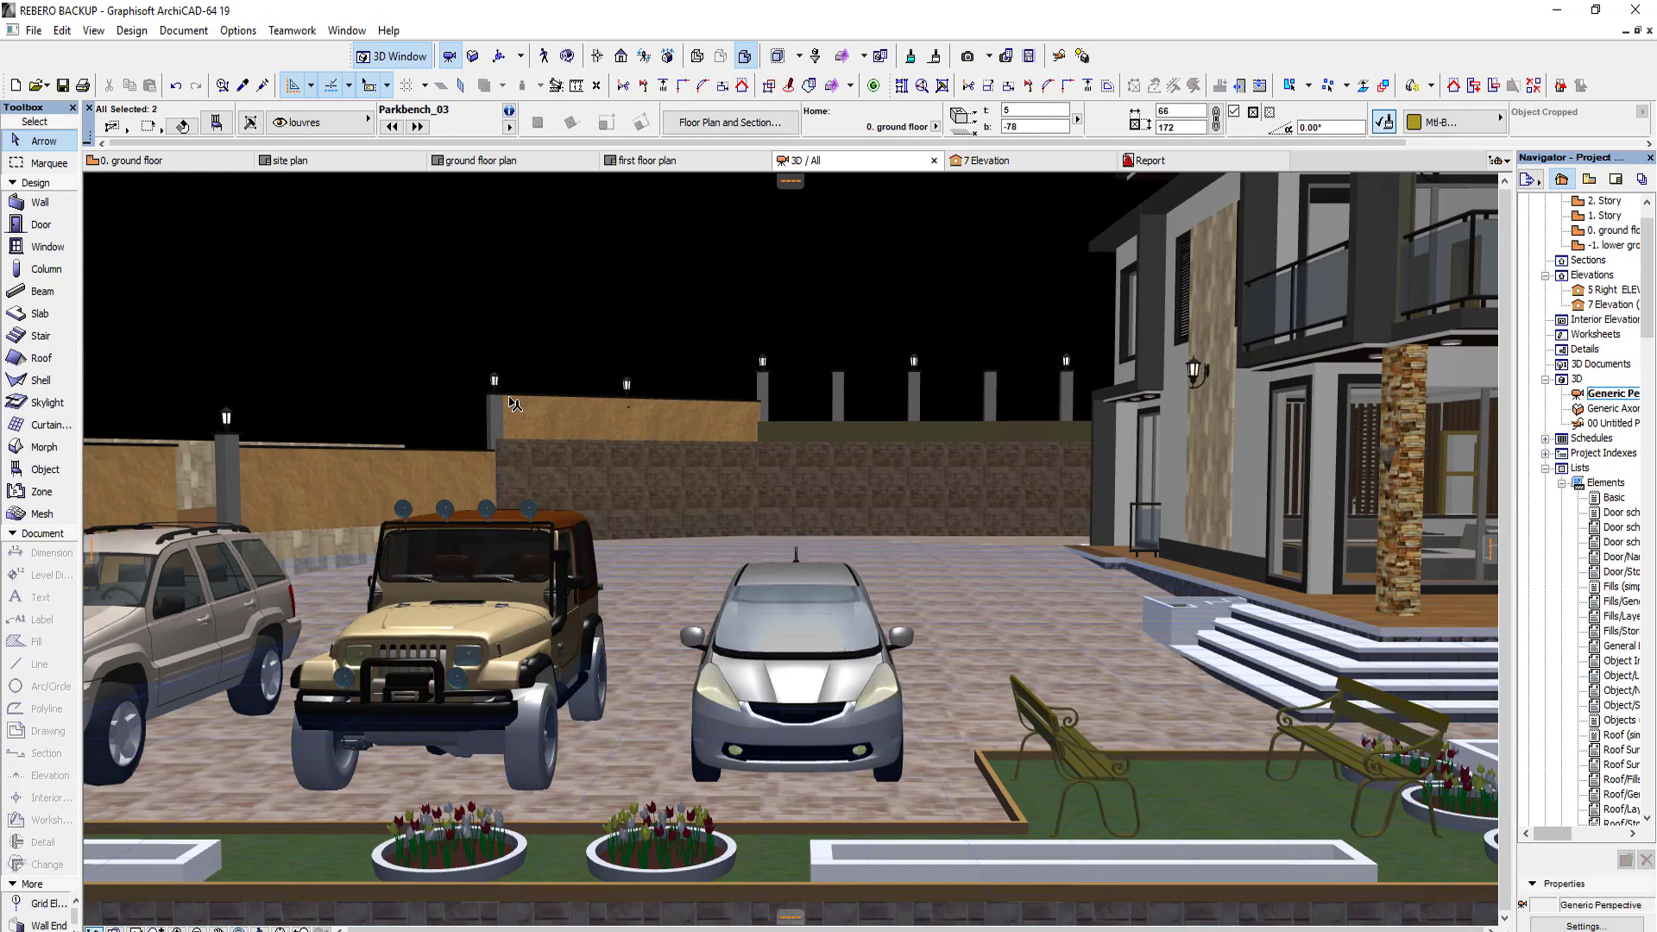
shift+middle_drag(414, 375, 560, 623)
scroll(530, 615, down, 5)
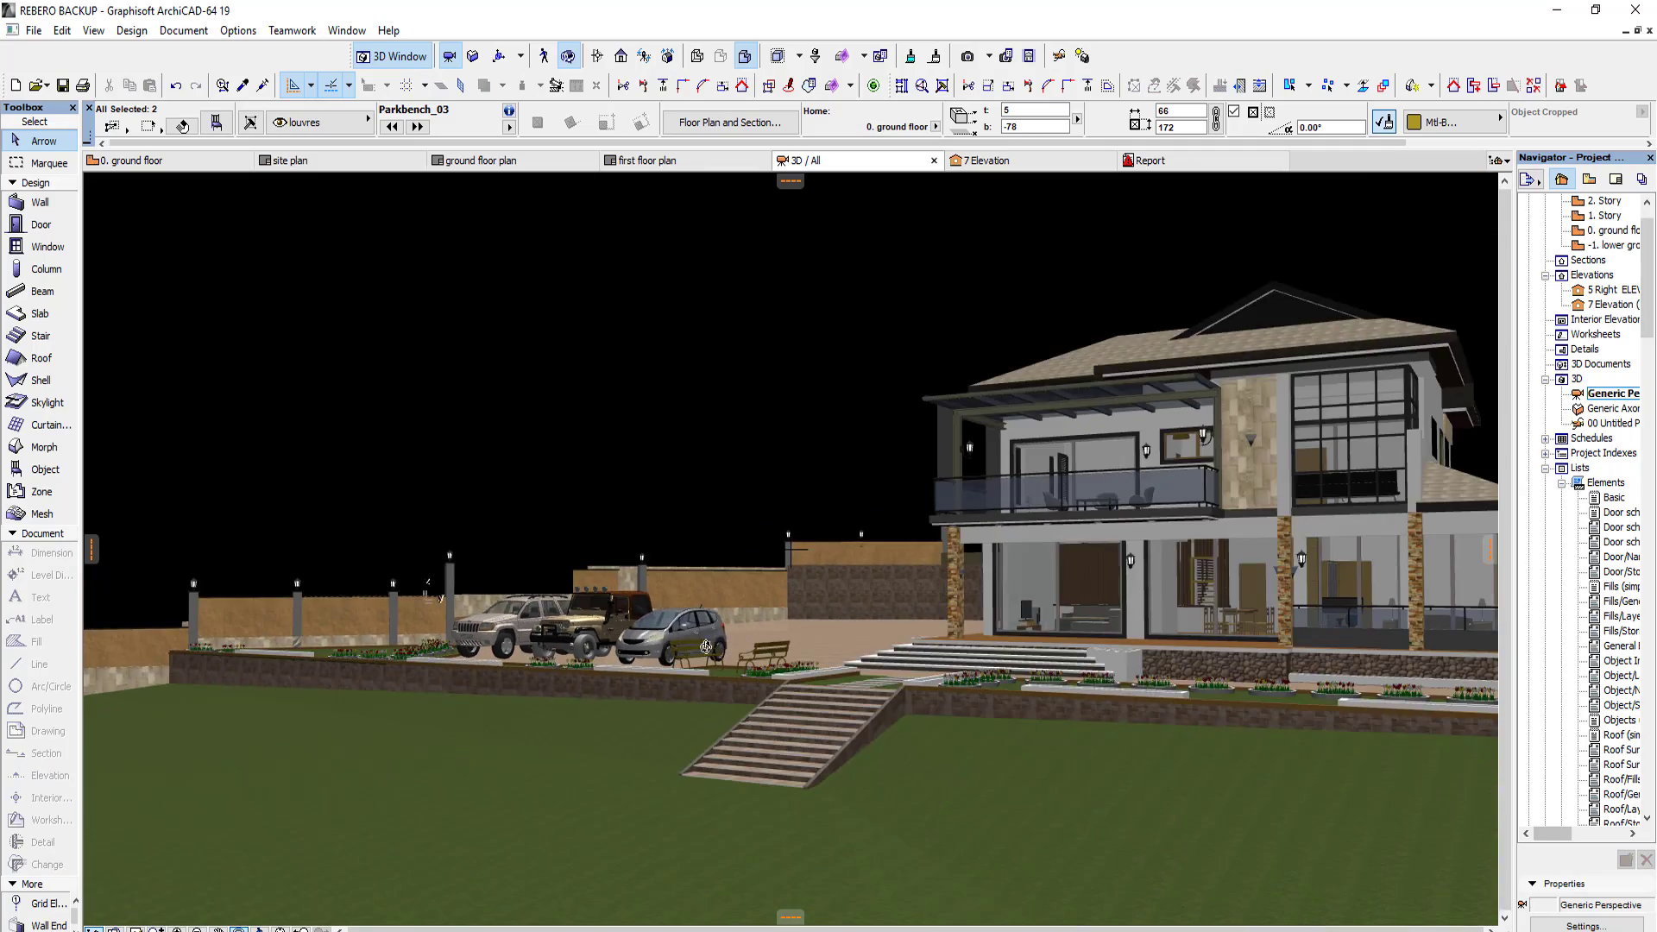
shift+middle_drag(706, 646, 523, 580)
scroll(768, 658, up, 2)
scroll(837, 599, up, 1)
Step: Start saving the ground floor plan and create a folder named art inside 19 FILE on drive D
click(175, 169)
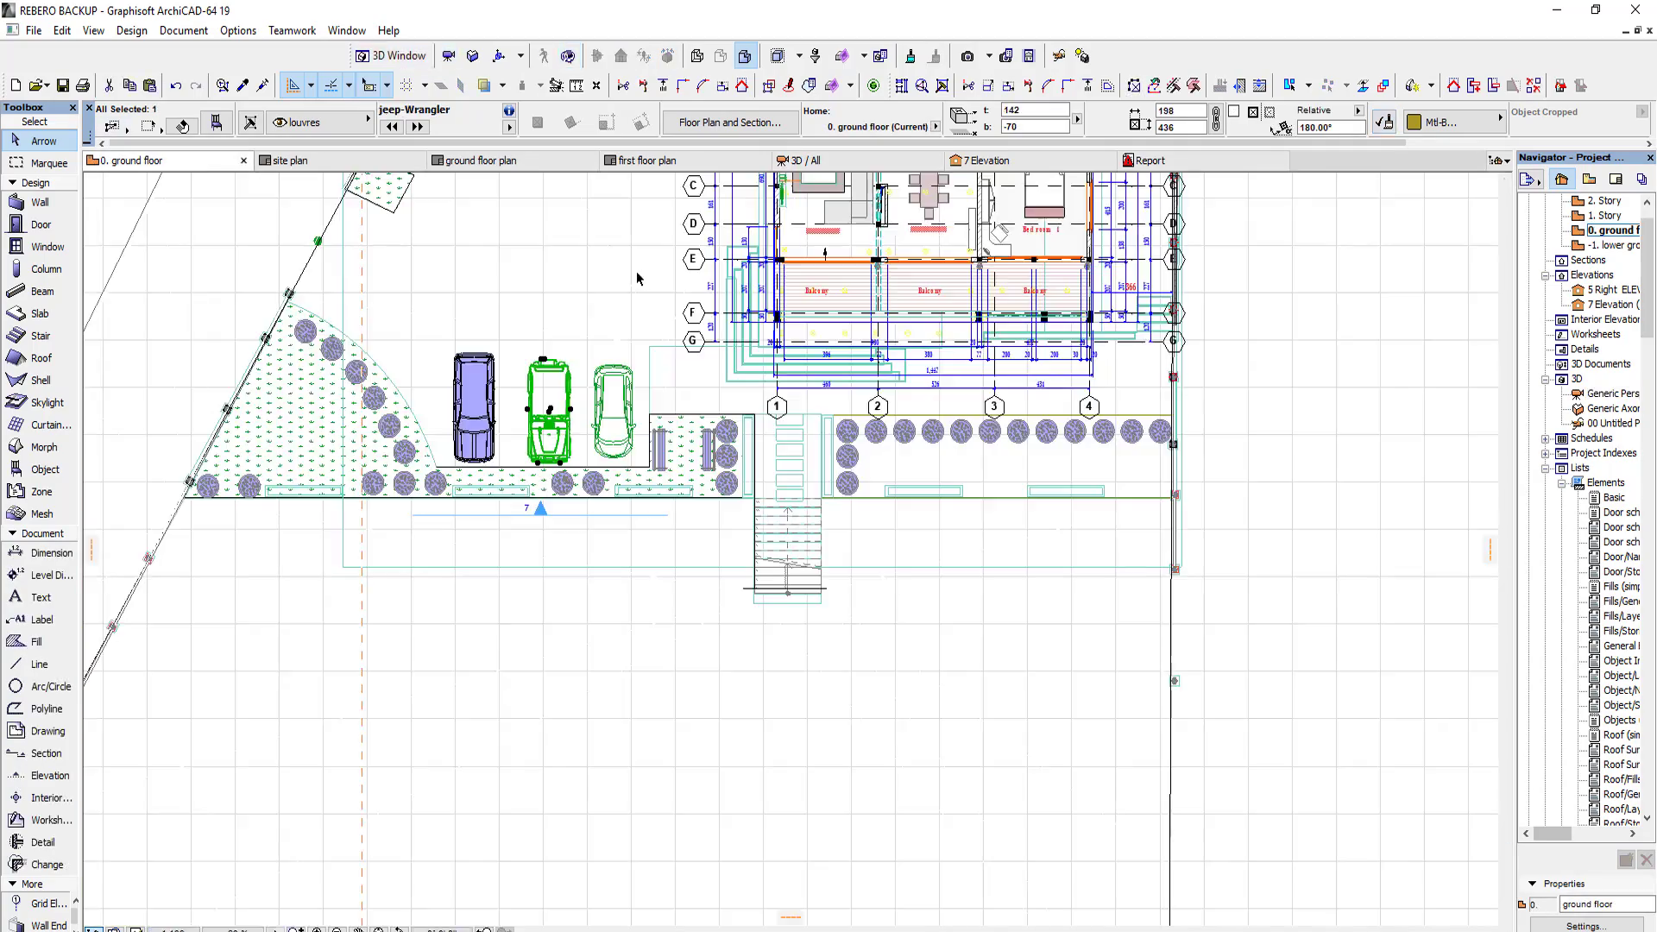
click(35, 31)
click(69, 174)
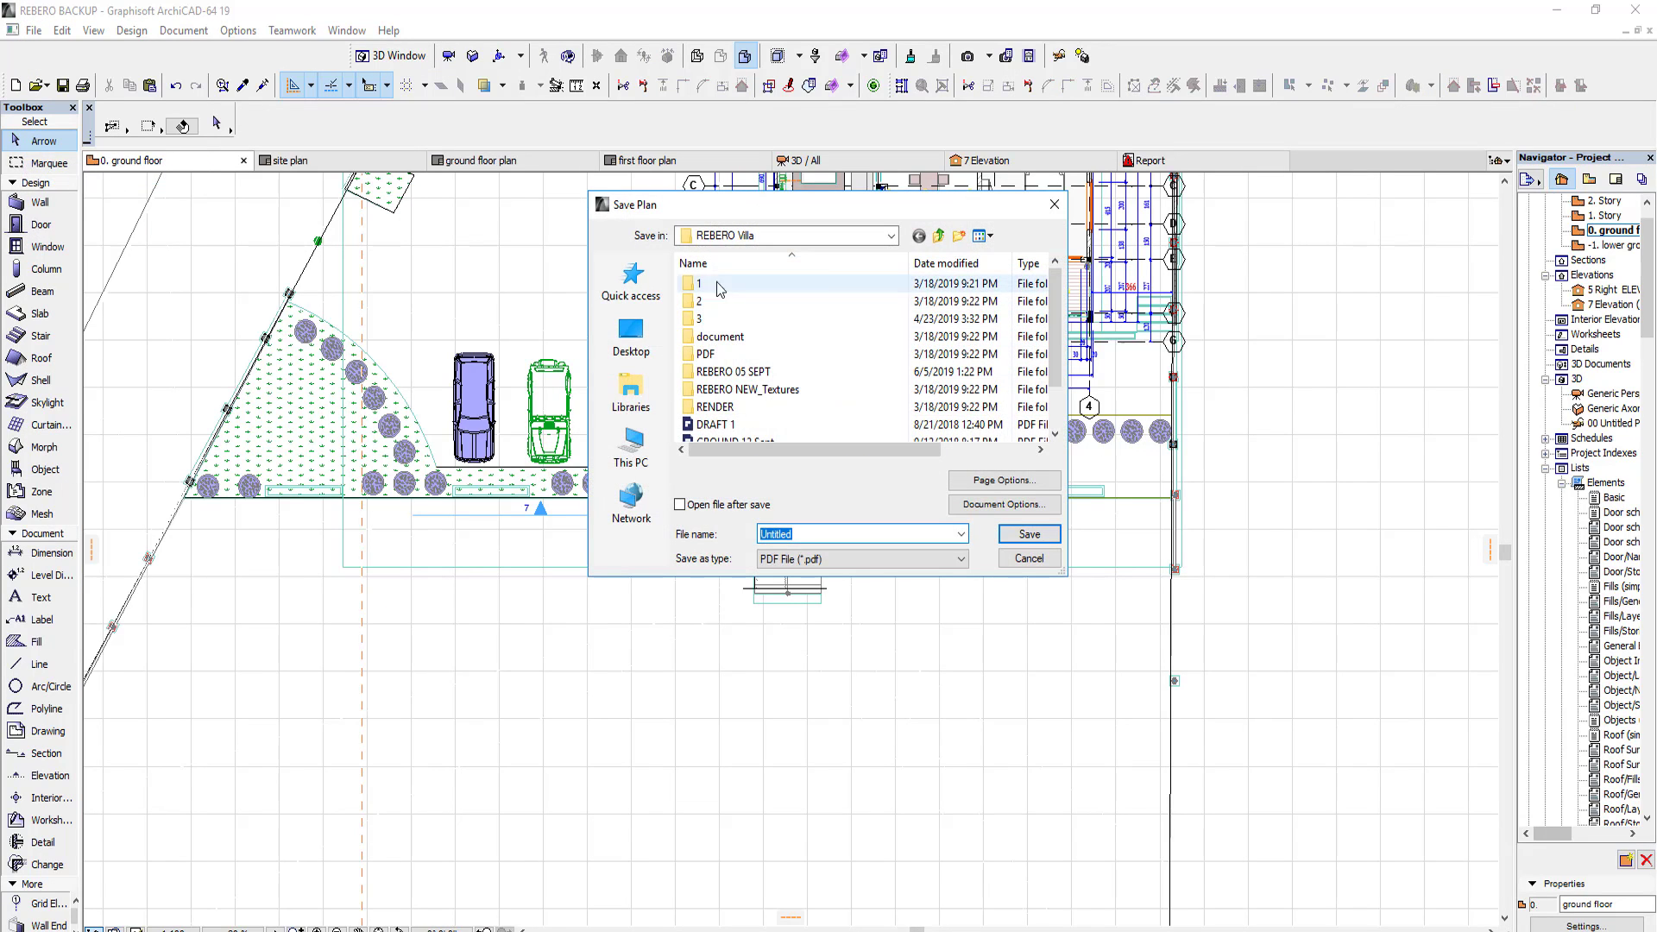
click(630, 444)
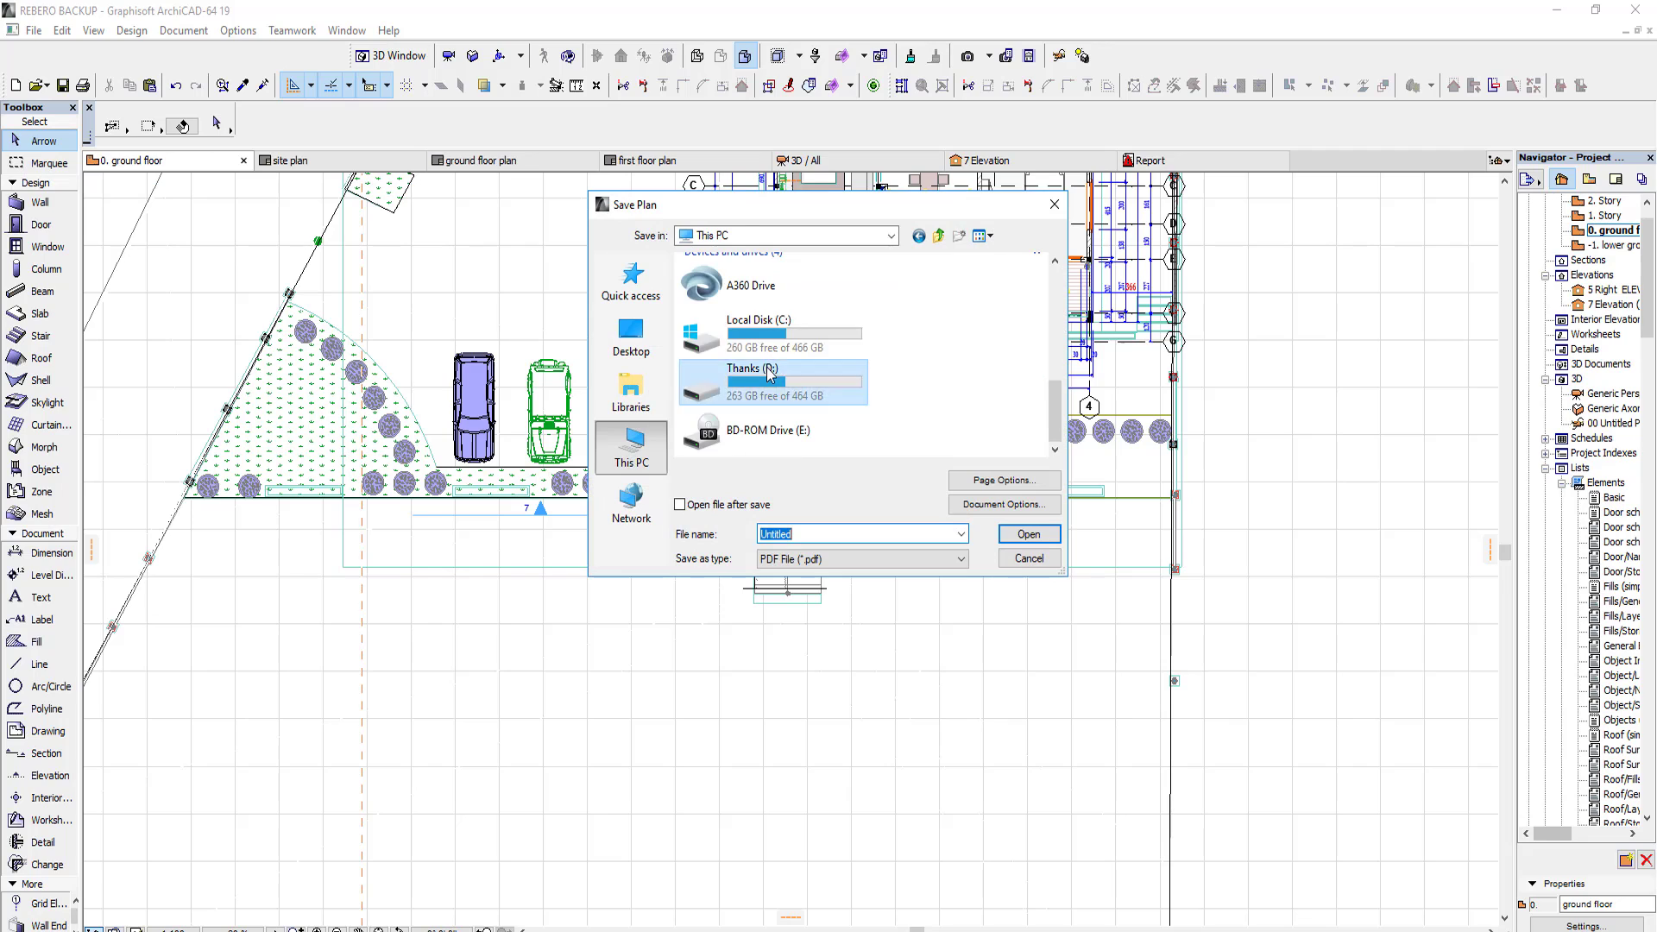
double_click(768, 368)
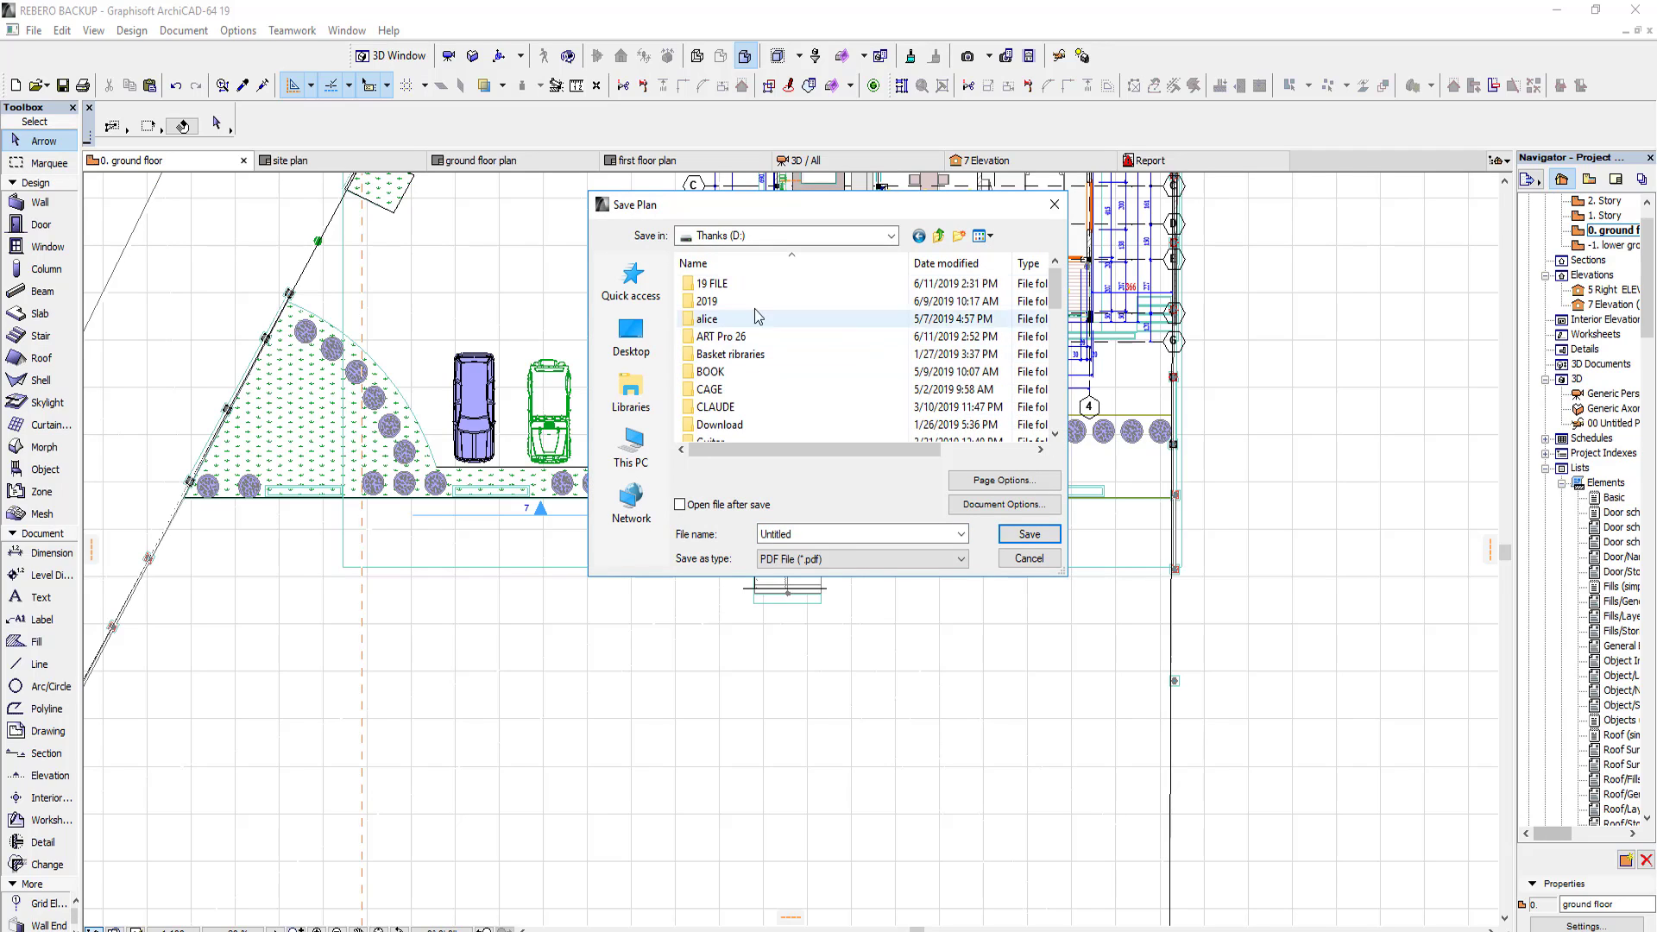
double_click(748, 284)
key(ctrl+shift+n)
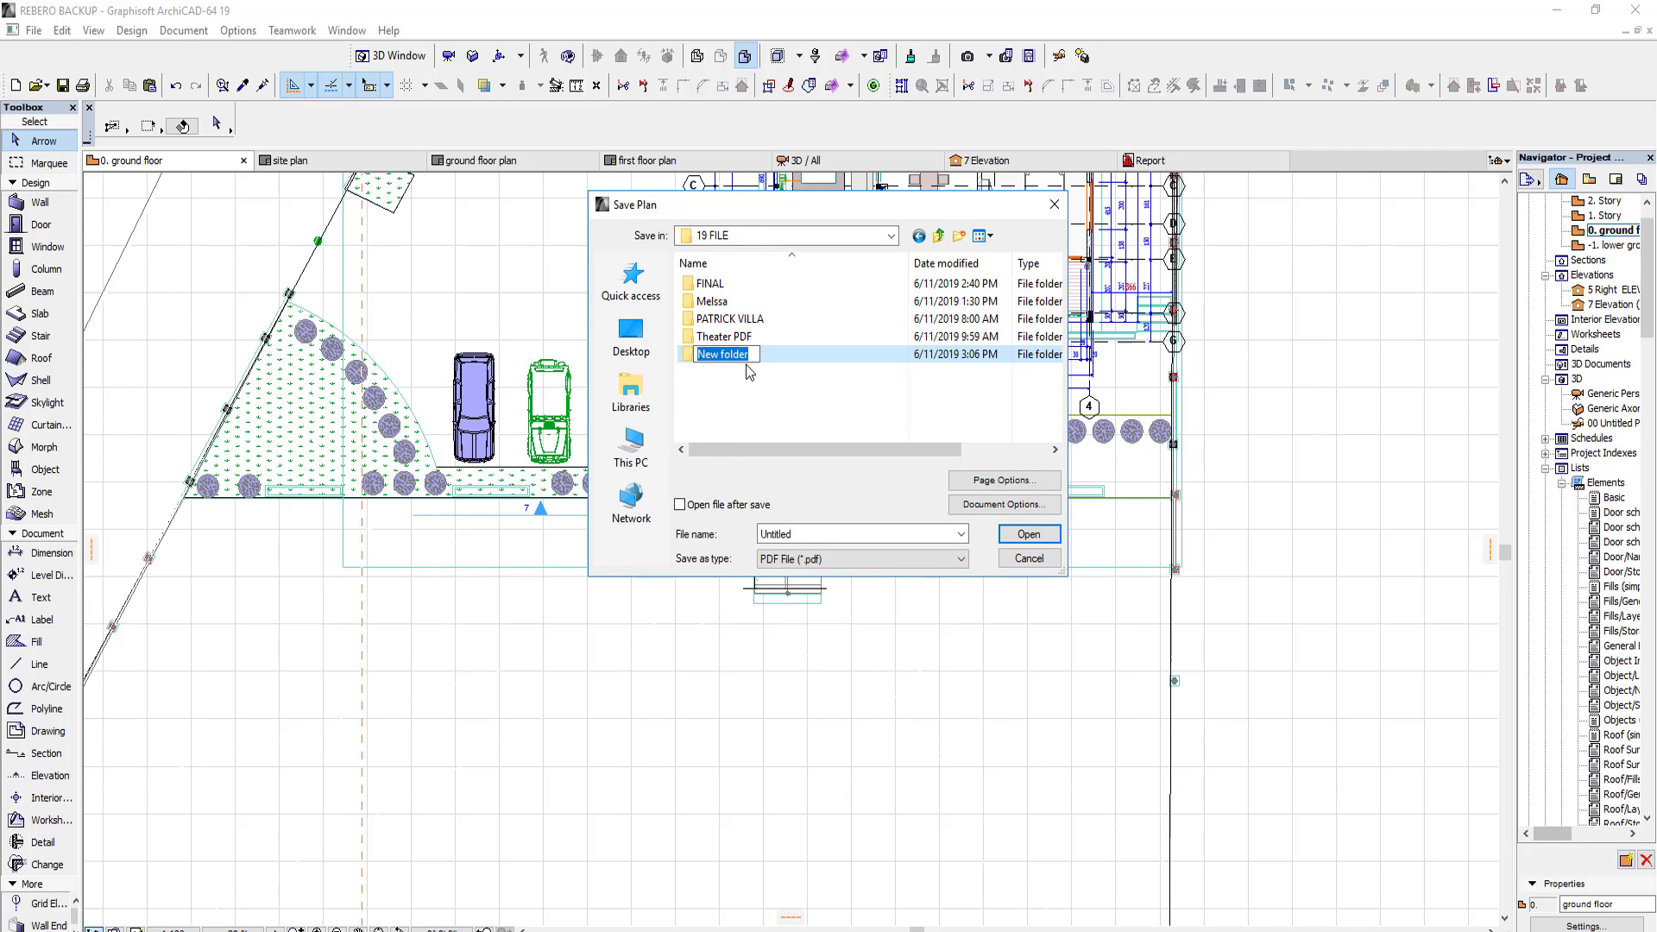
key(Return)
double_click(752, 355)
click(820, 535)
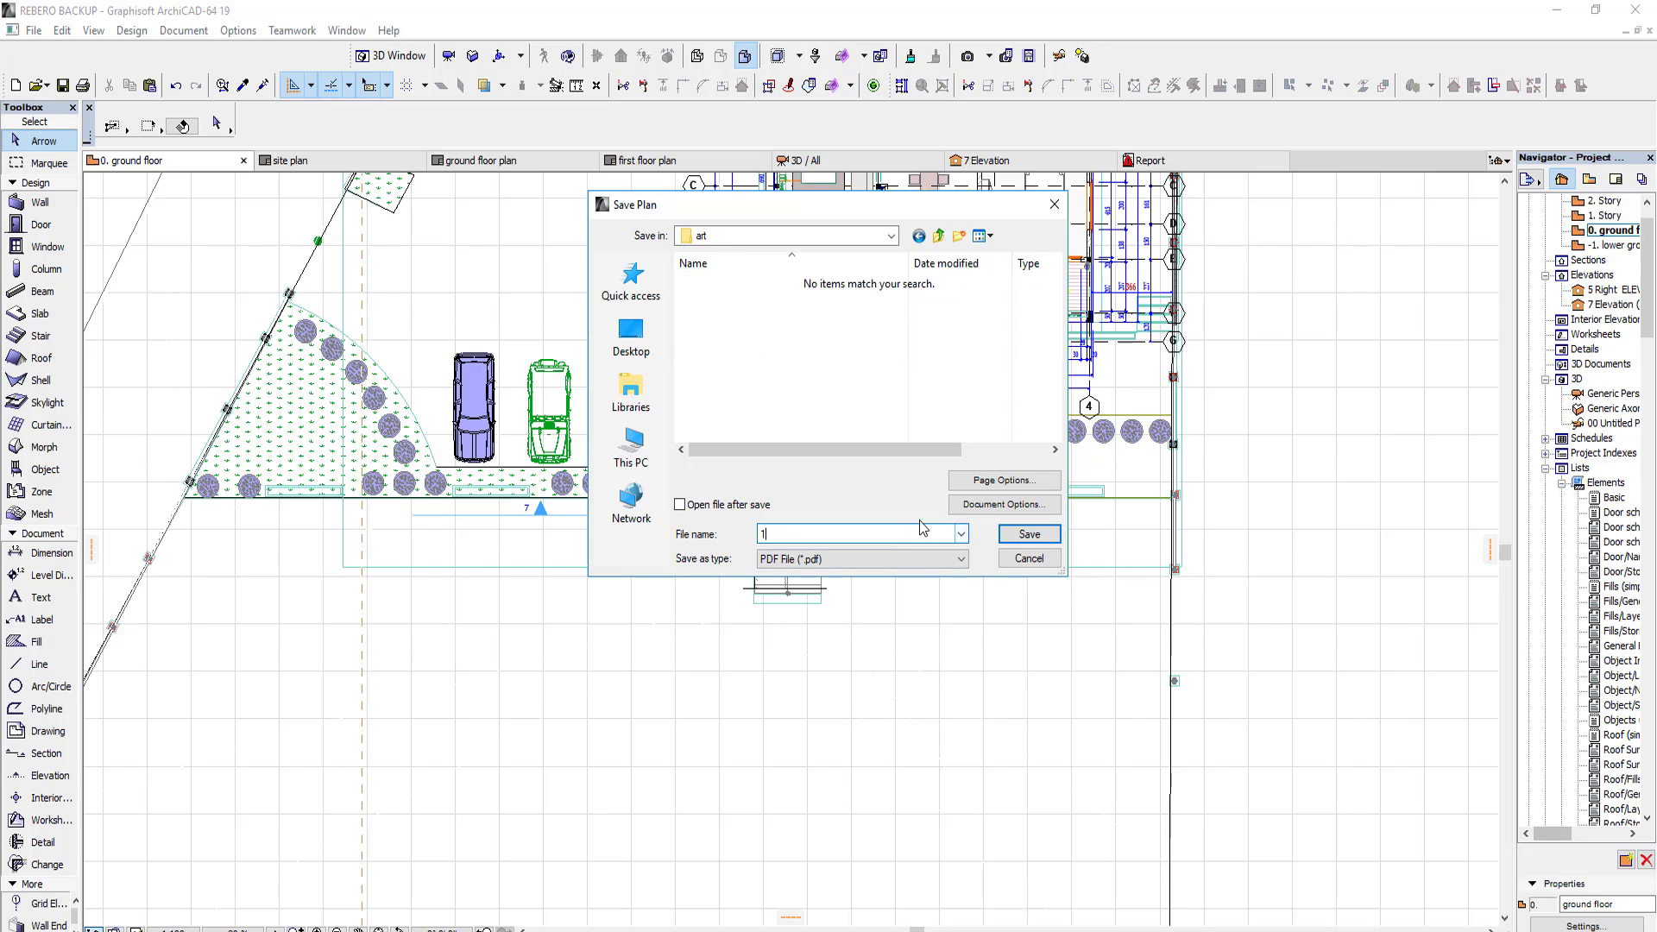
click(890, 561)
key(Escape)
key(Escape)
click(42, 26)
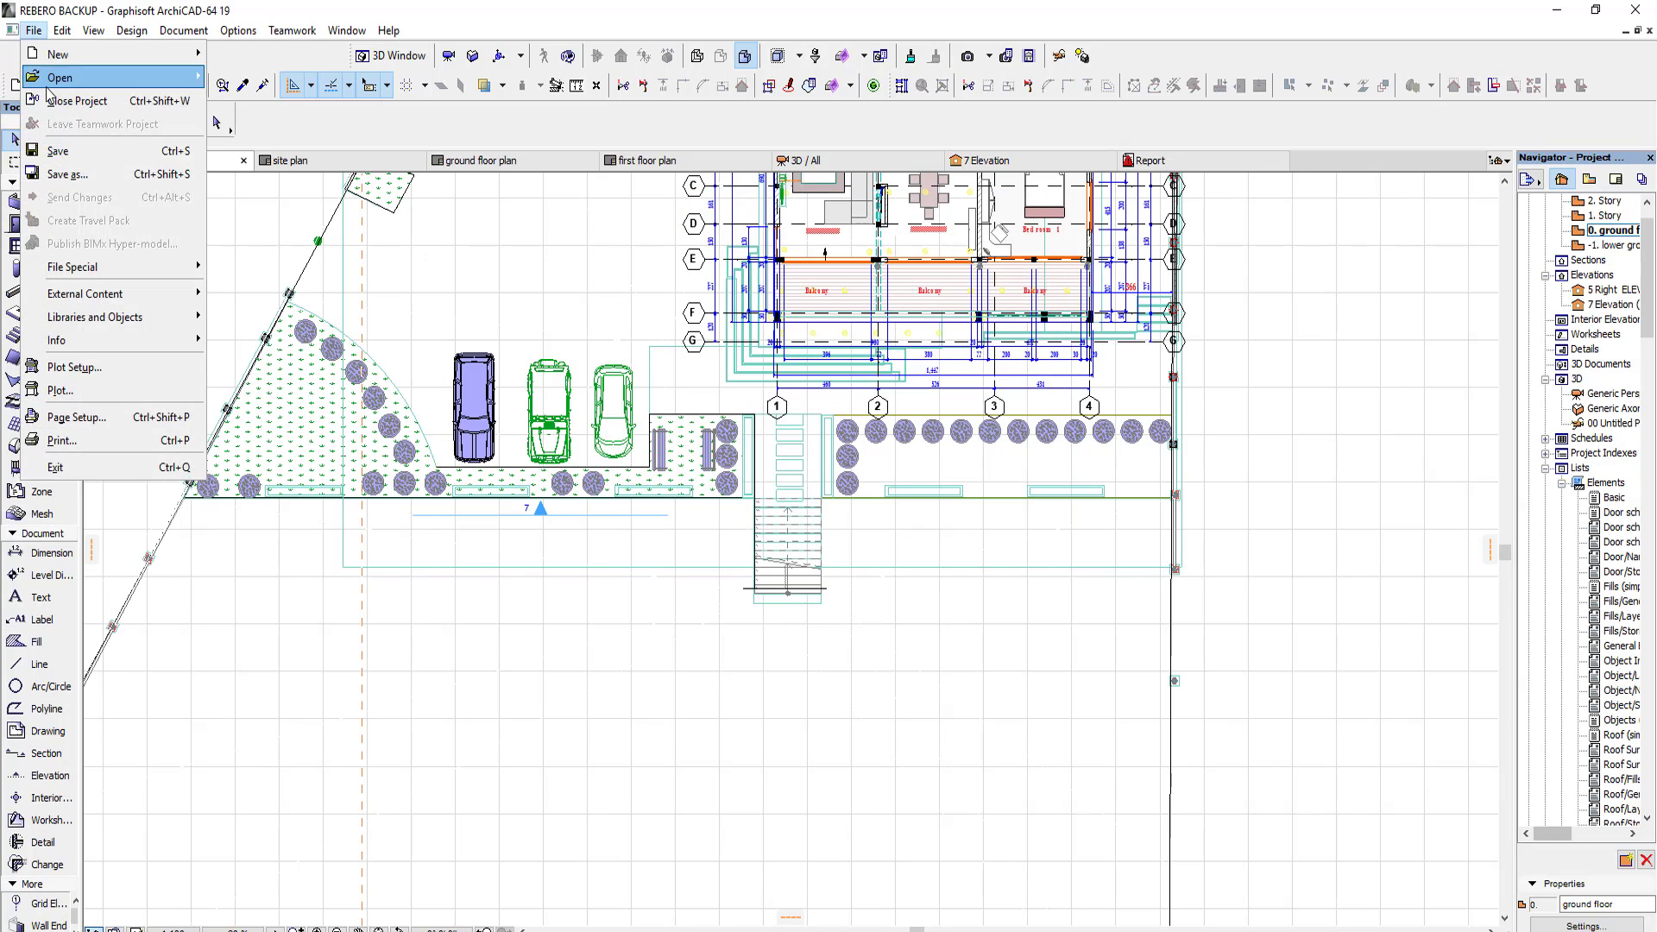
click(58, 151)
click(863, 559)
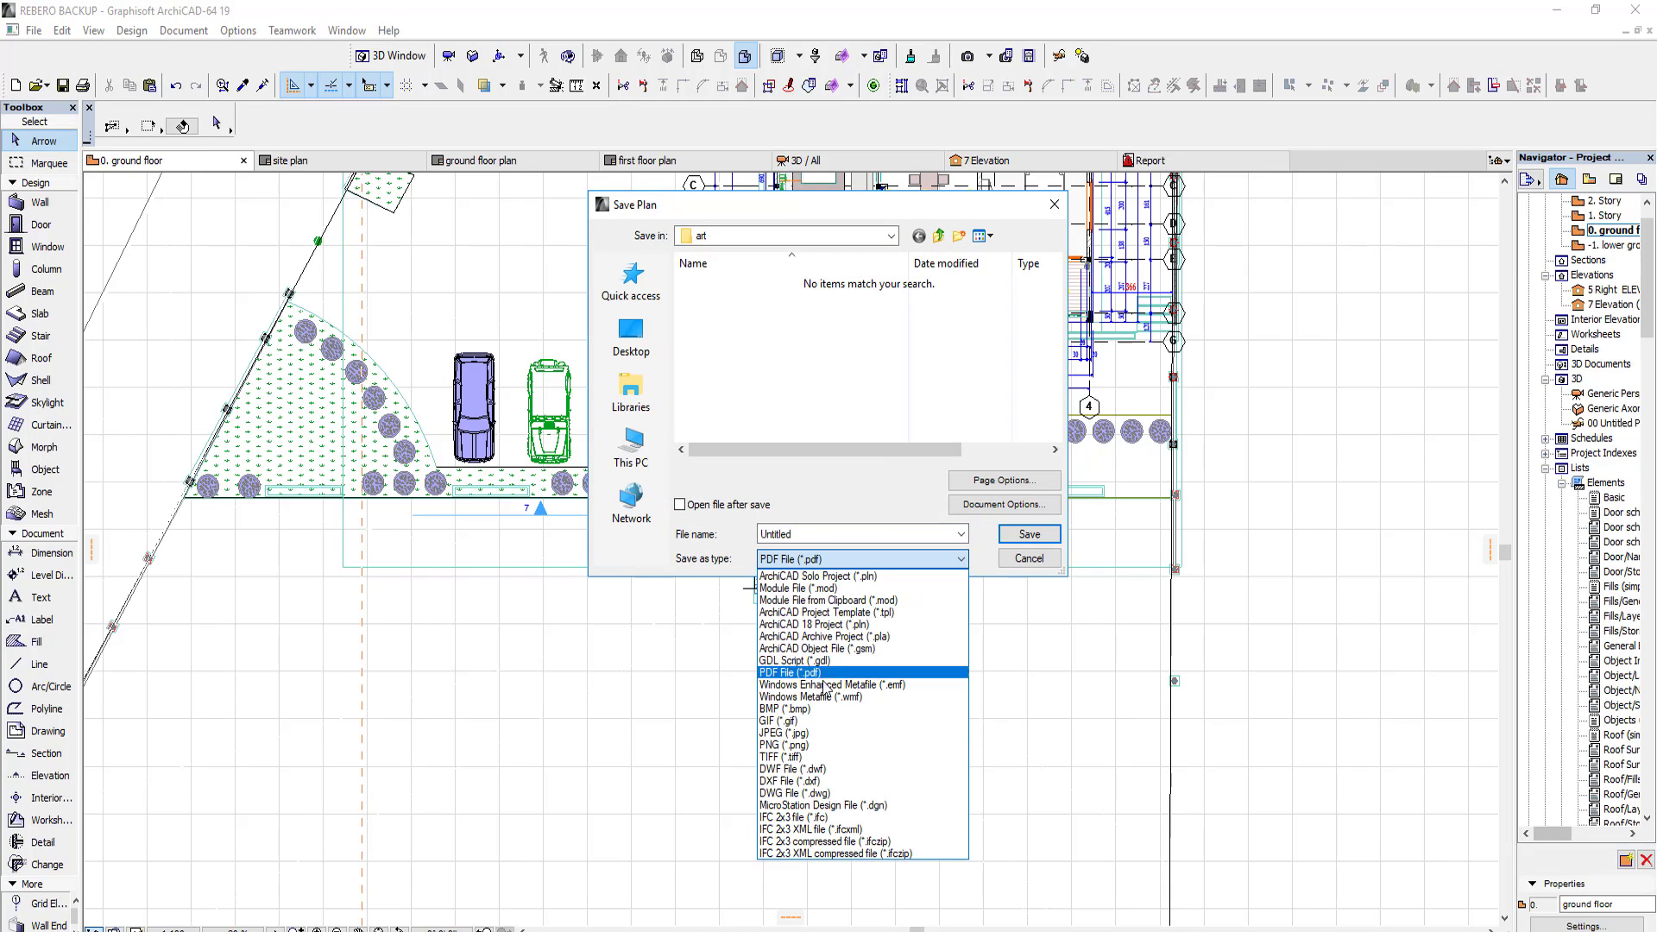
key(Escape)
key(Escape)
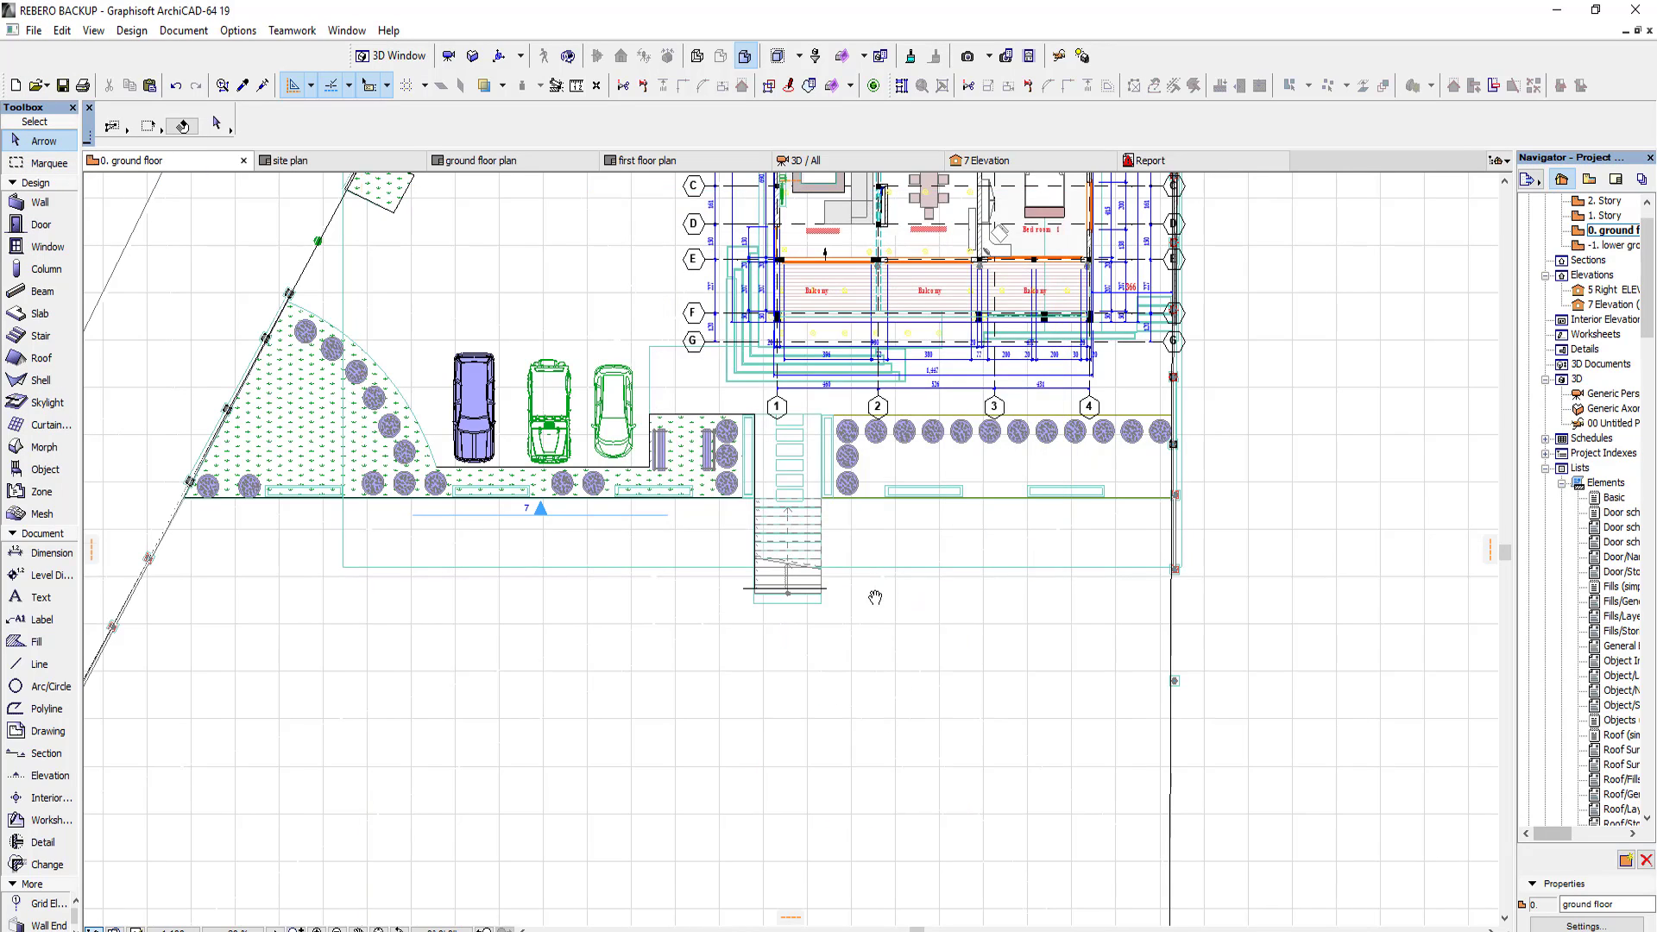
Step: Open the default object settings and search the library for tree
middle_drag(875, 595, 910, 718)
scroll(789, 576, up, 2)
double_click(45, 469)
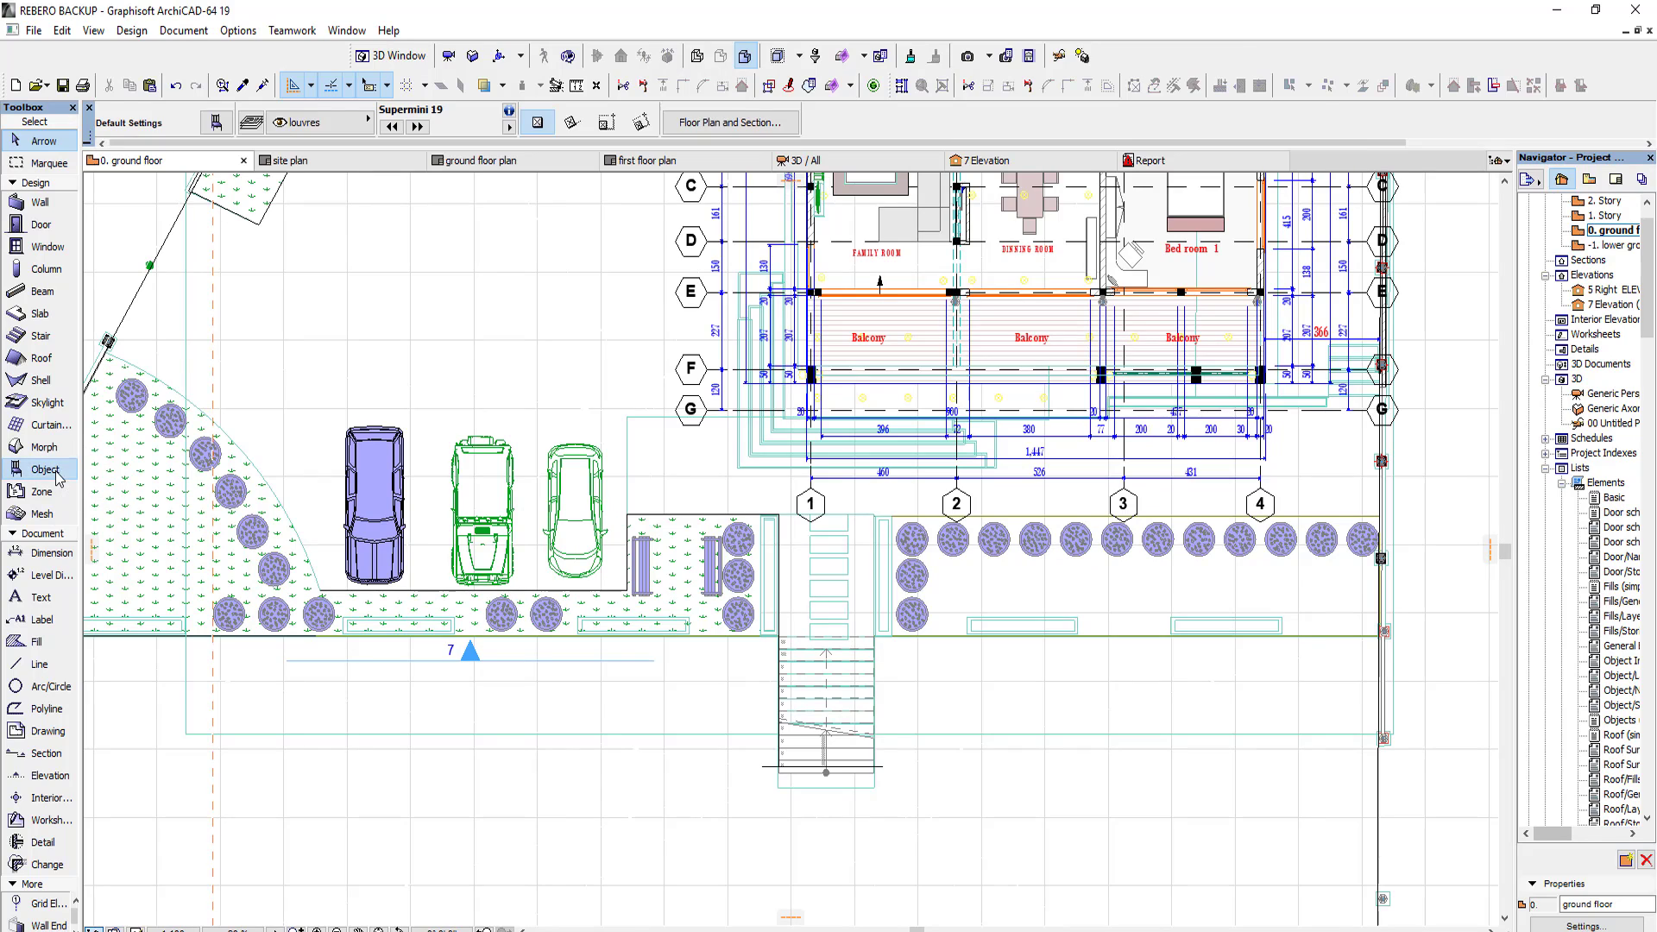
click(738, 48)
text(JEEP)
key(Return)
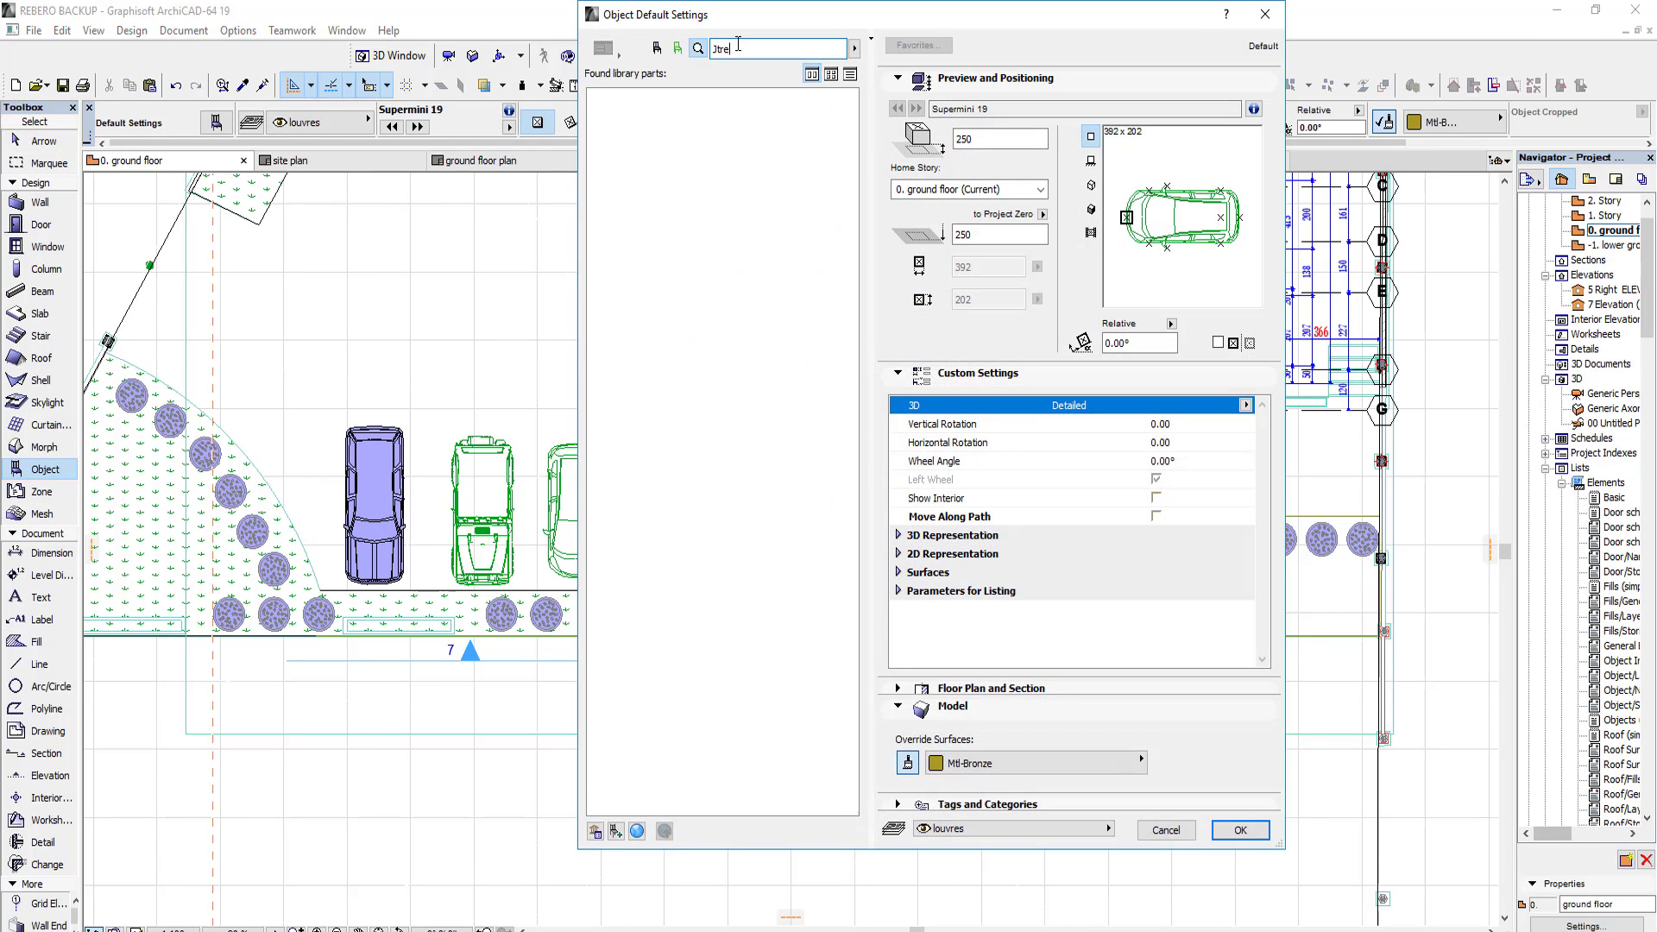
text(tree)
key(Return)
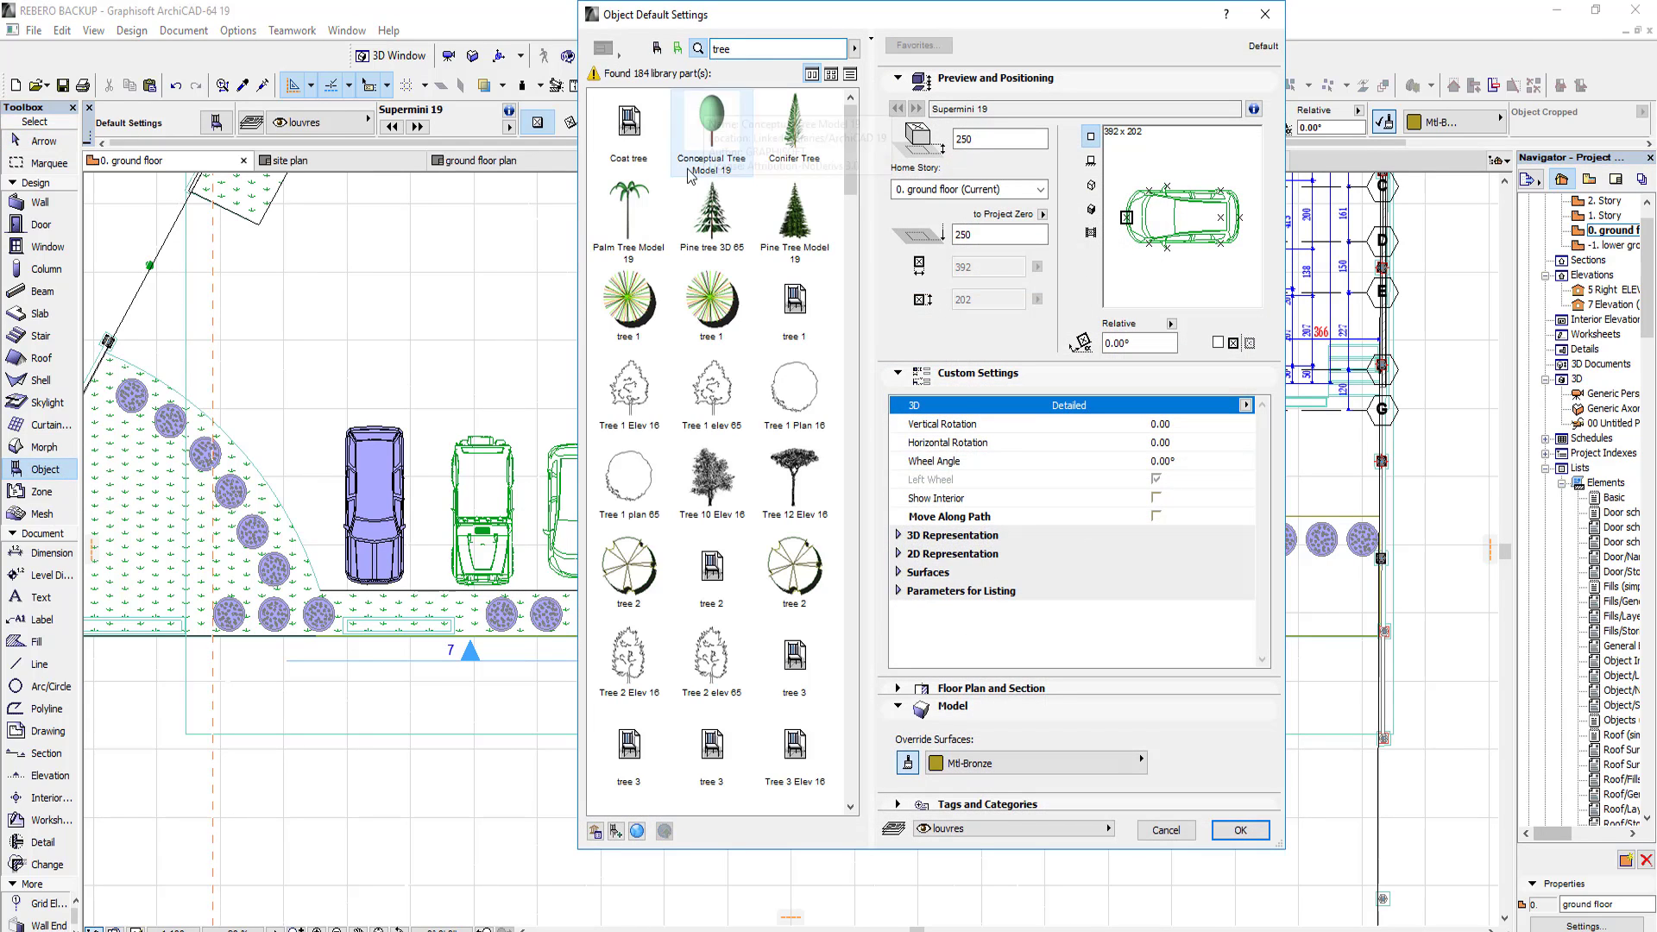
Step: Look through the tree search results for a suitable tree model for the site
scroll(812, 416, down, 10)
scroll(811, 416, down, 12)
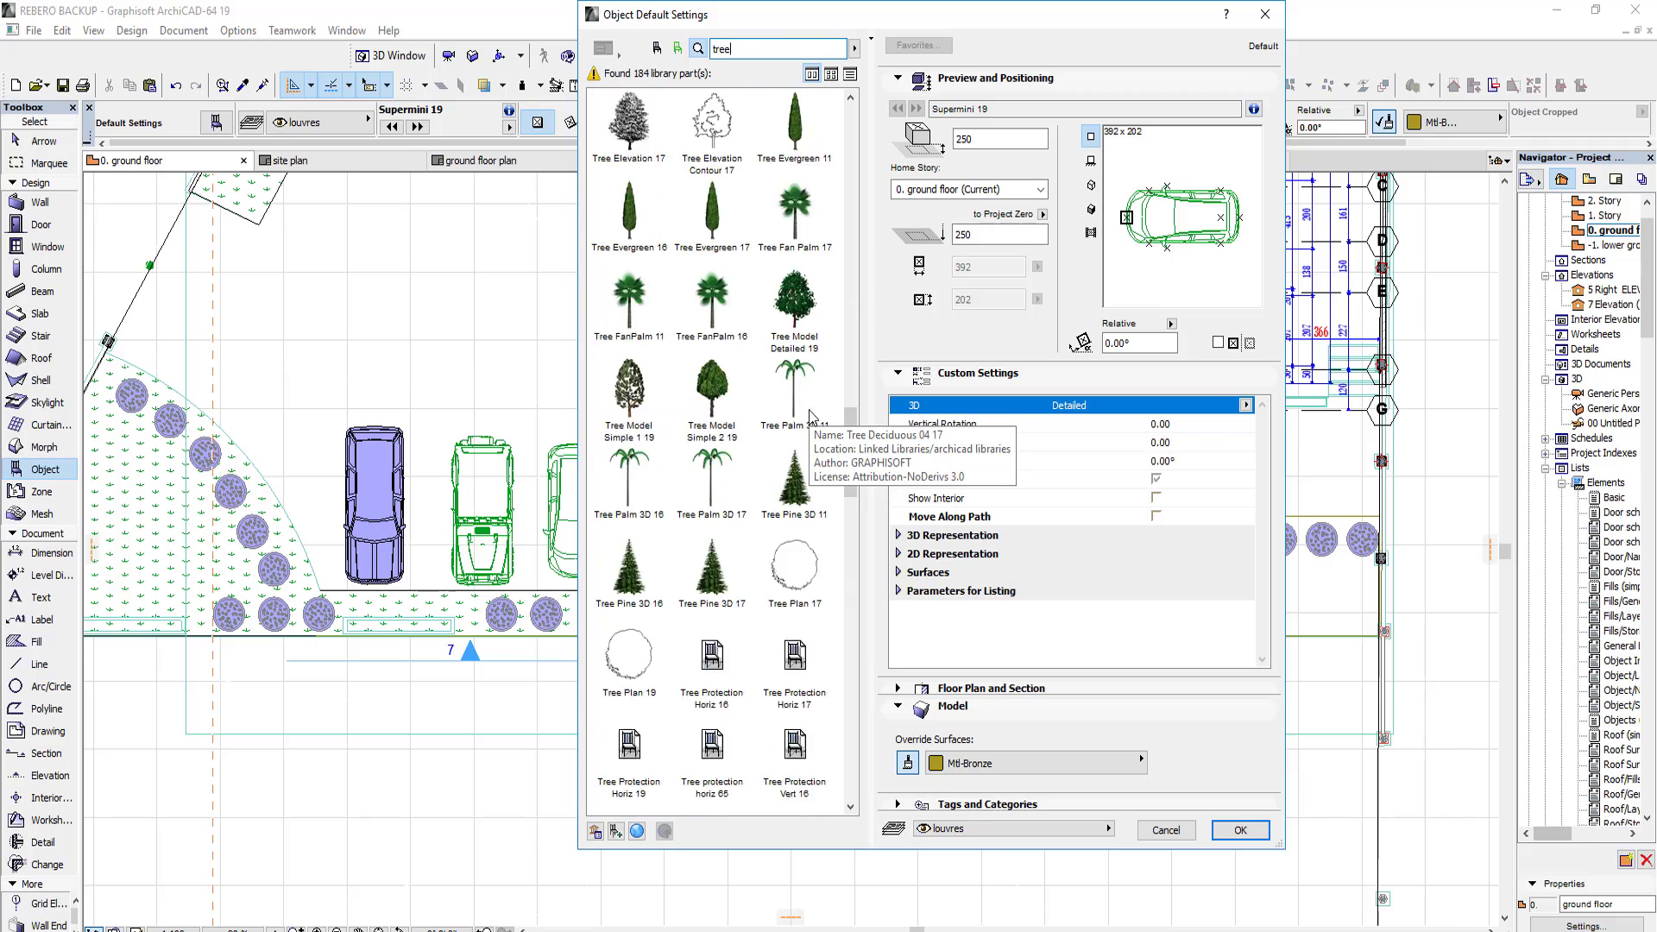
scroll(821, 374, down, 3)
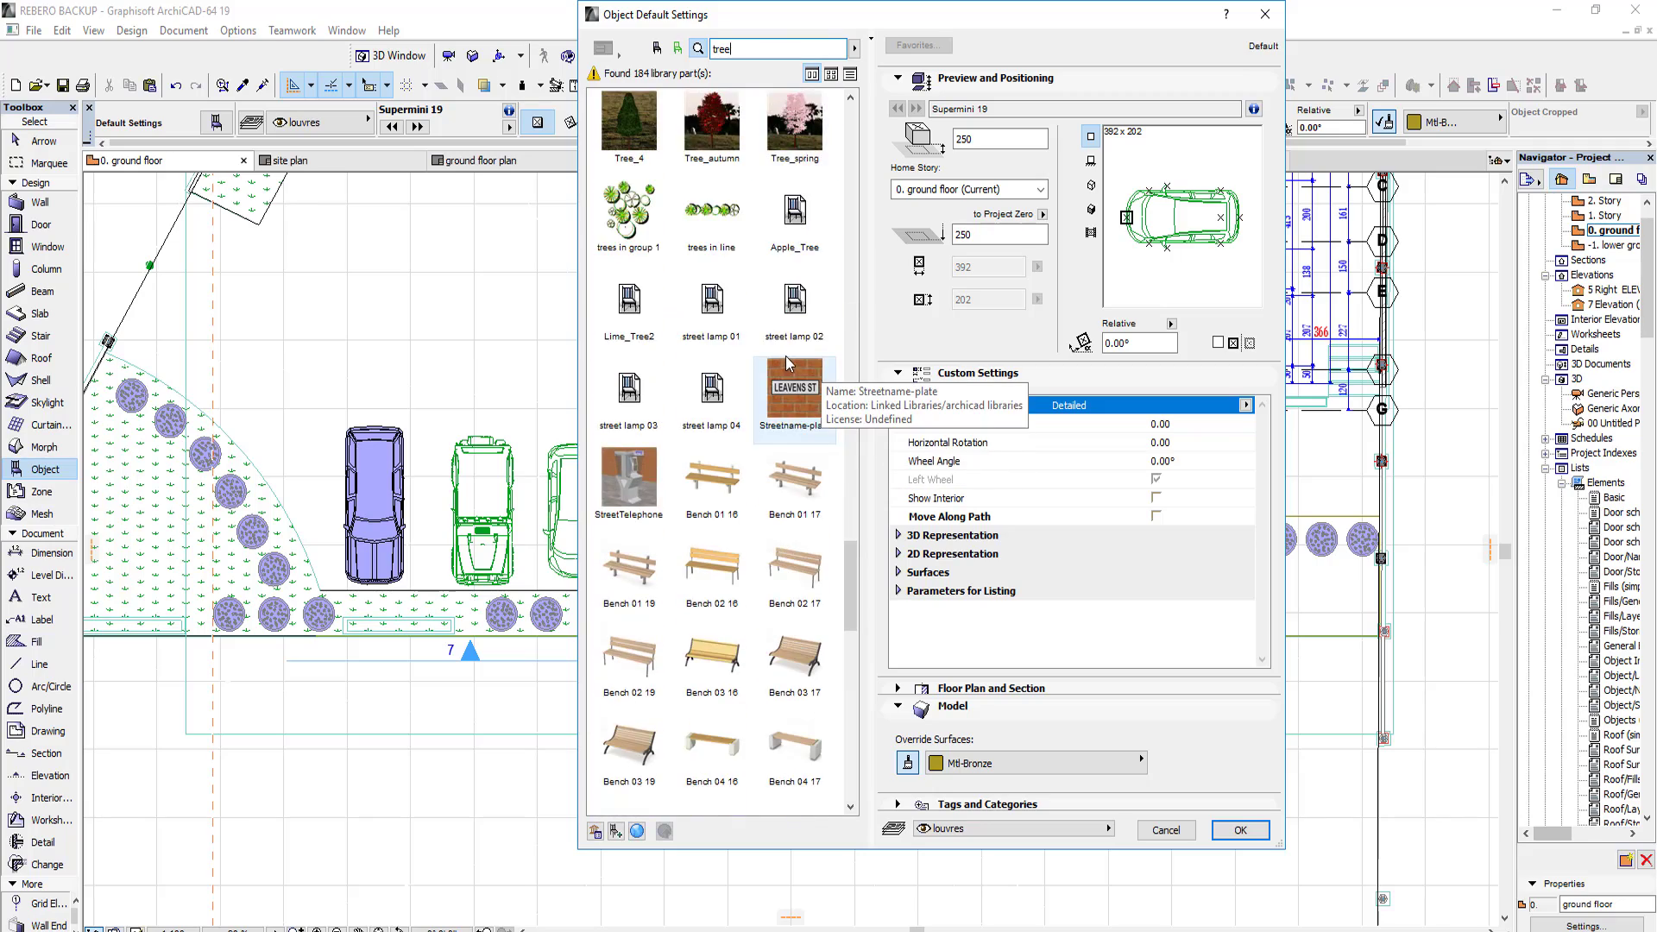
scroll(781, 357, up, 15)
scroll(781, 356, up, 8)
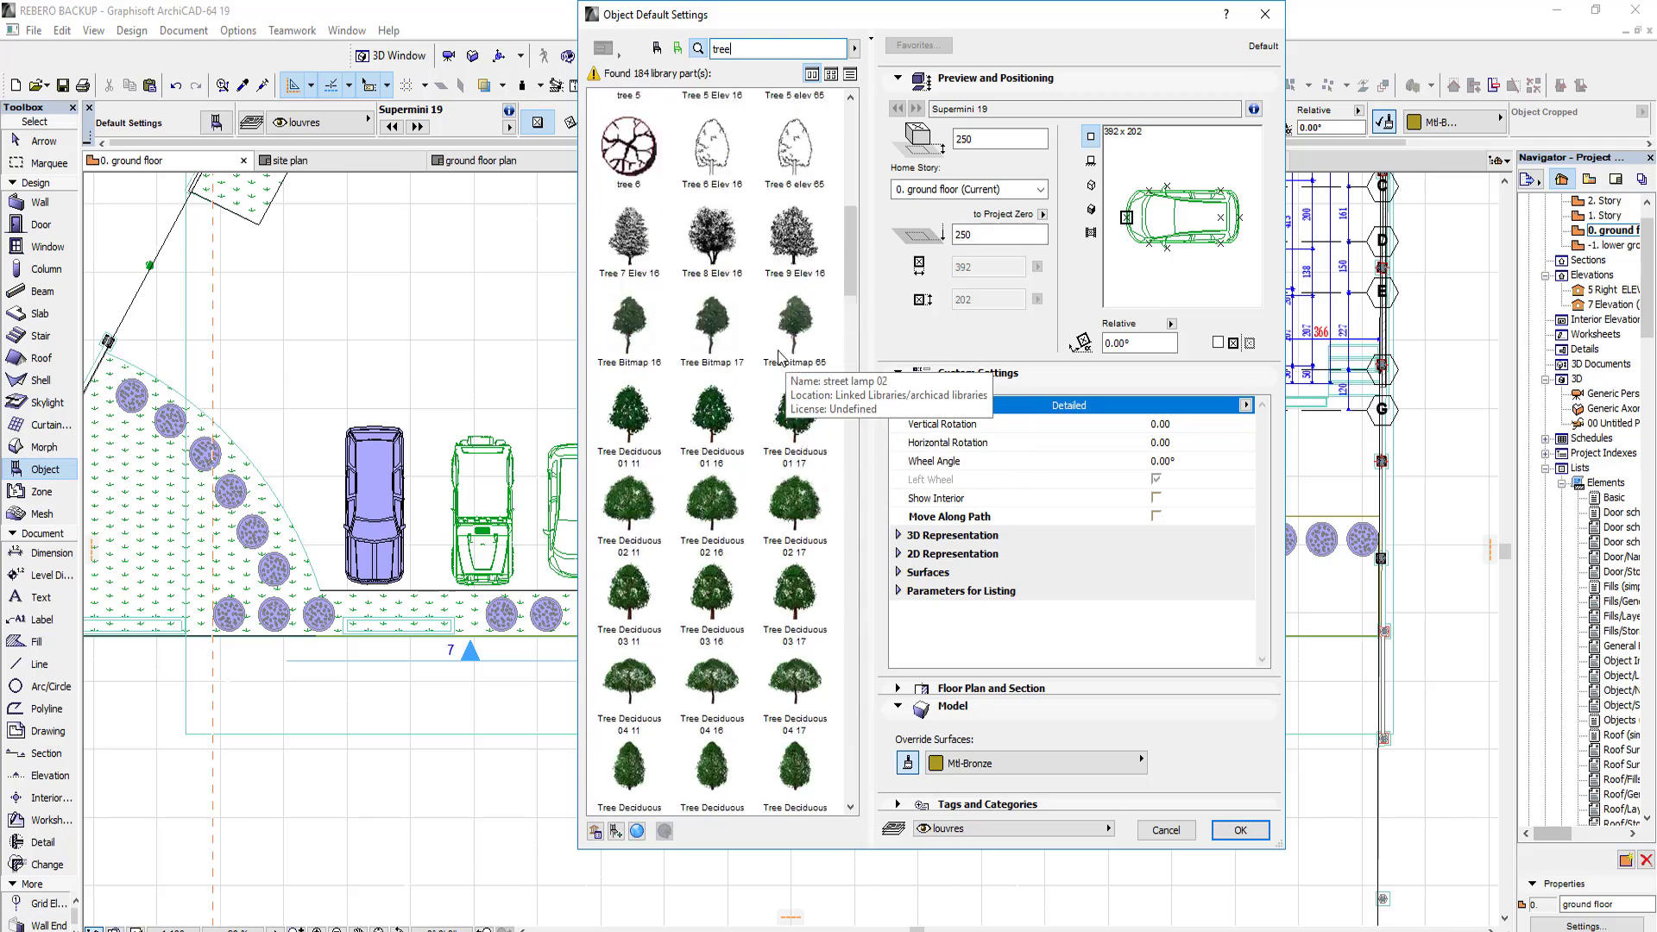
scroll(781, 357, down, 20)
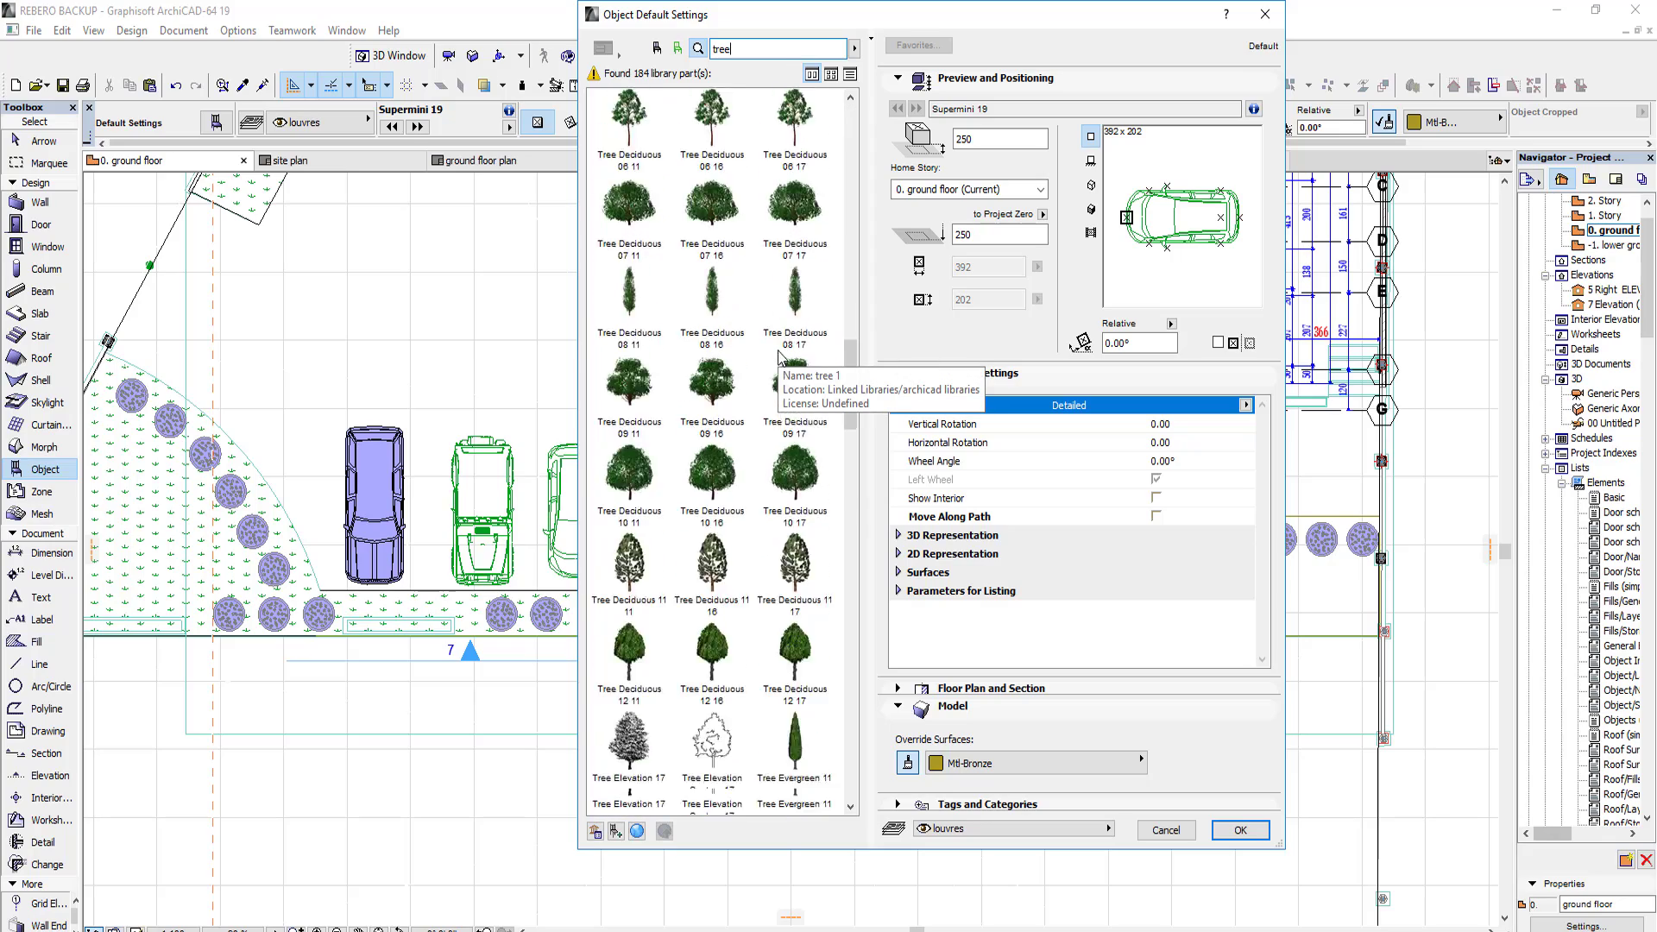
scroll(781, 356, up, 5)
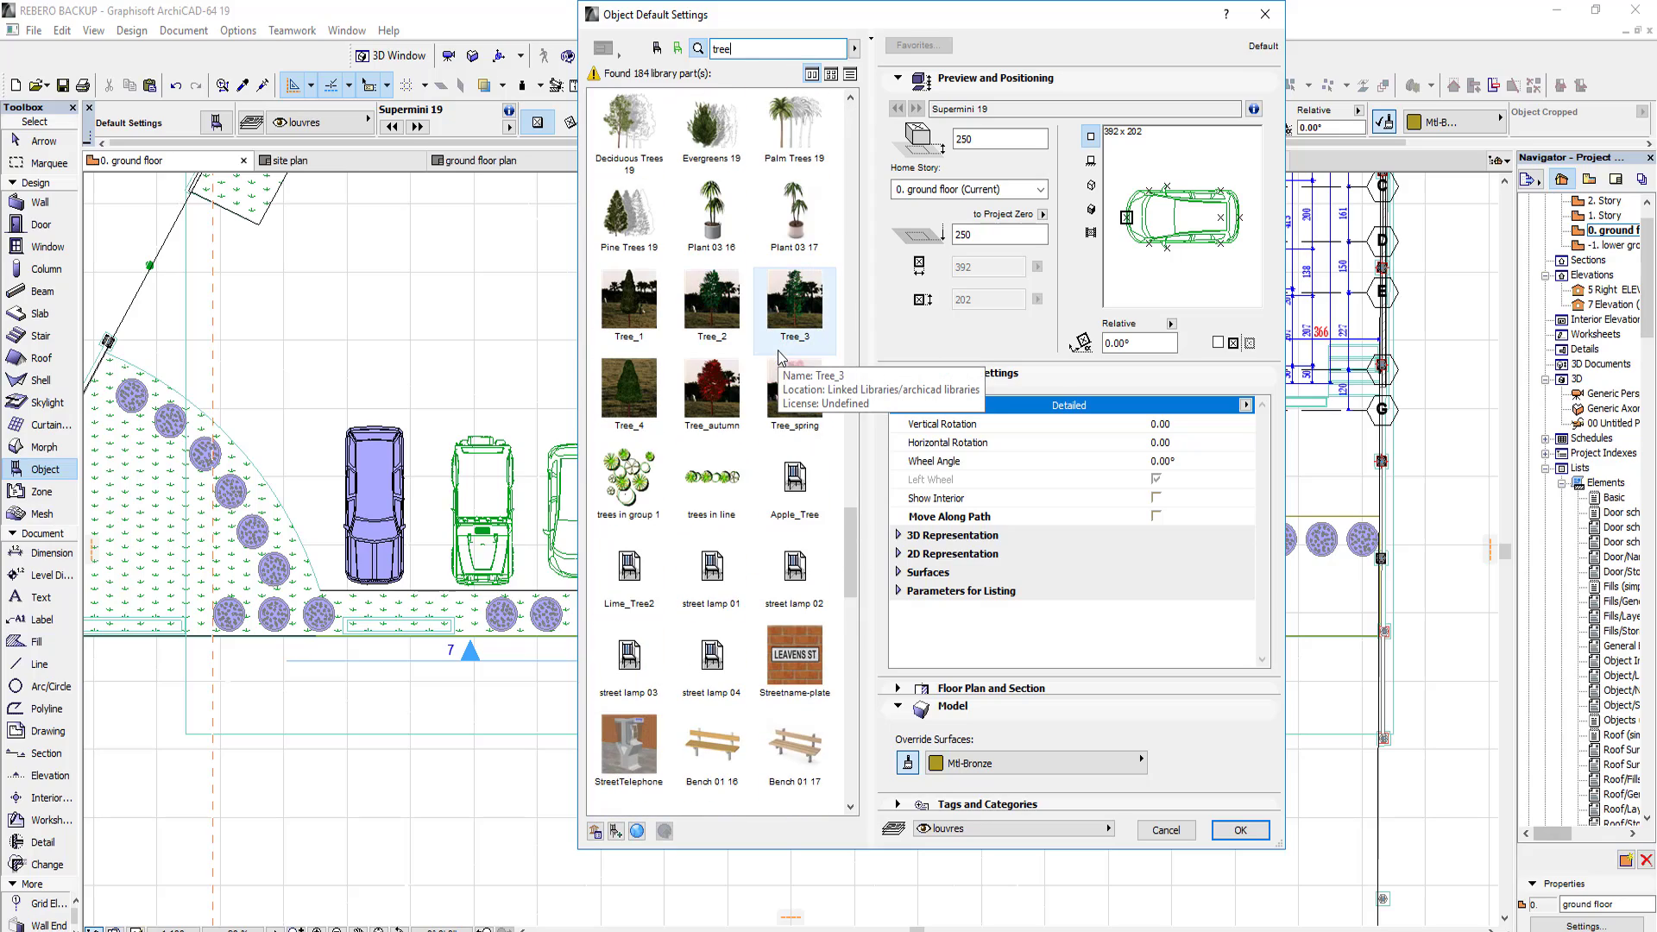
scroll(781, 357, down, 15)
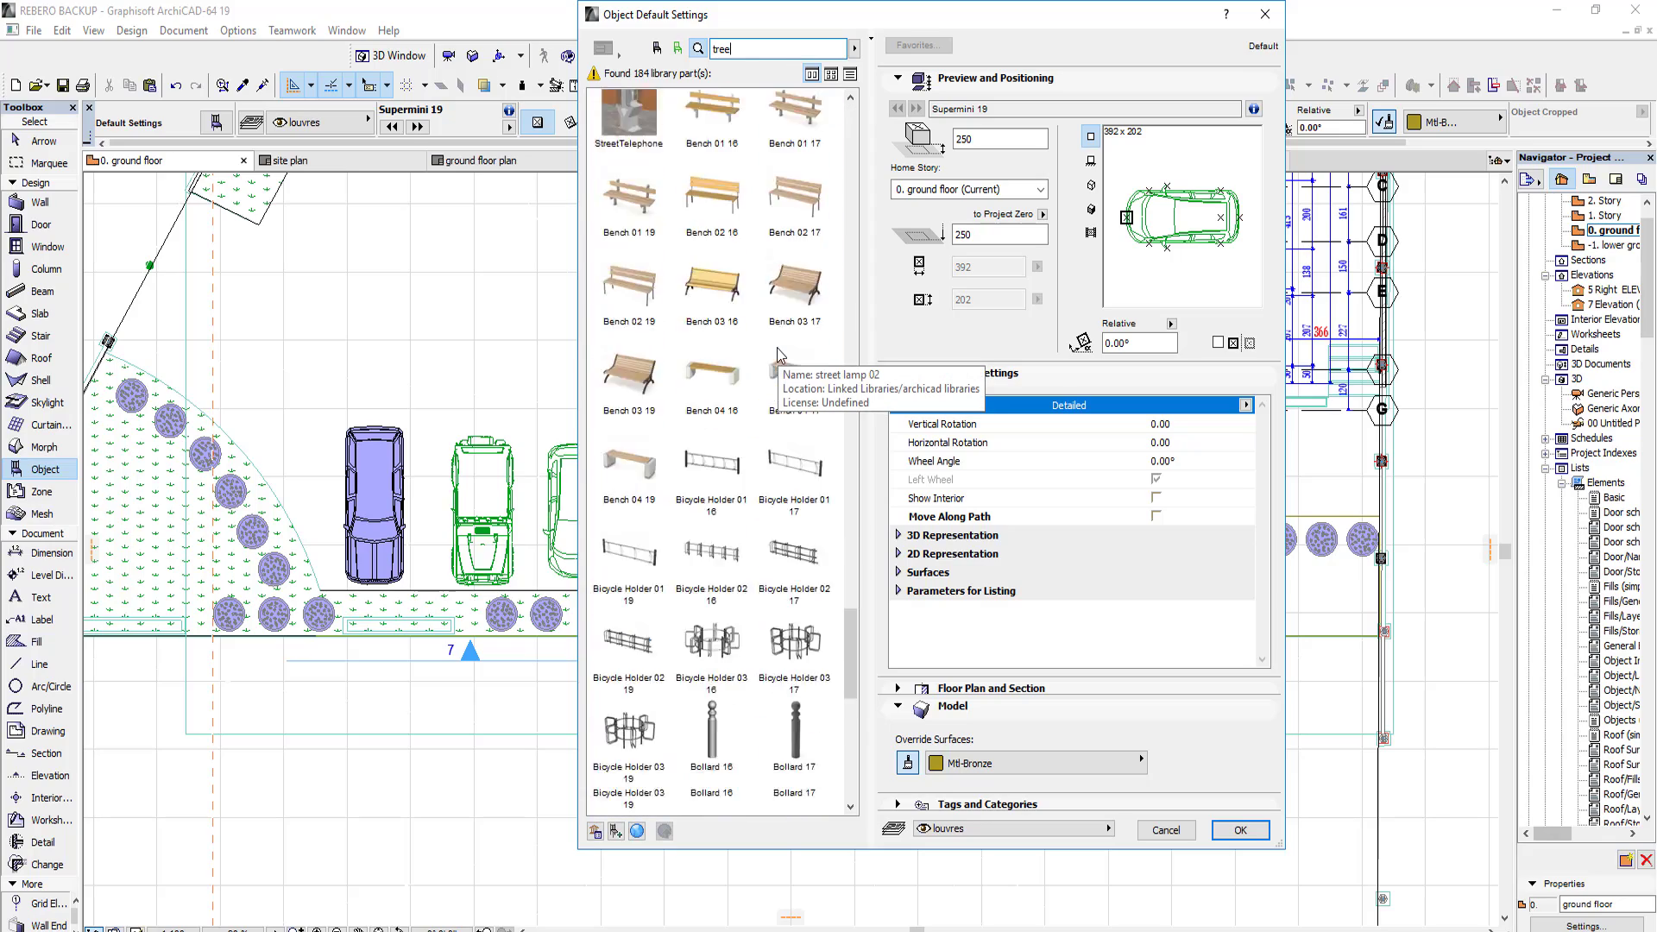
Step: Return the object library to folder browsing and leave the default object settings without placing a tree
key(Return)
click(656, 50)
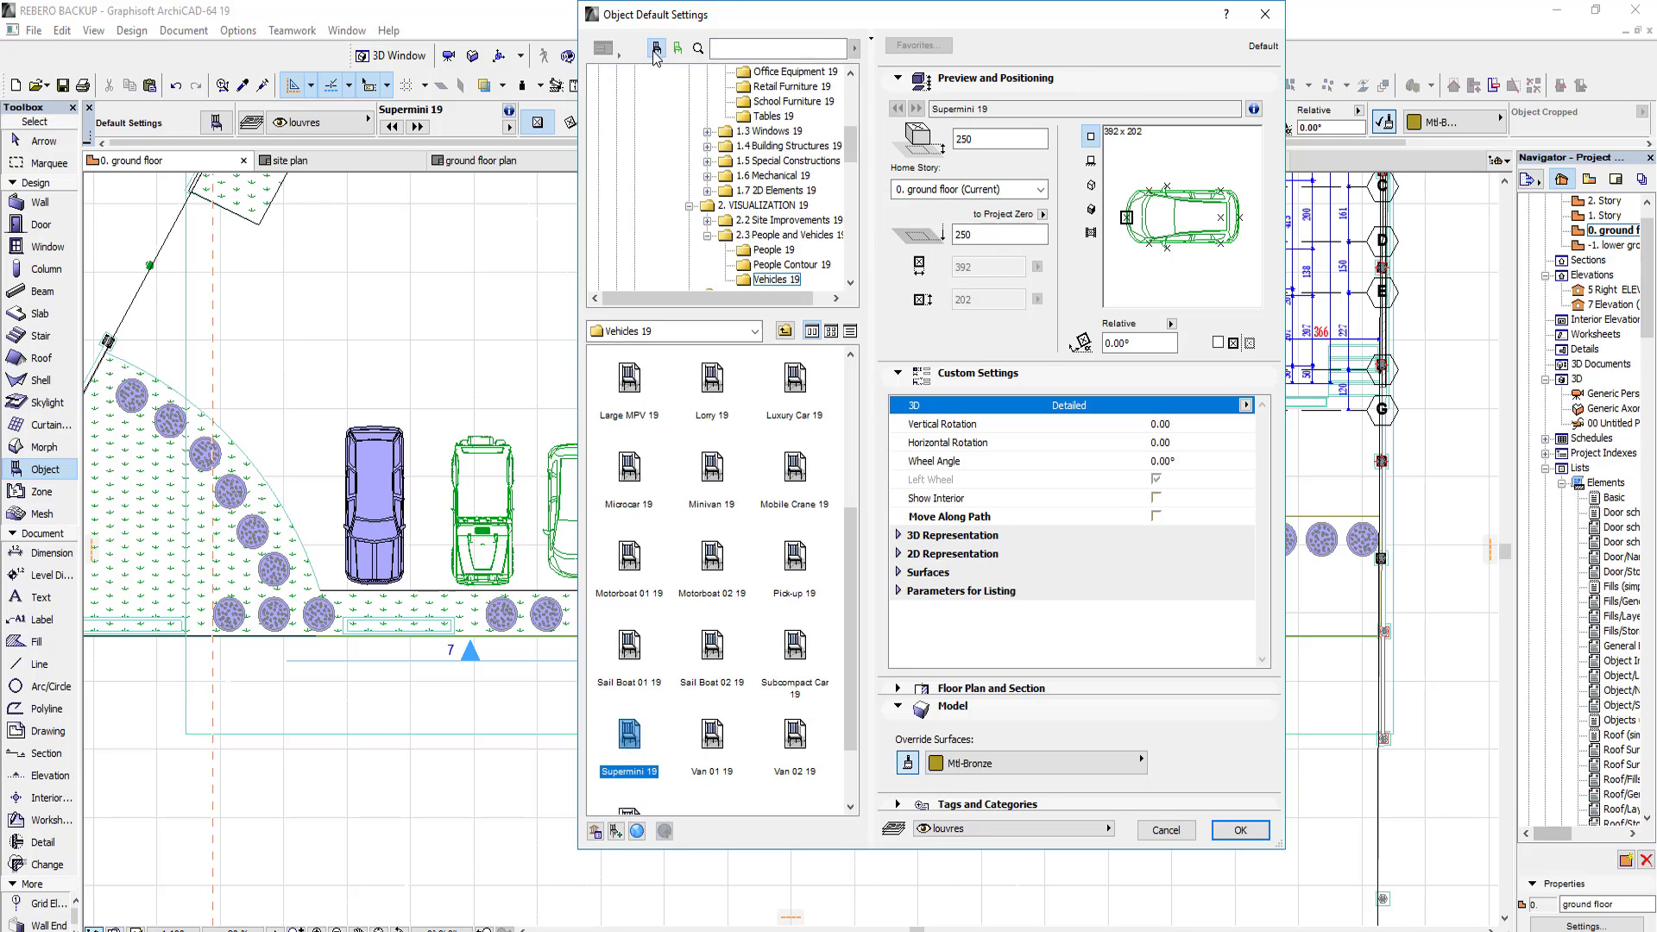
key(Escape)
key(Escape)
Step: Frame the front facade of the house in the 3D perspective view, with the front steps in the foreground
scroll(585, 346, down, 2)
click(820, 161)
scroll(850, 371, down, 2)
shift+middle_drag(864, 415, 1148, 416)
scroll(699, 484, up, 2)
drag(883, 404, 660, 548)
scroll(920, 561, up, 2)
scroll(920, 561, down, 2)
scroll(1001, 554, up, 2)
drag(1001, 553, 1006, 688)
scroll(1116, 539, up, 2)
scroll(1060, 522, down, 3)
scroll(1182, 595, up, 2)
scroll(1182, 595, down, 3)
scroll(623, 638, up, 3)
scroll(802, 604, down, 4)
scroll(656, 613, up, 3)
scroll(656, 613, down, 2)
drag(826, 695, 407, 636)
drag(1037, 688, 864, 763)
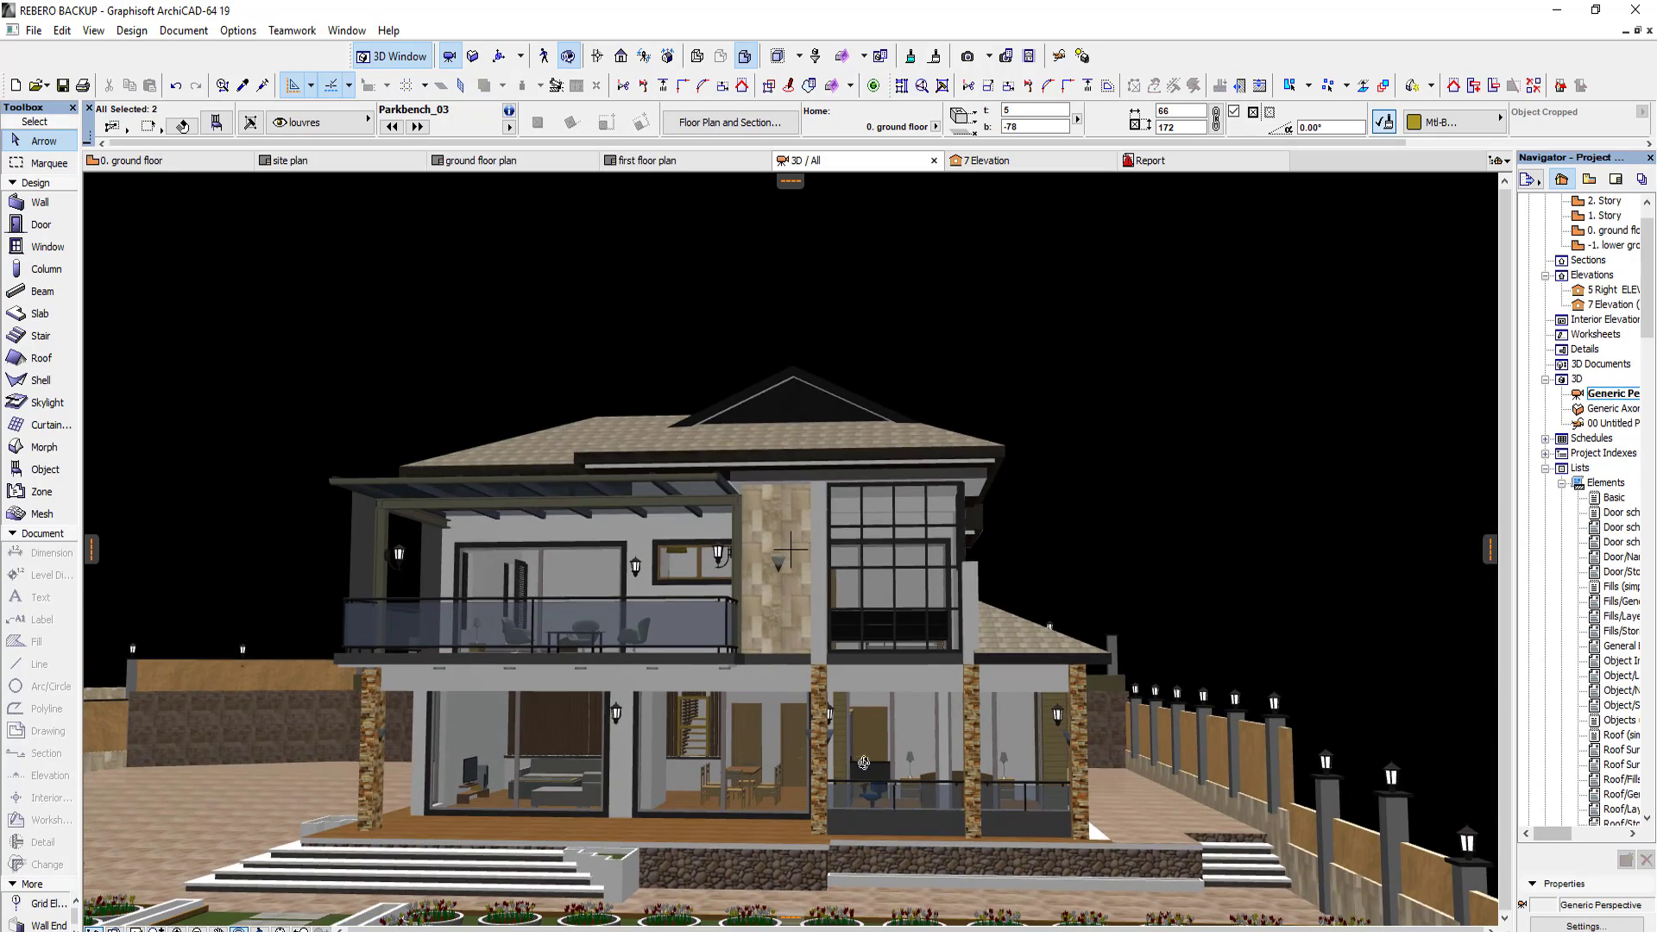
Step: Export the 3D perspective as an Artlantis Render Studio 5.1 file named 2 in the ART Pro 26 folder
click(34, 32)
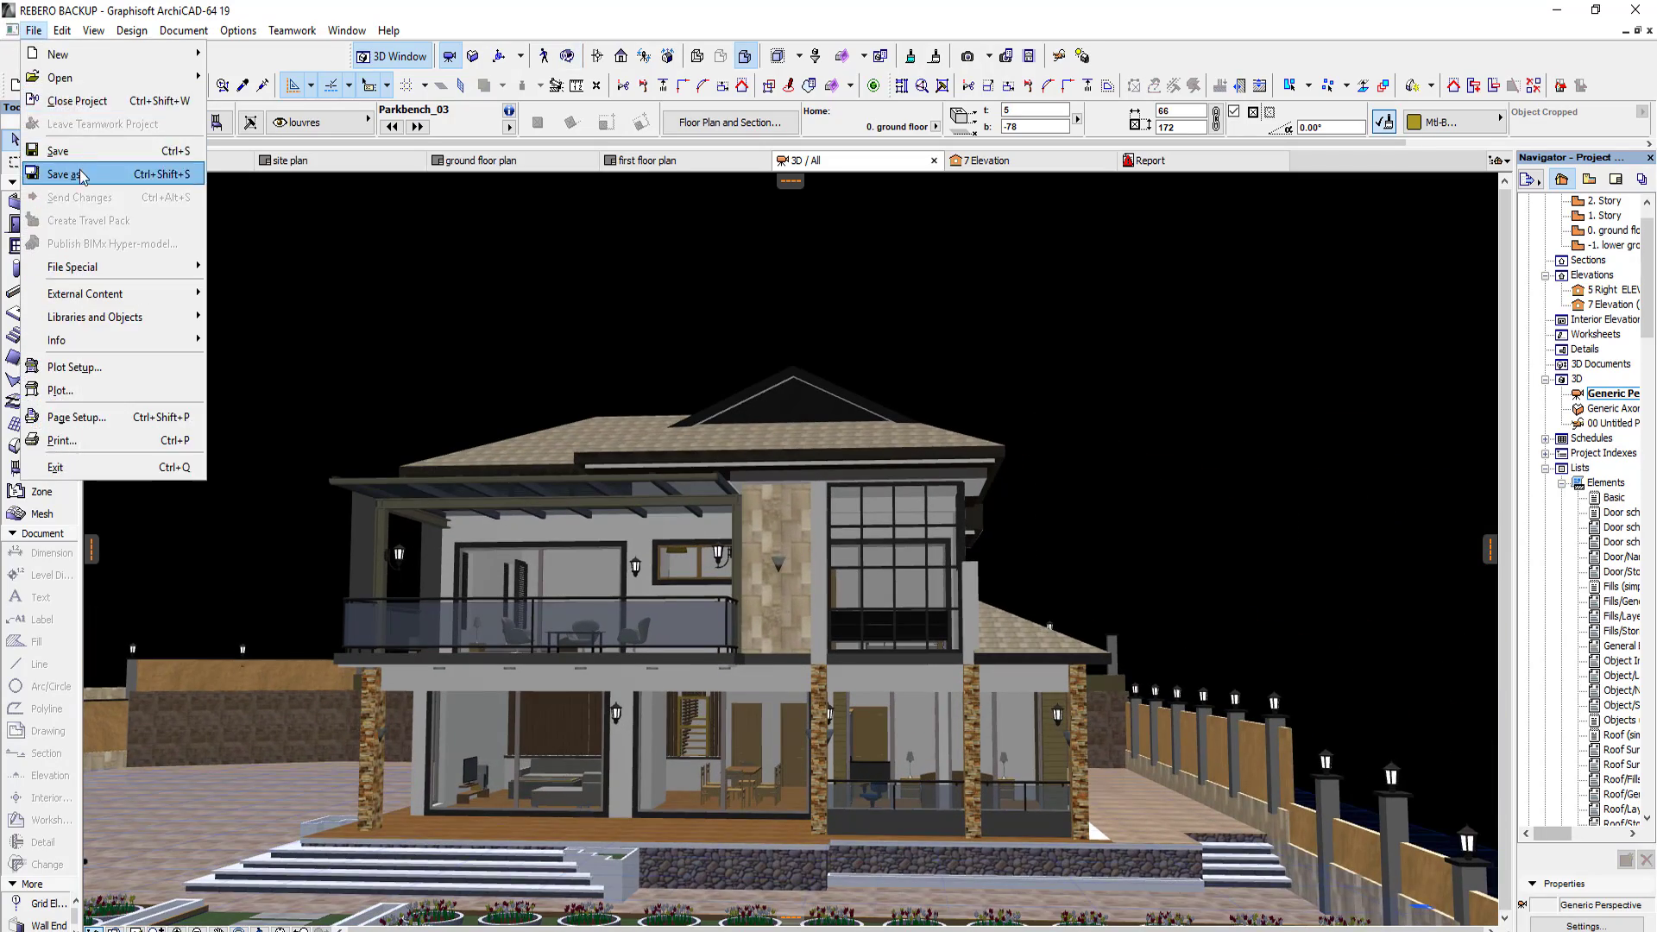
click(65, 71)
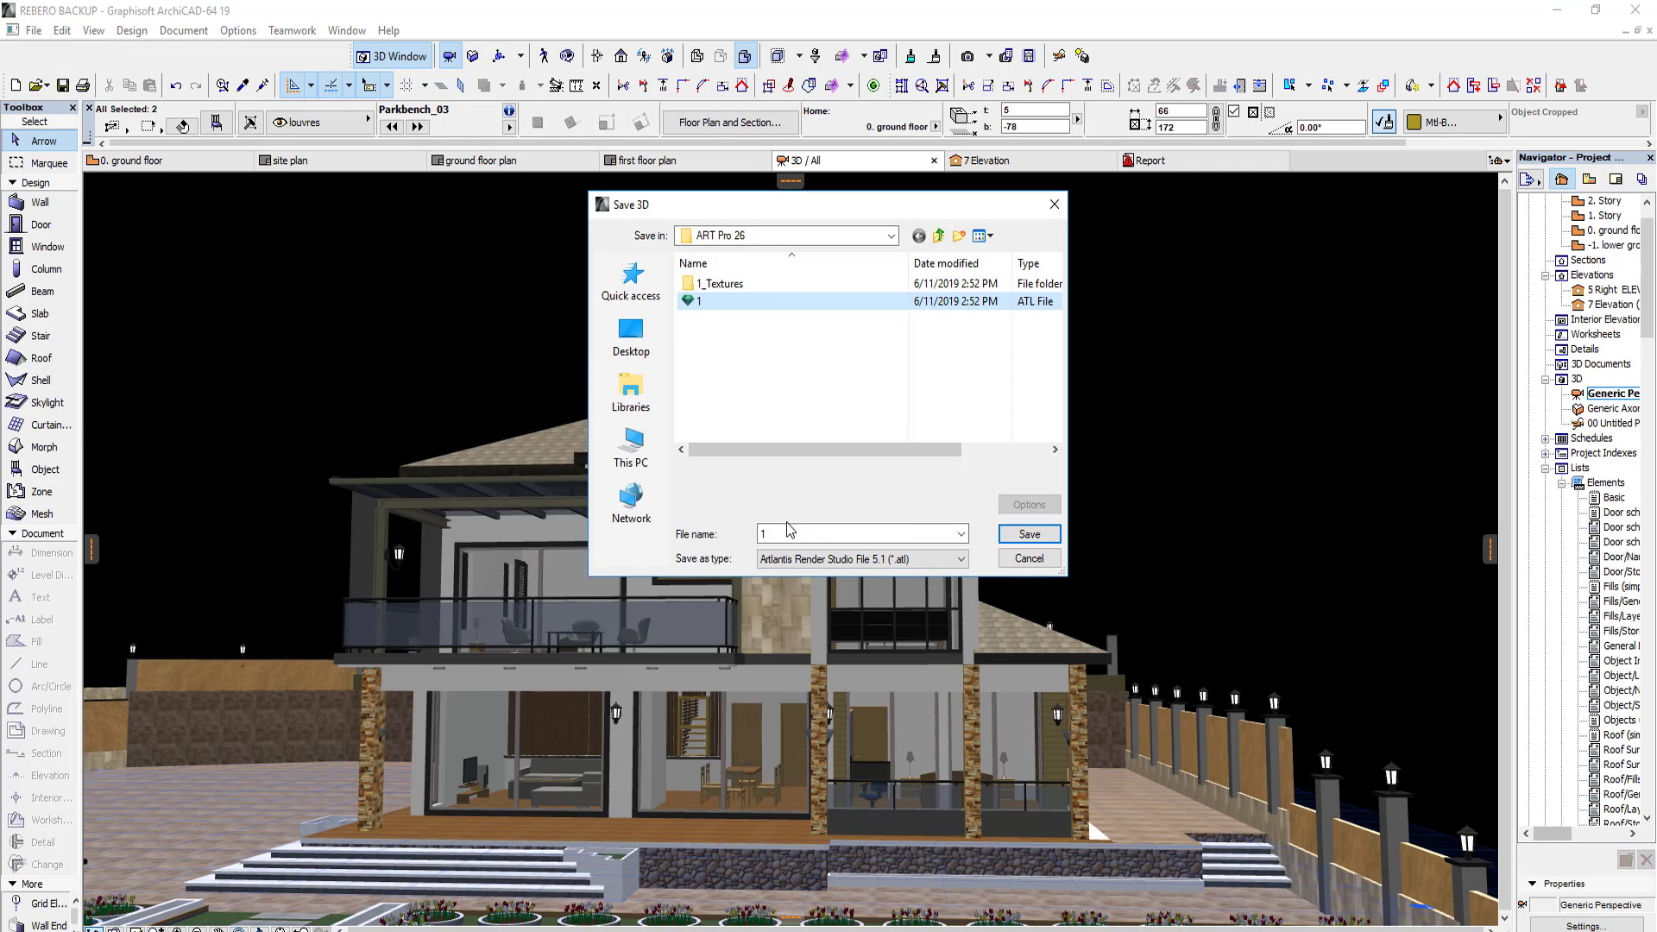
text(2)
click(1039, 534)
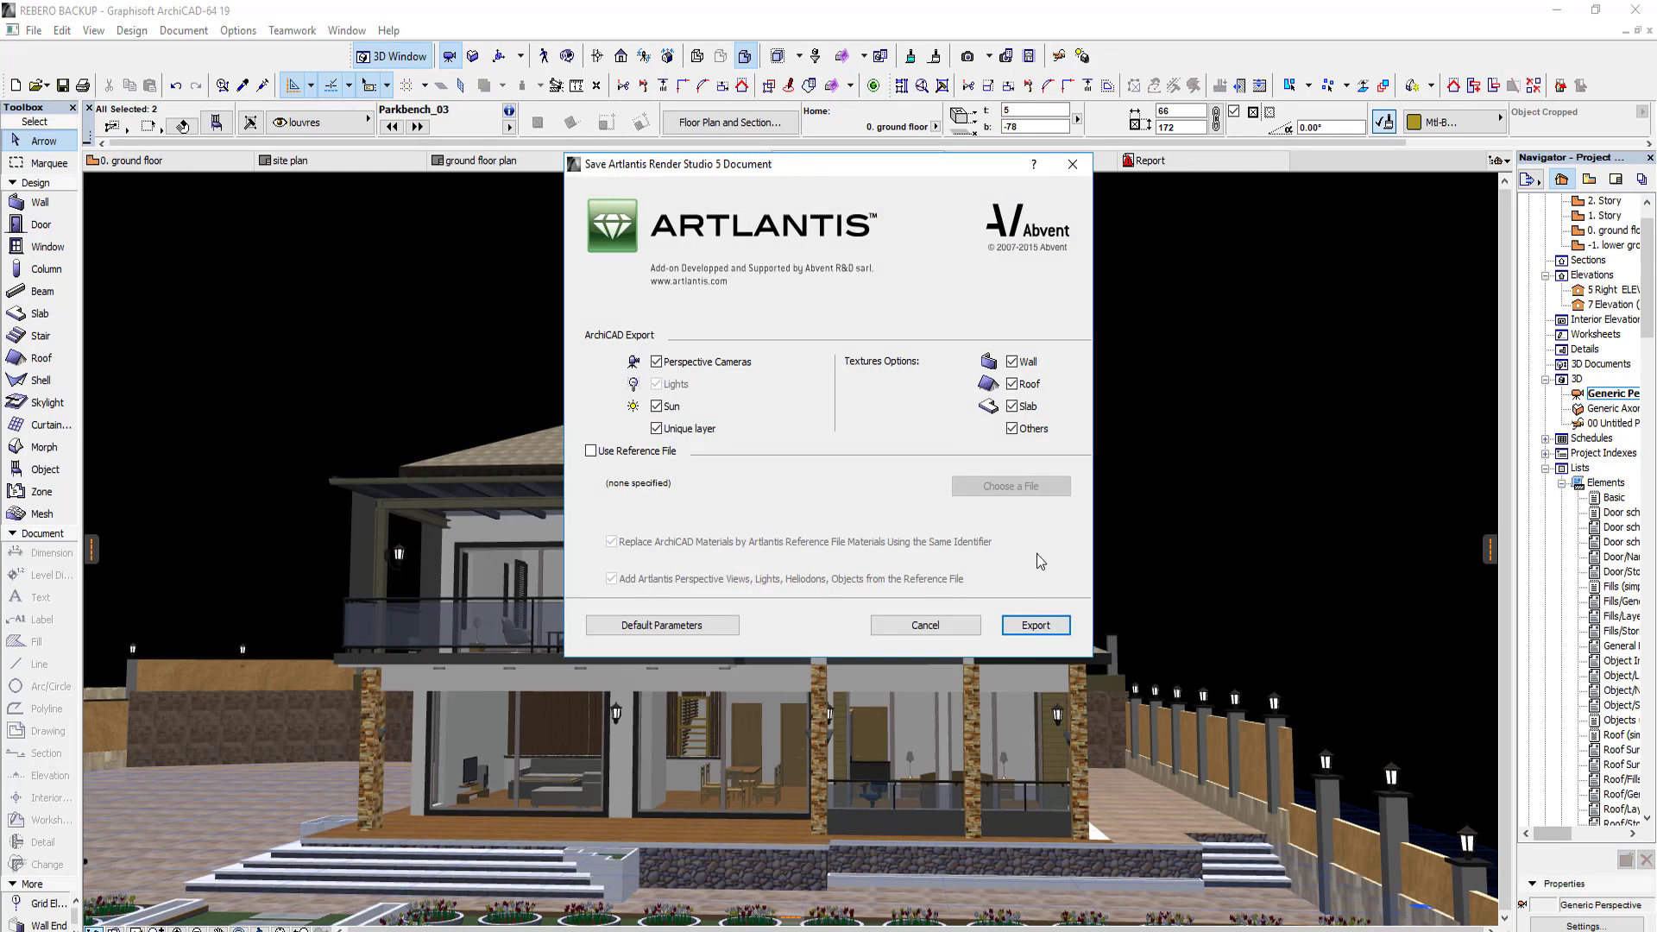
click(1035, 623)
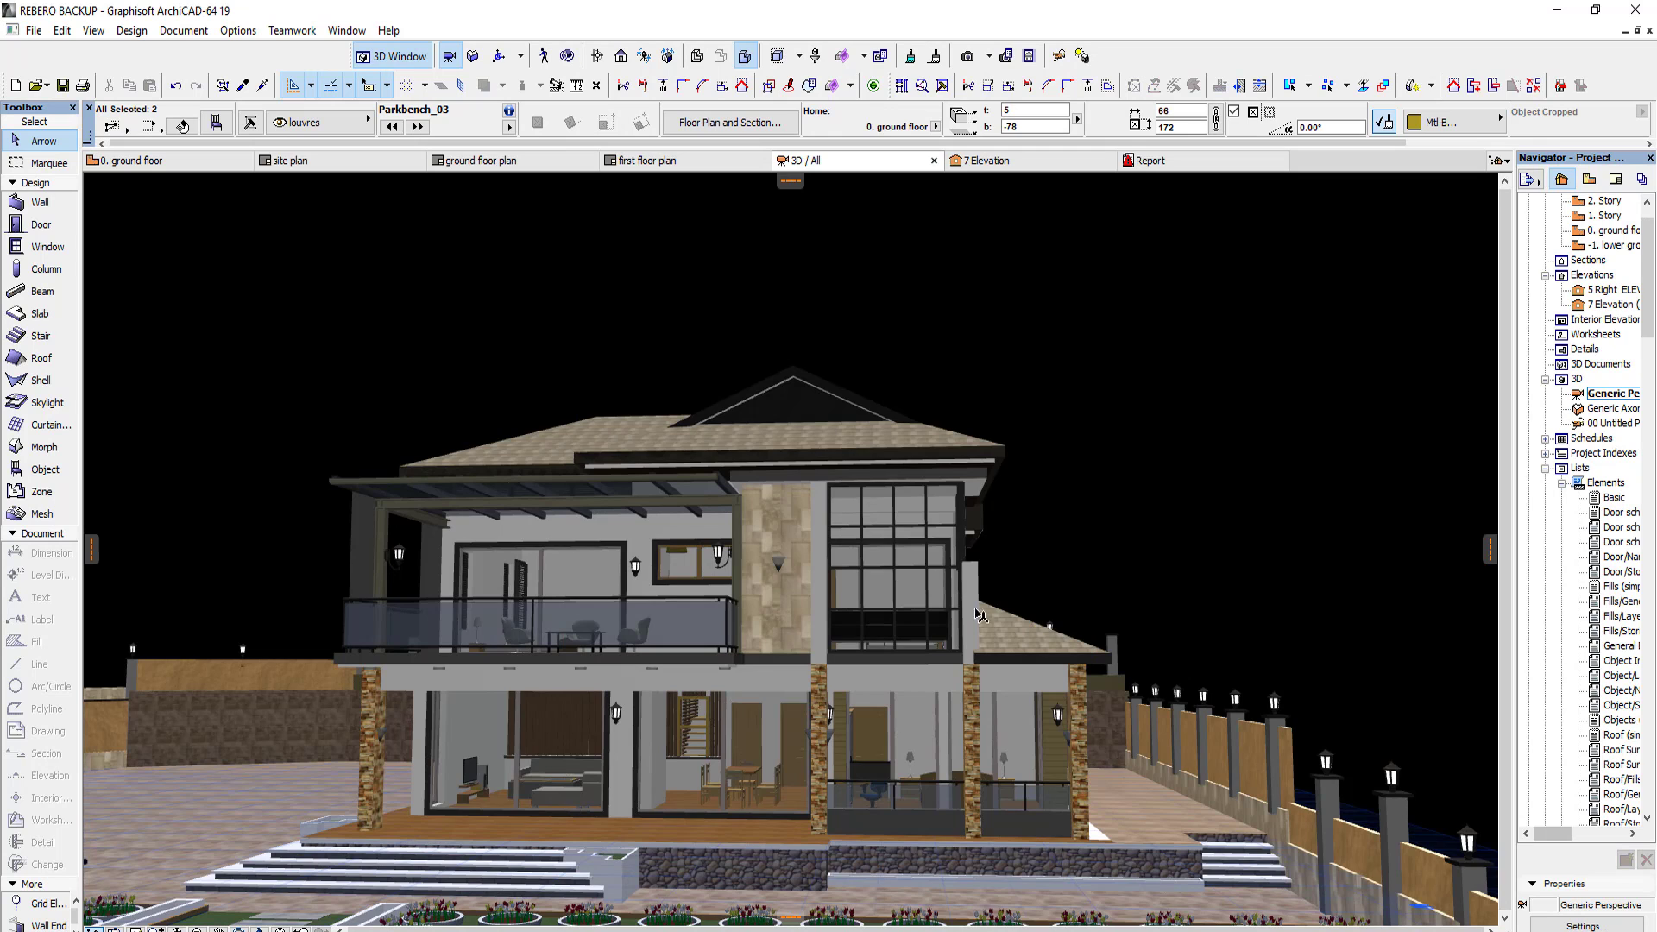
Step: Clear the selection of the two park benches in the 3D view
scroll(980, 615, down, 4)
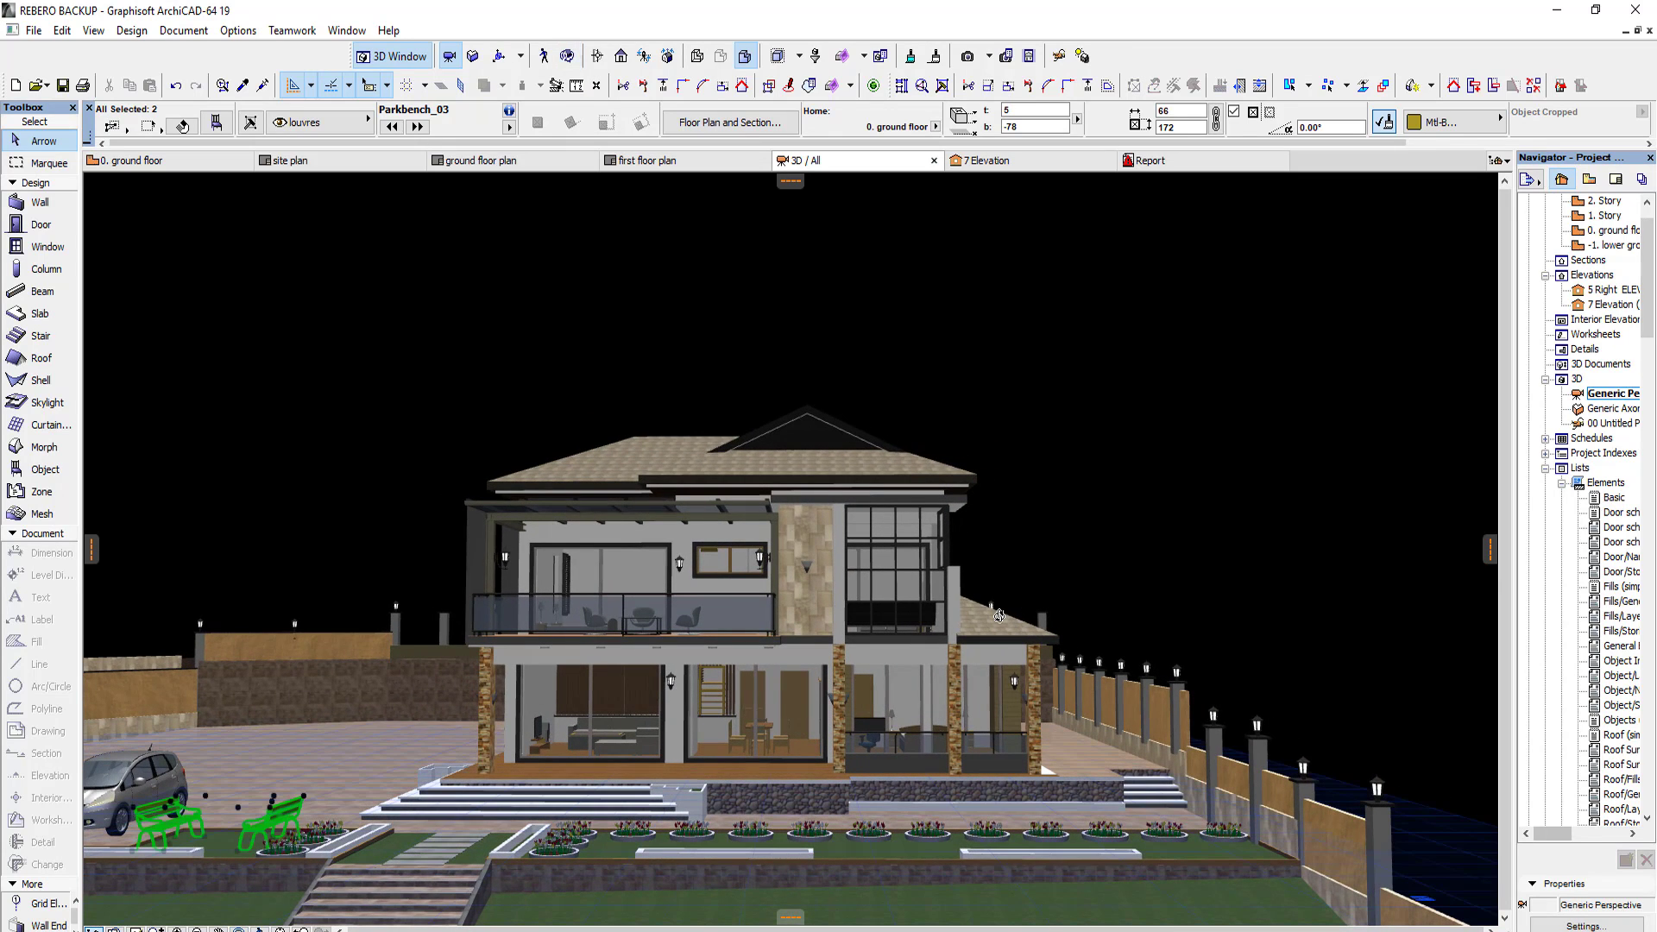
scroll(836, 695, up, 2)
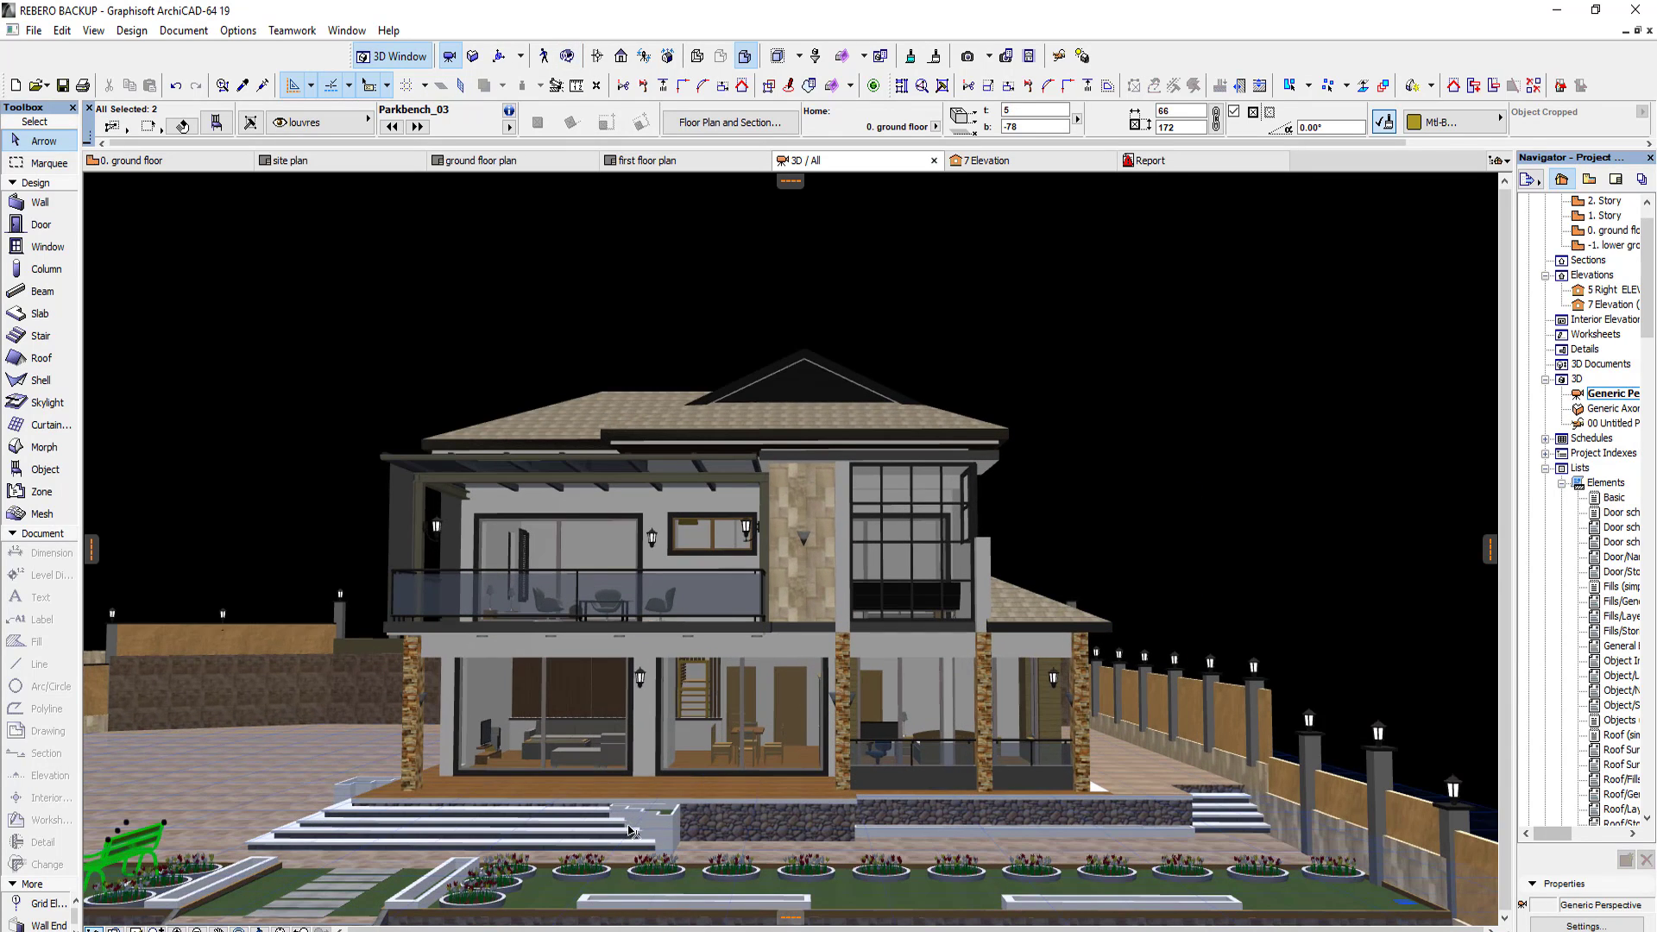
key(Escape)
scroll(820, 708, down, 3)
scroll(841, 693, up, 4)
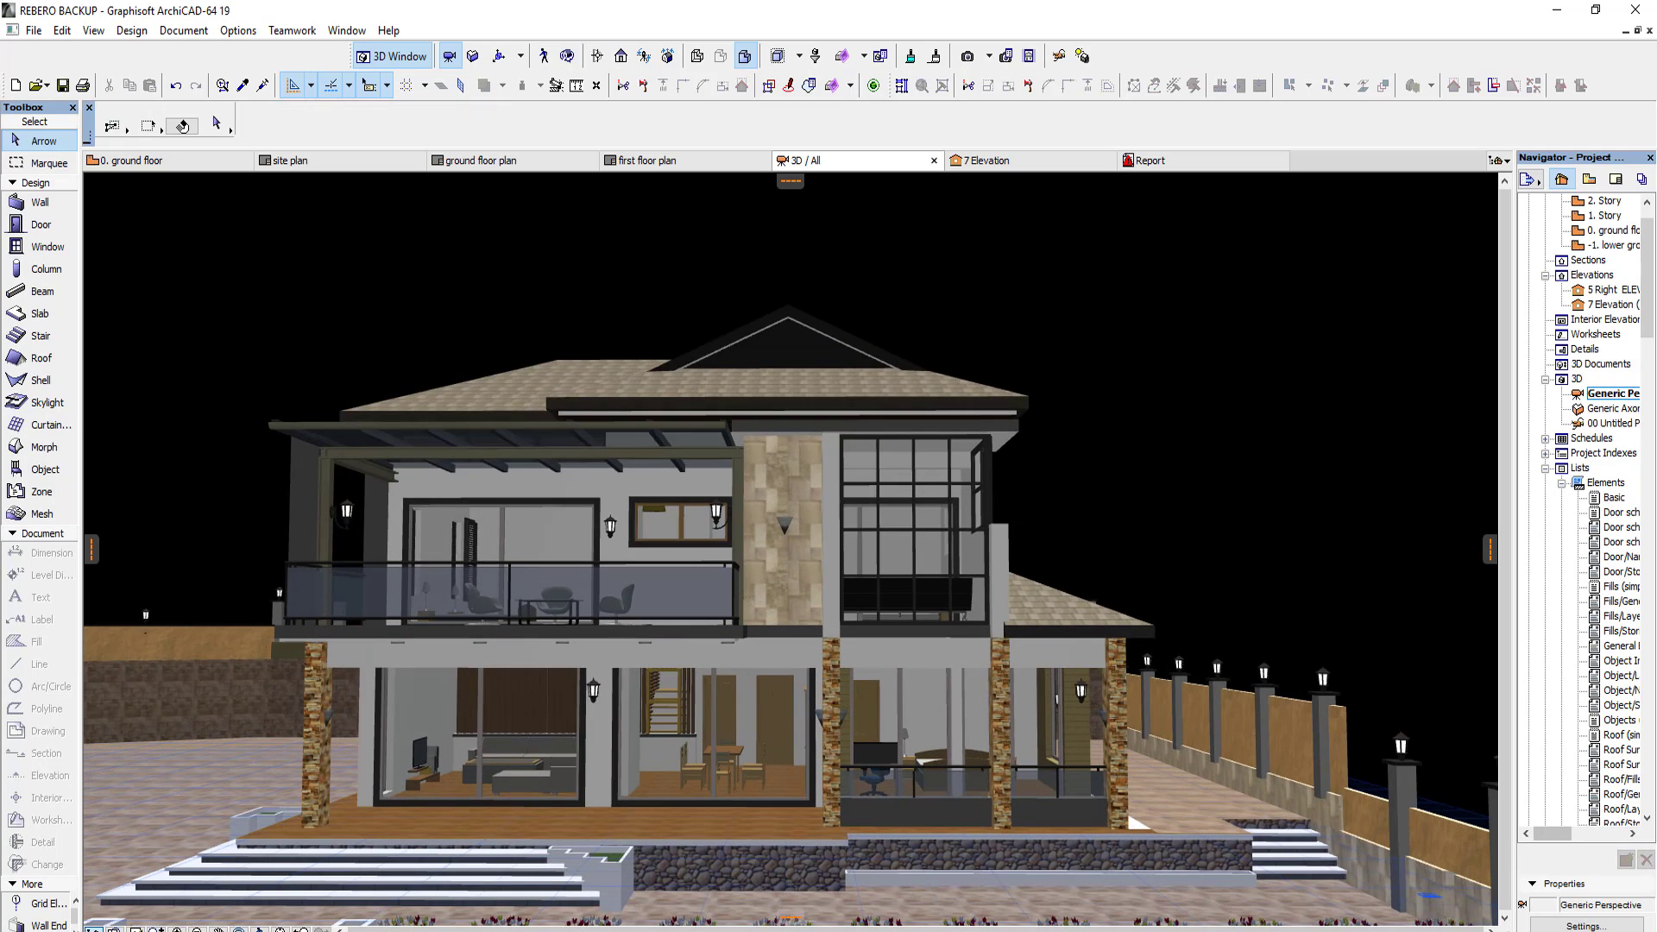
Step: Locate file 2 in the ART Pro 26 folder with File Explorer, open it in Artlantis Studio and adjust the camera on the facade
click(477, 931)
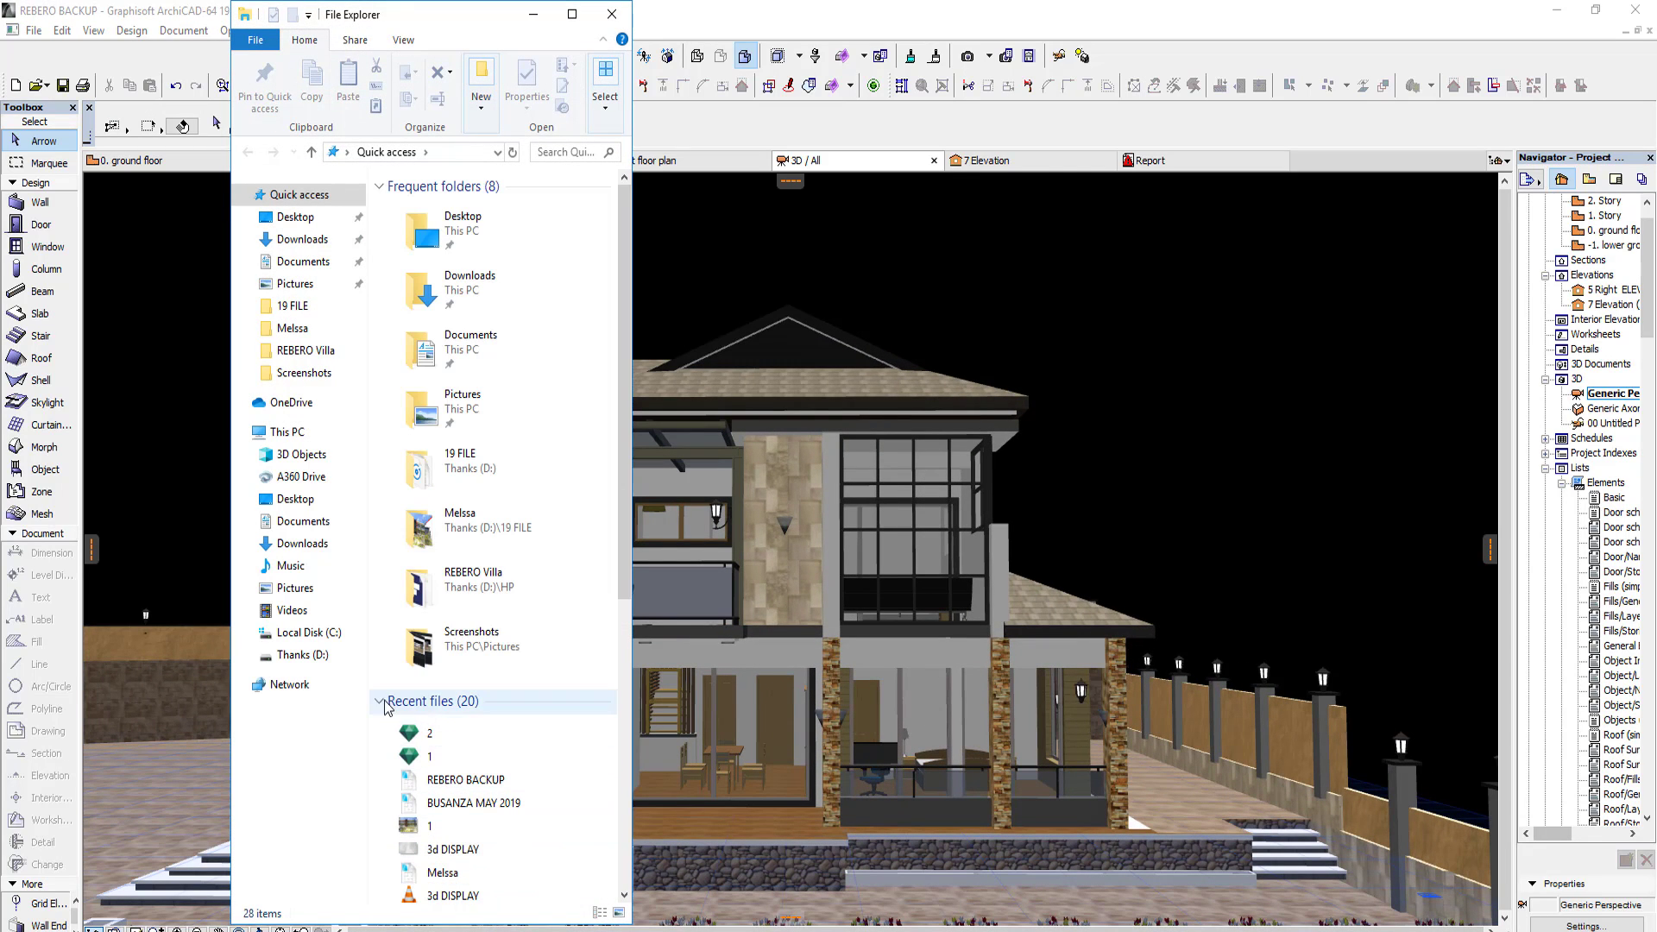
right_click(425, 733)
click(510, 687)
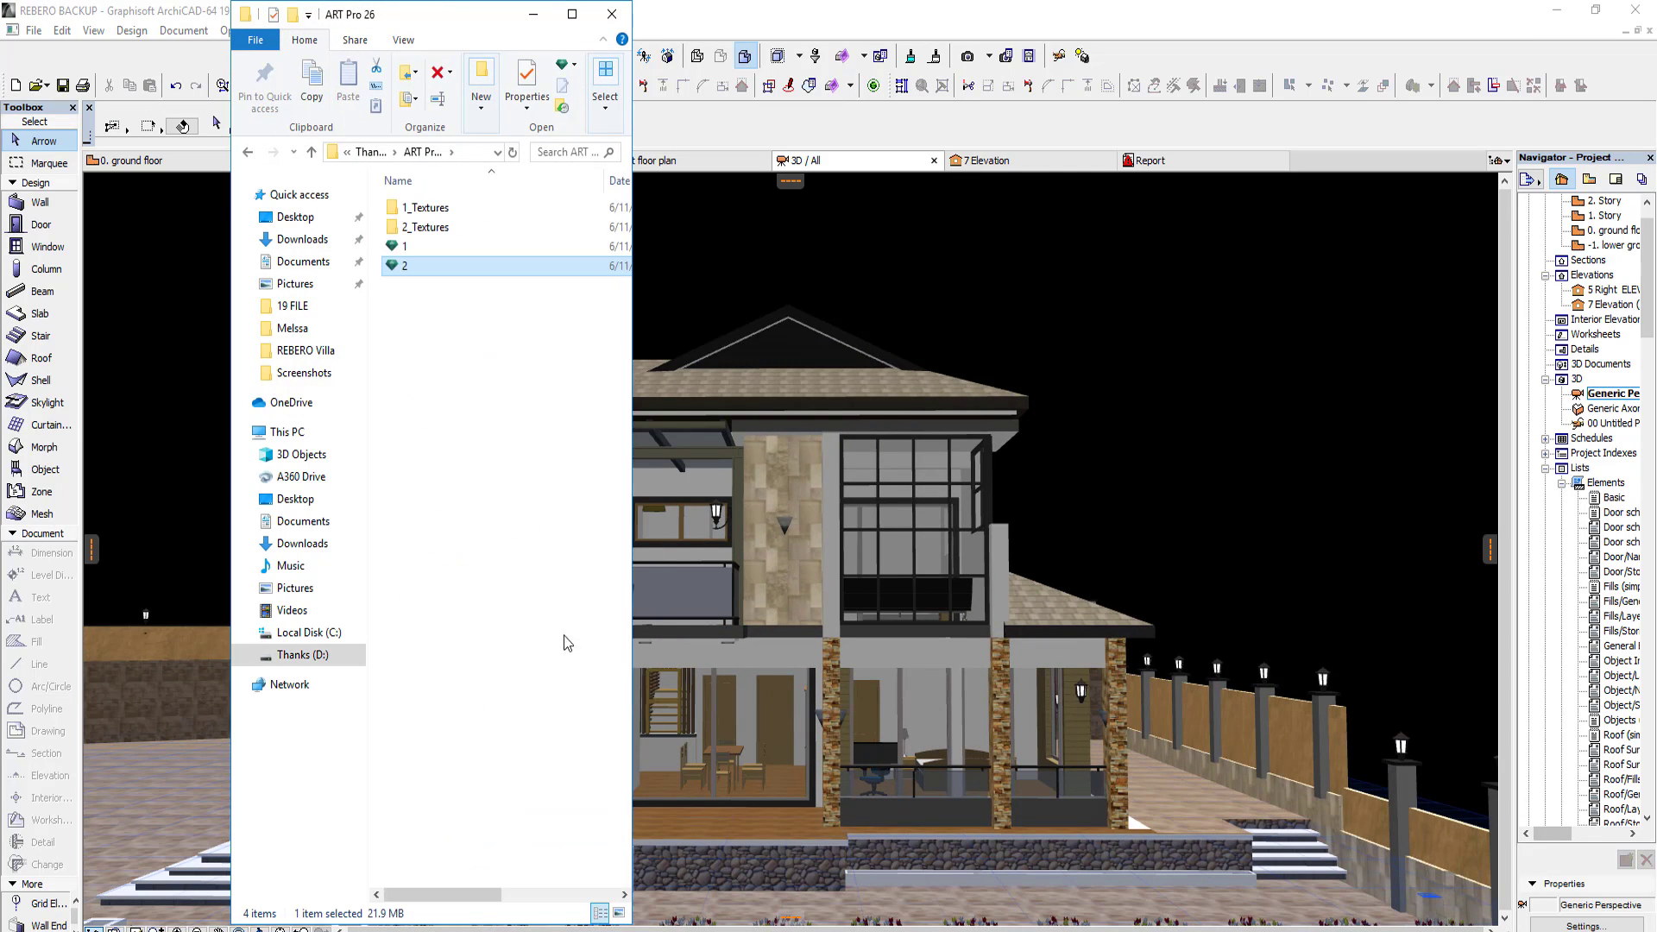
right_click(454, 267)
click(488, 283)
click(533, 14)
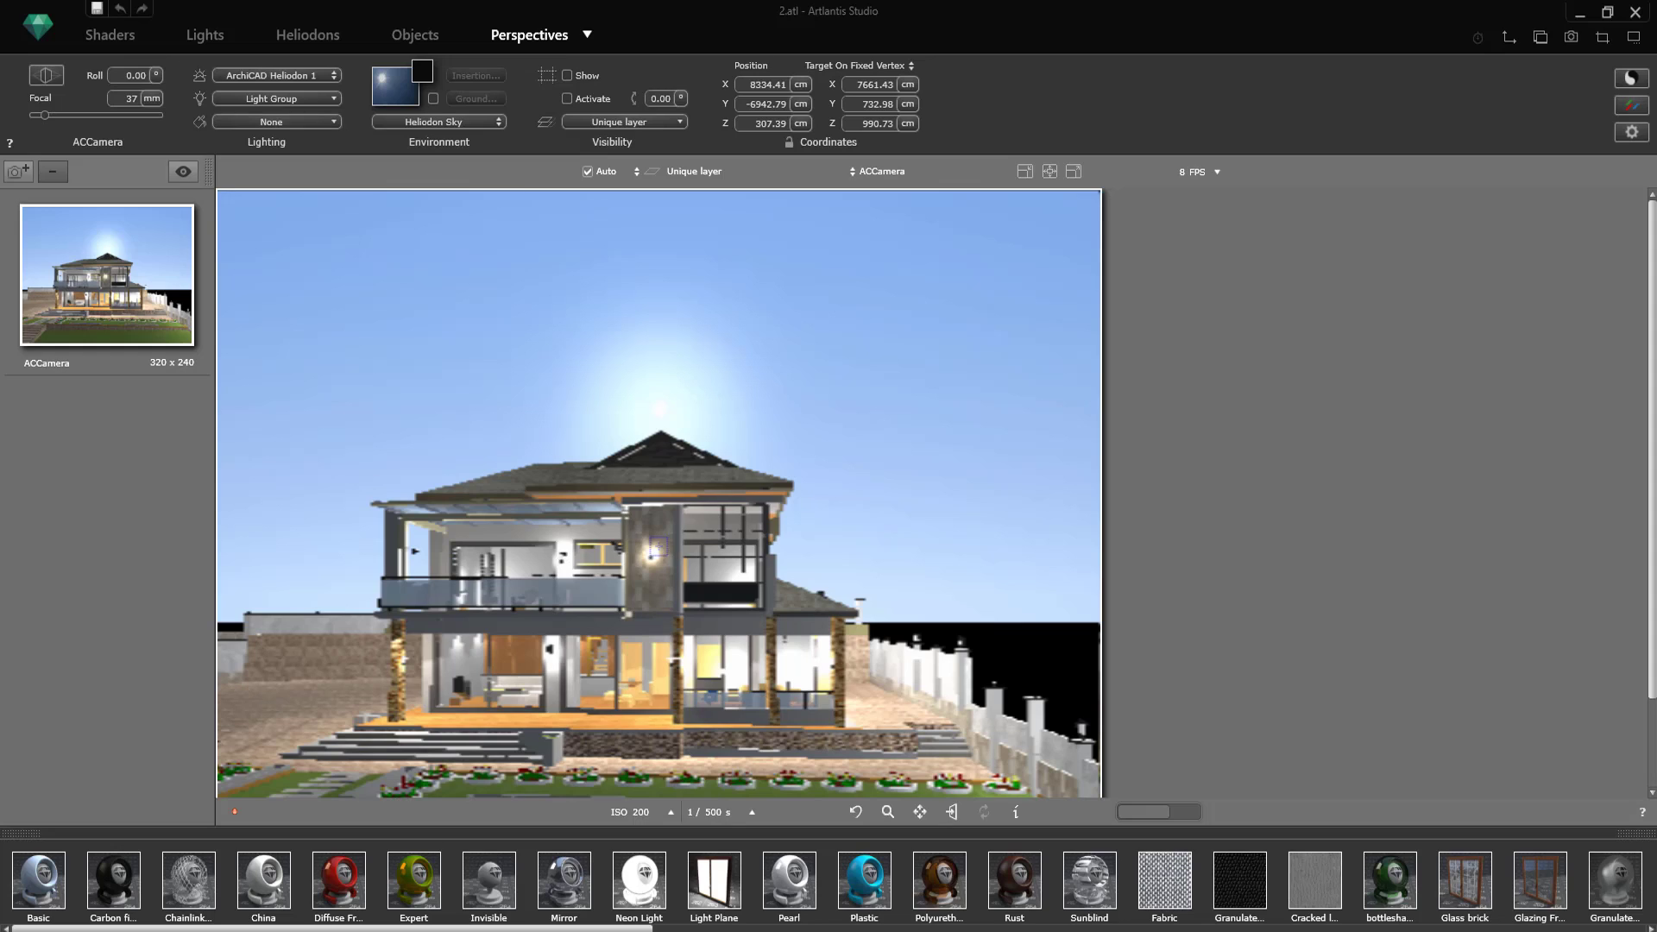
drag(706, 503, 760, 492)
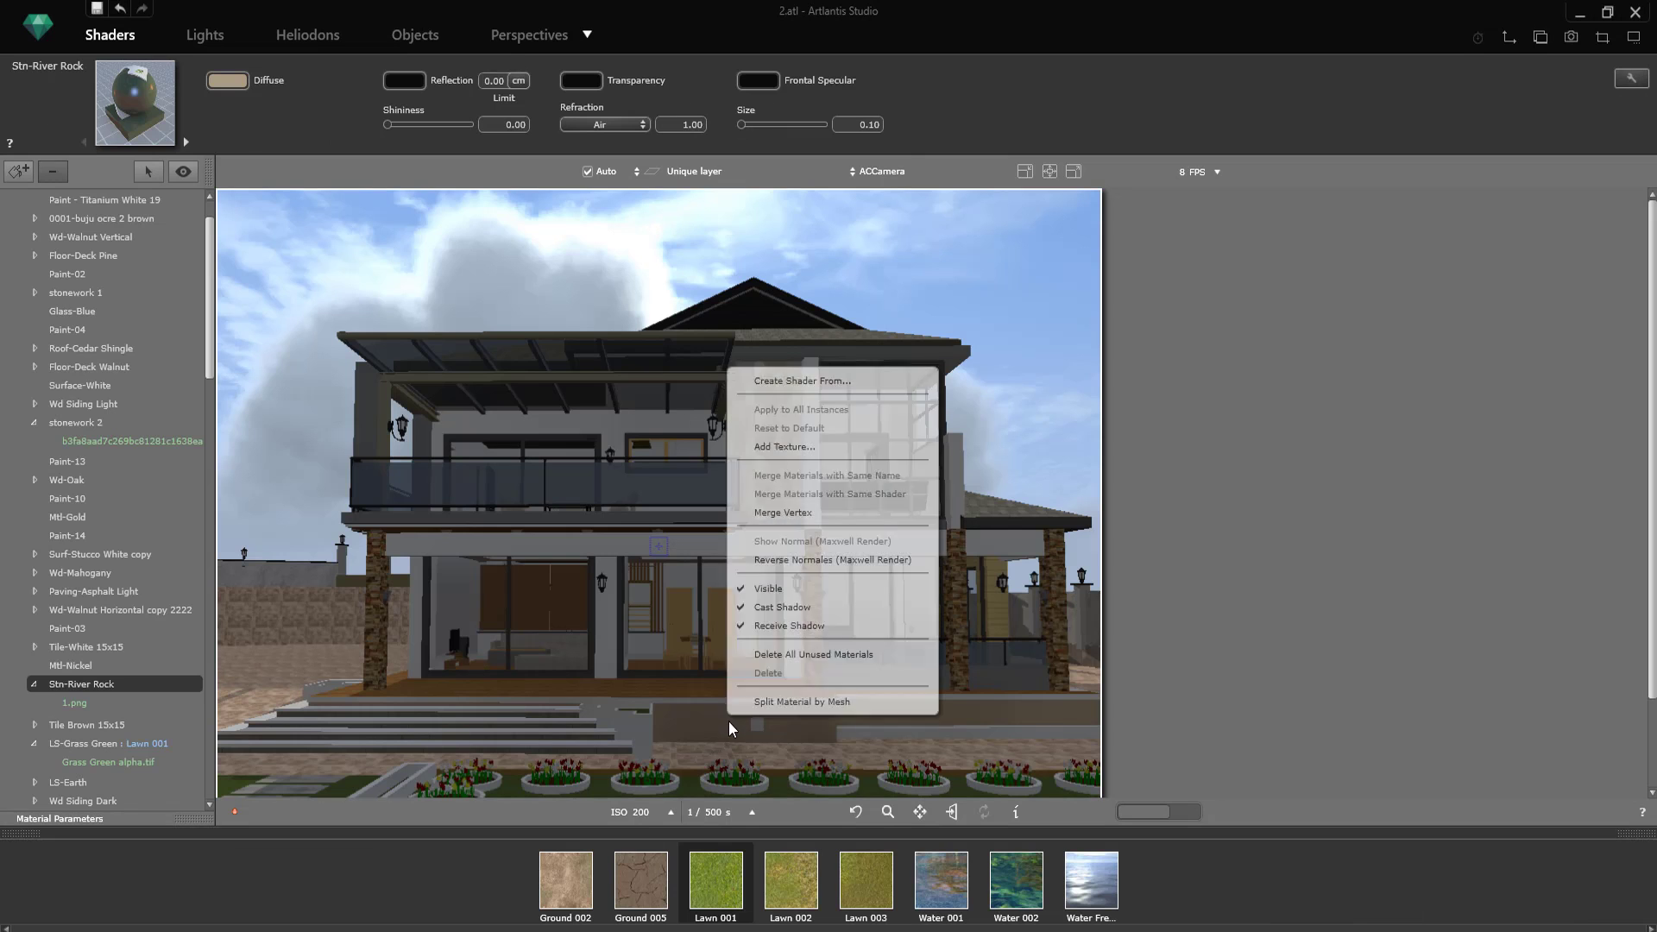
Step: Try to add the Concrete 06 ds GS texture from the Melssa_Textures folder to the Stn-River Rock material
click(732, 442)
scroll(388, 277, down, 1)
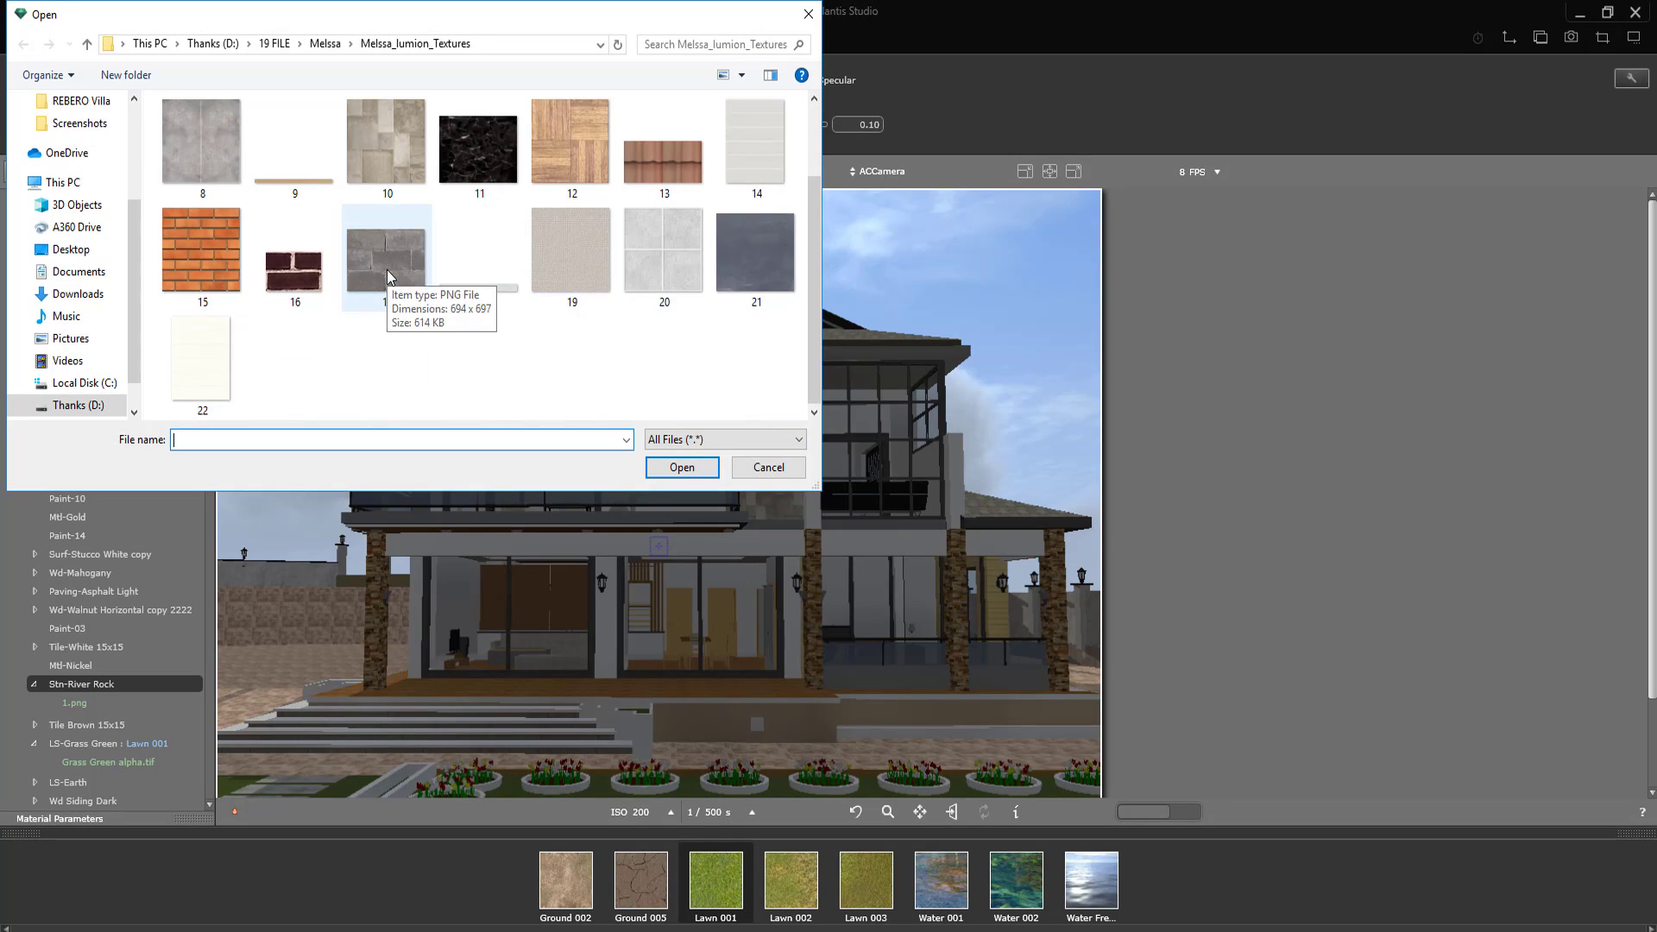
click(310, 44)
double_click(204, 142)
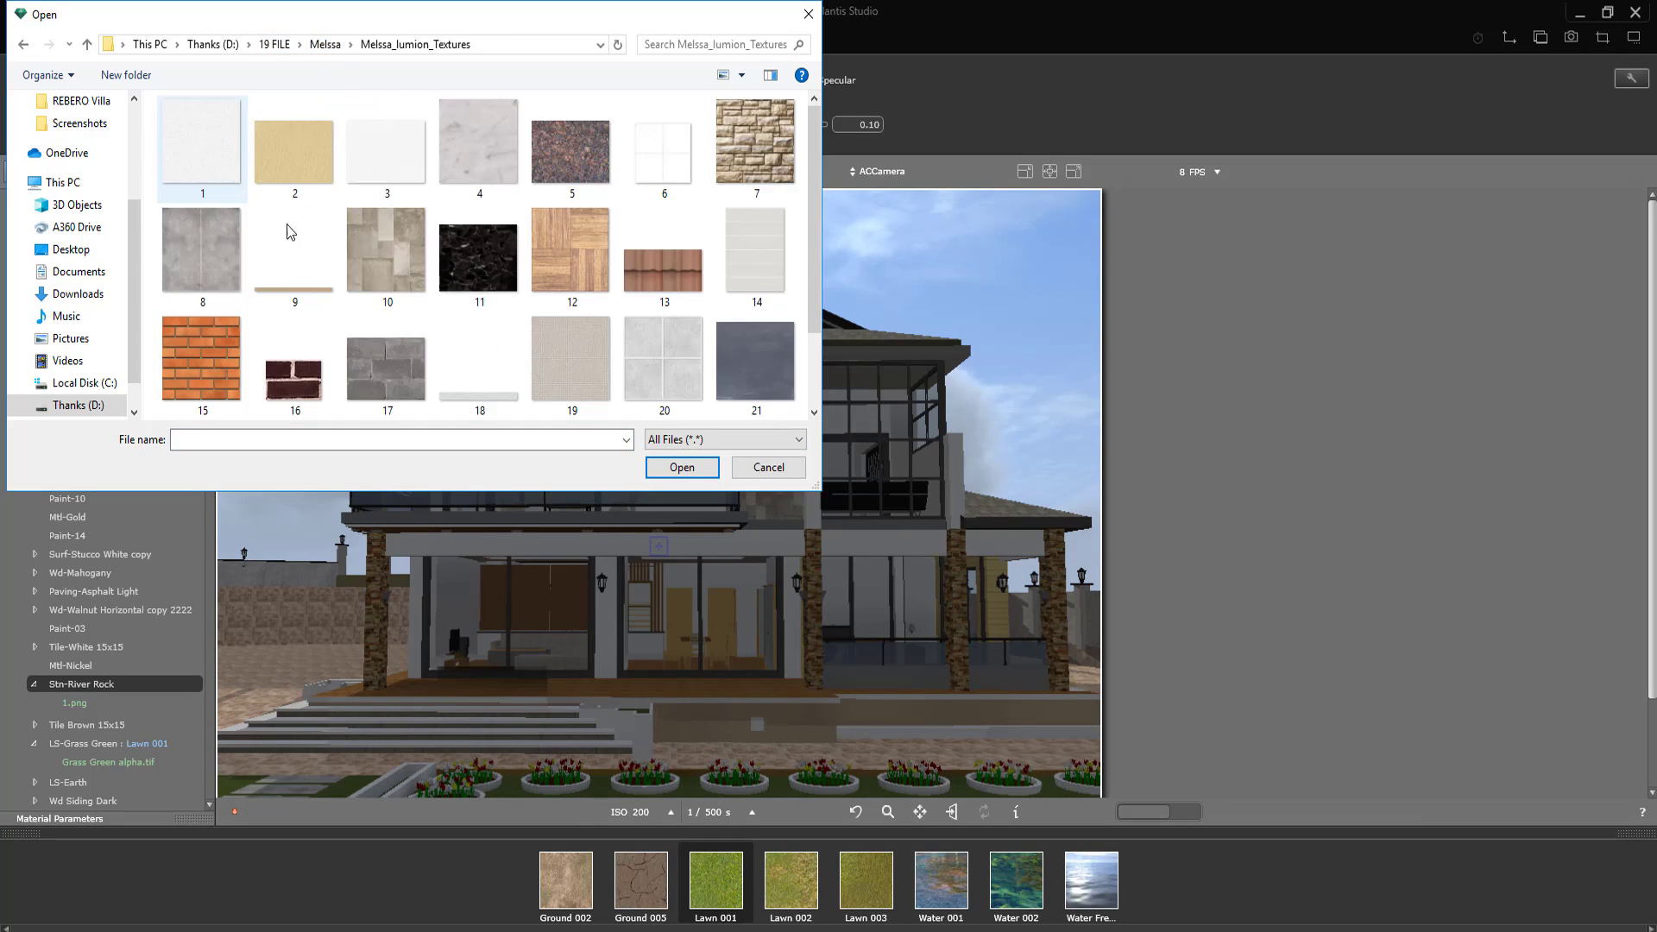
scroll(547, 307, down, 1)
scroll(546, 303, up, 1)
click(324, 44)
double_click(295, 142)
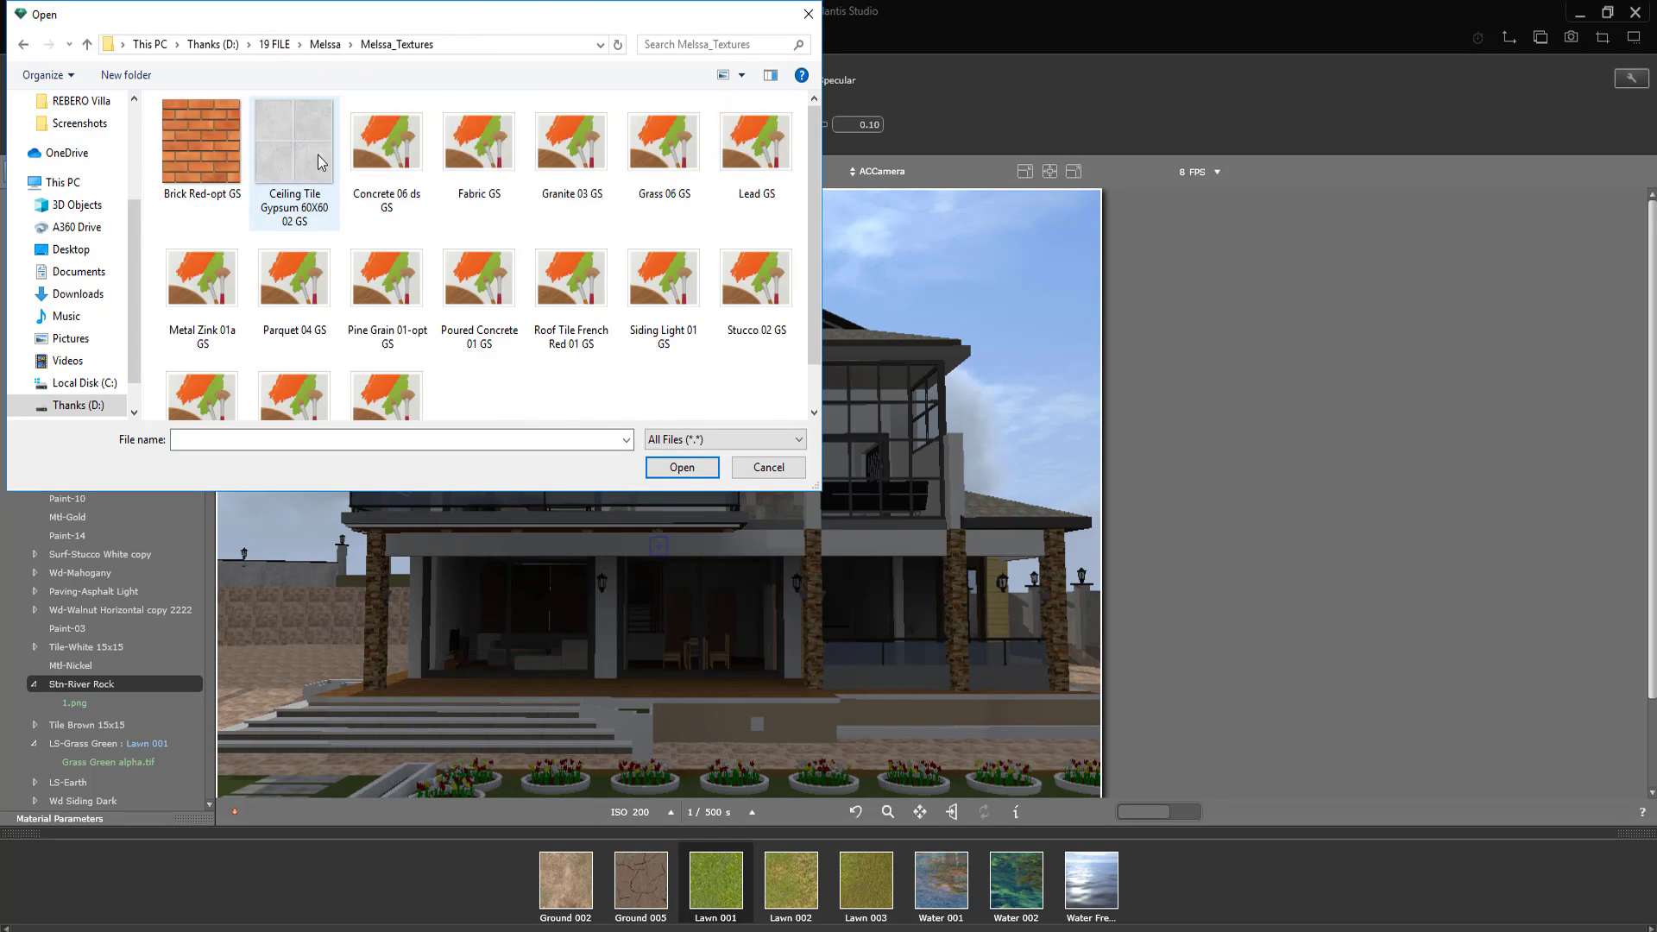
click(385, 143)
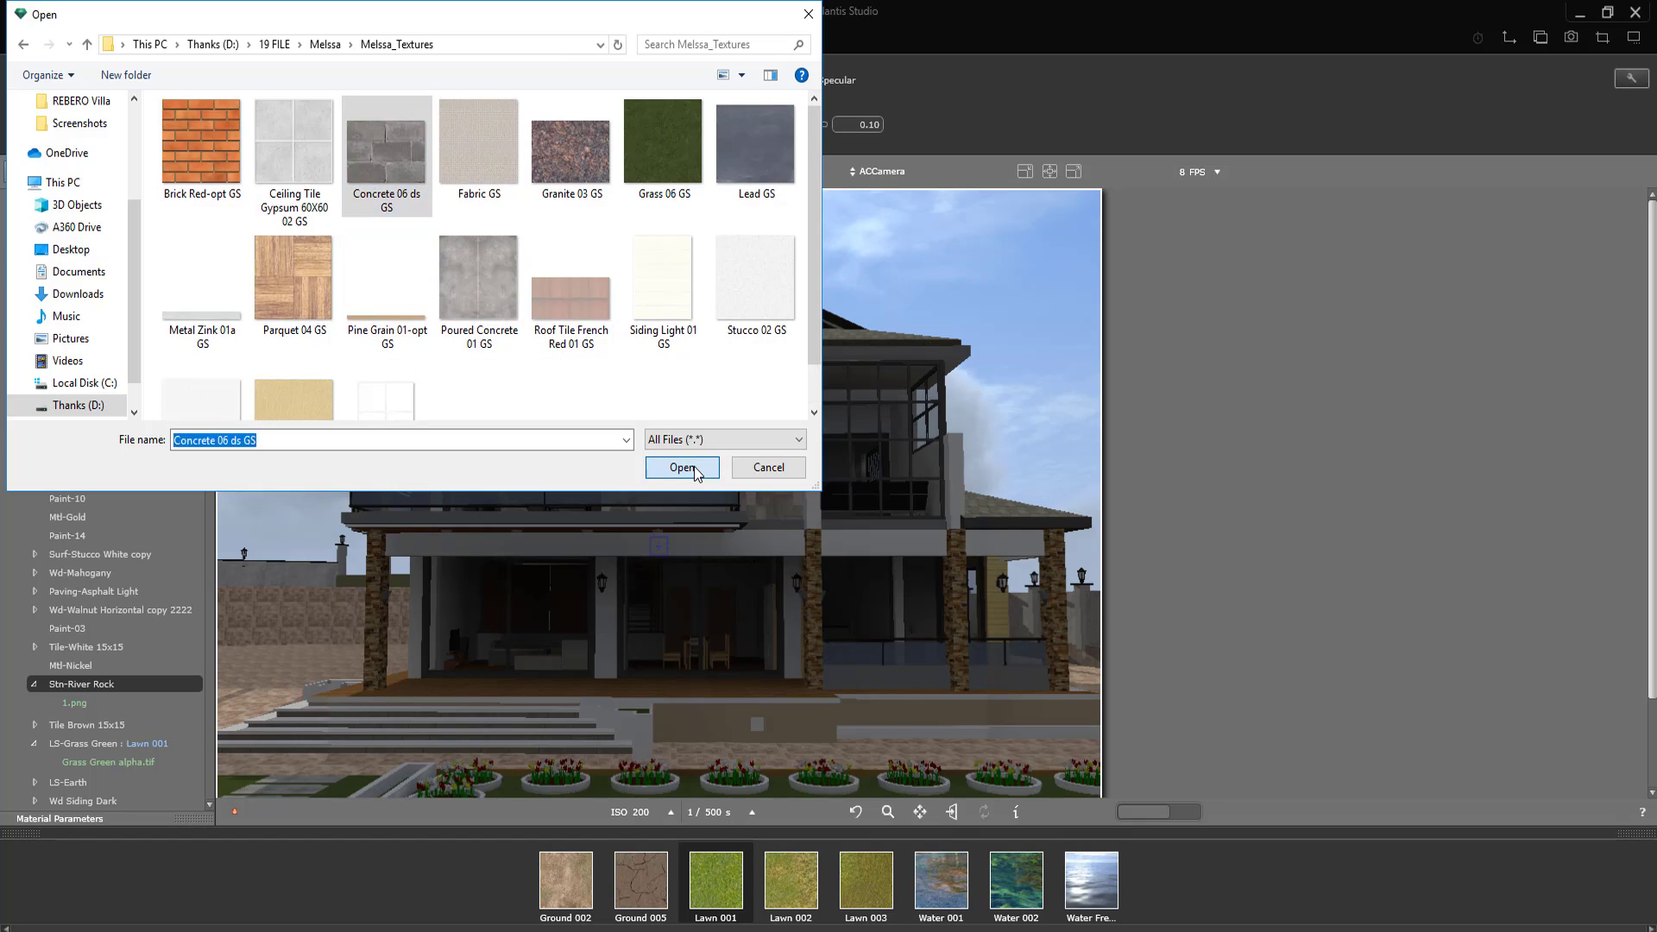
click(688, 467)
Step: Remove the 1.png texture from the Stn-River Rock material on the low terrace wall
right_click(725, 719)
click(756, 730)
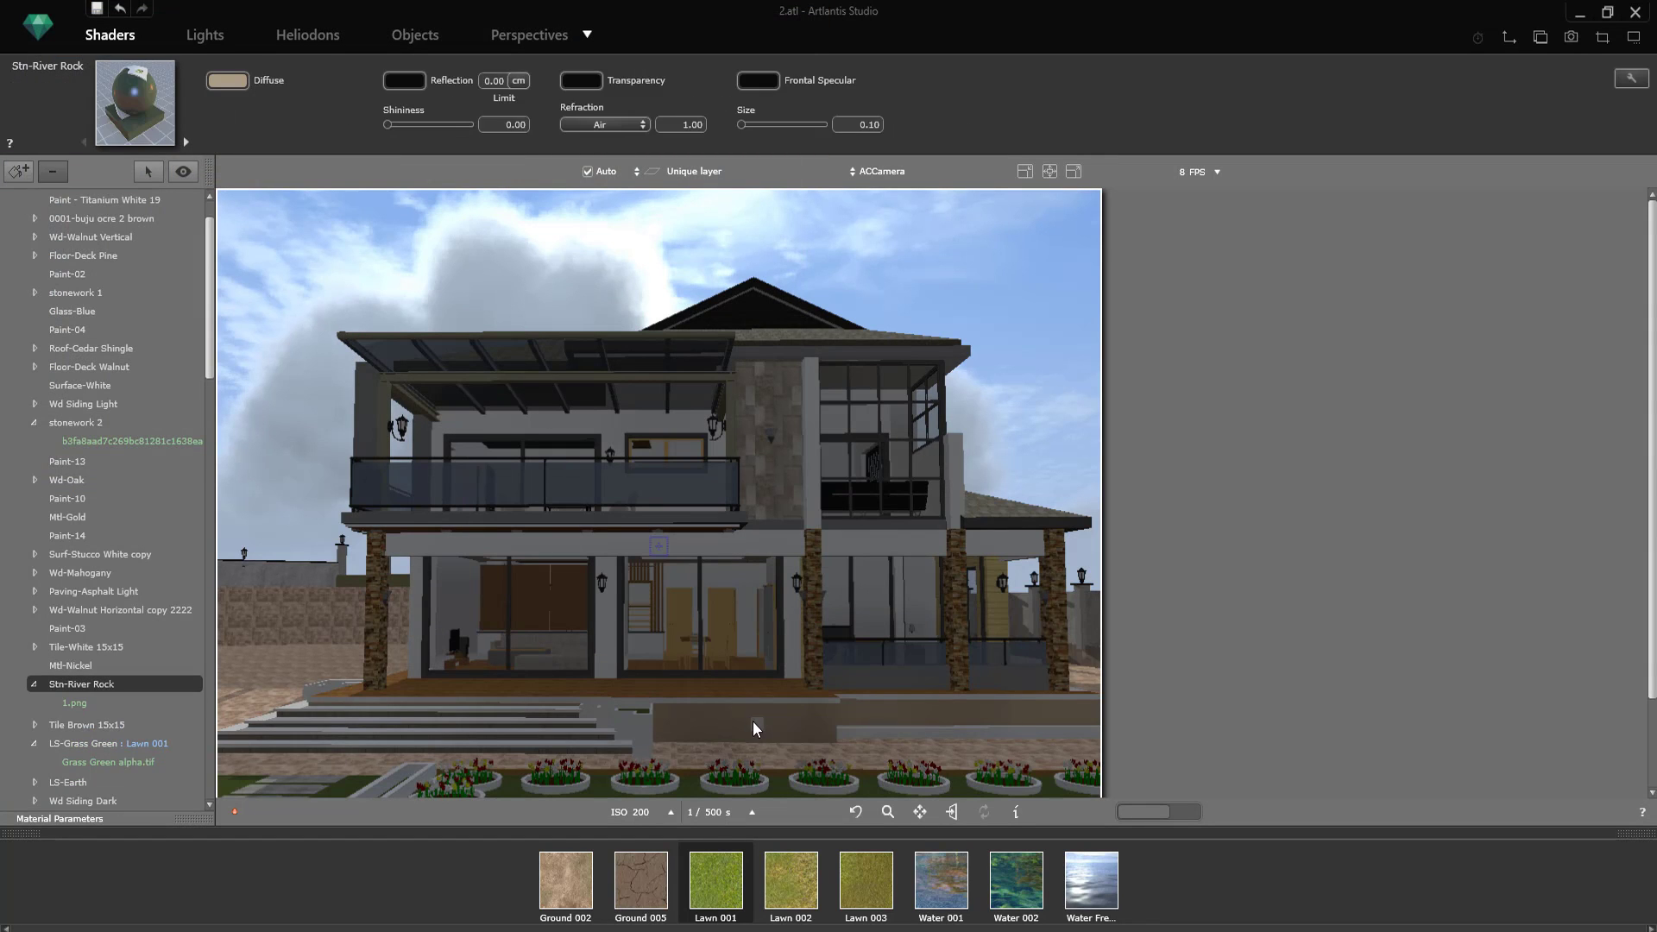
right_click(754, 723)
click(778, 732)
Step: Add the stone image 099fdb0a1a4f9dbca919b29afb942462 from the photo folder on drive D as the Stn-River Rock texture
right_click(737, 722)
click(803, 449)
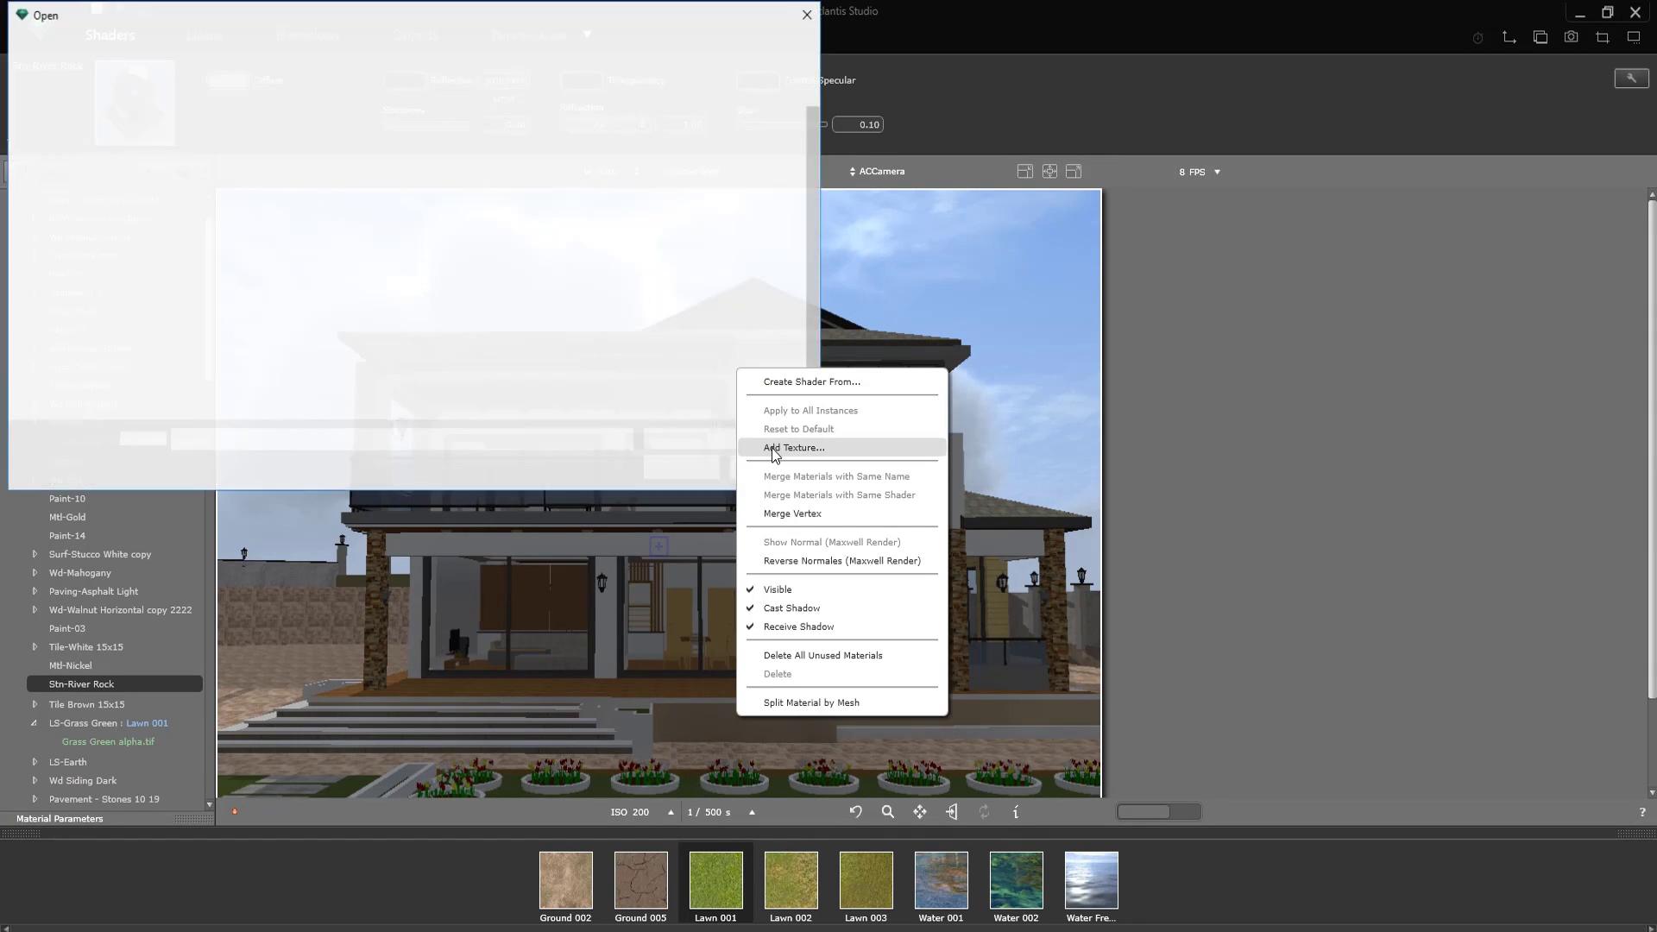
click(211, 44)
double_click(480, 259)
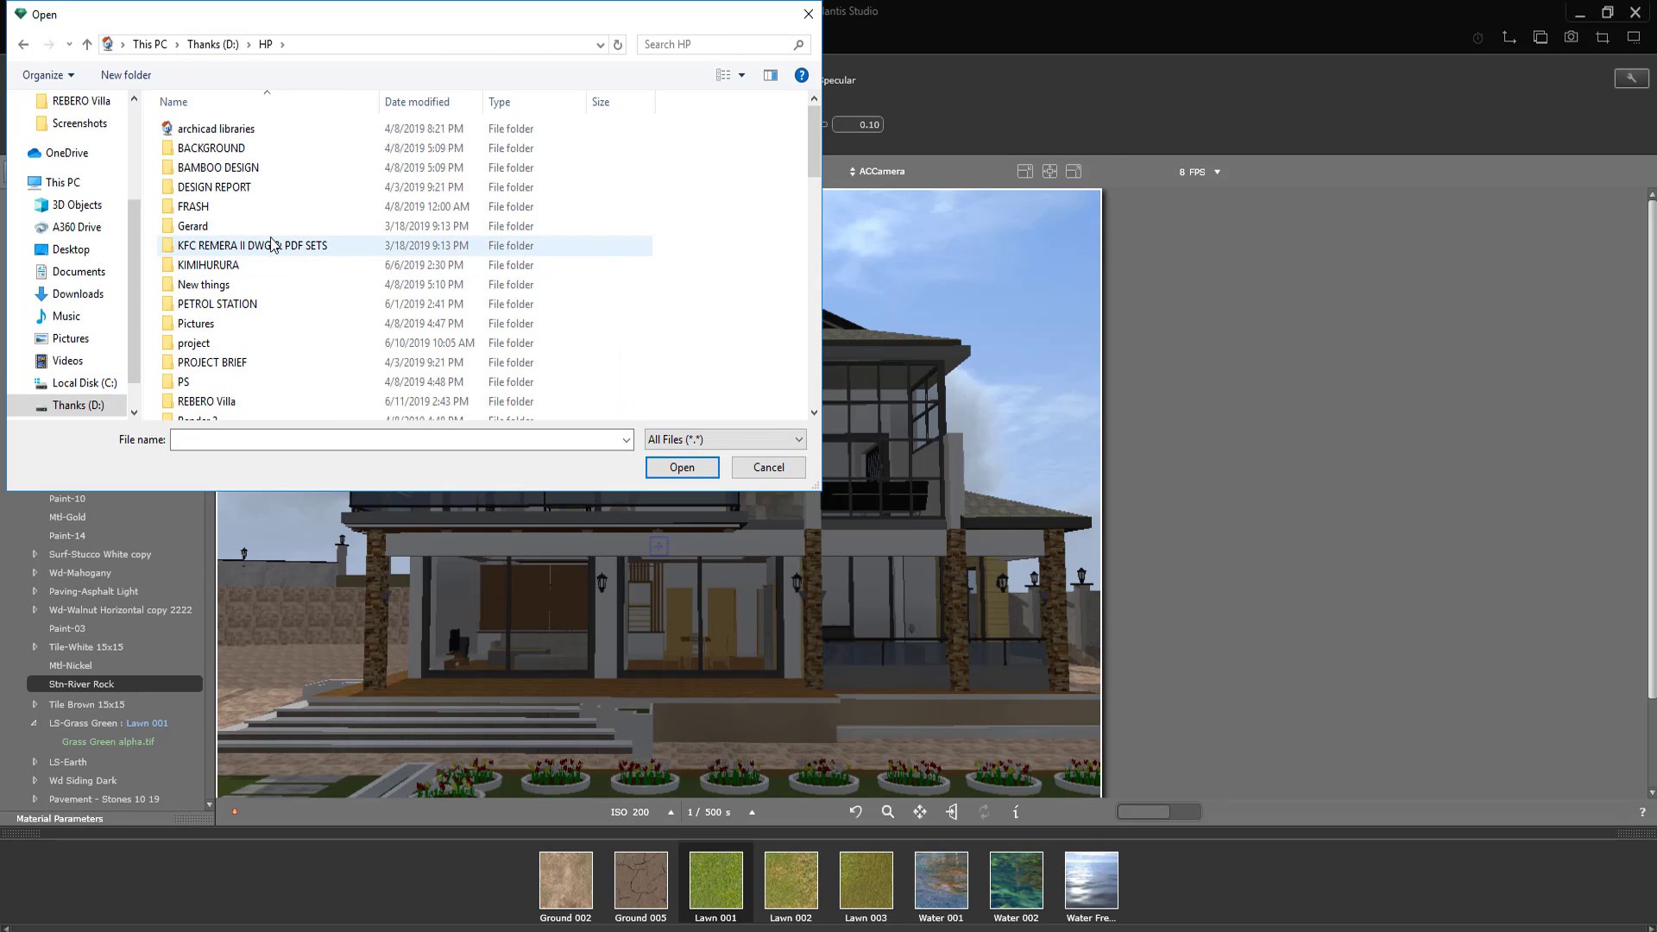
double_click(225, 211)
double_click(200, 147)
click(755, 151)
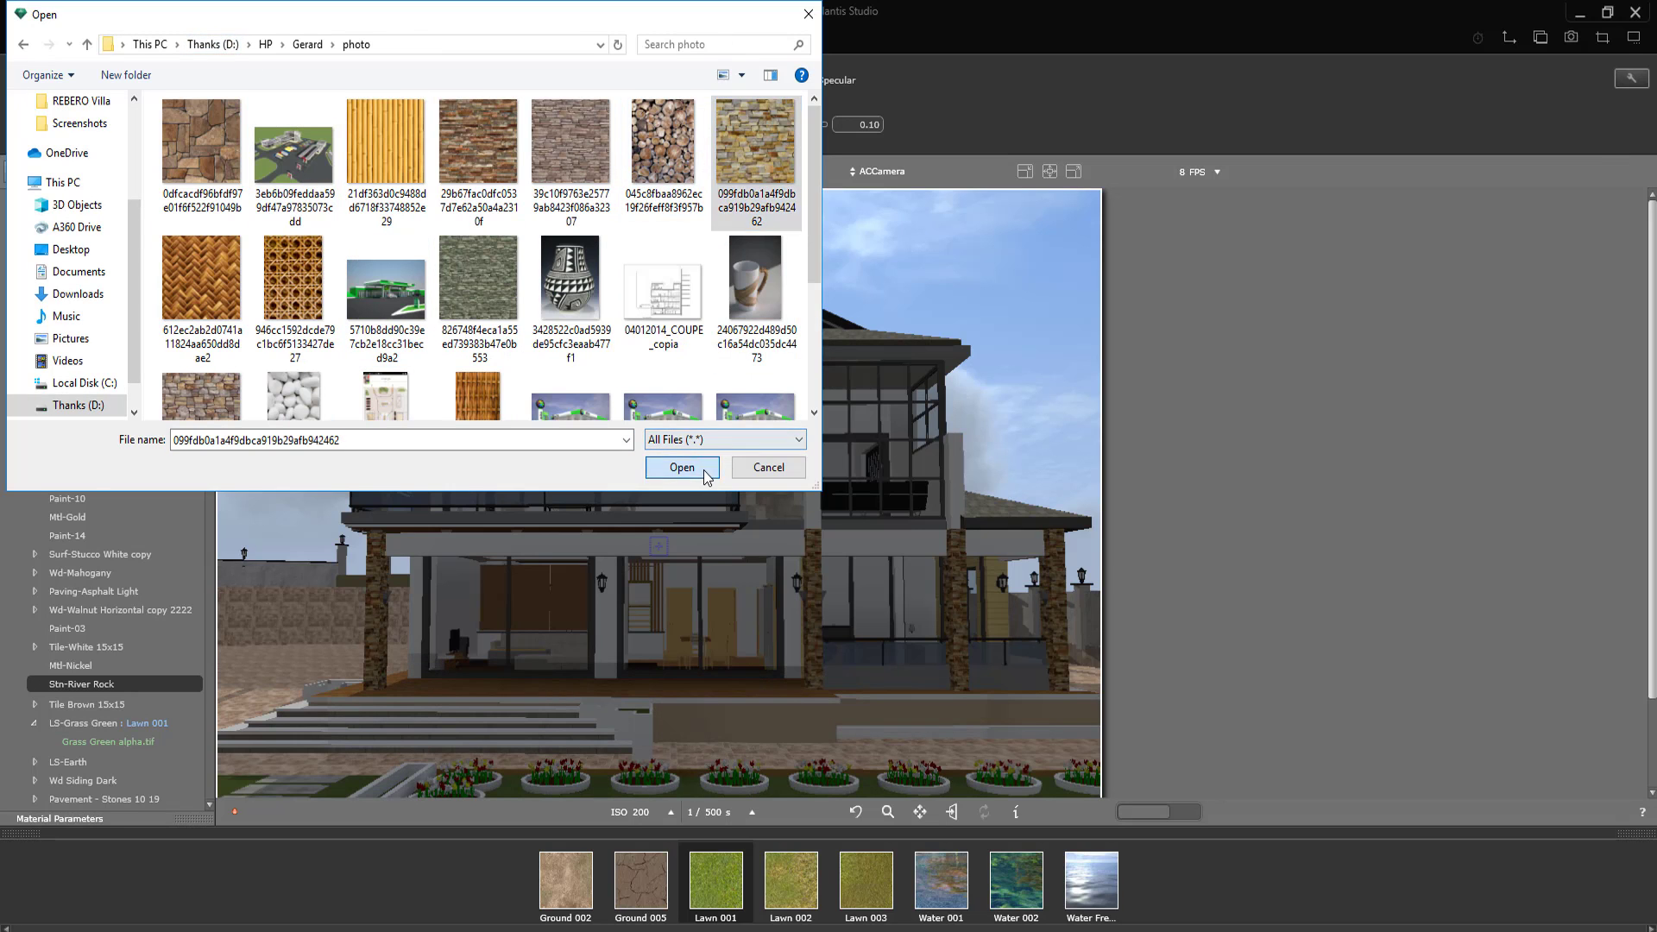
click(682, 467)
Step: Repeat the stone texture horizontally and vertically on the low terrace wall and scale it to 200
right_click(733, 706)
click(292, 137)
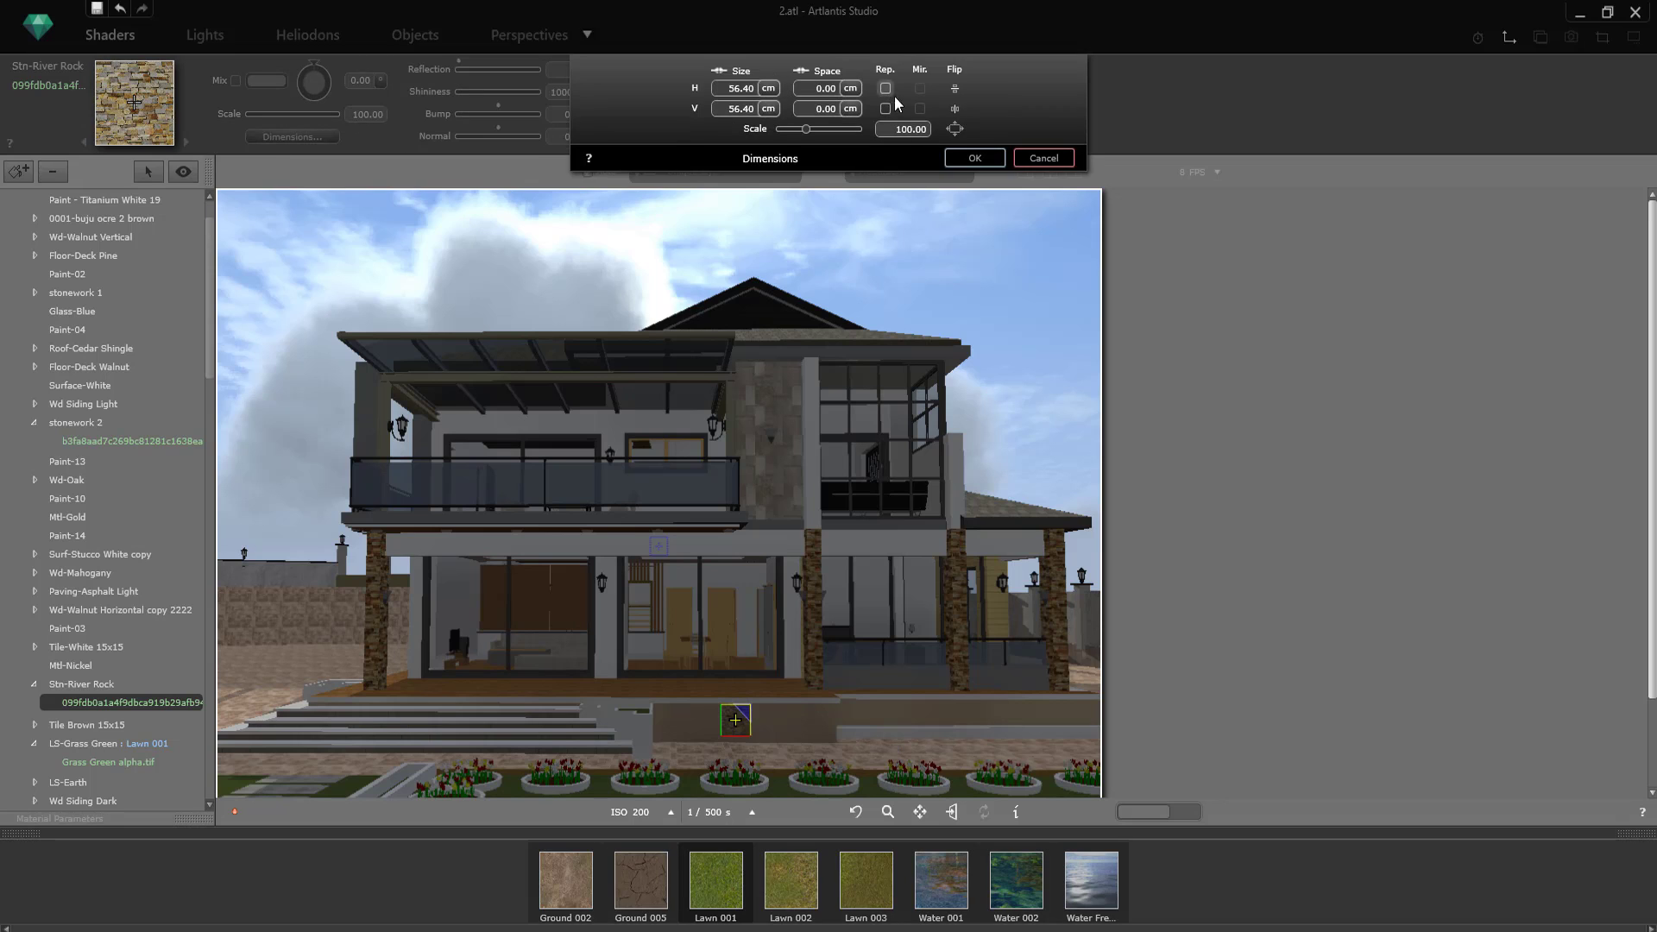
click(887, 90)
click(887, 109)
click(974, 158)
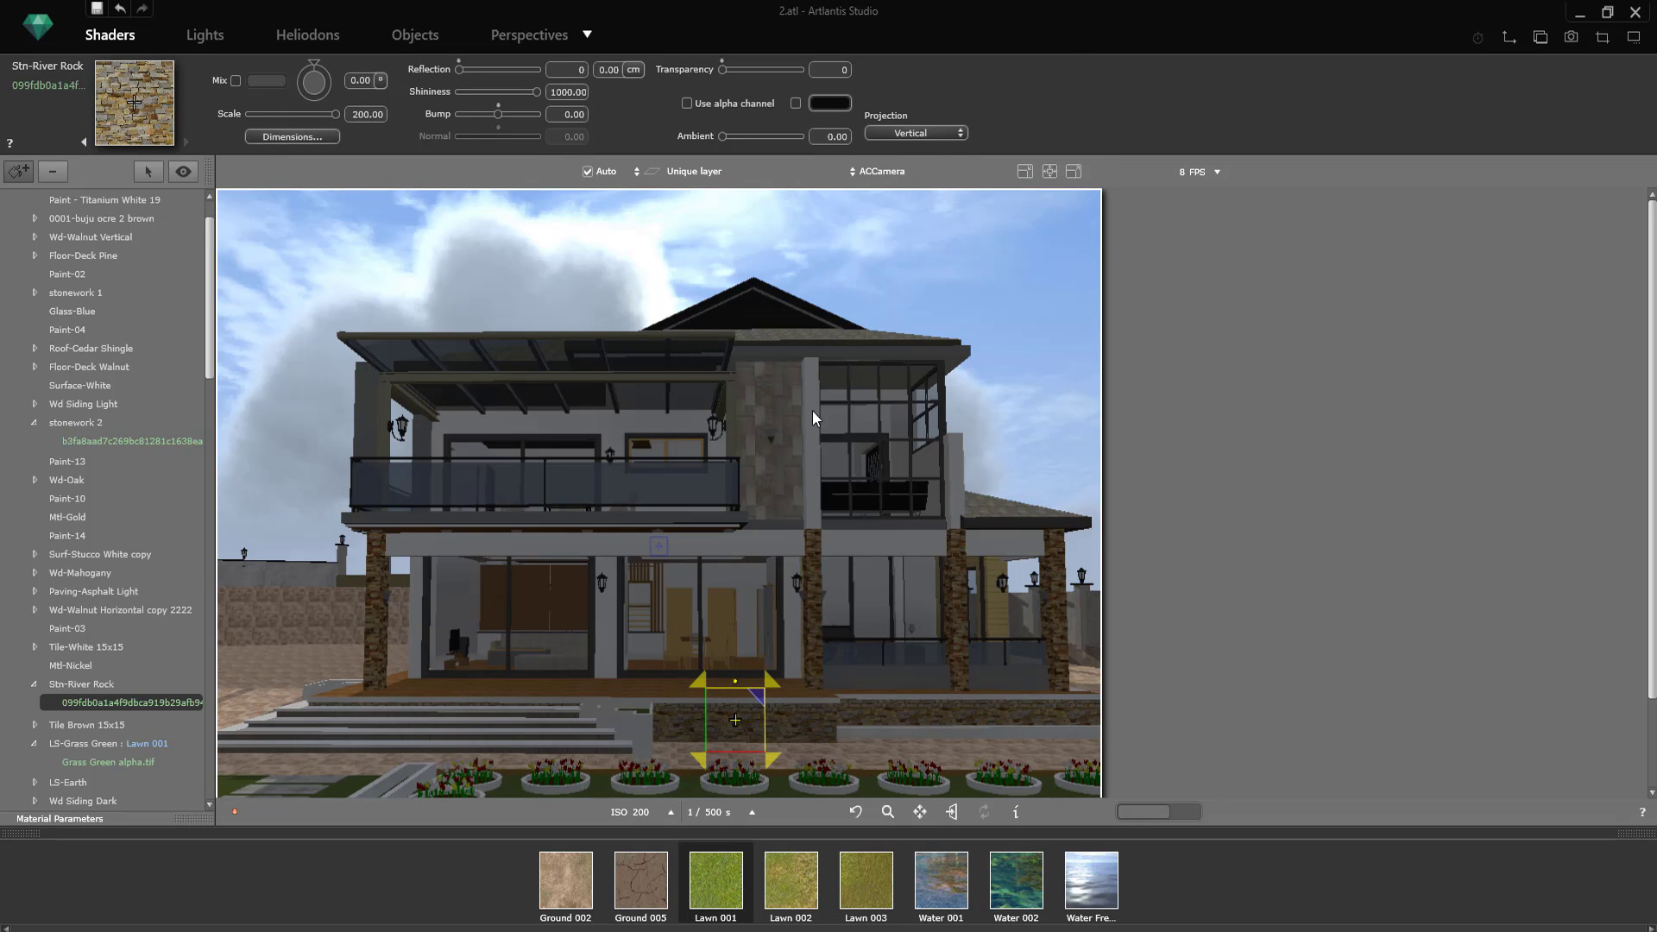
Step: Apply the Aluminium shader to the window frames' Paint-03 material
click(877, 402)
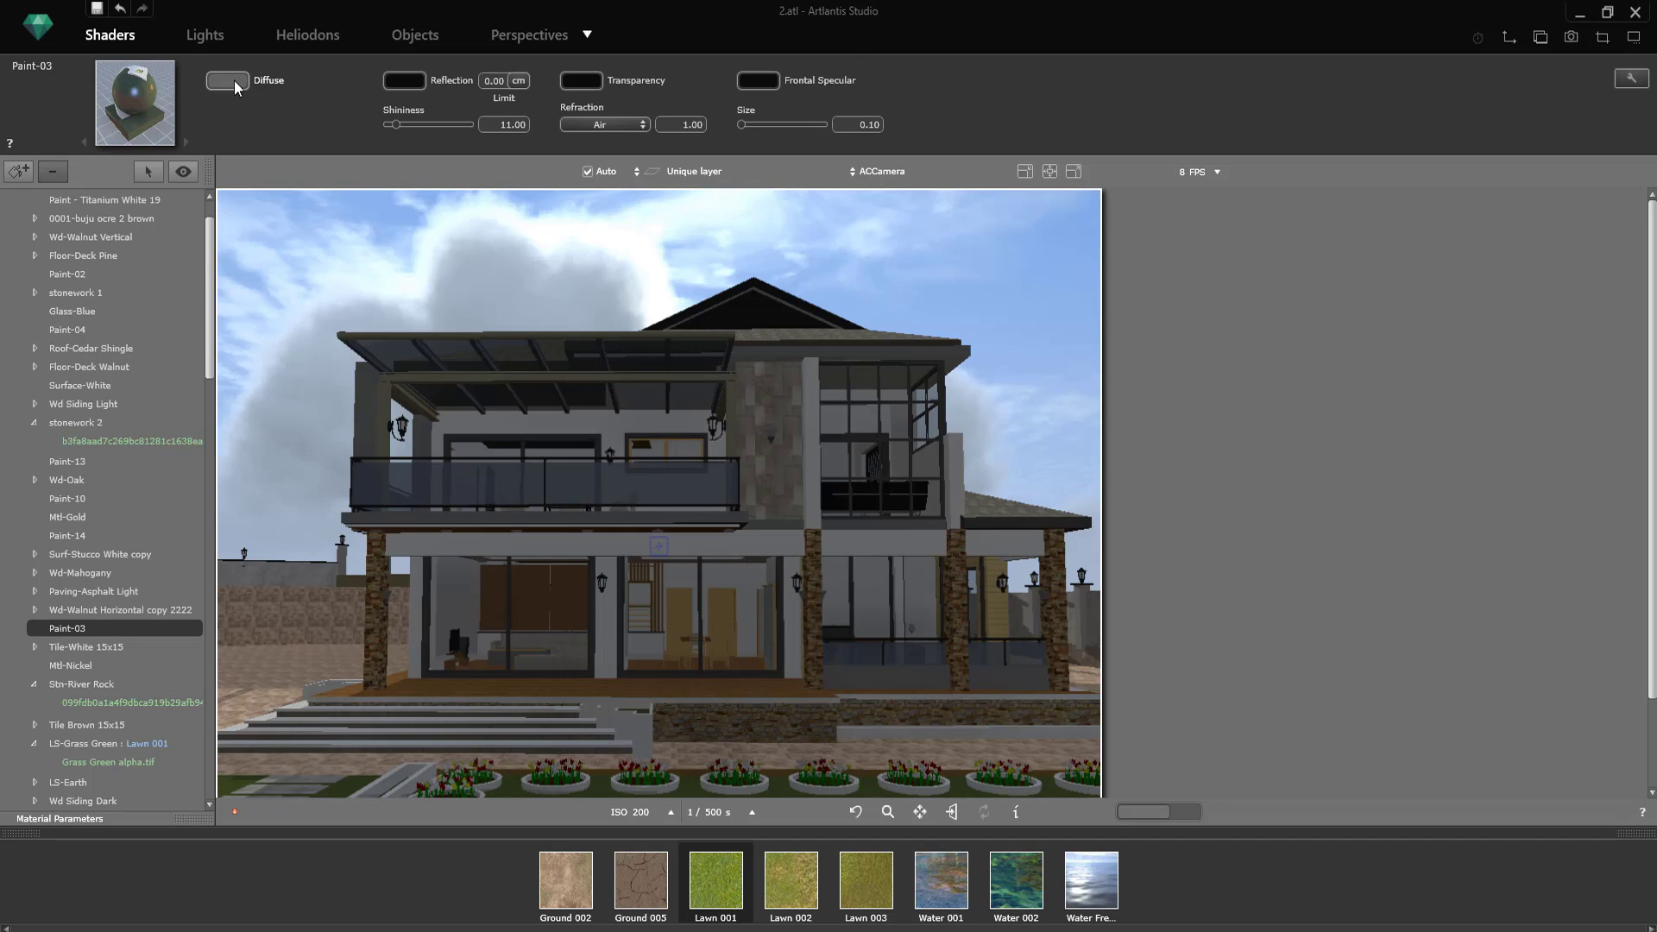
click(69, 892)
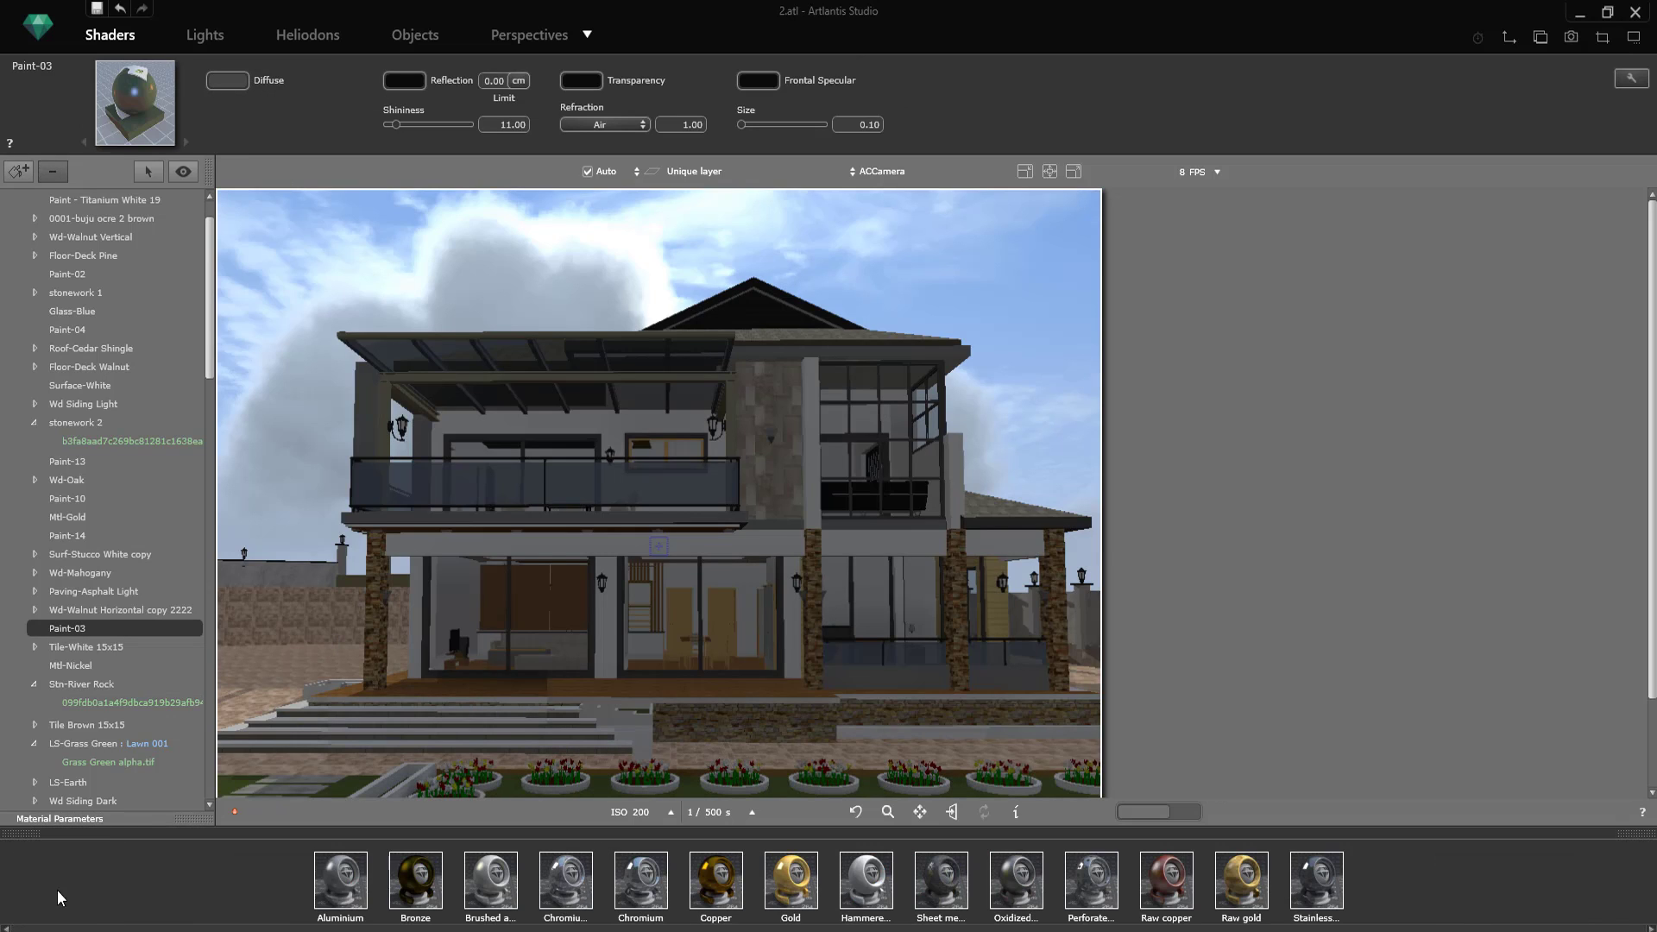
mouse_move(340, 880)
mouse_down()
mouse_move(517, 811)
mouse_move(942, 417)
mouse_up()
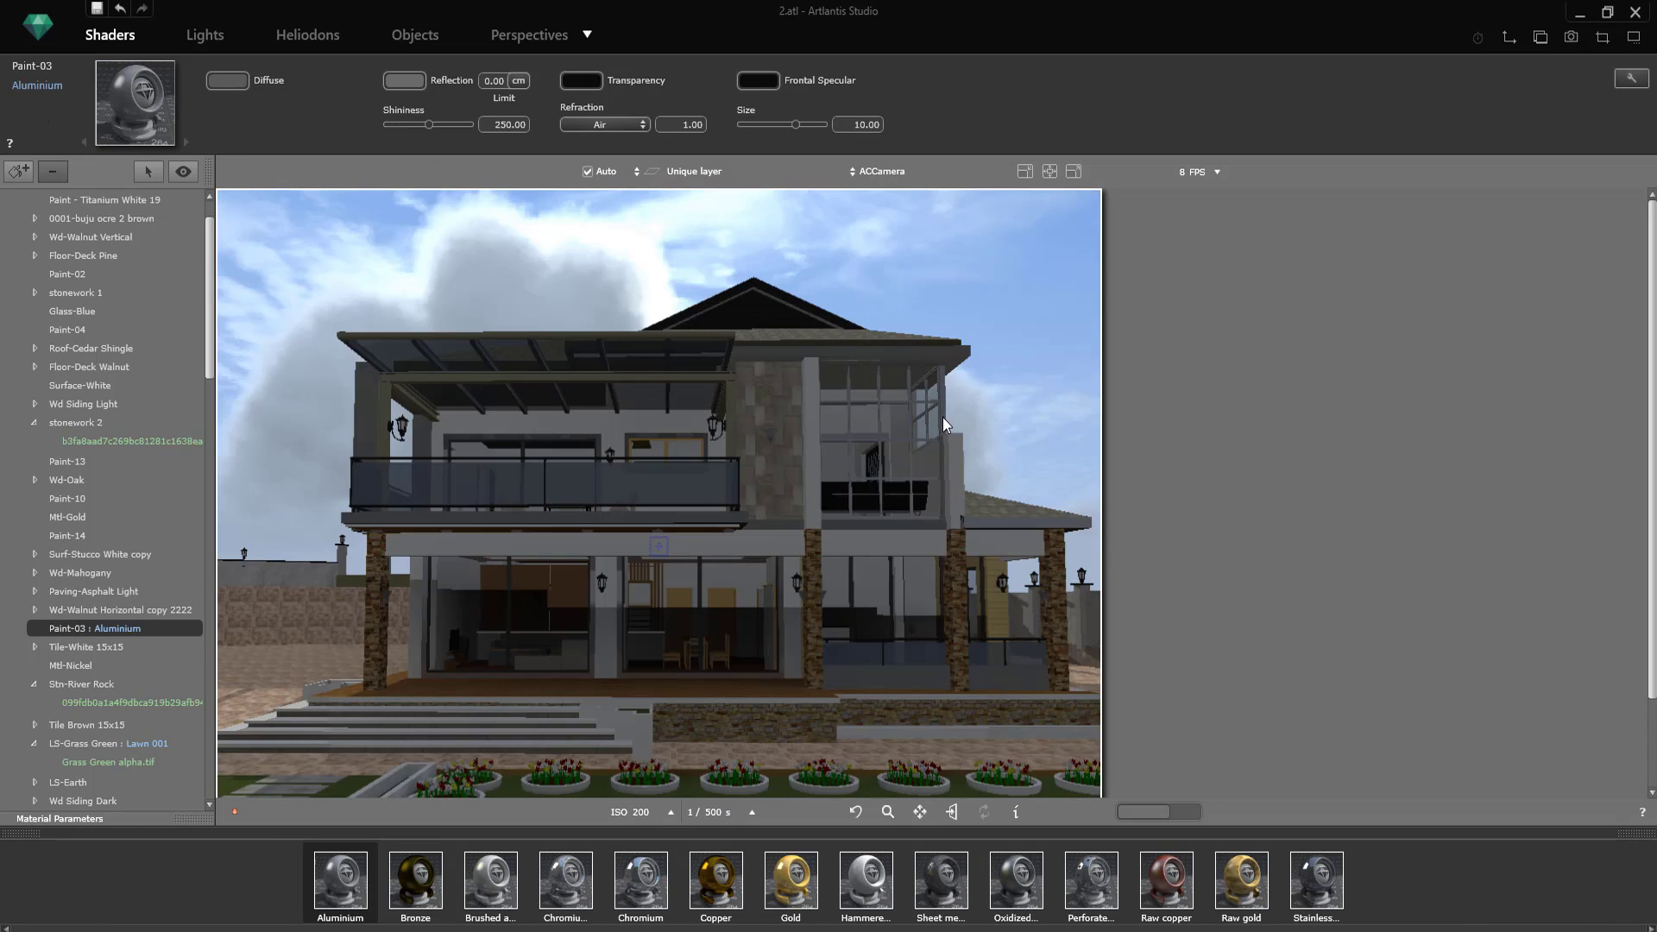
Step: Set the diffuse and reflection colours of the window frames' Aluminium shader to near black
click(227, 79)
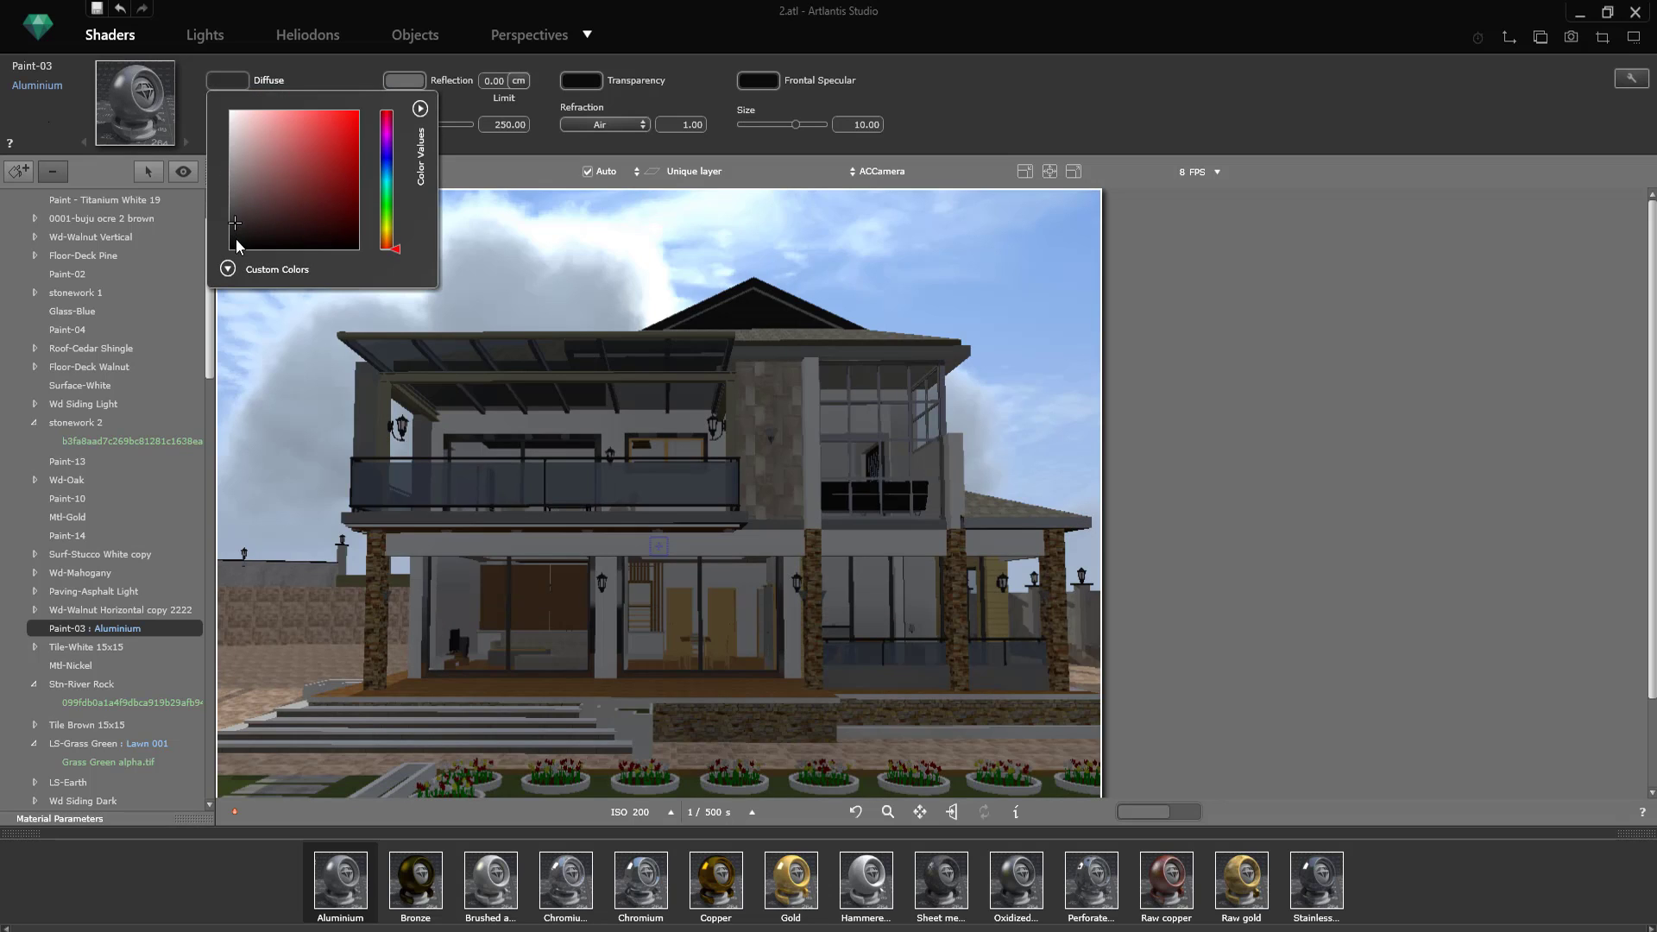
click(404, 80)
click(404, 80)
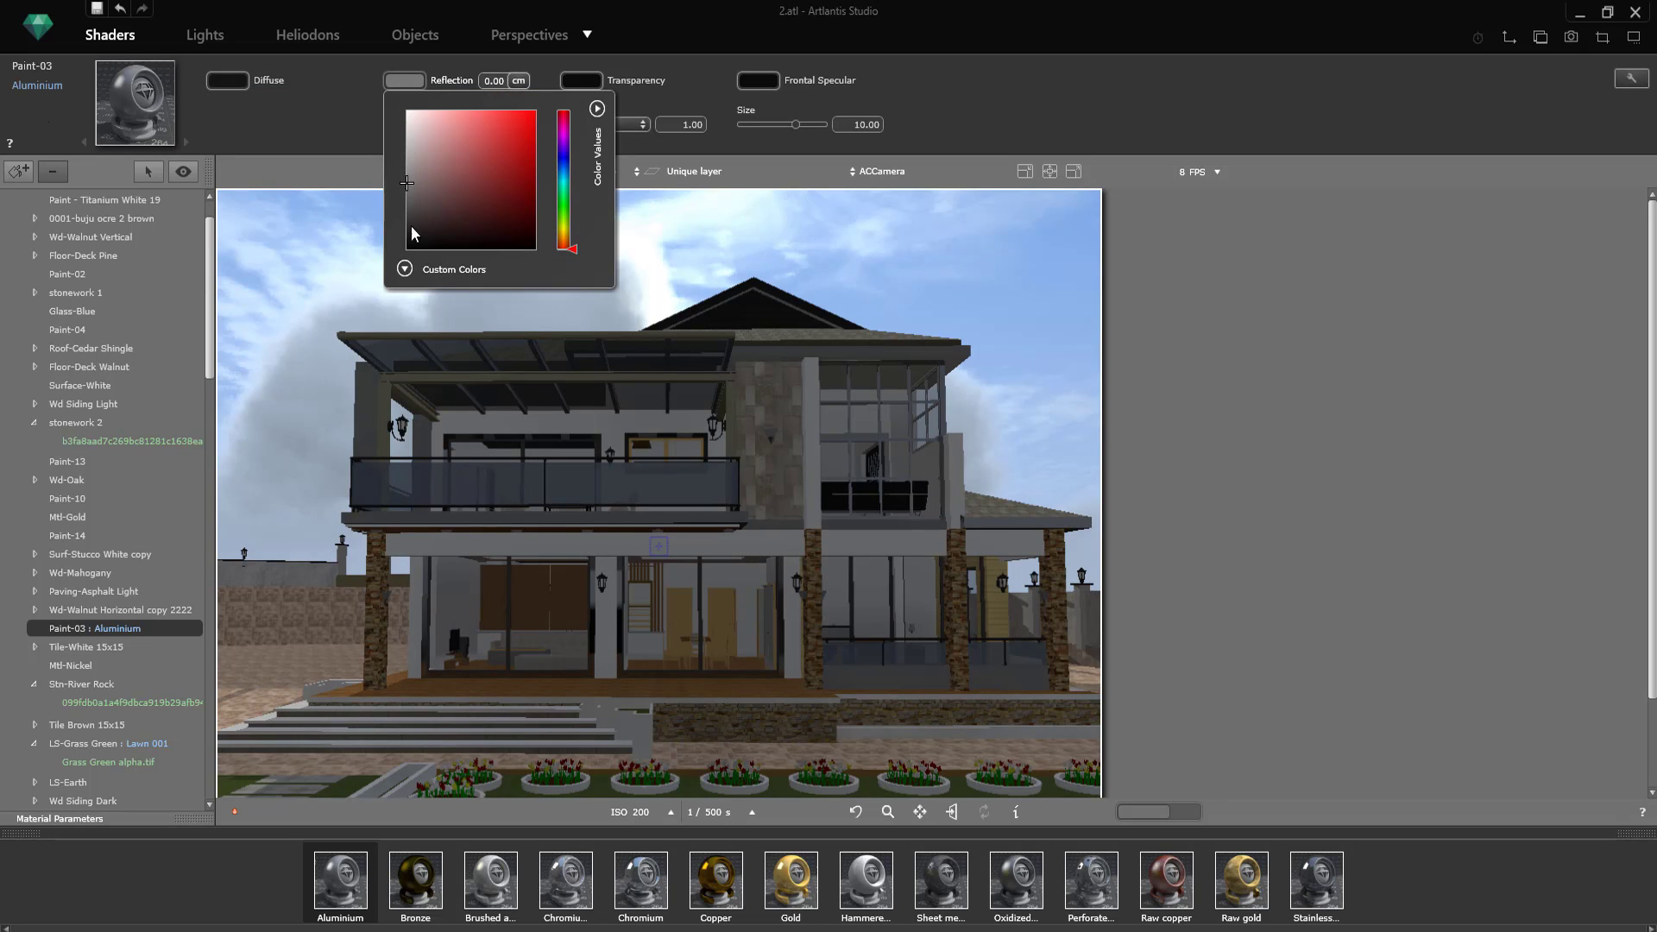
click(411, 249)
click(309, 107)
Step: Apply the Glass Light Plane shader to the house's Glass-Blue material
click(130, 931)
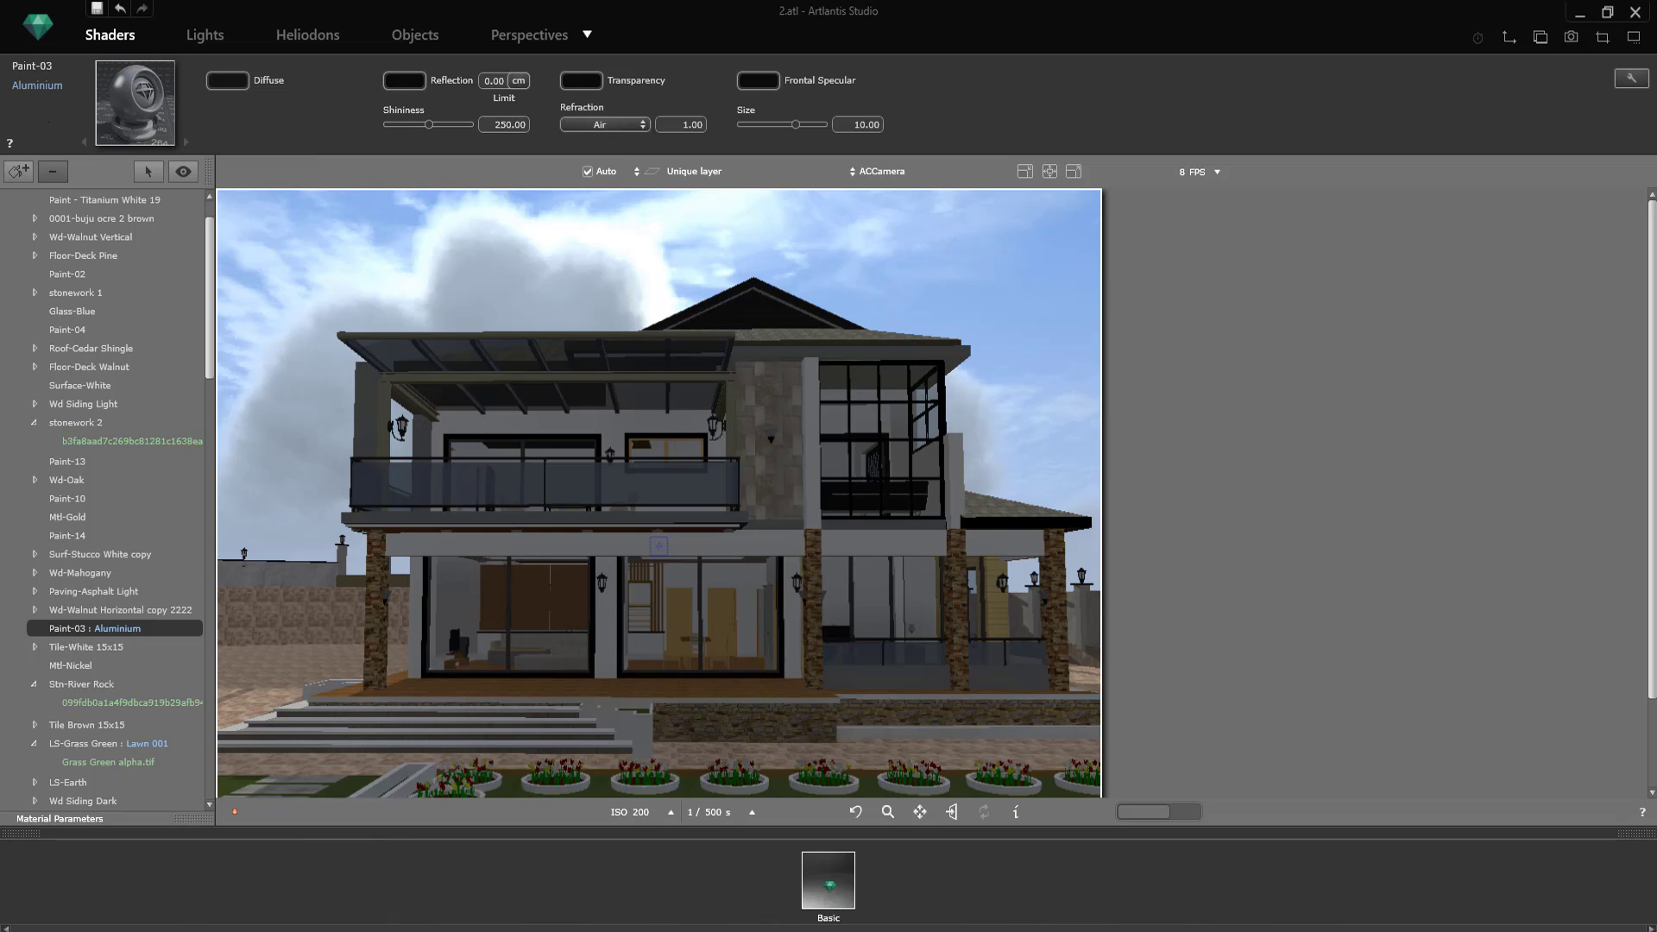
click(54, 931)
click(70, 876)
drag(978, 881, 706, 485)
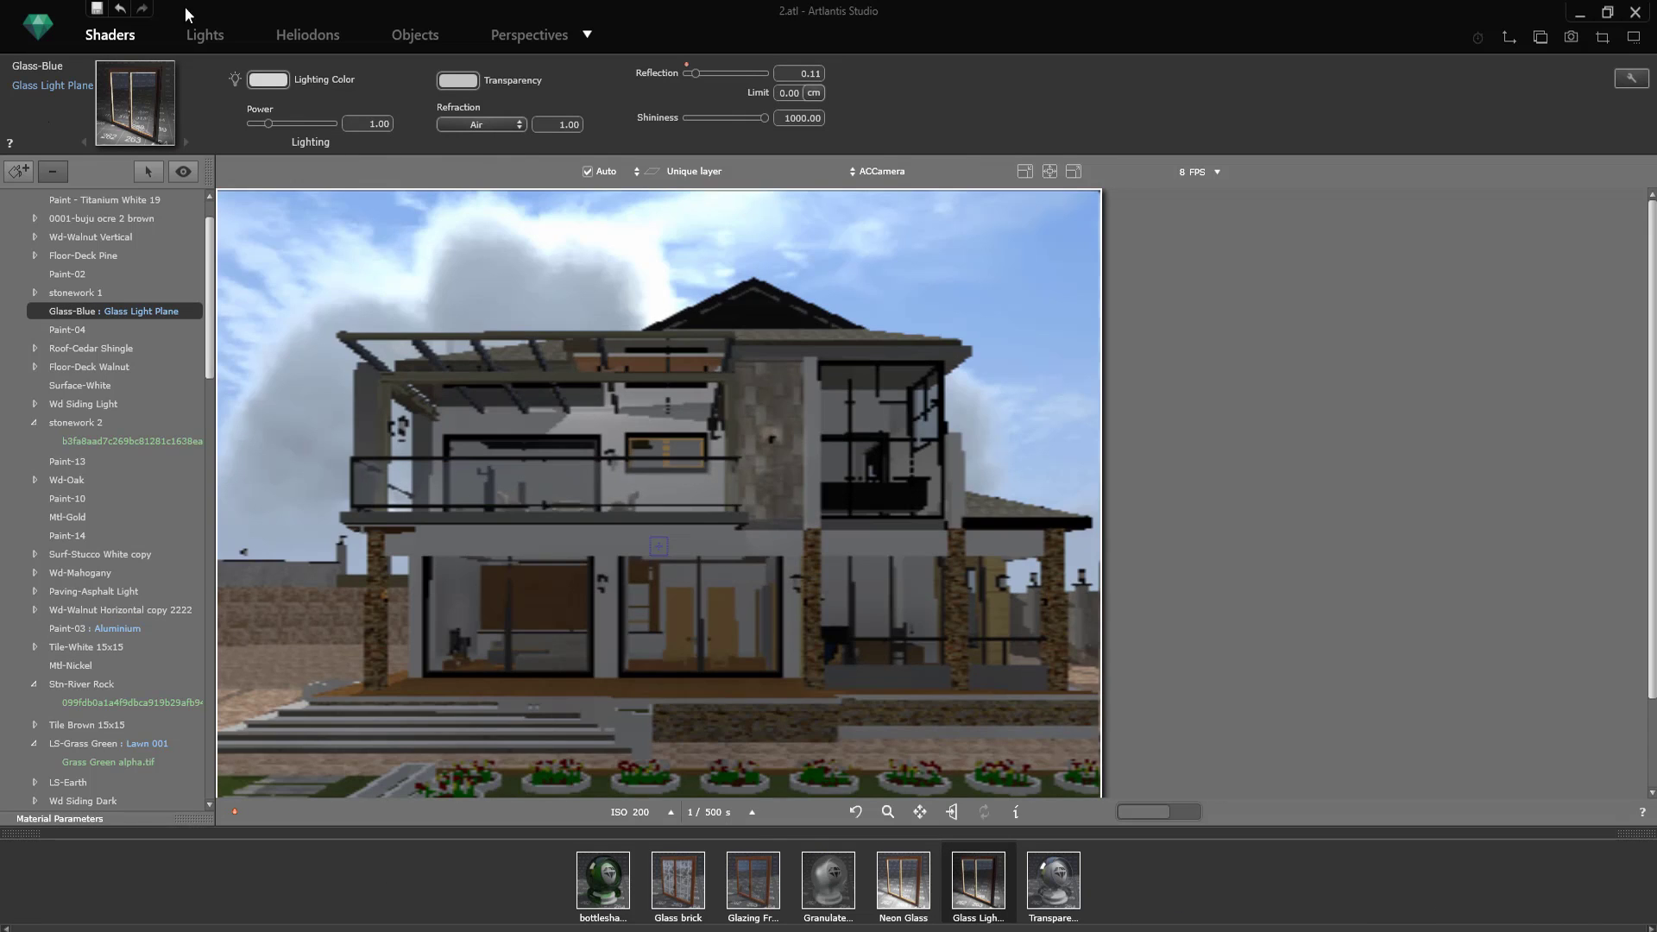
Step: Darken the lighting colour of the Glass-Blue shader to dark grey and its transparency colour to a medium grey
click(268, 79)
mouse_move(273, 190)
mouse_down()
mouse_move(271, 164)
mouse_move(275, 213)
mouse_up()
click(458, 80)
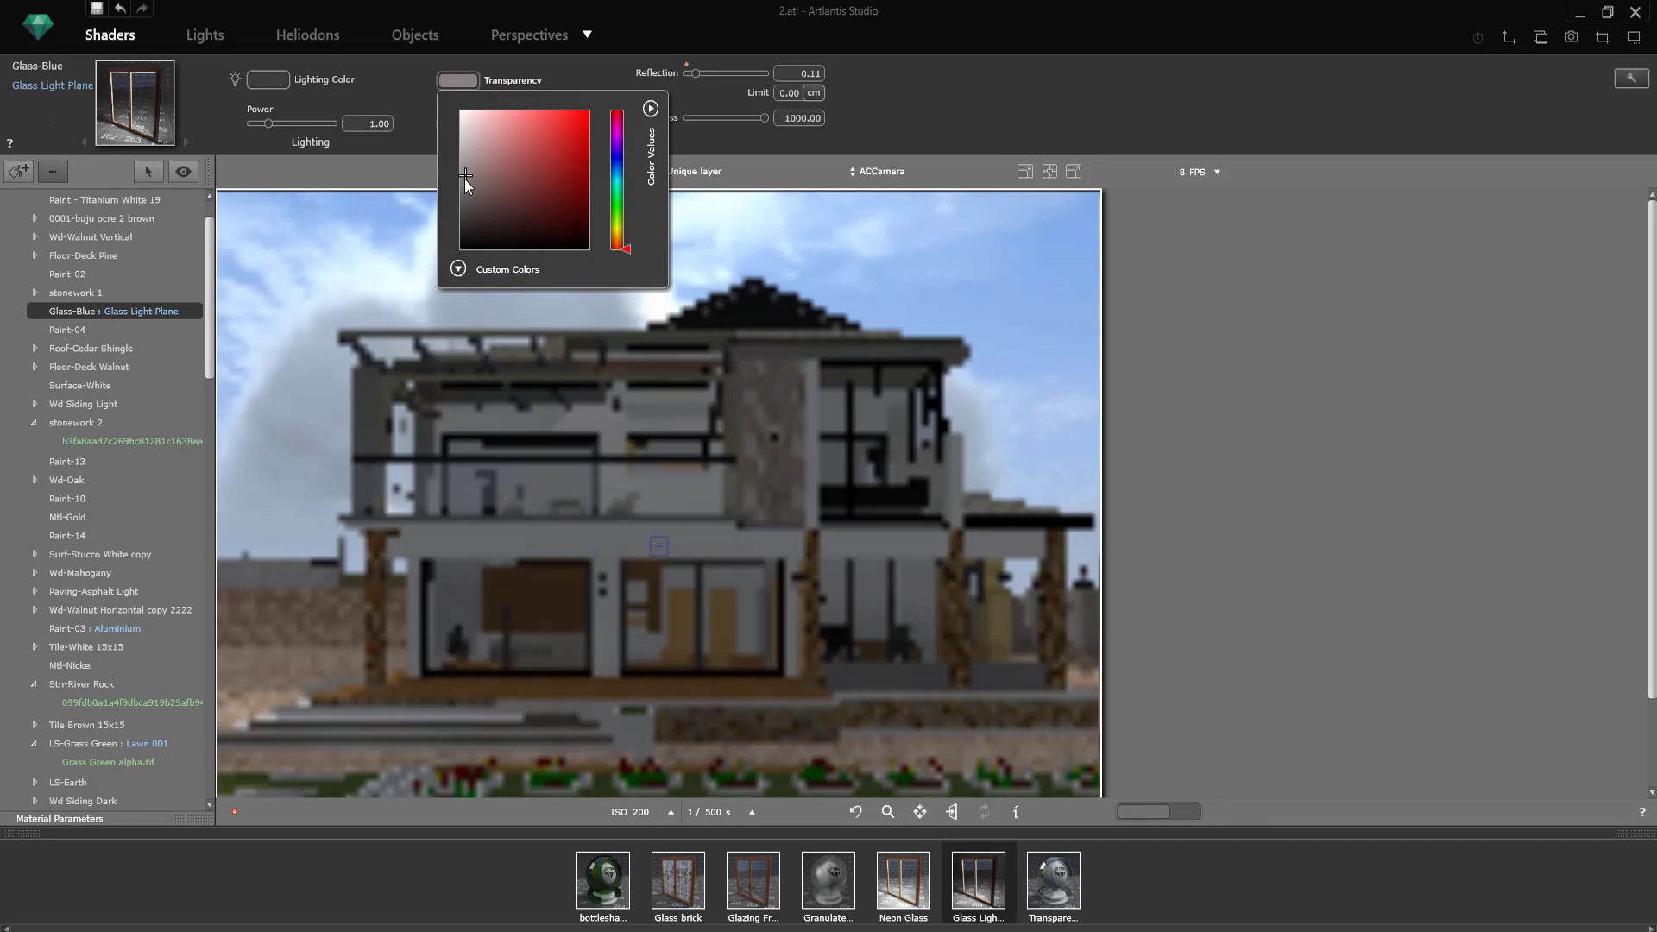
click(464, 176)
click(464, 196)
click(774, 237)
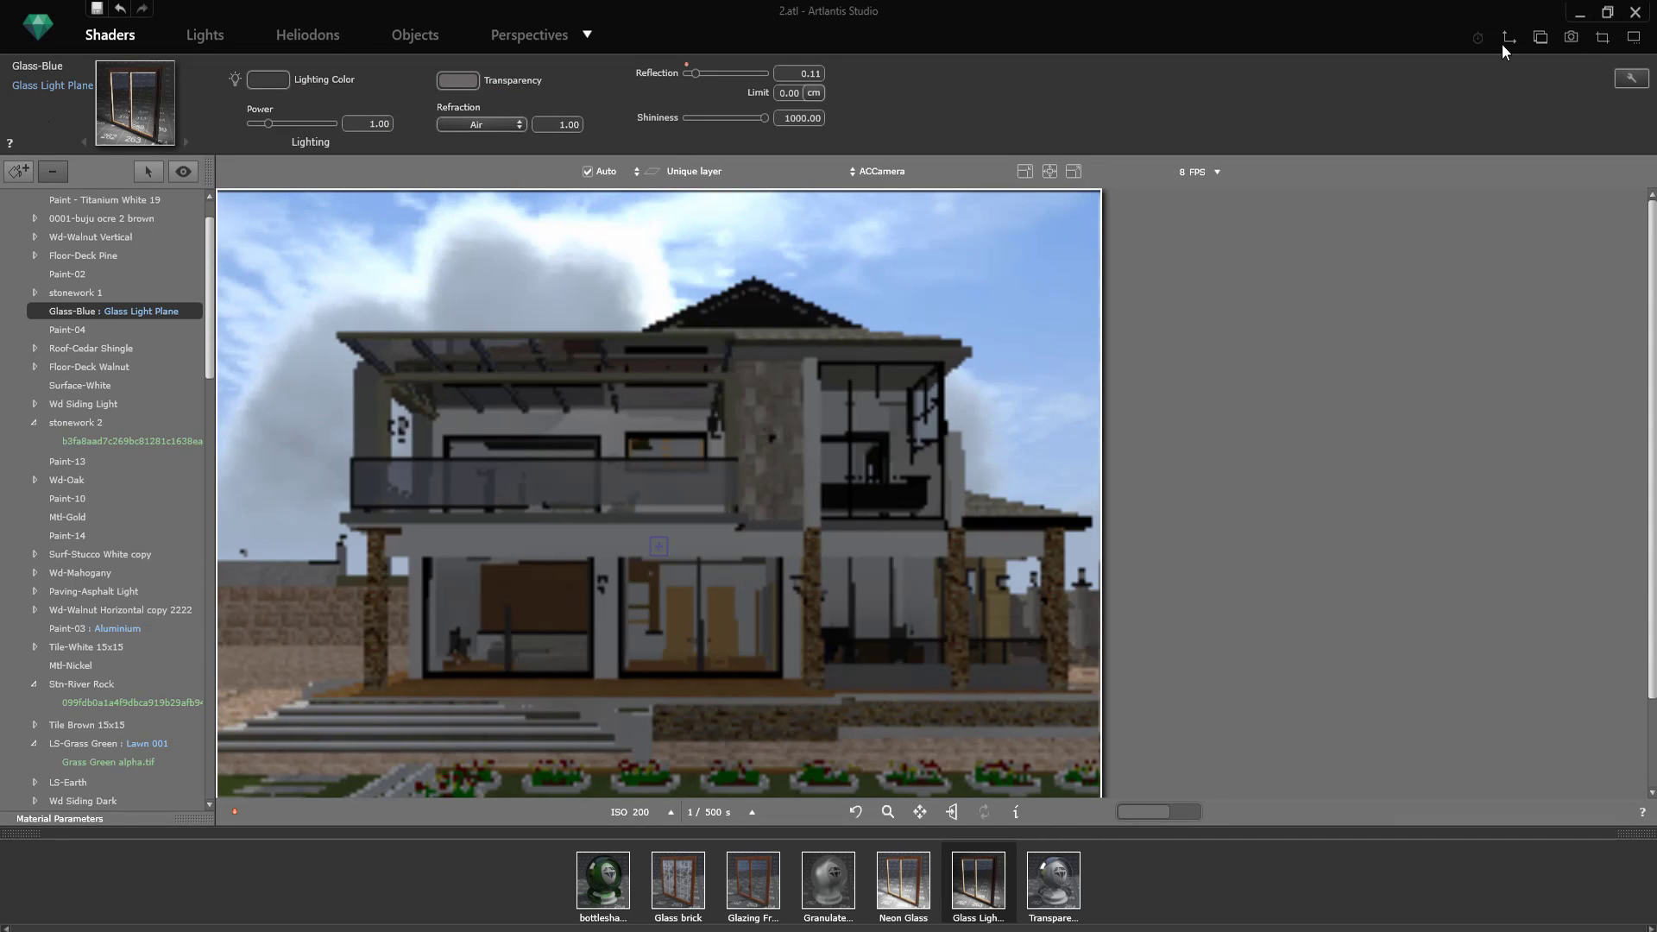
Step: Adjust the ACCamera's height and target point in the 2D side view to reframe the front of the house
click(1508, 41)
click(1399, 524)
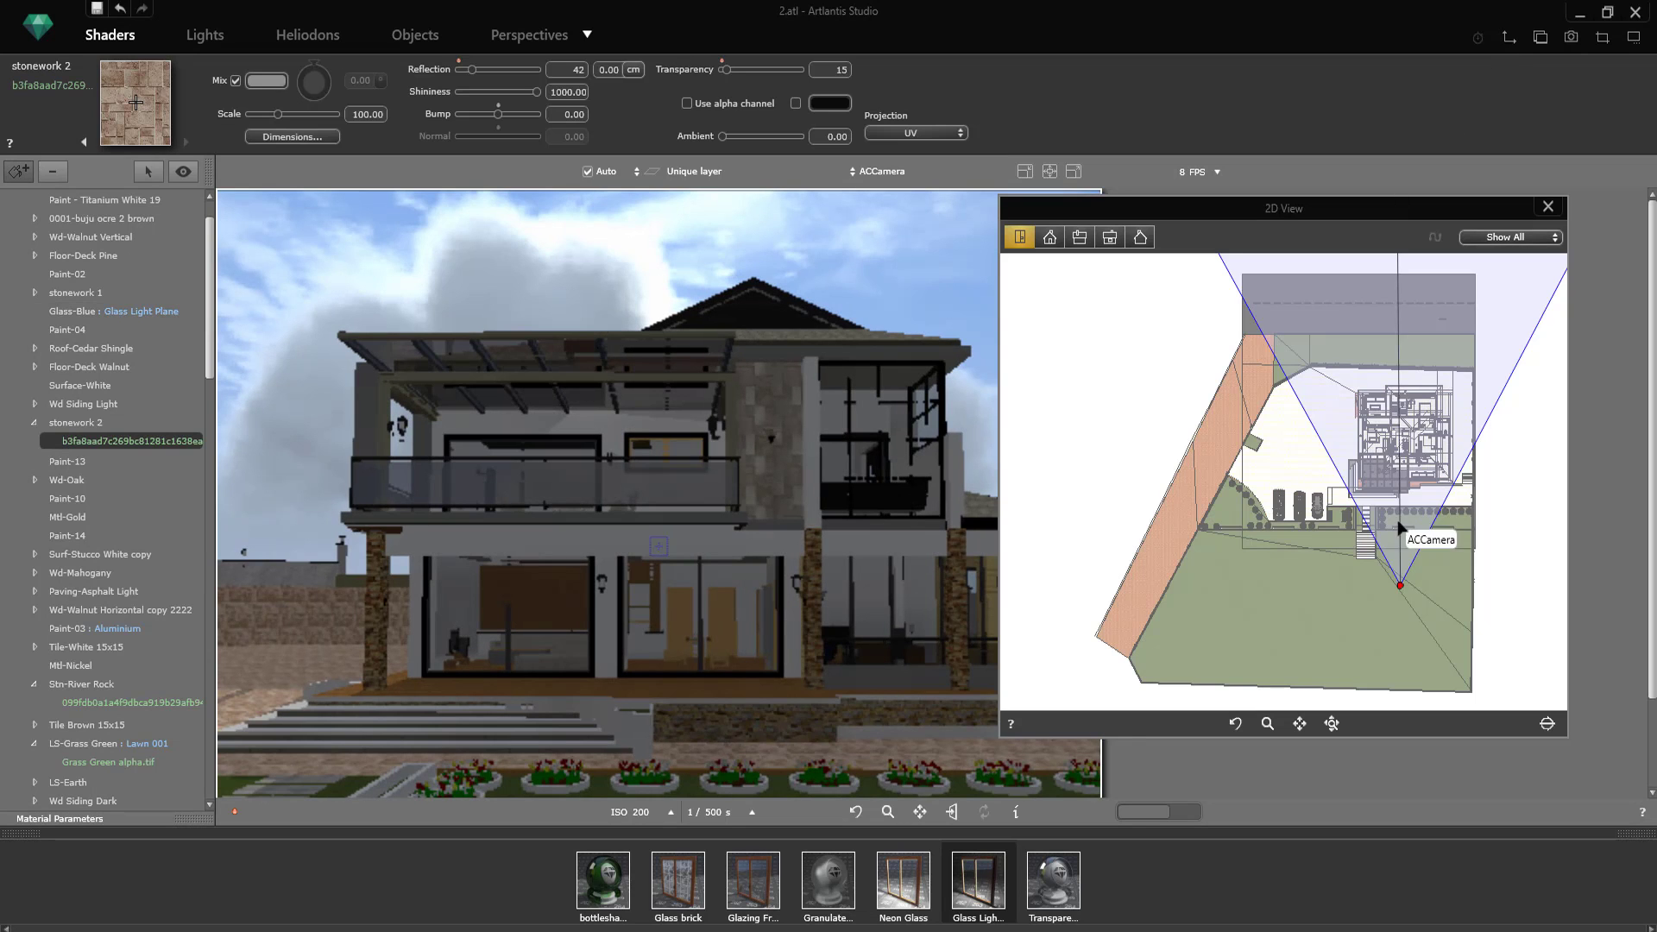
click(1051, 237)
click(1080, 238)
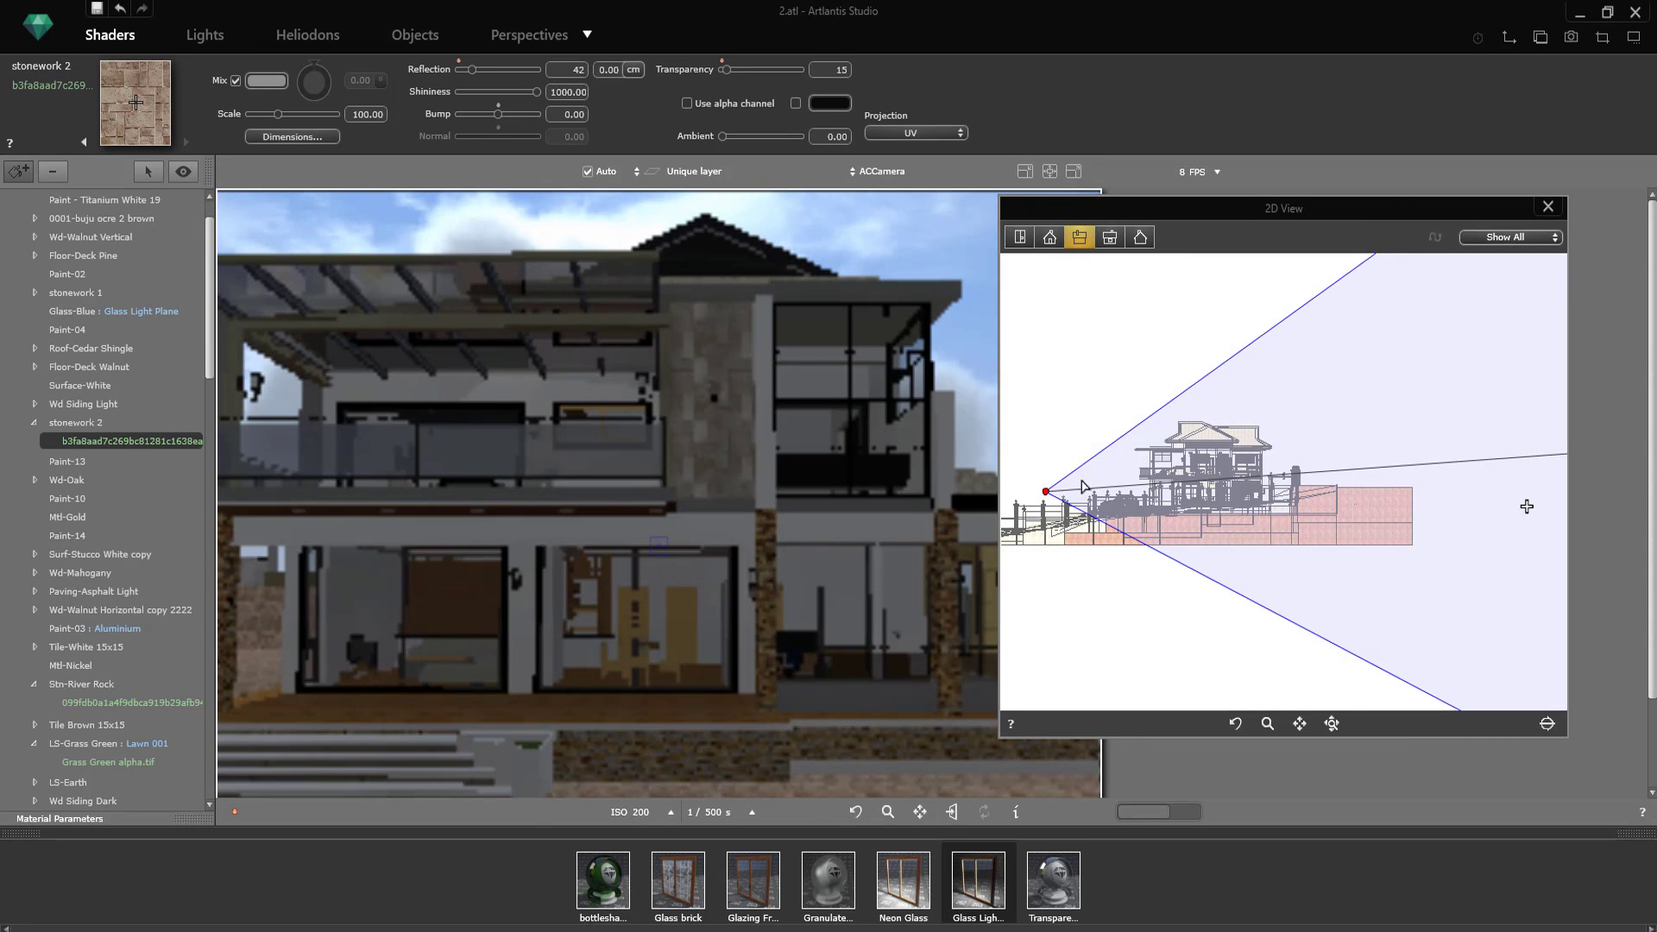
drag(1050, 480, 1050, 473)
scroll(1257, 464, down, 2)
drag(1473, 453, 1302, 467)
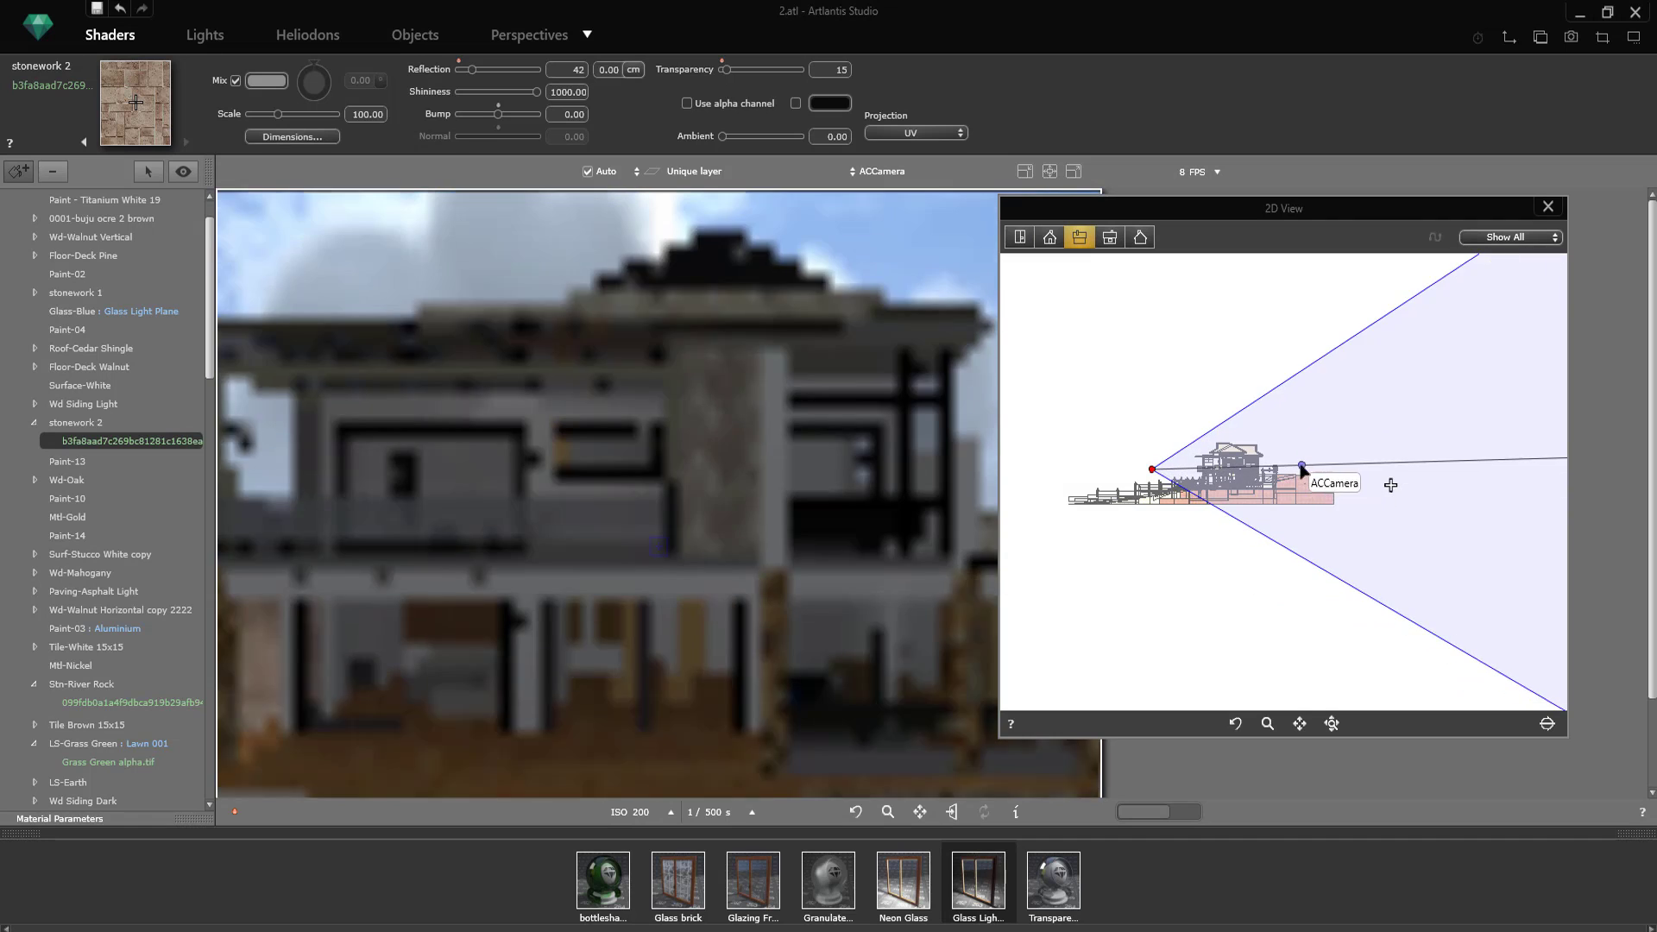
scroll(1200, 480, up, 4)
mouse_move(1181, 443)
mouse_down()
mouse_move(1204, 456)
mouse_move(1170, 453)
mouse_move(1191, 438)
mouse_up()
click(1549, 208)
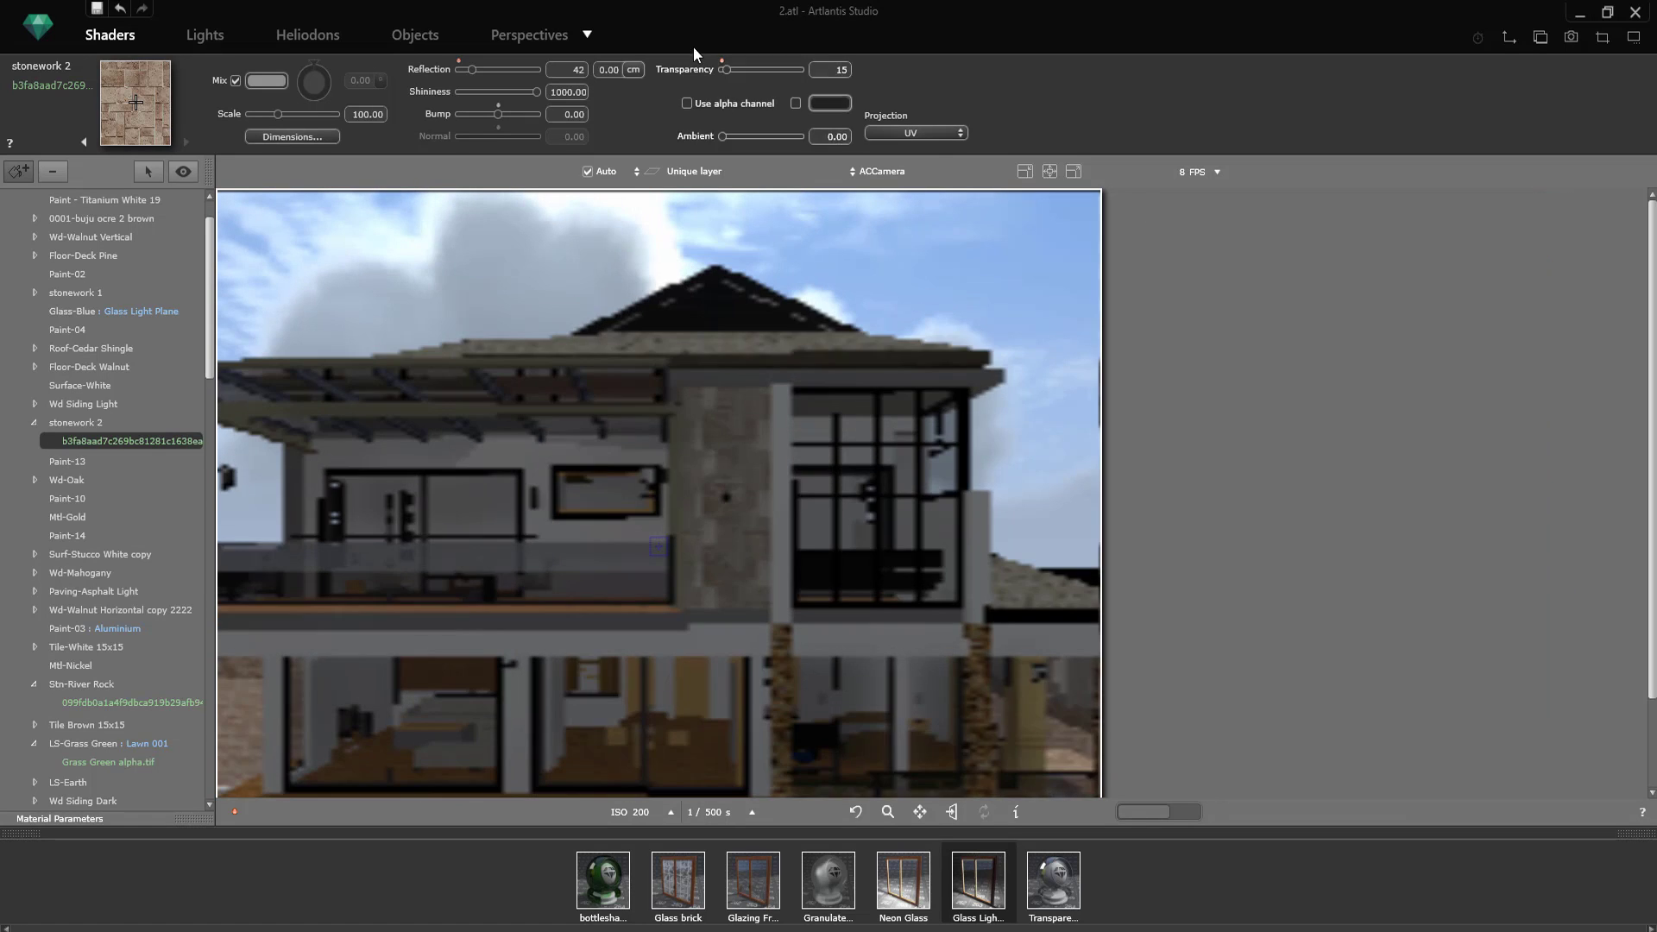
Step: Raise the physical camera's ISO to 379 and move the ACCamera back to include the terrace and entrance steps
click(541, 38)
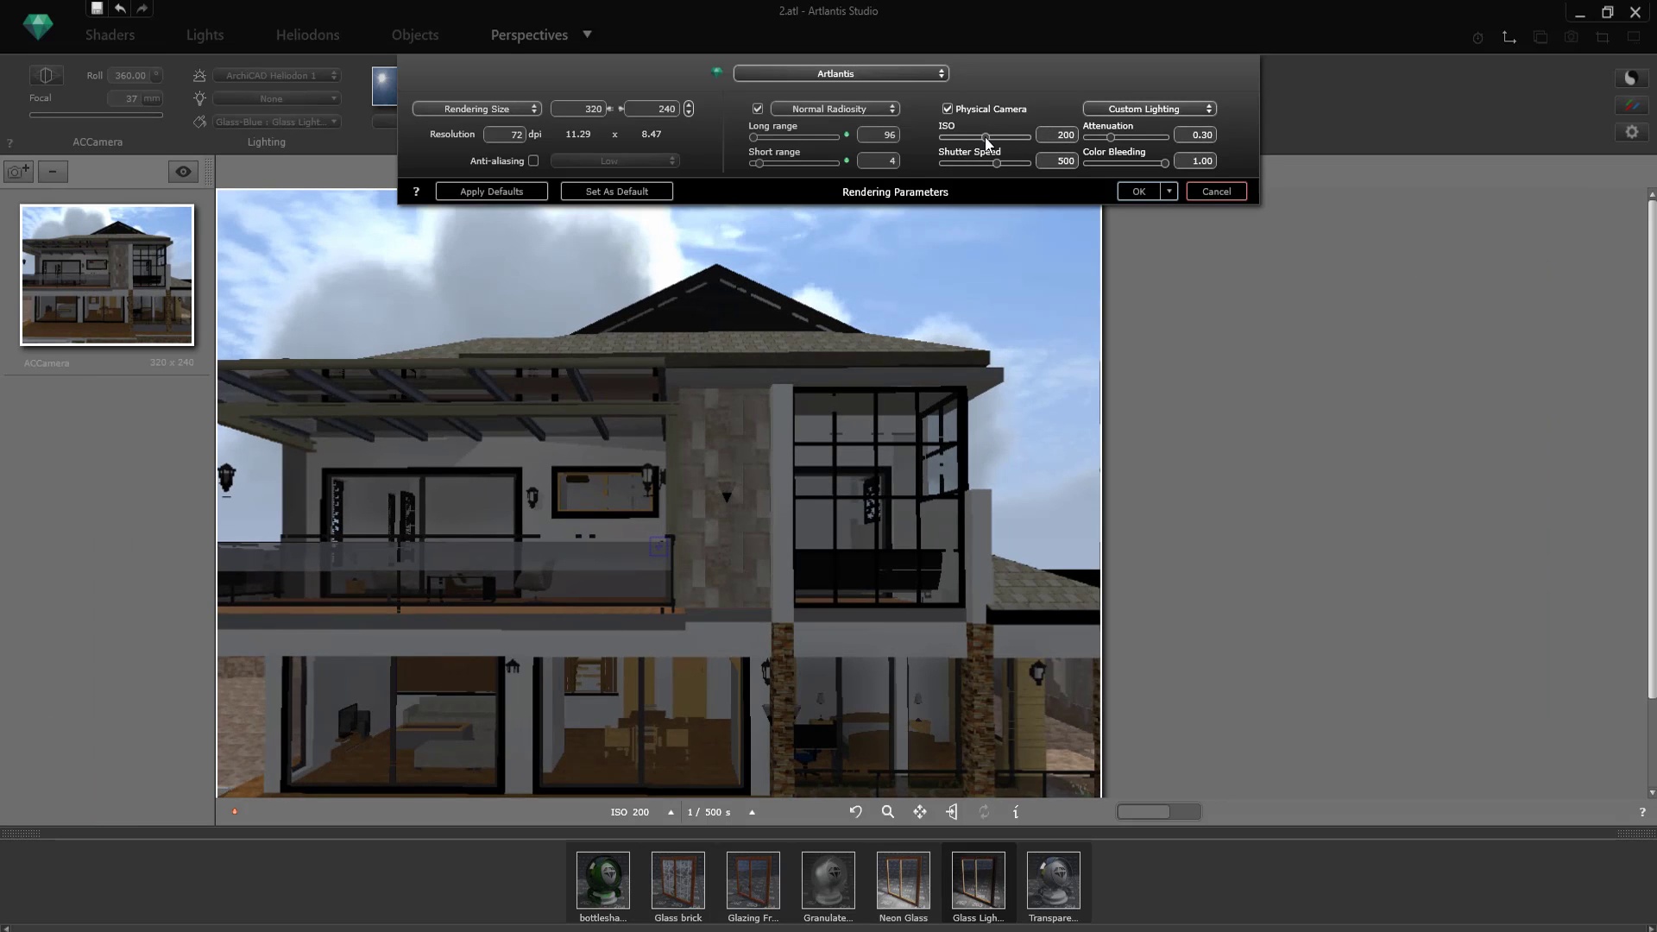
drag(980, 143, 992, 144)
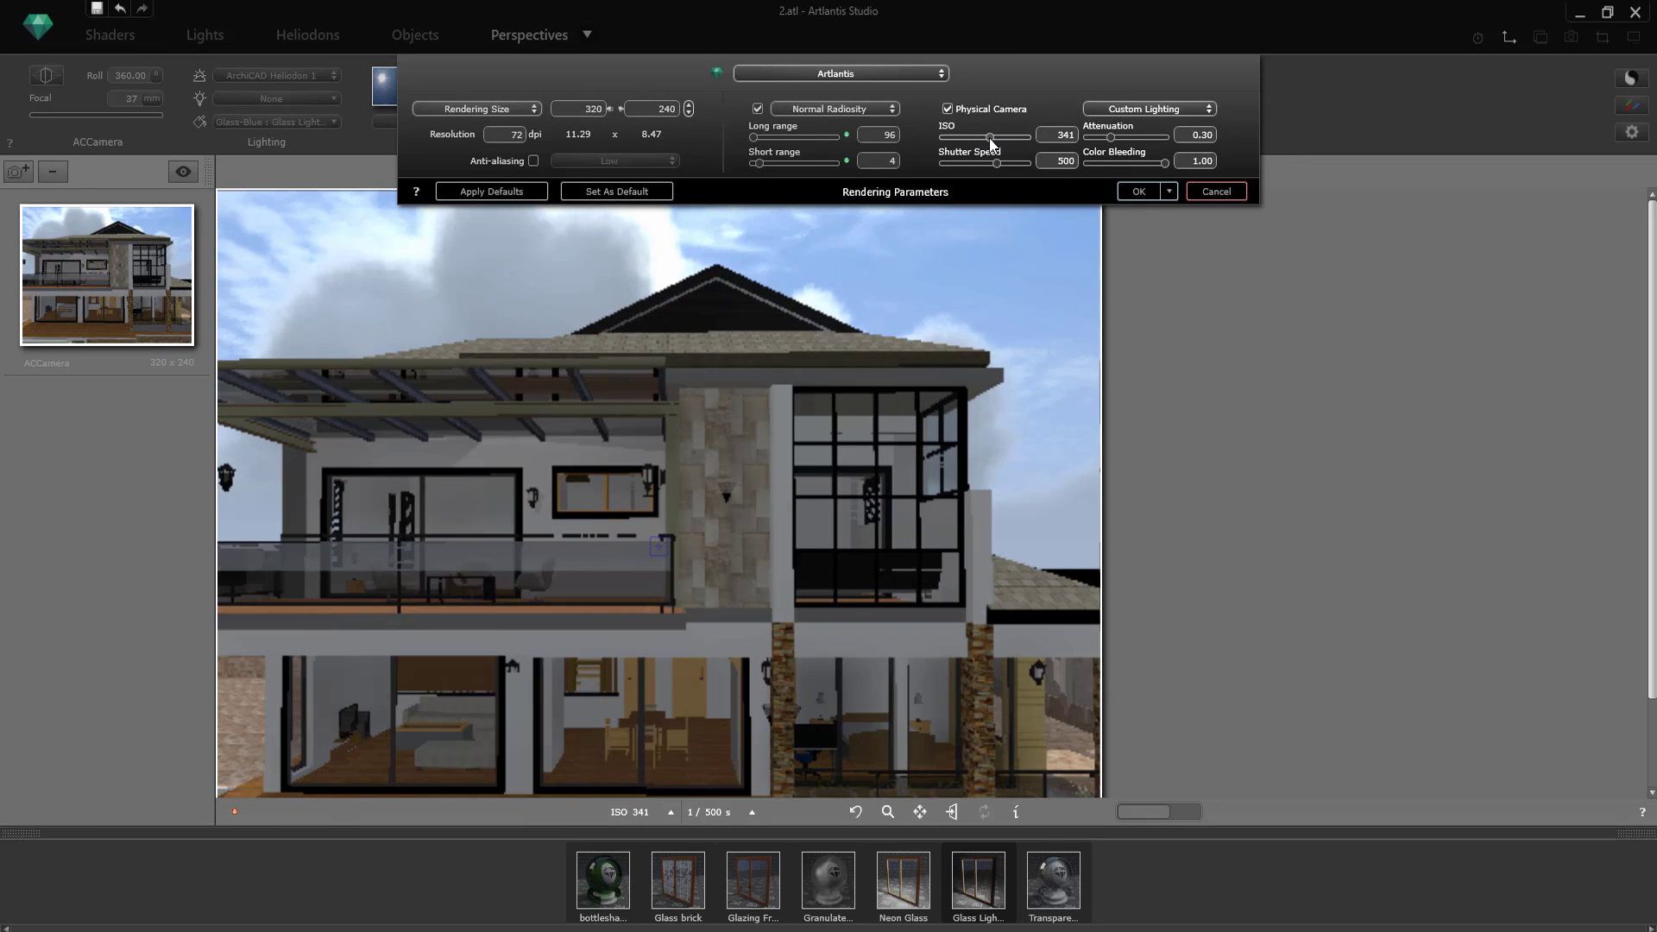
click(992, 433)
scroll(976, 448, down, 3)
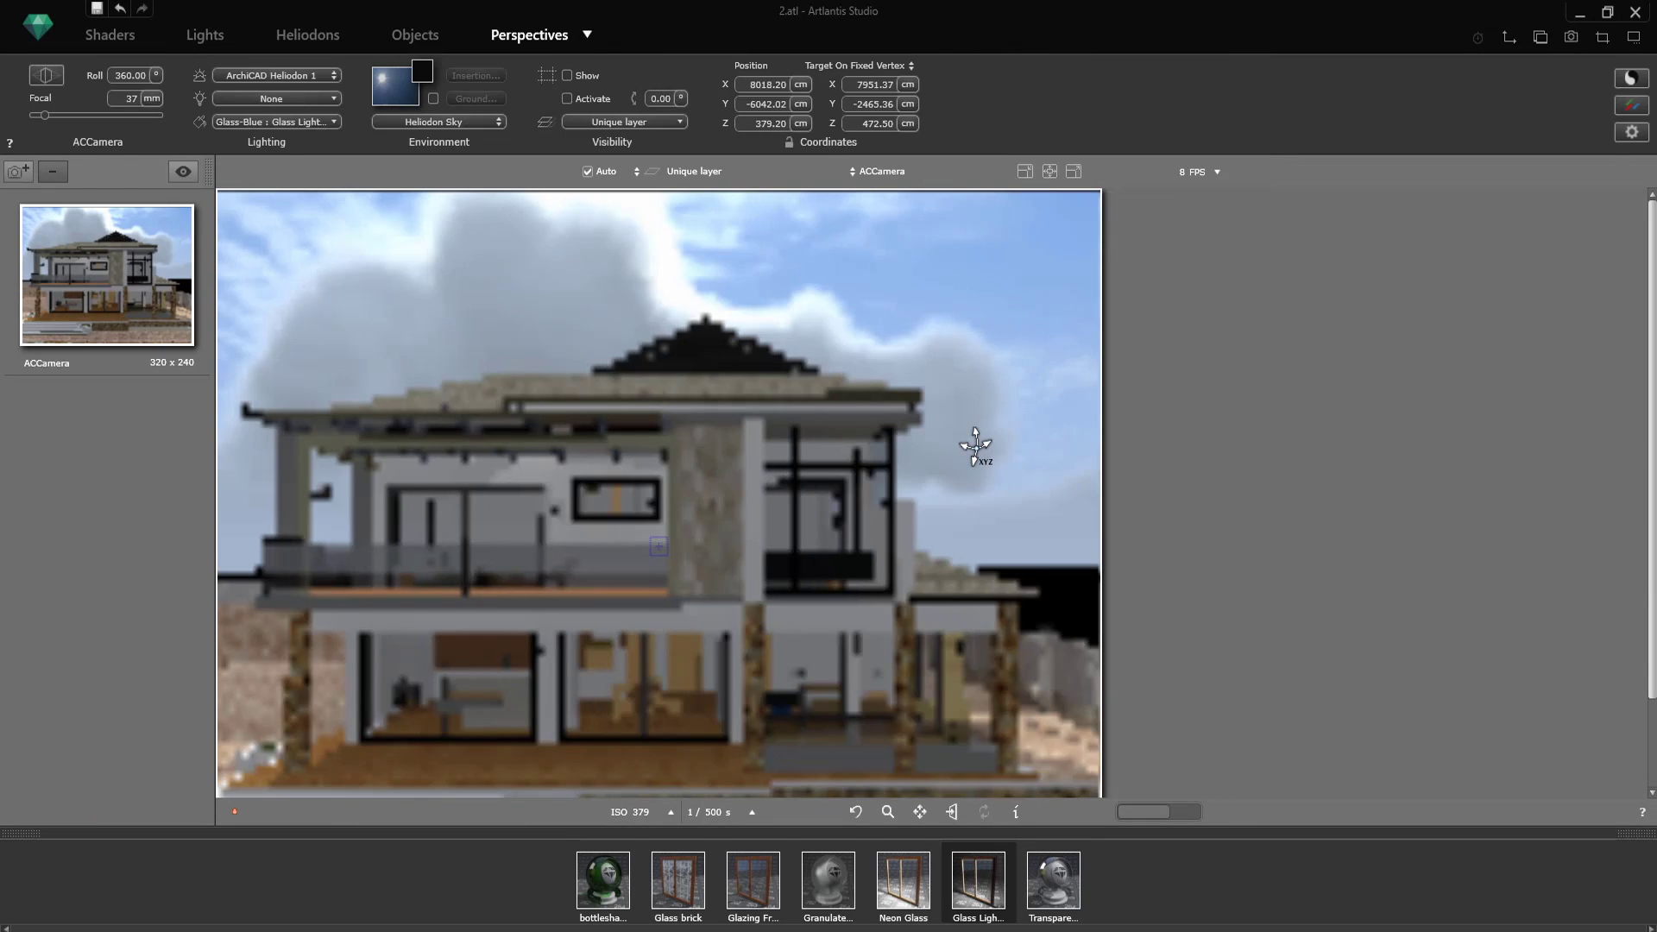
drag(1653, 449, 1653, 544)
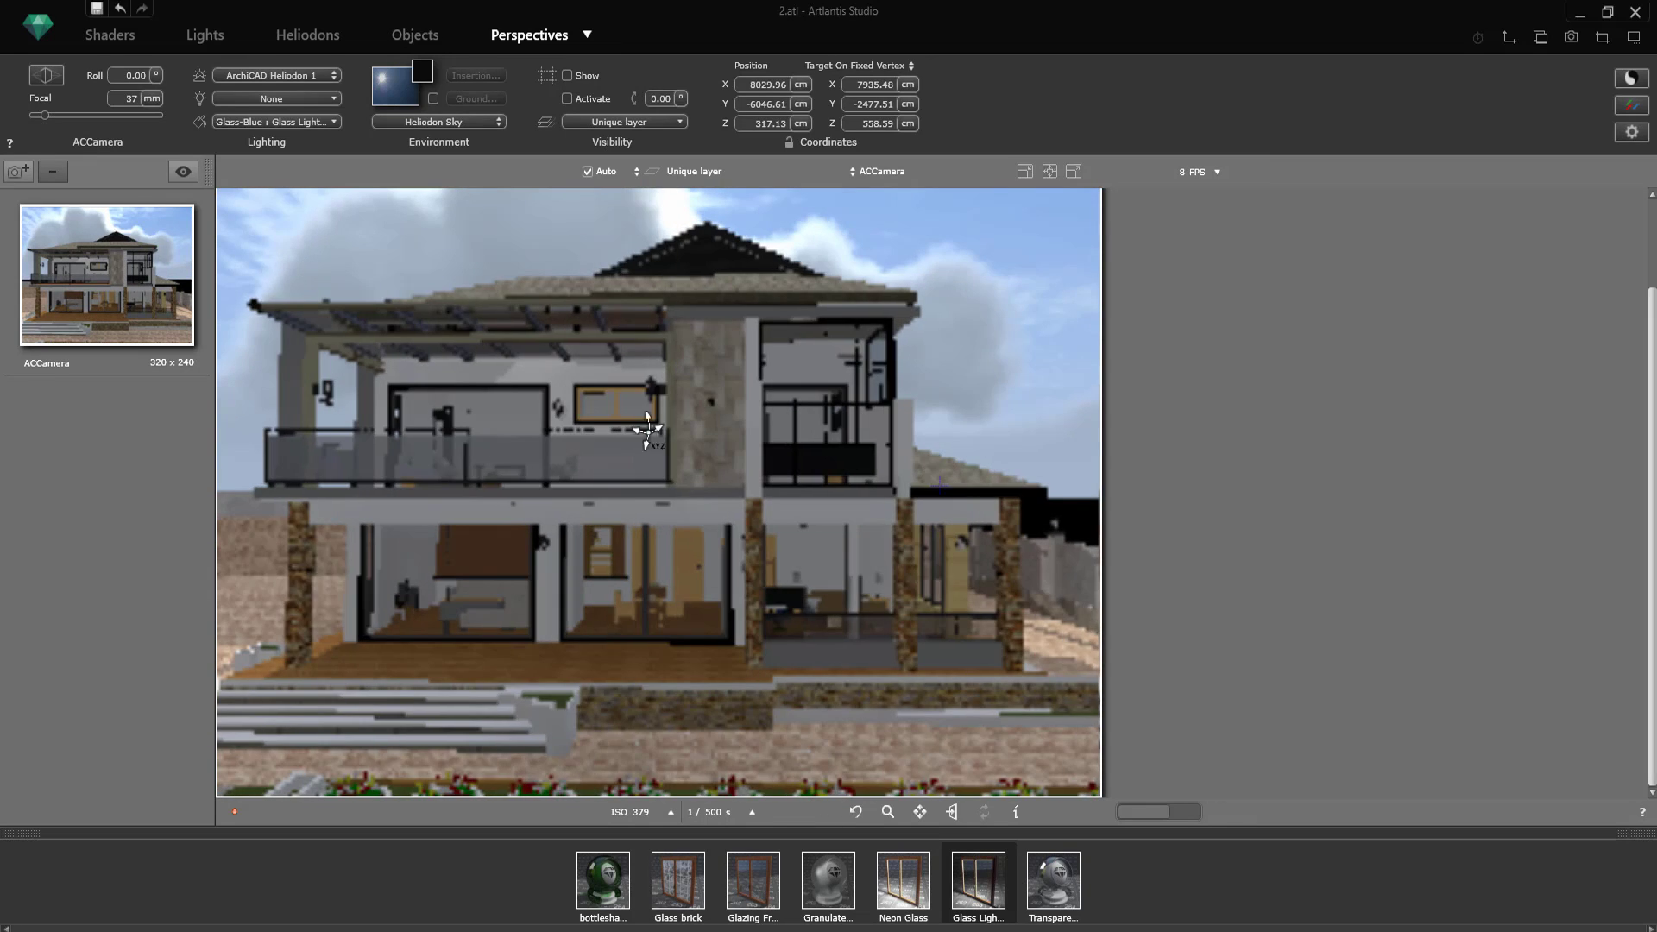
click(126, 34)
click(535, 36)
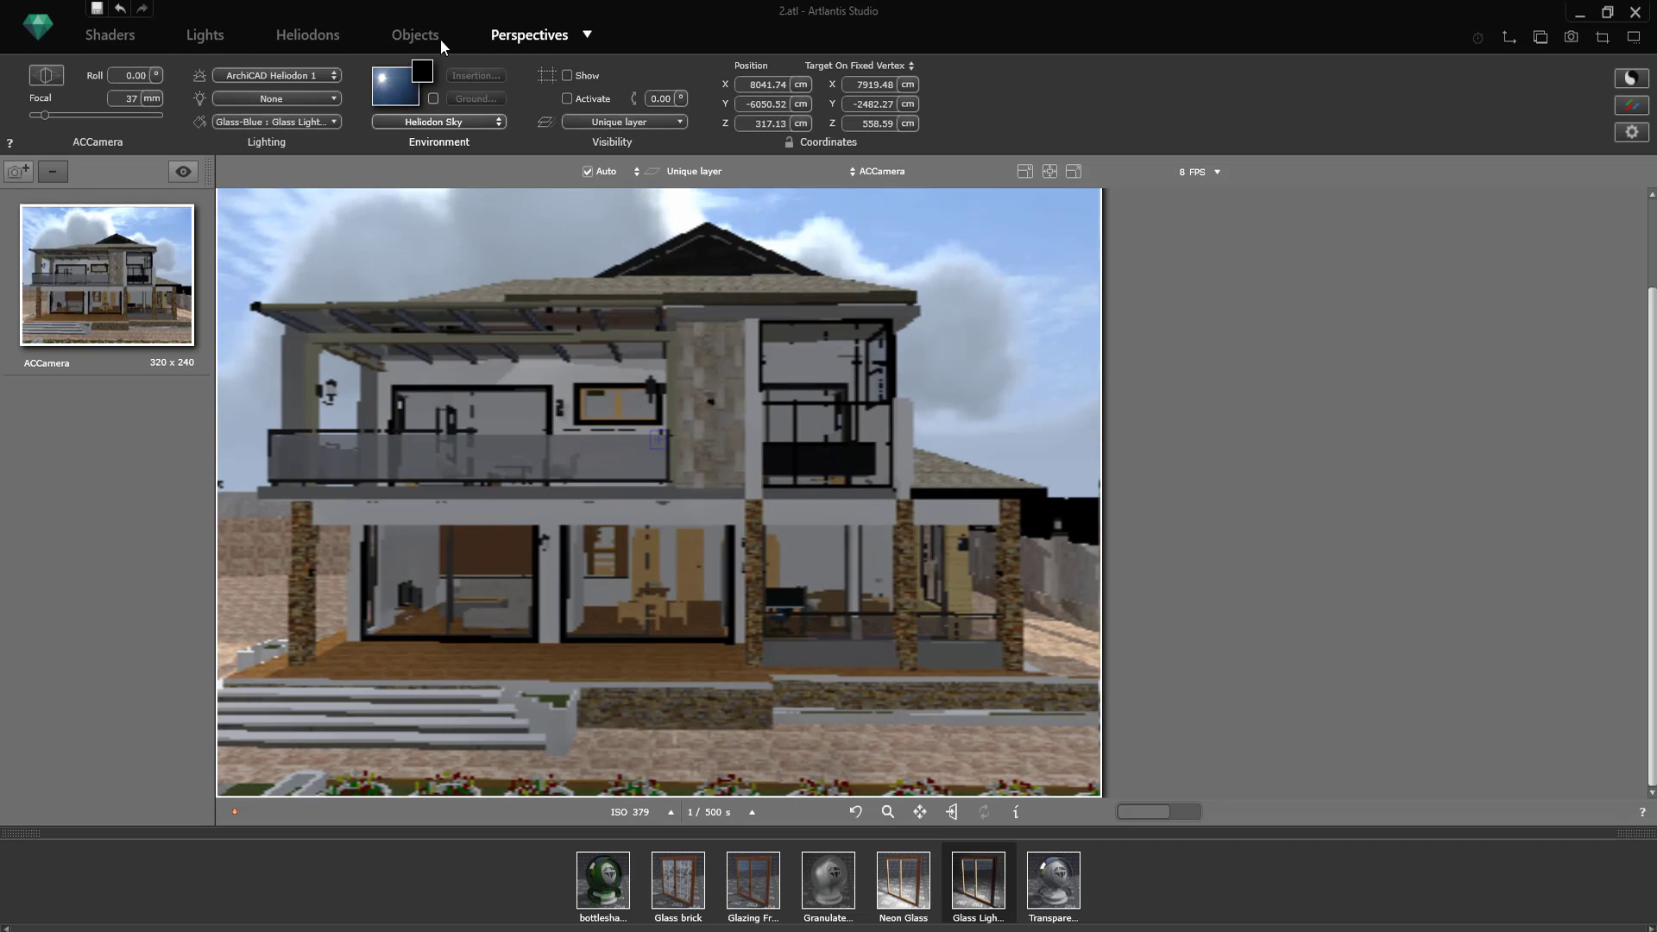
click(437, 36)
click(530, 36)
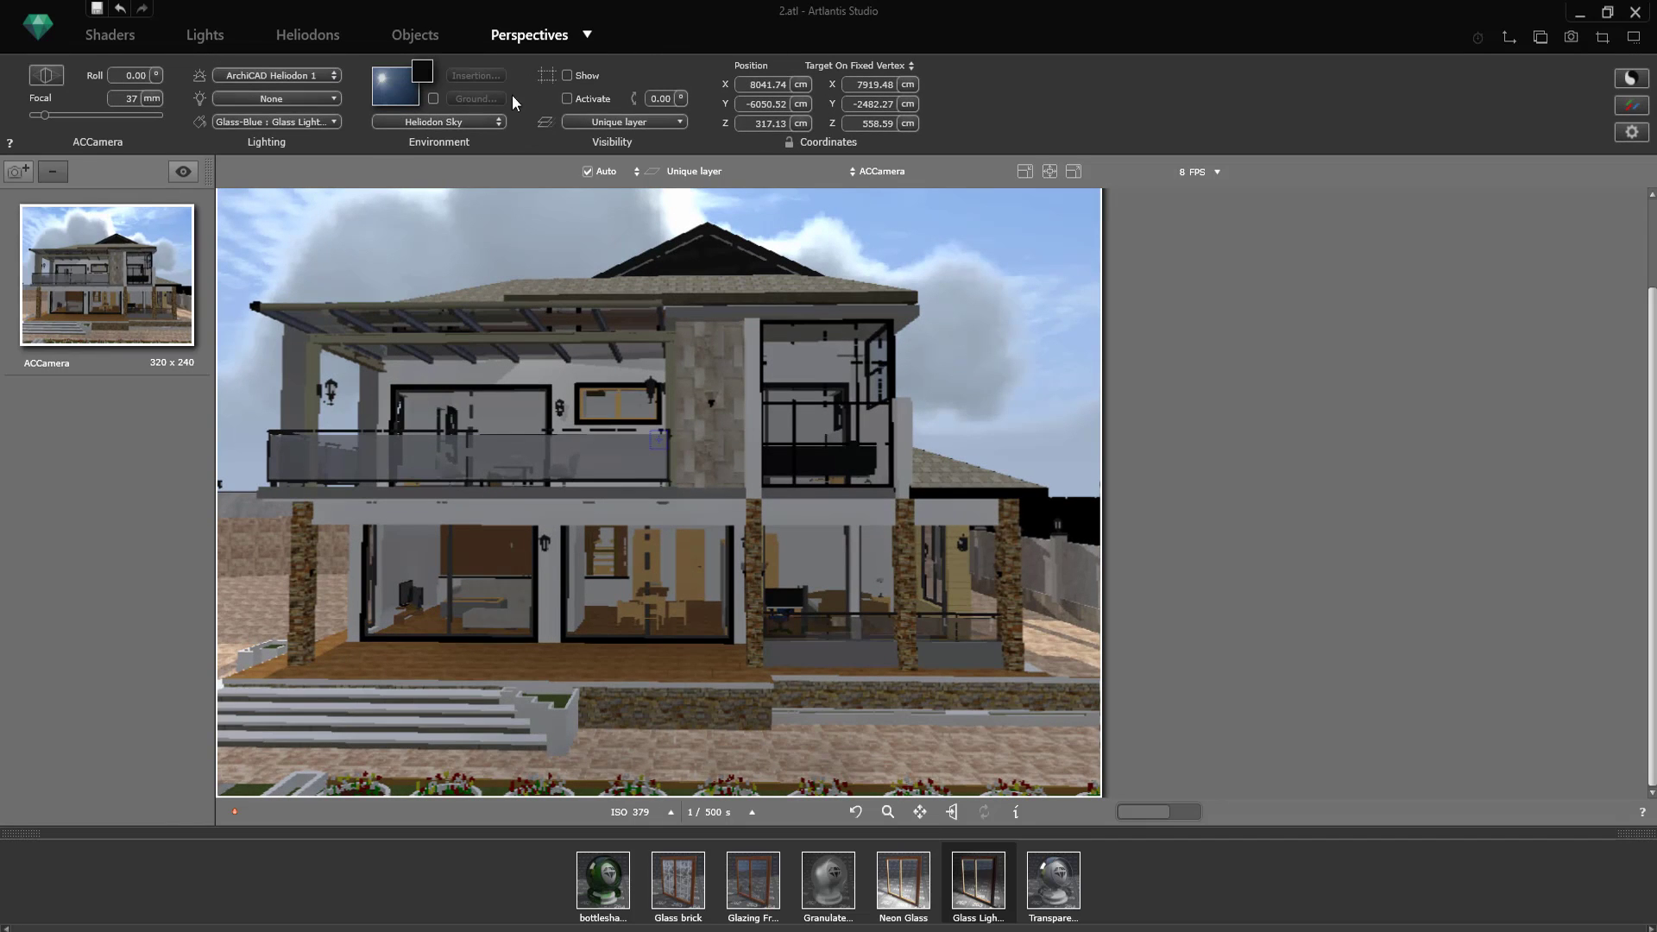
click(208, 36)
Step: Test fog and a mixed sky colour on ArchiCAD Heliodon 1, turn both off again, and set pollution to 0
click(311, 35)
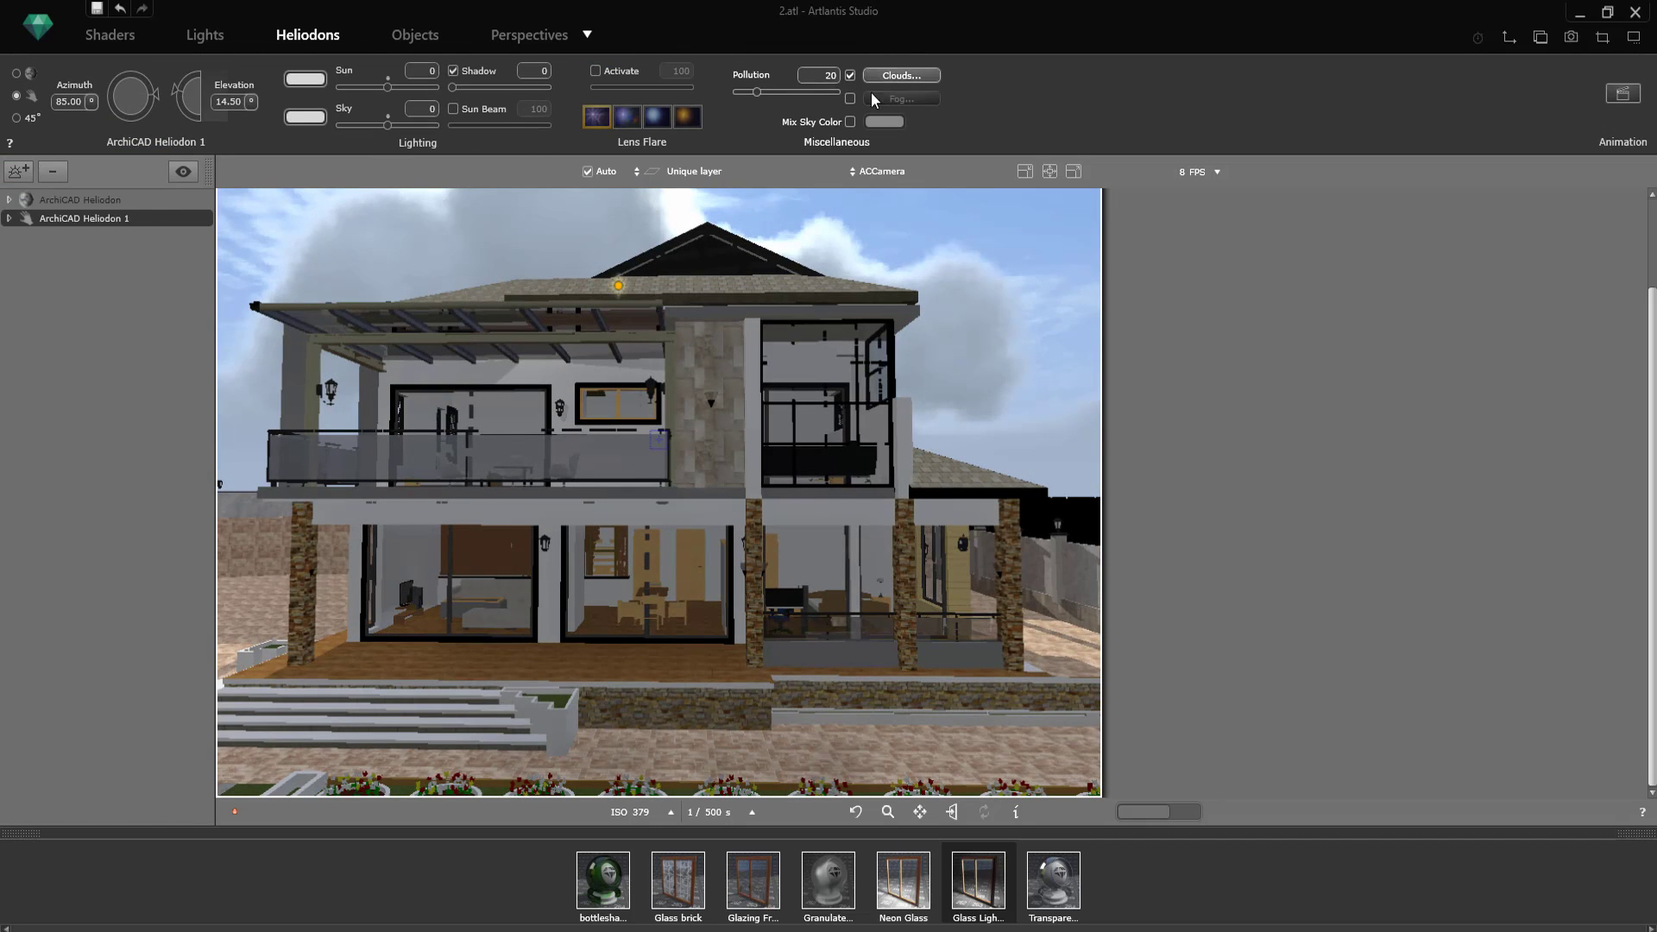
click(850, 98)
drag(759, 91, 837, 110)
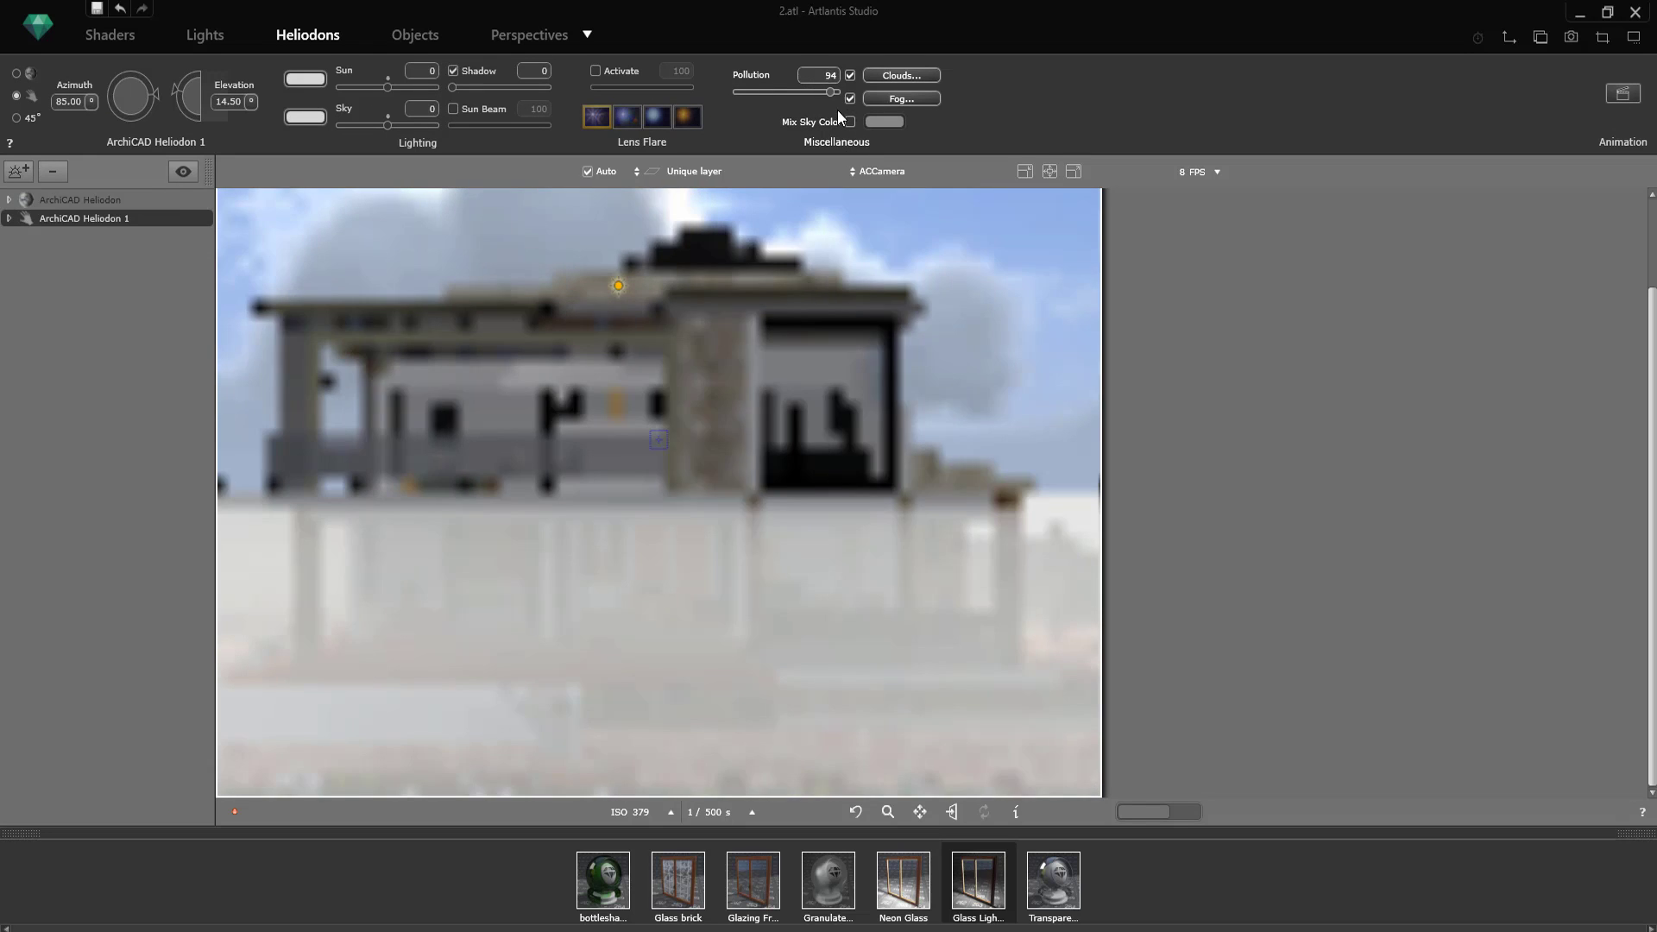
click(850, 122)
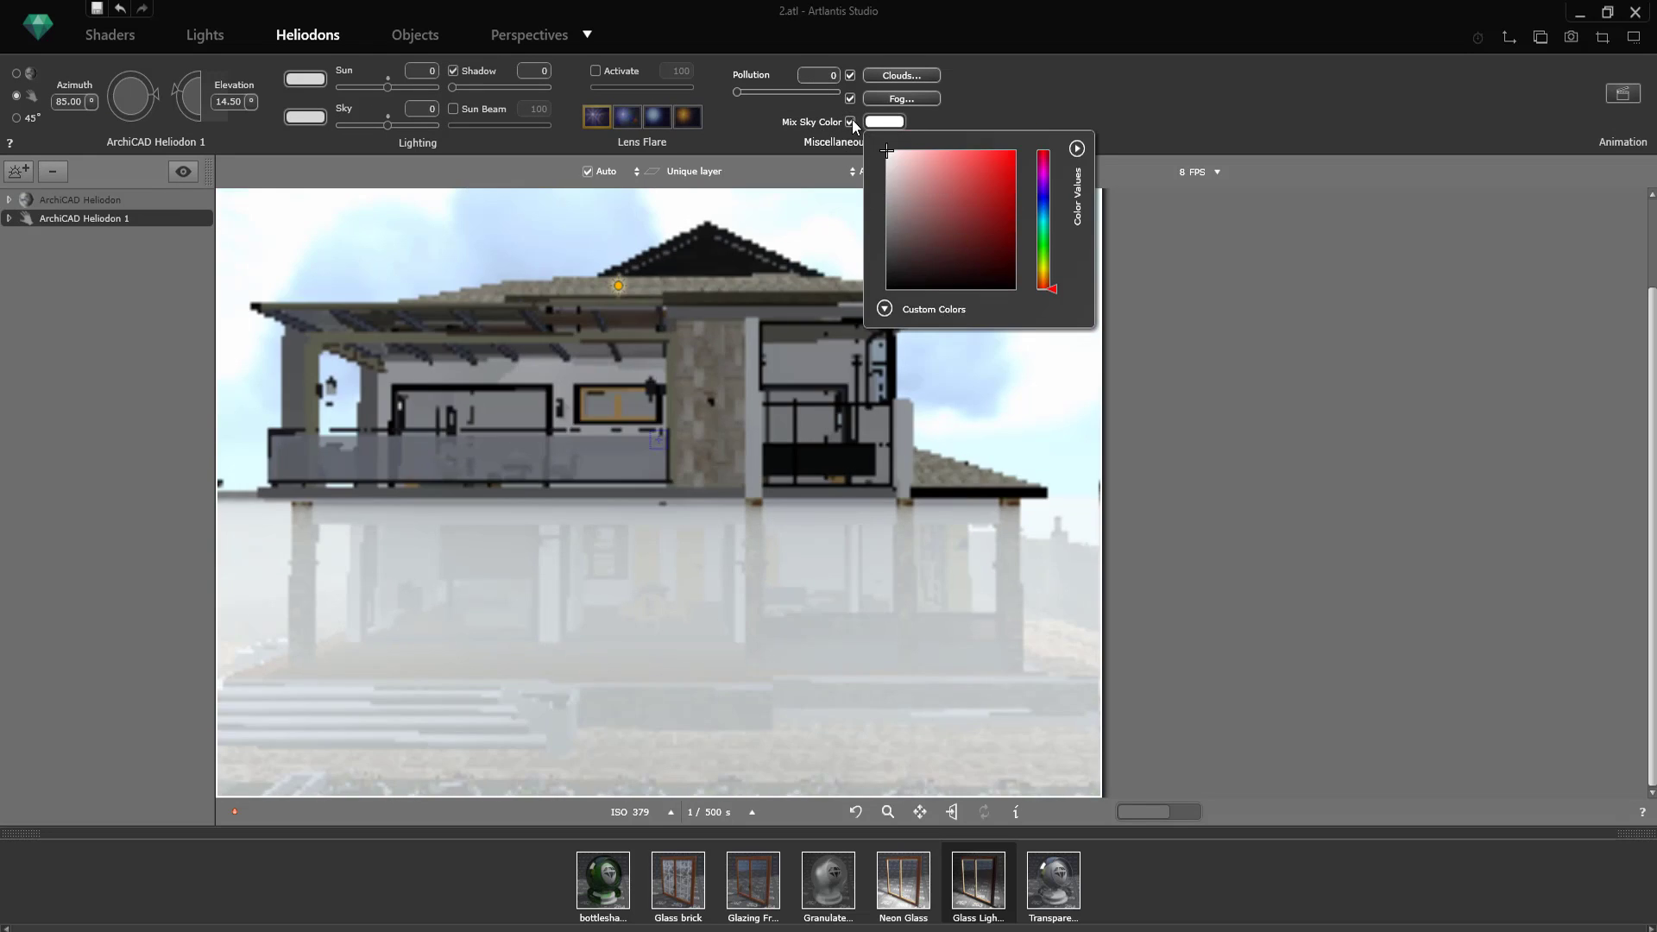
click(851, 123)
drag(817, 115, 731, 99)
click(850, 100)
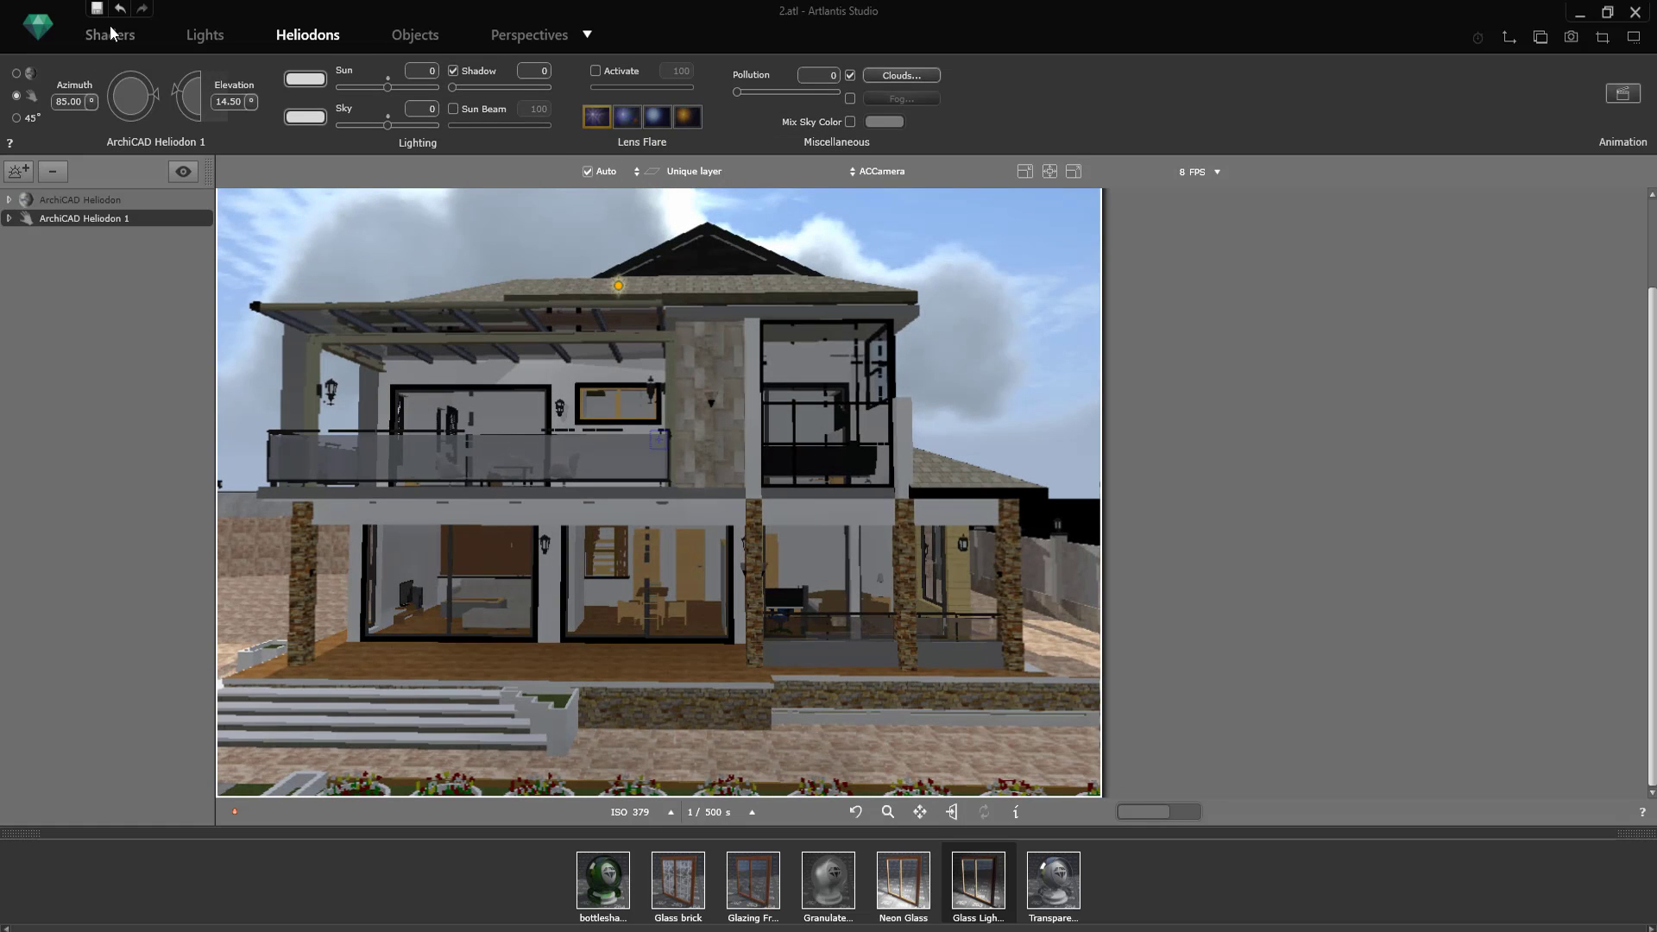
Step: Raise the reflection of the terrace's Wd Siding Dark floorboards to about 34
double_click(633, 667)
drag(462, 74, 471, 78)
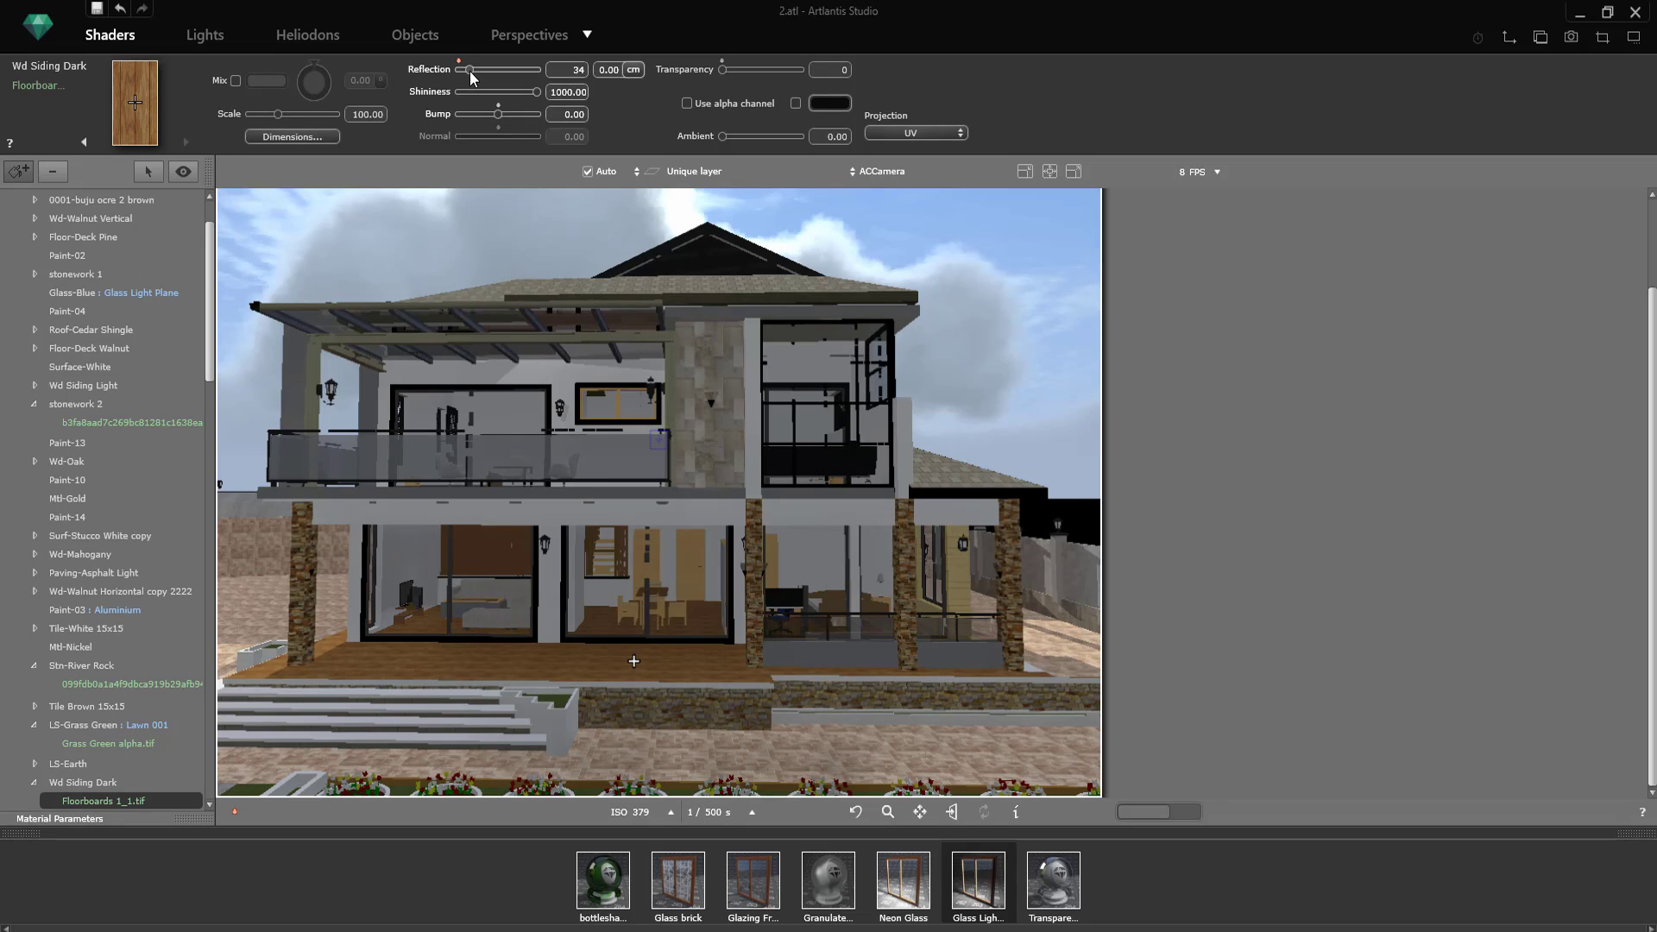
Step: Darken the diffuse colour of the house's Paint - Titanium White 19 material to light grey
double_click(475, 511)
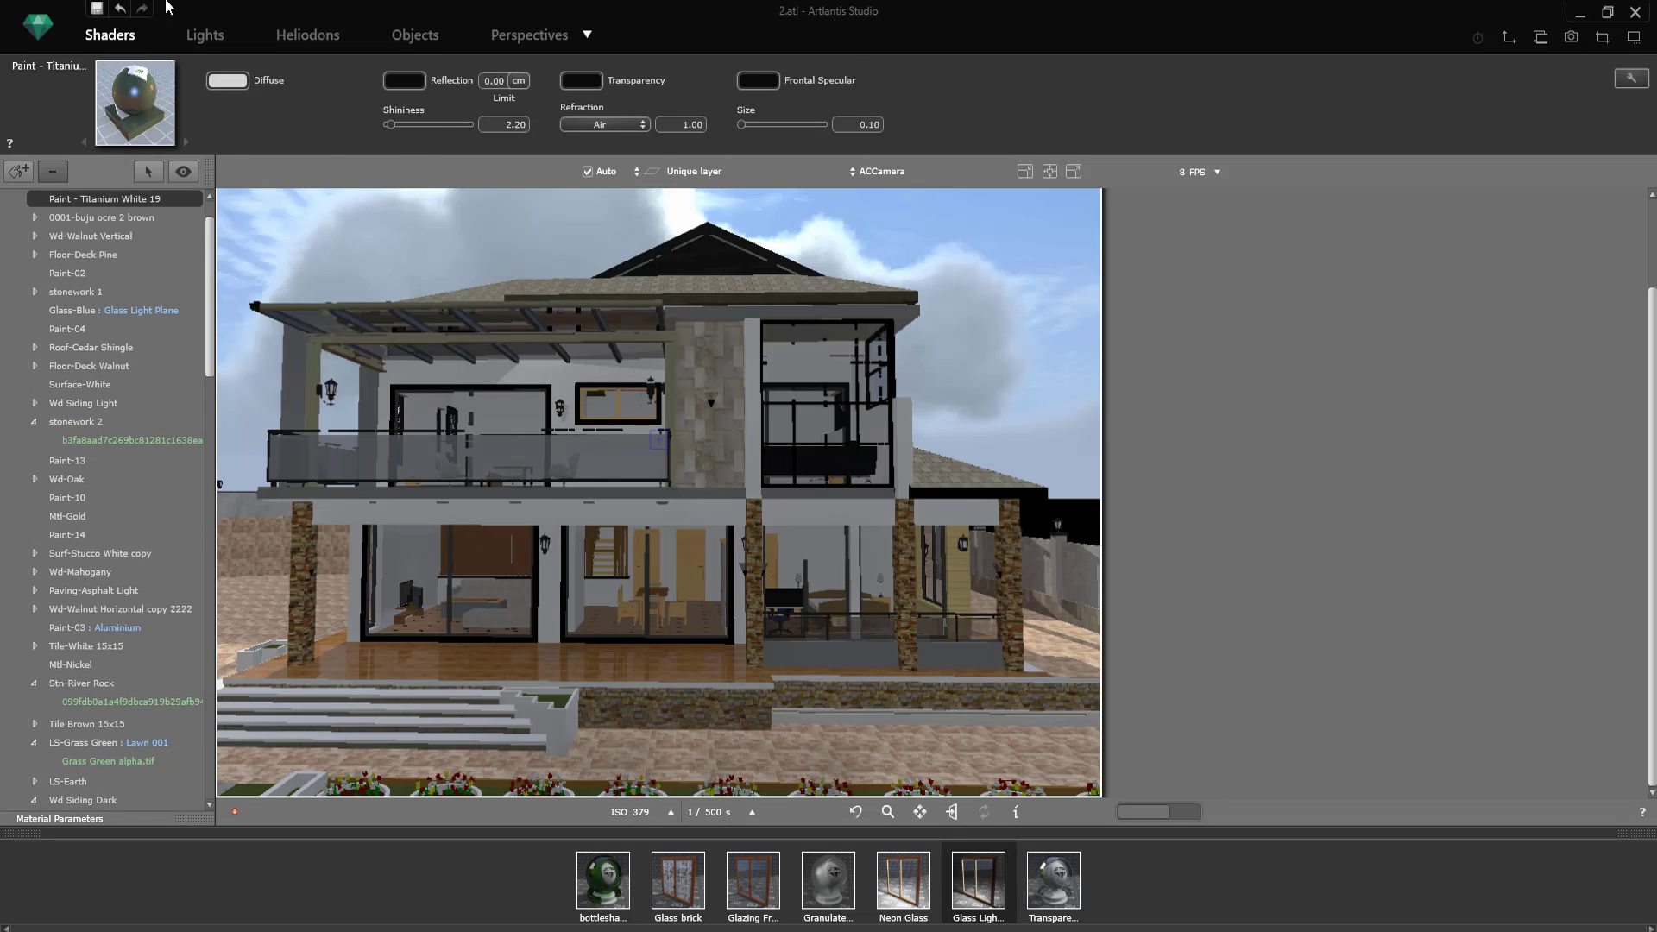
click(227, 79)
drag(231, 154, 230, 134)
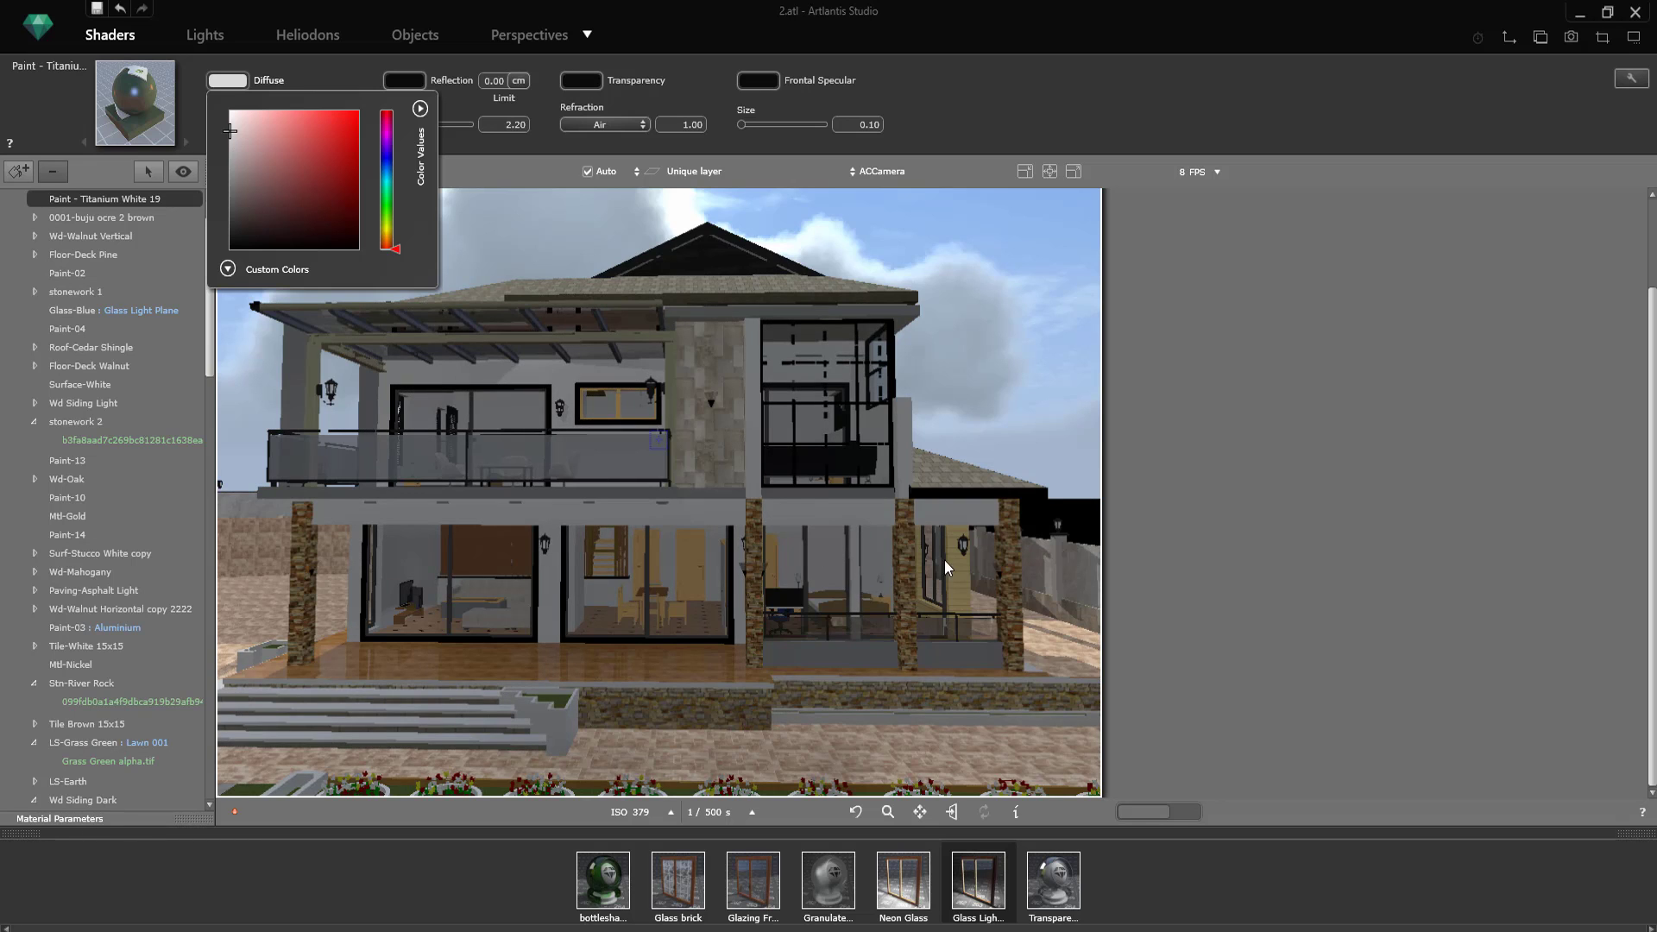
click(1039, 366)
Step: Place a row of Albizia trees in the 2D plan along the planted lawn strip in front of the house
scroll(882, 431, down, 3)
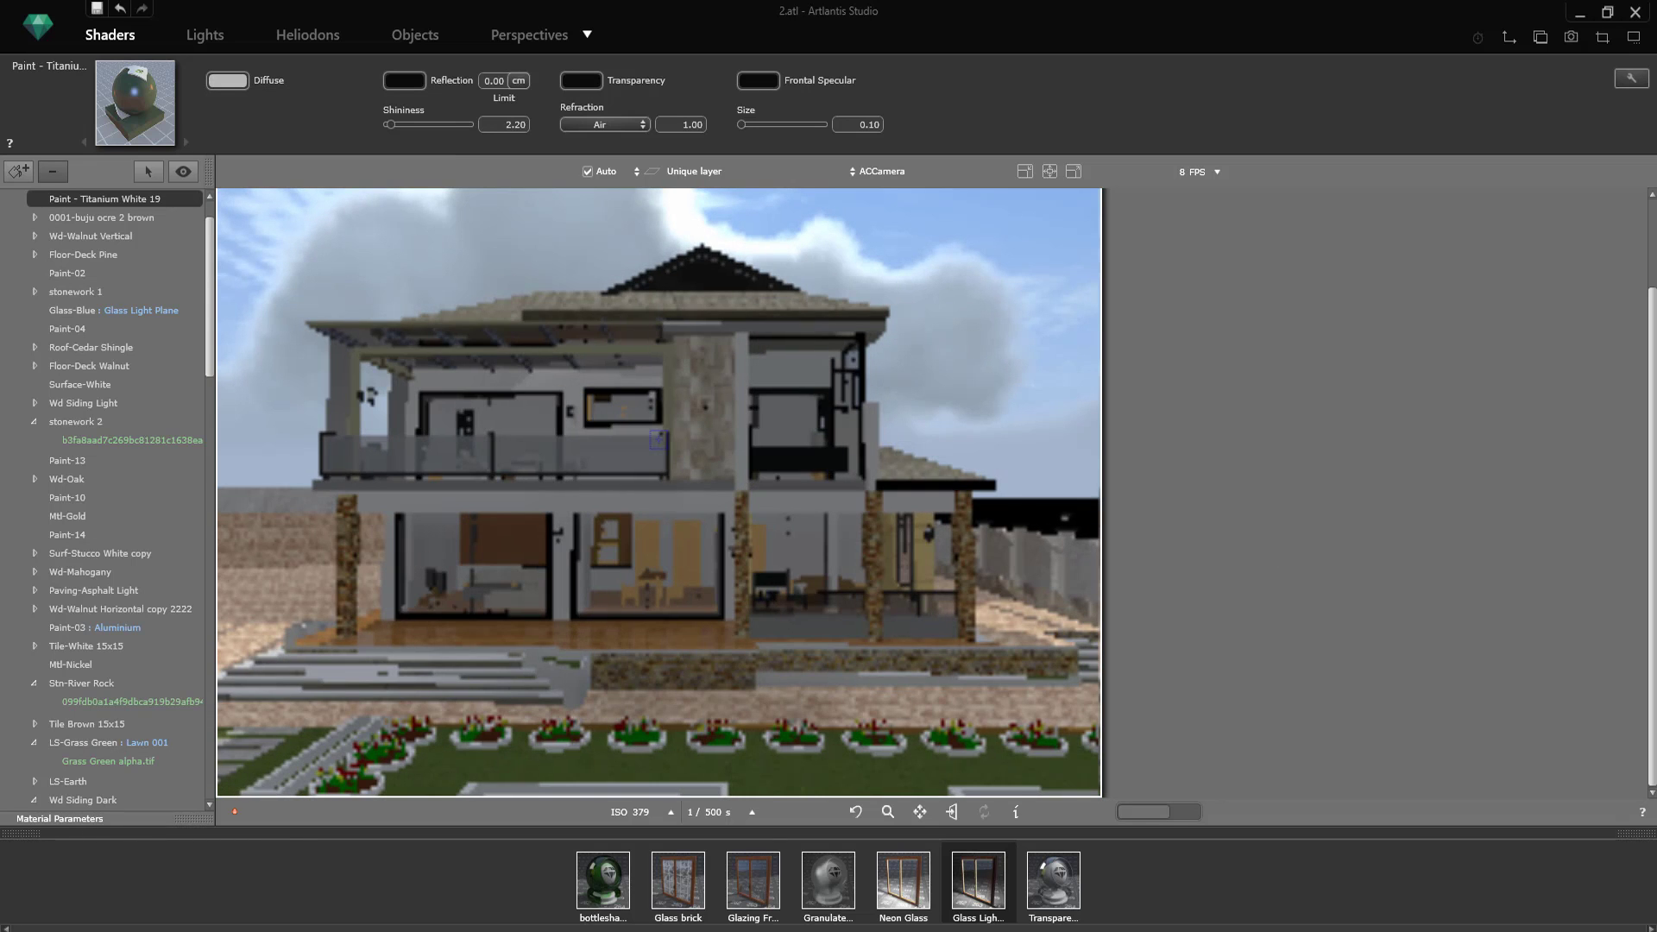
click(1508, 37)
drag(1109, 200, 429, 48)
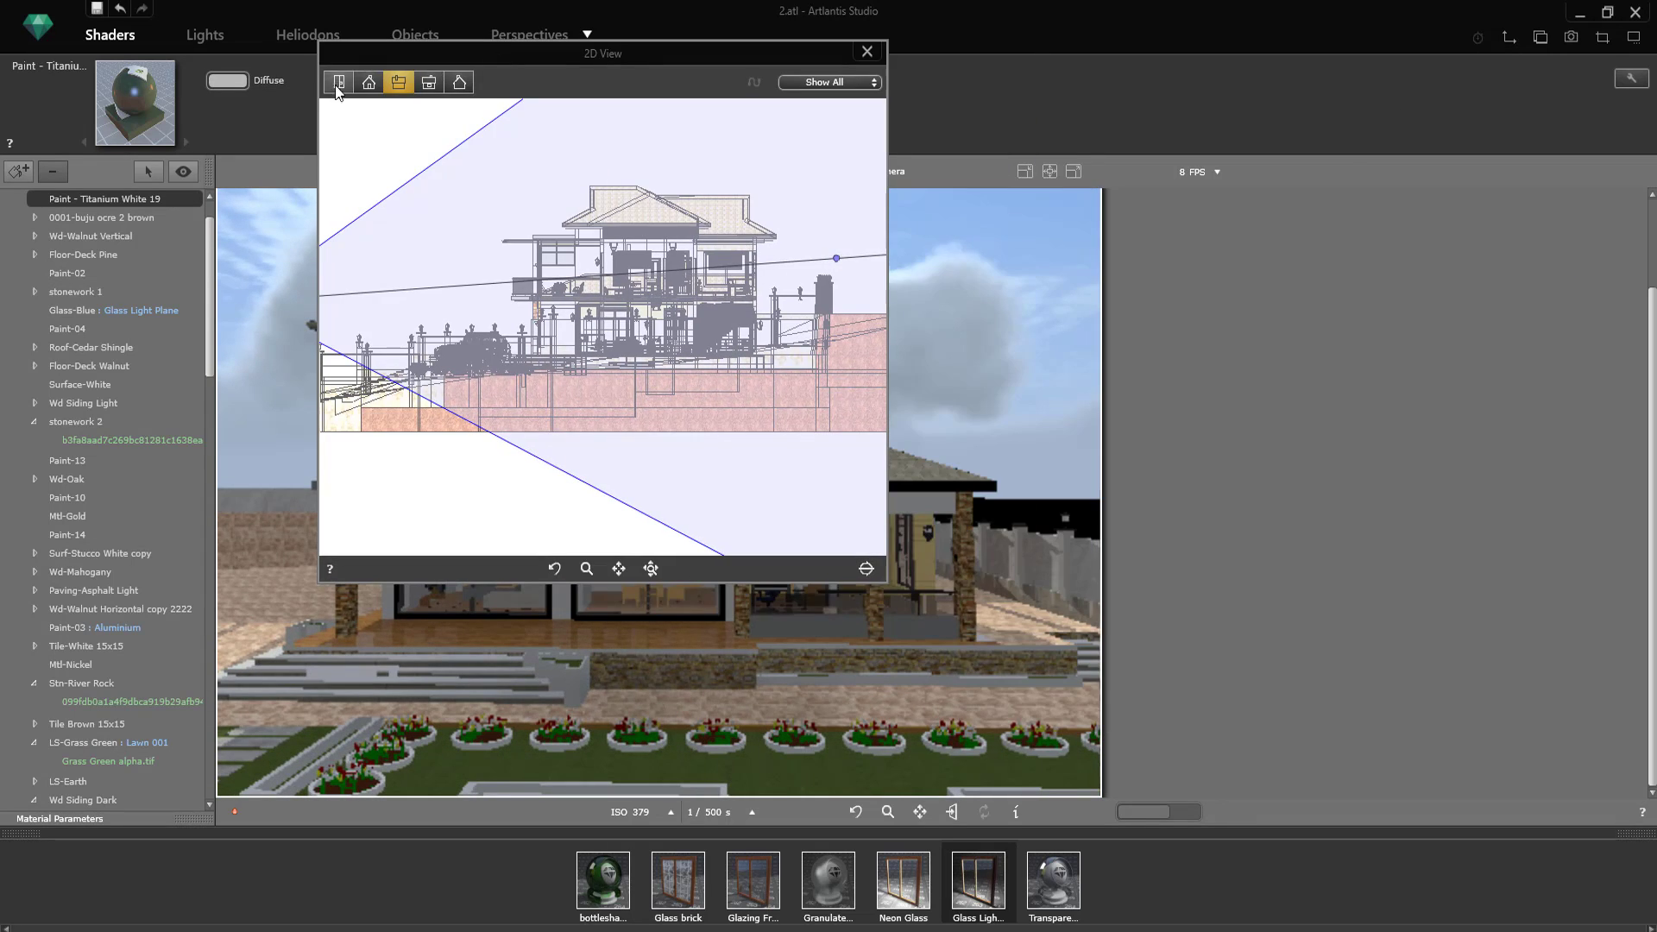
click(337, 86)
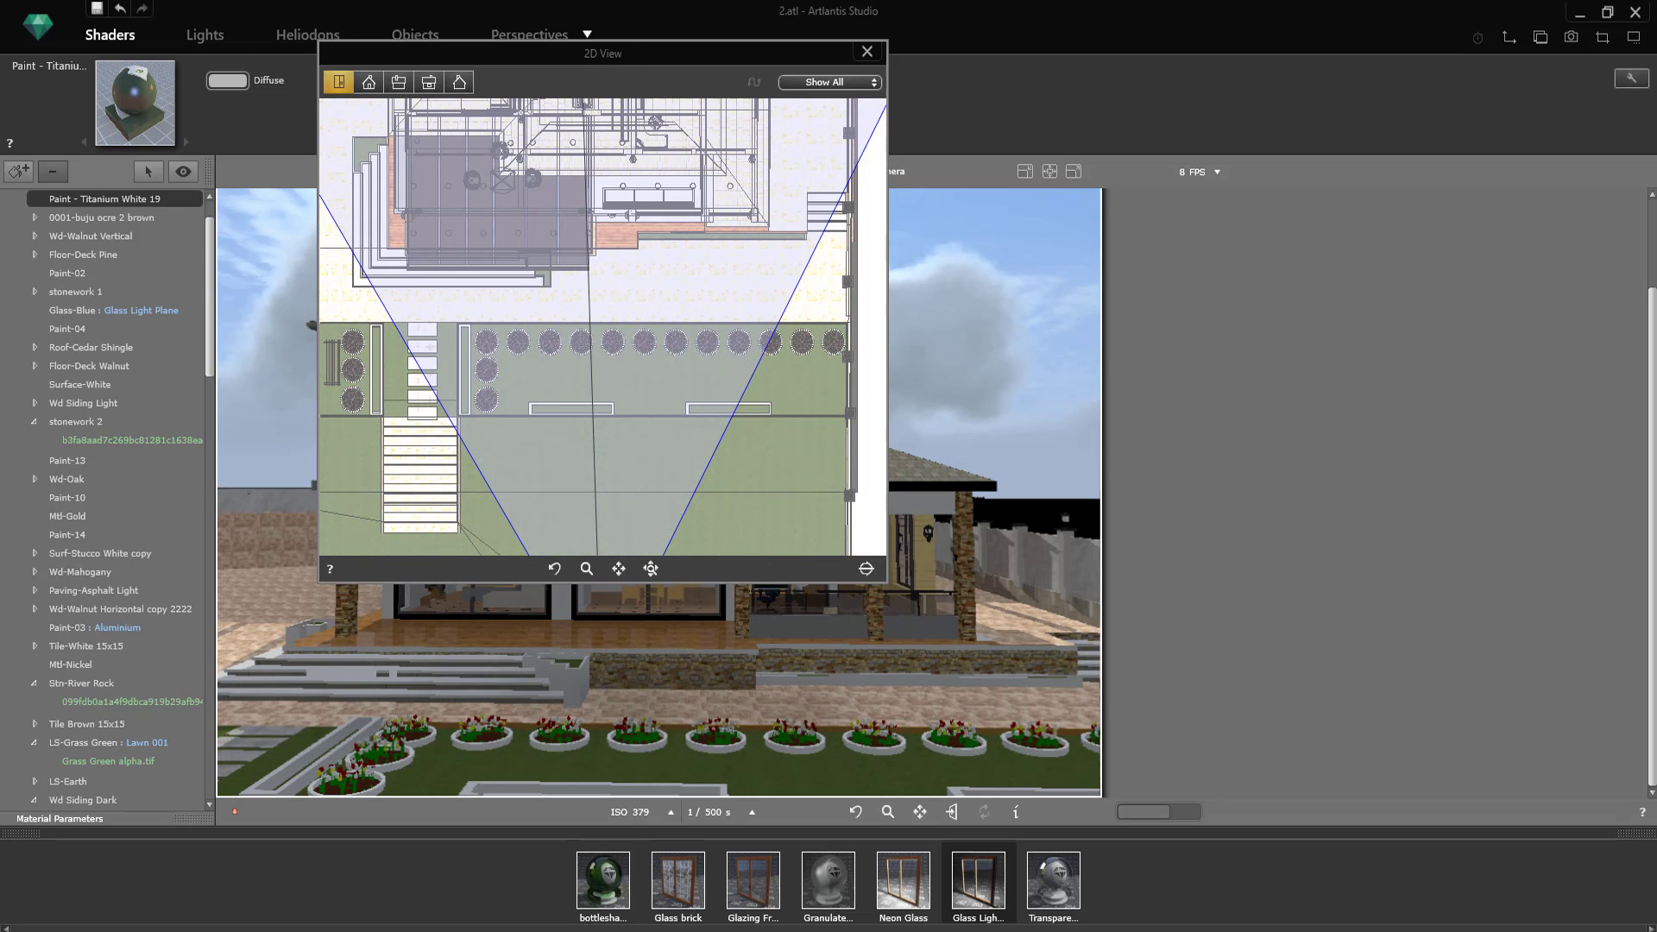
drag(527, 880, 555, 546)
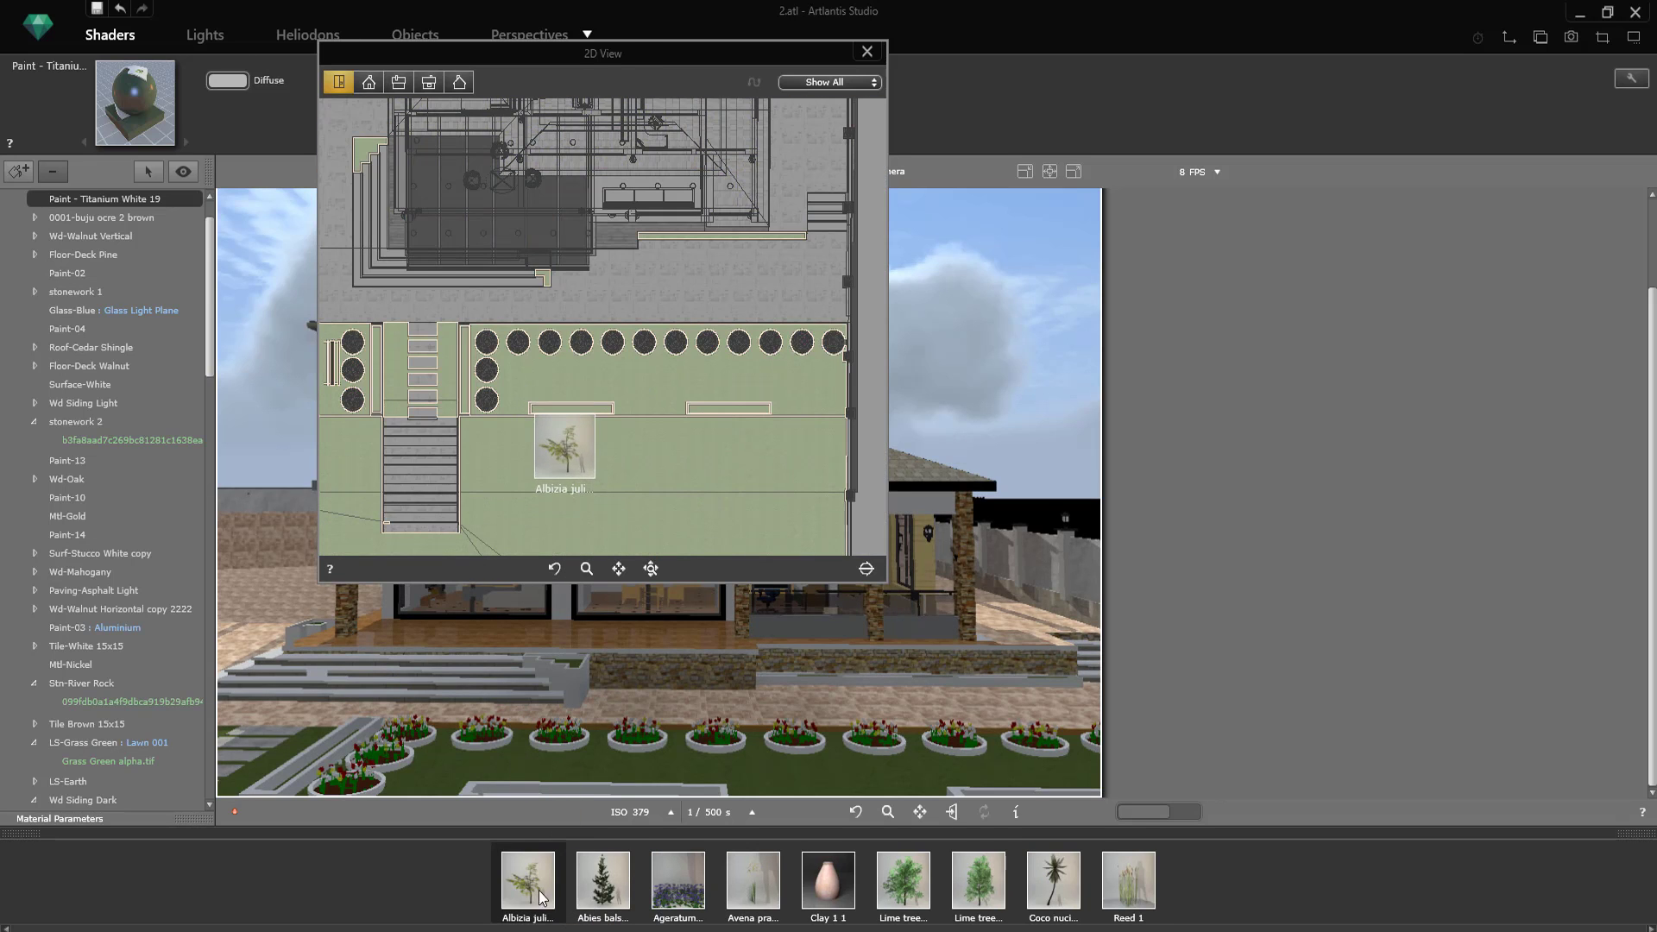
drag(538, 890, 742, 376)
scroll(748, 380, down, 4)
scroll(546, 404, up, 8)
Step: Place more Albizia trees in the 2D plan along the garden strip beside the parked cars
middle_drag(552, 404, 887, 379)
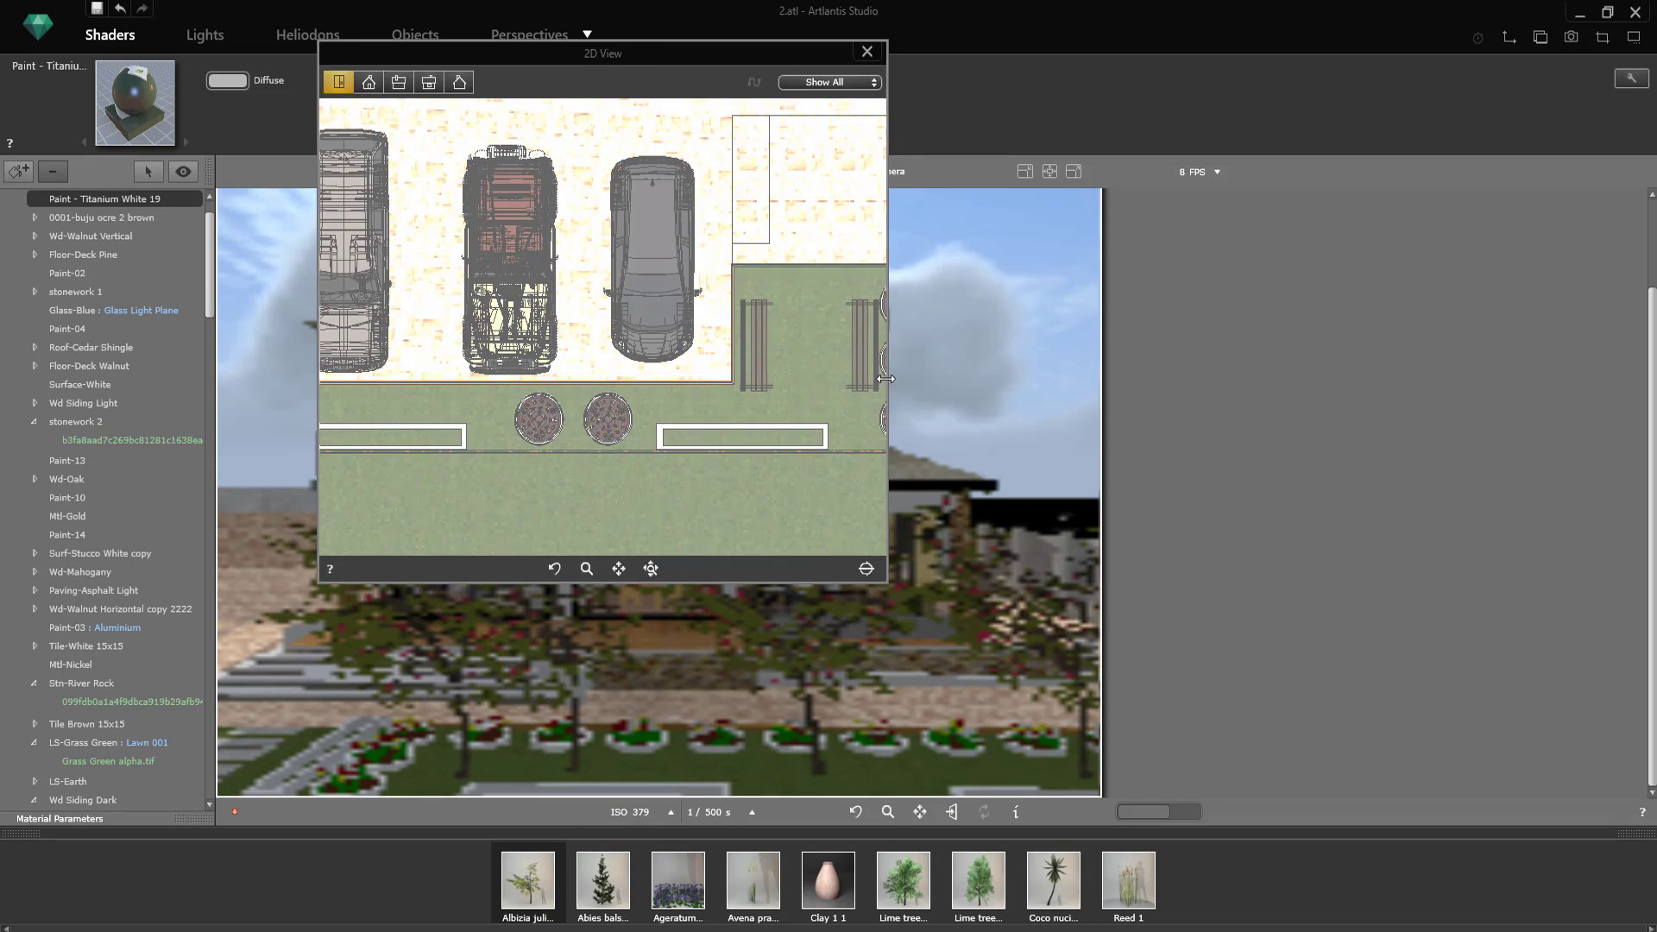
scroll(886, 379, down, 3)
drag(528, 883, 768, 404)
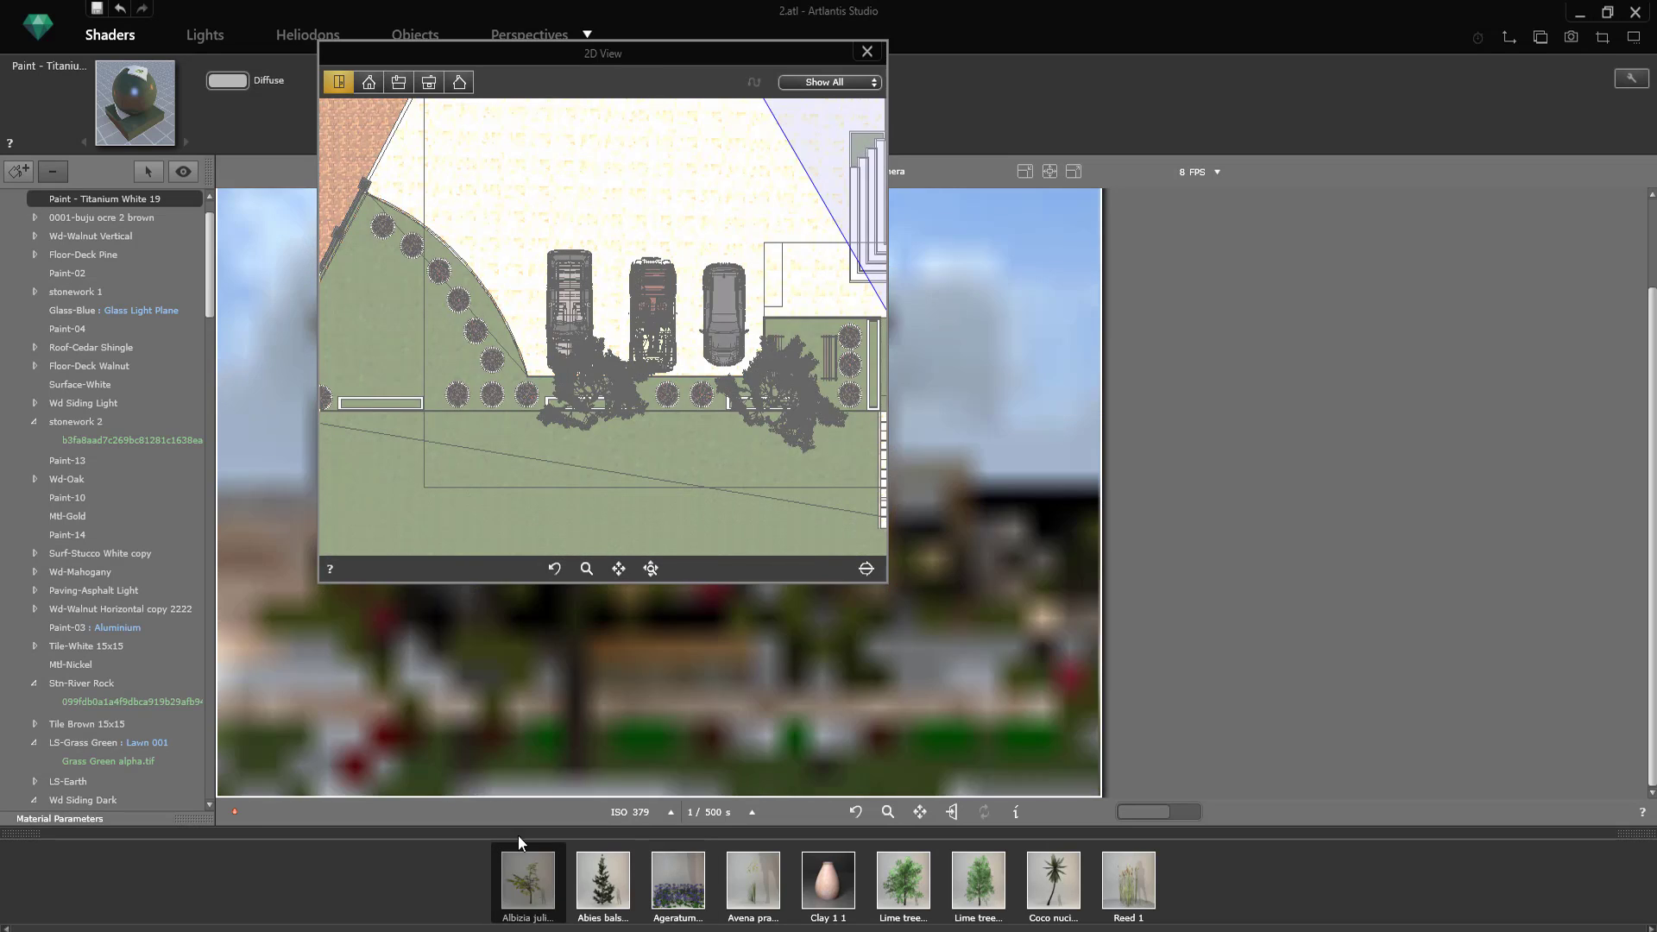
drag(521, 841, 384, 402)
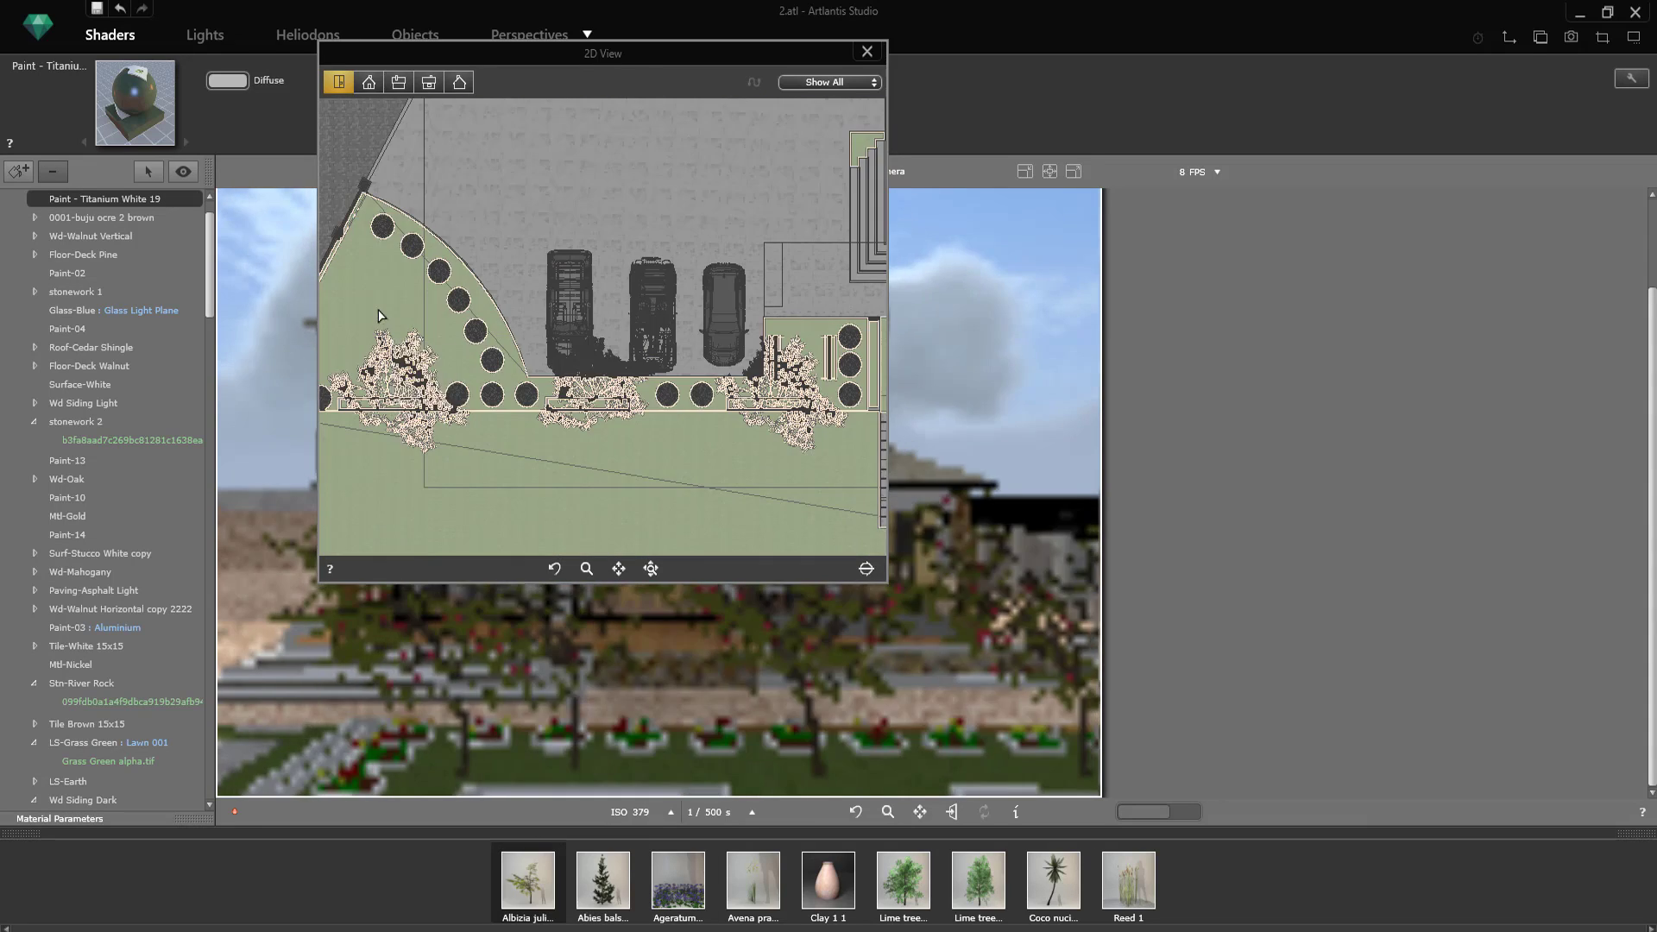
click(867, 52)
Step: Move the camera closer to the house and check the placed trees against its field of view in the 2D plan
scroll(524, 407, up, 2)
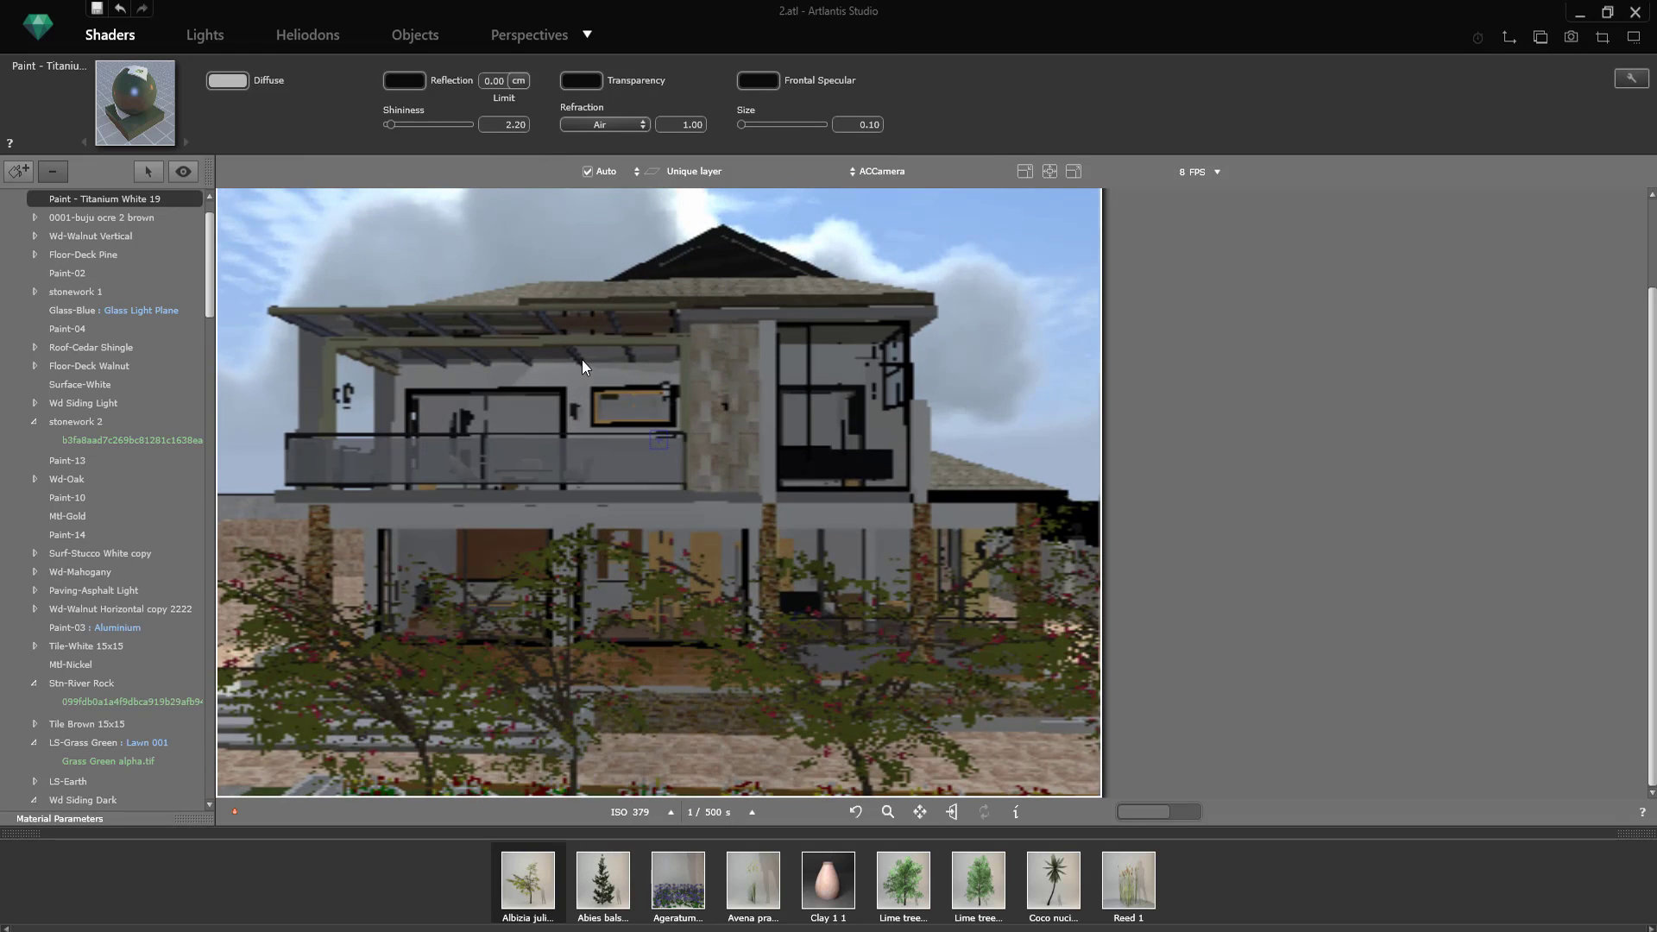
scroll(581, 359, up, 2)
scroll(868, 406, down, 2)
click(1509, 37)
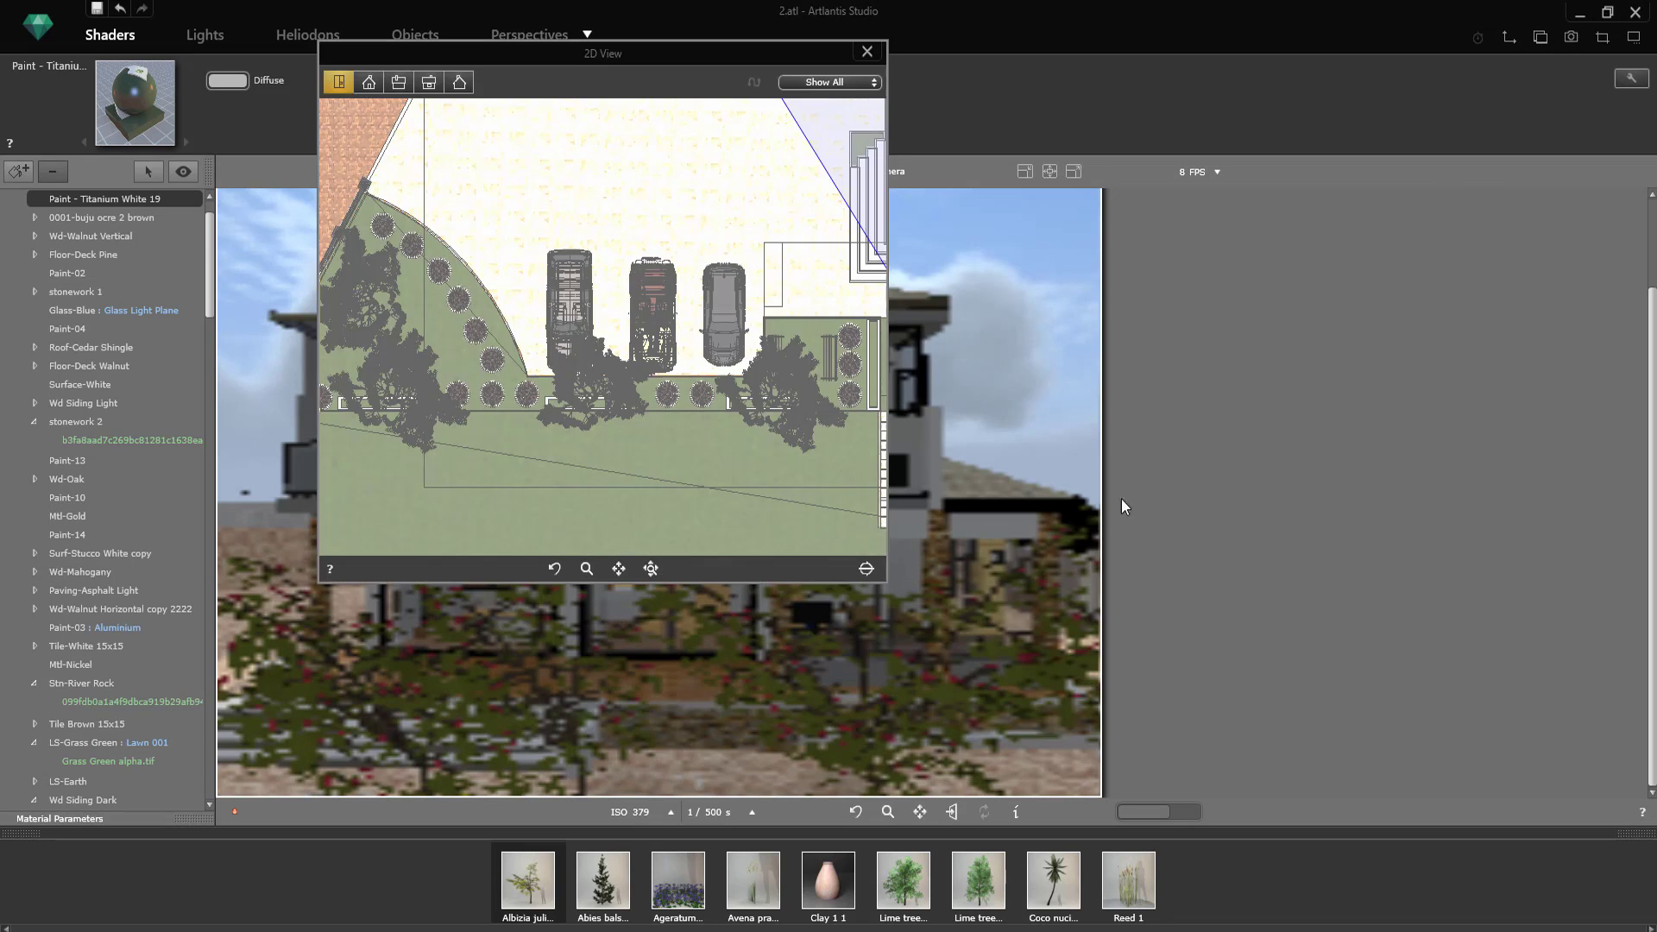
scroll(592, 397, down, 5)
scroll(862, 395, up, 5)
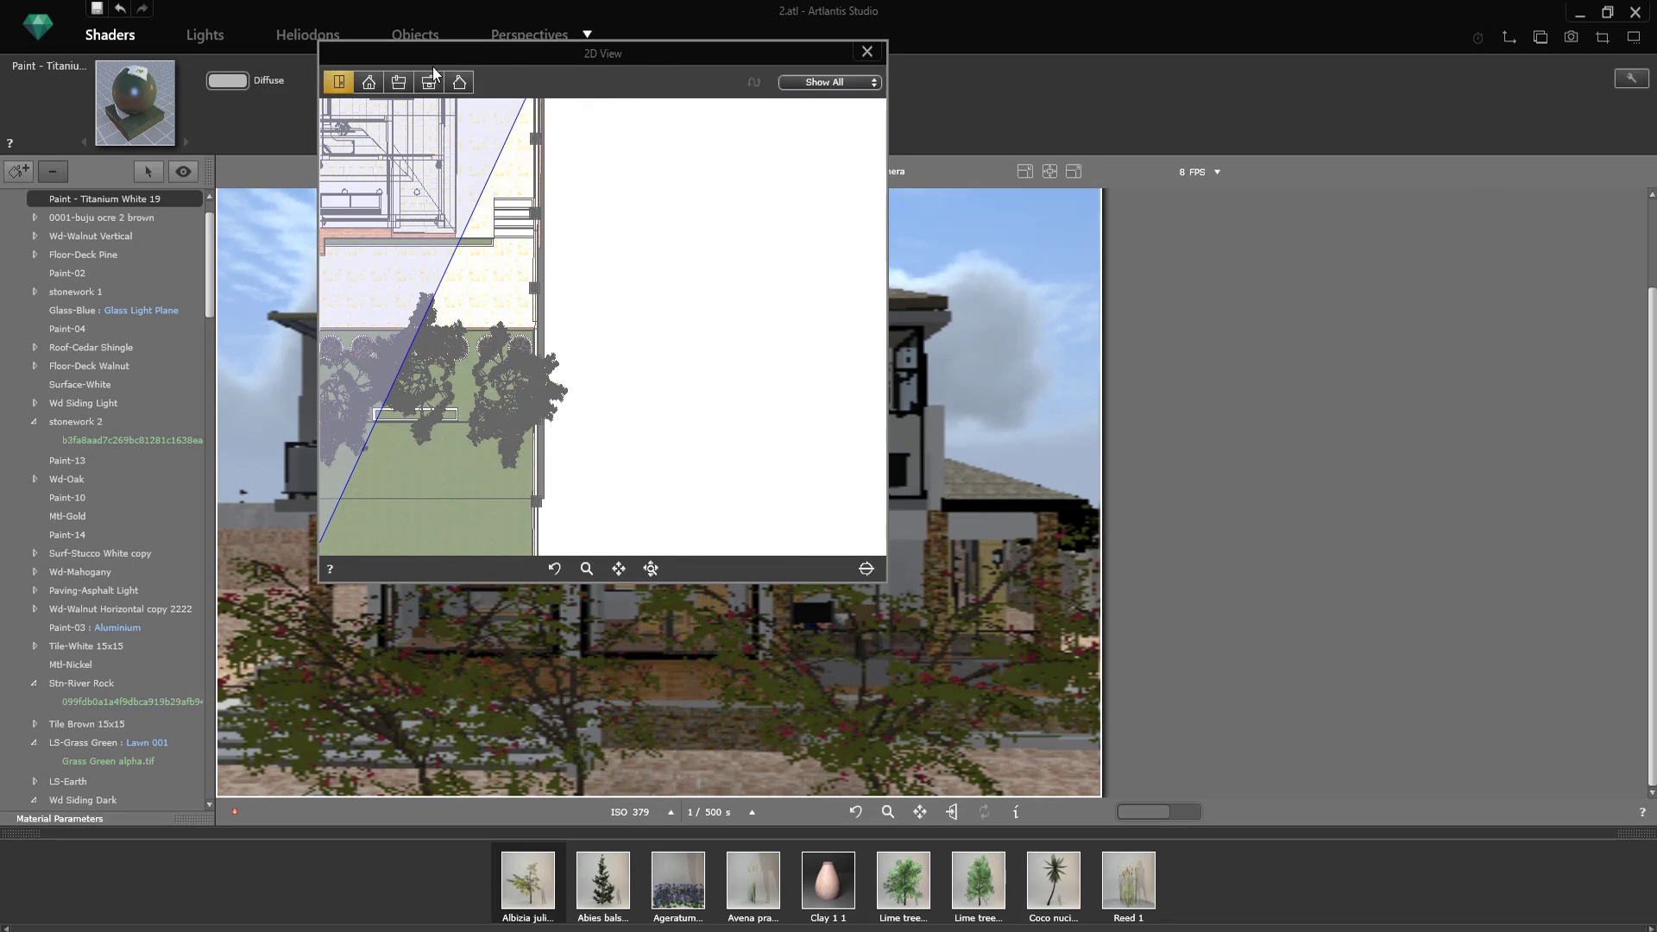
click(867, 52)
Step: Delete three Albizia trees from the row in front of the house to clear the camera's view
click(416, 35)
click(1509, 37)
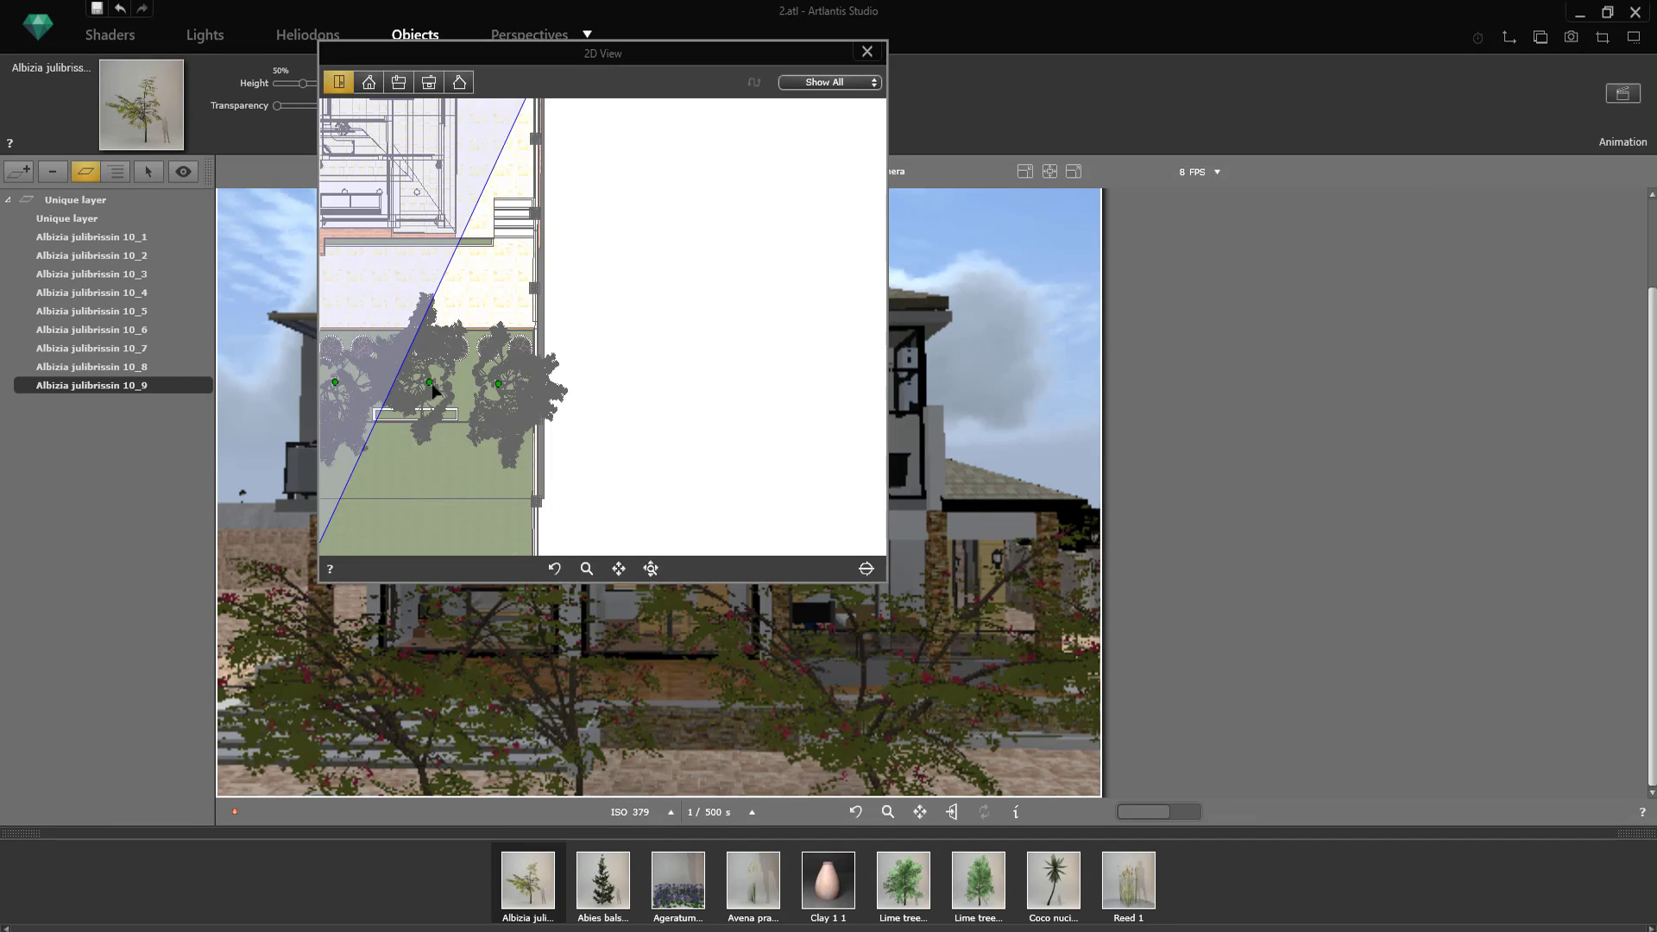
click(430, 387)
scroll(561, 396, down, 3)
key(Delete)
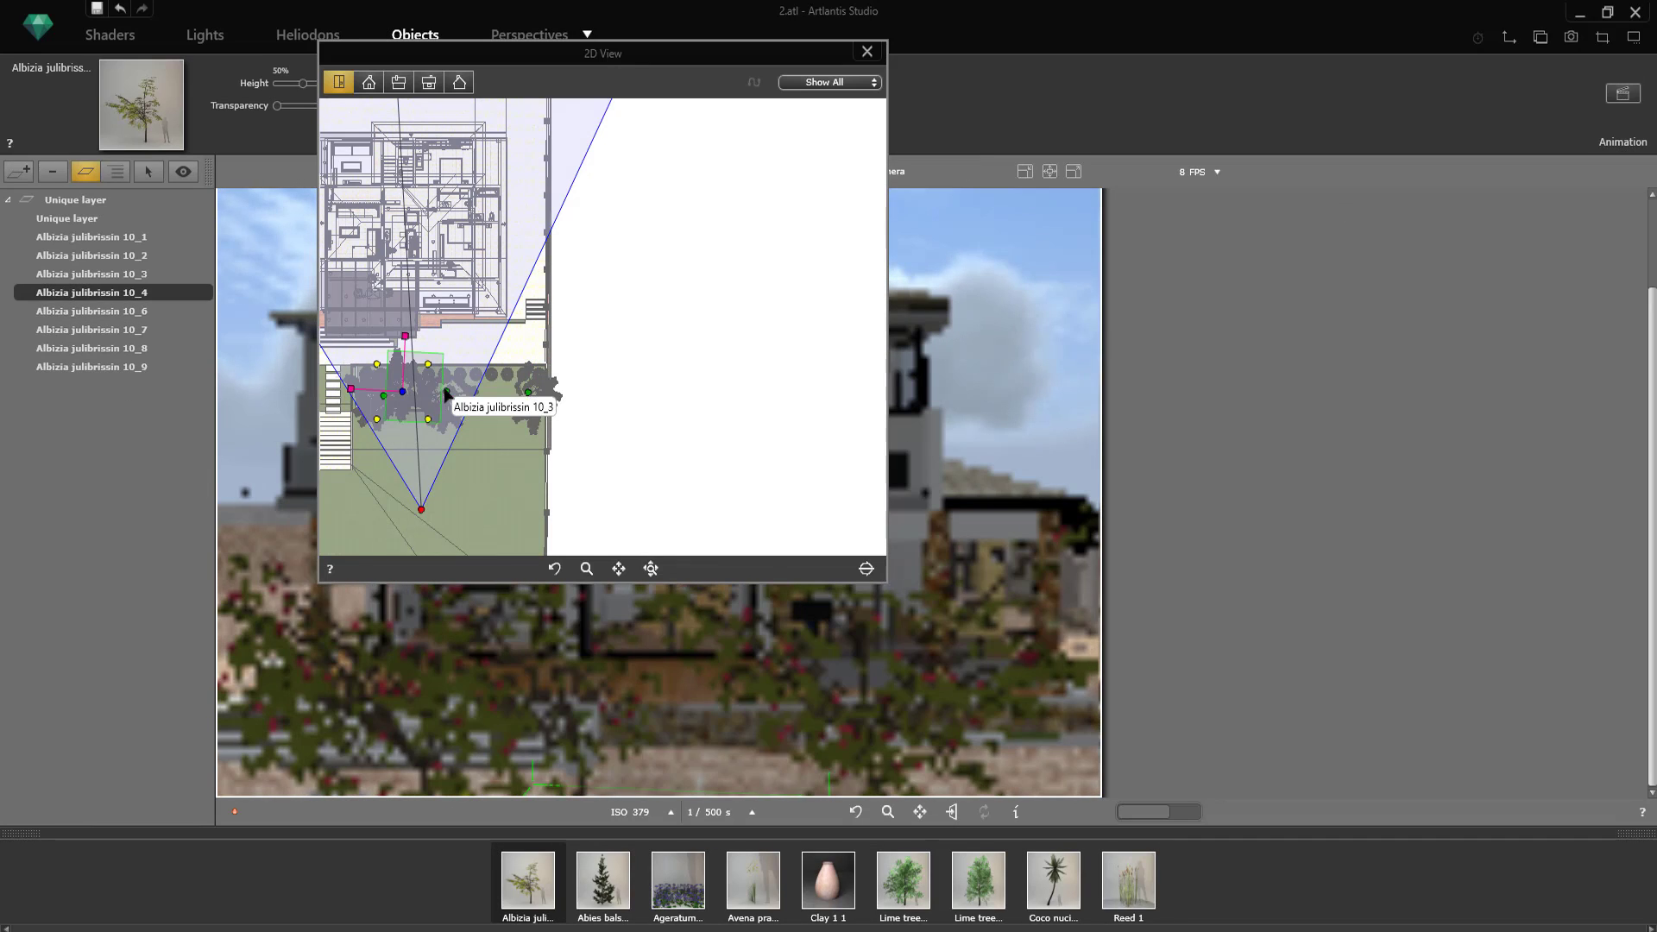
click(384, 395)
key(Delete)
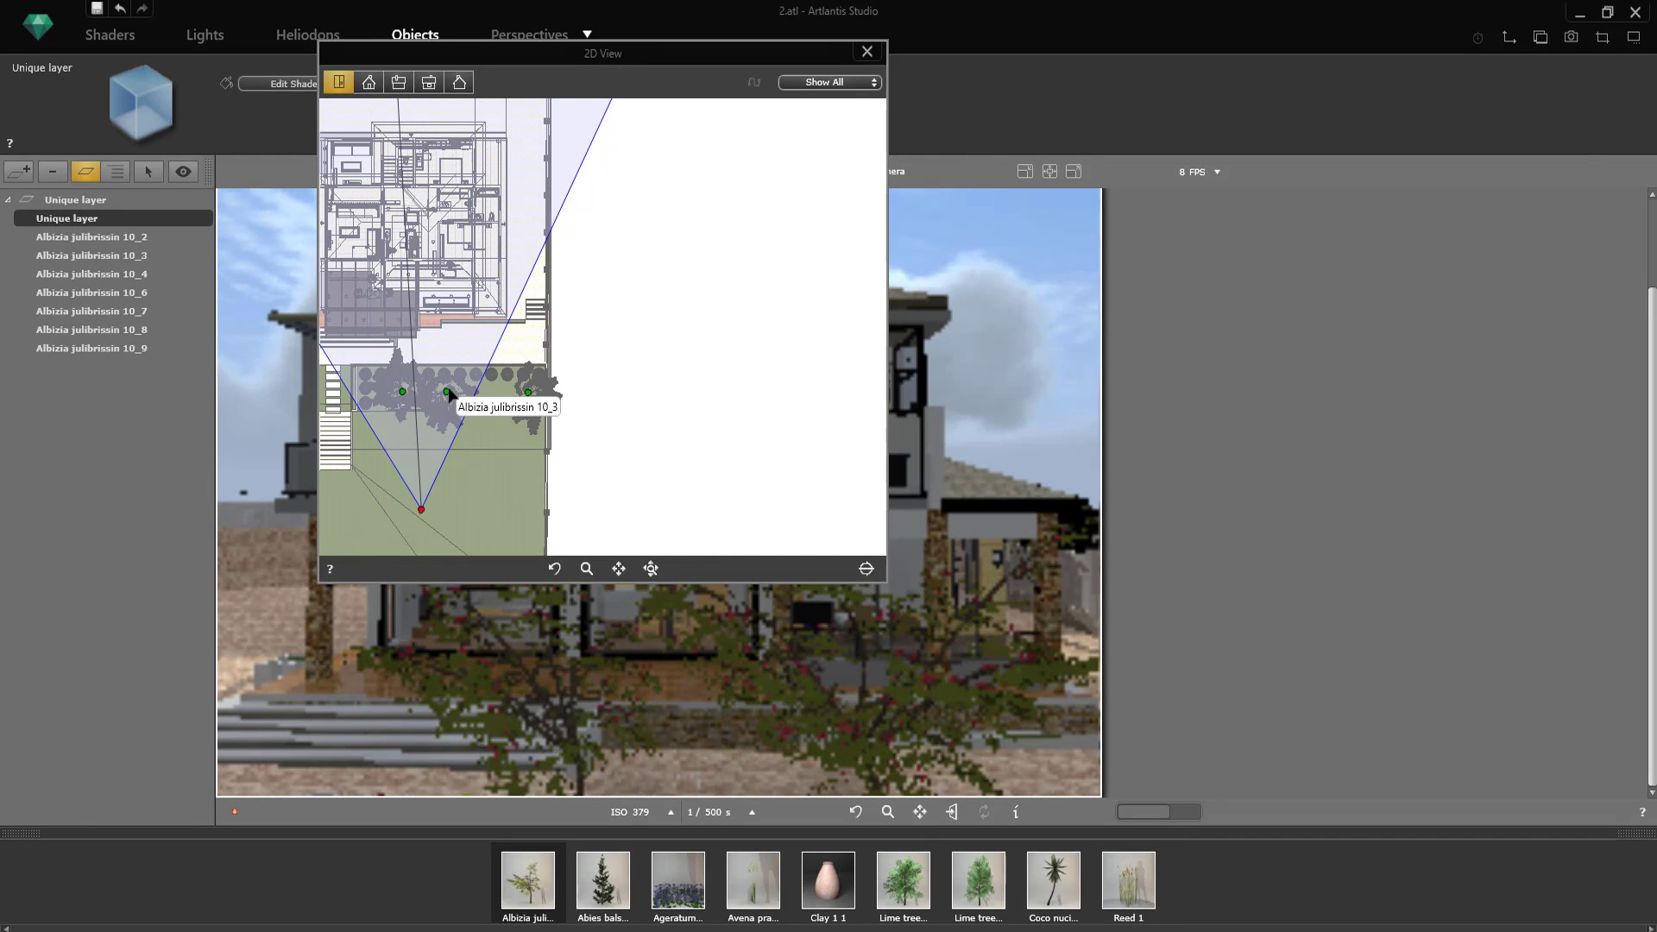
click(447, 394)
key(Delete)
click(867, 51)
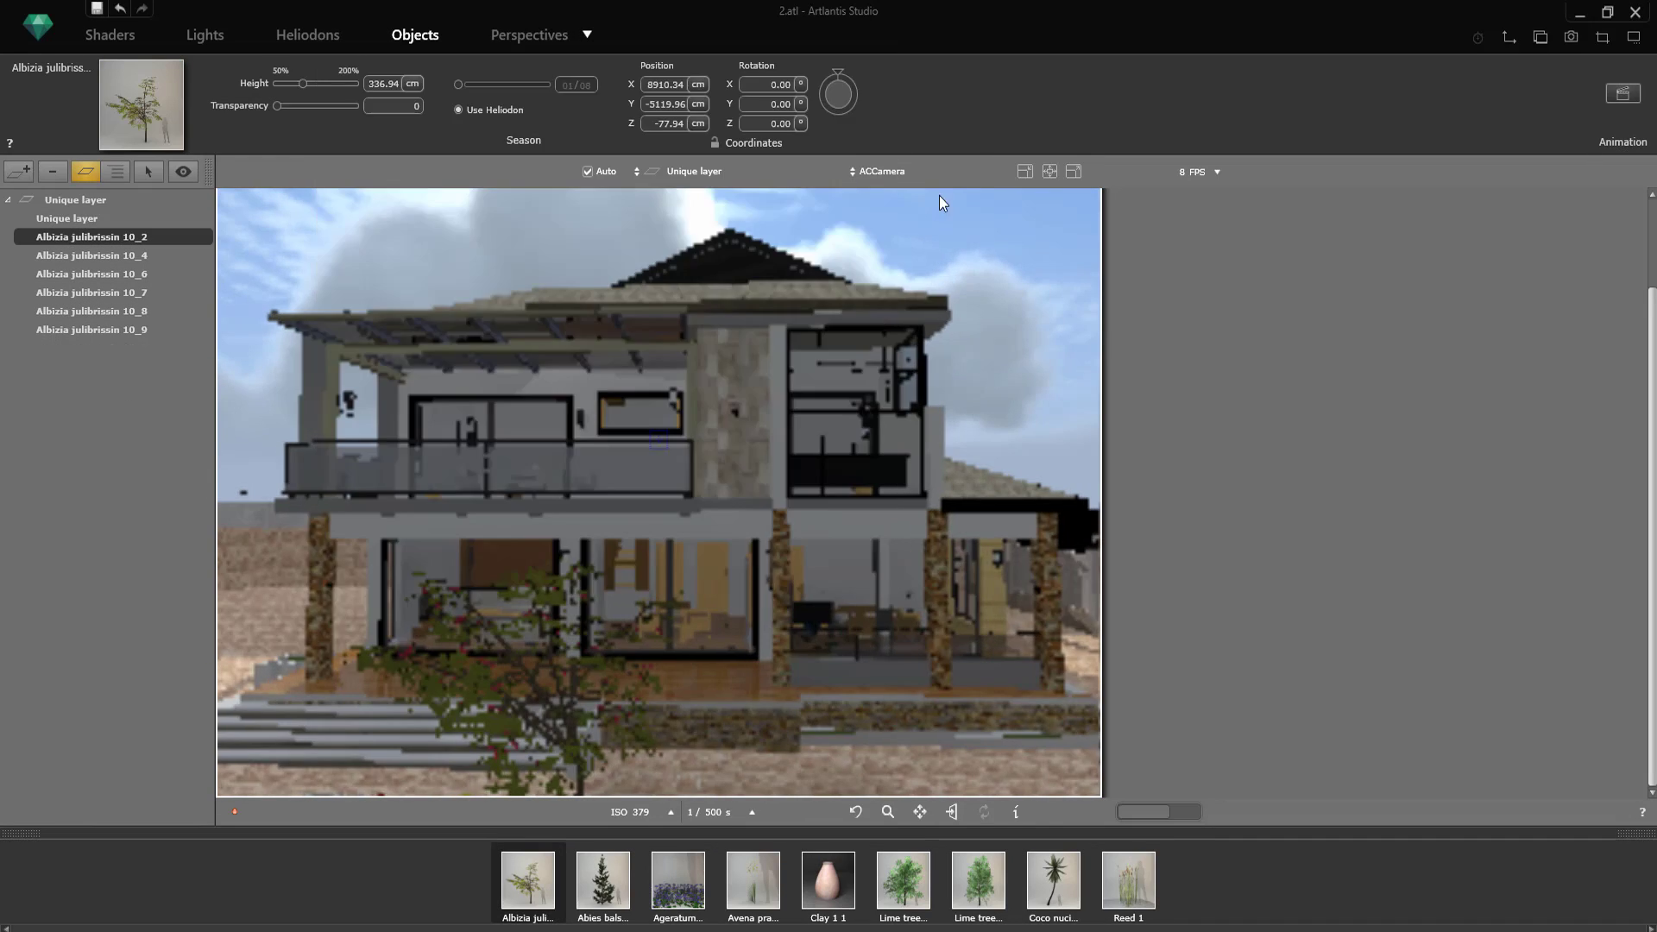
Step: Orbit the ACCamera slightly around the house to change the viewing angle on the front facade
click(522, 33)
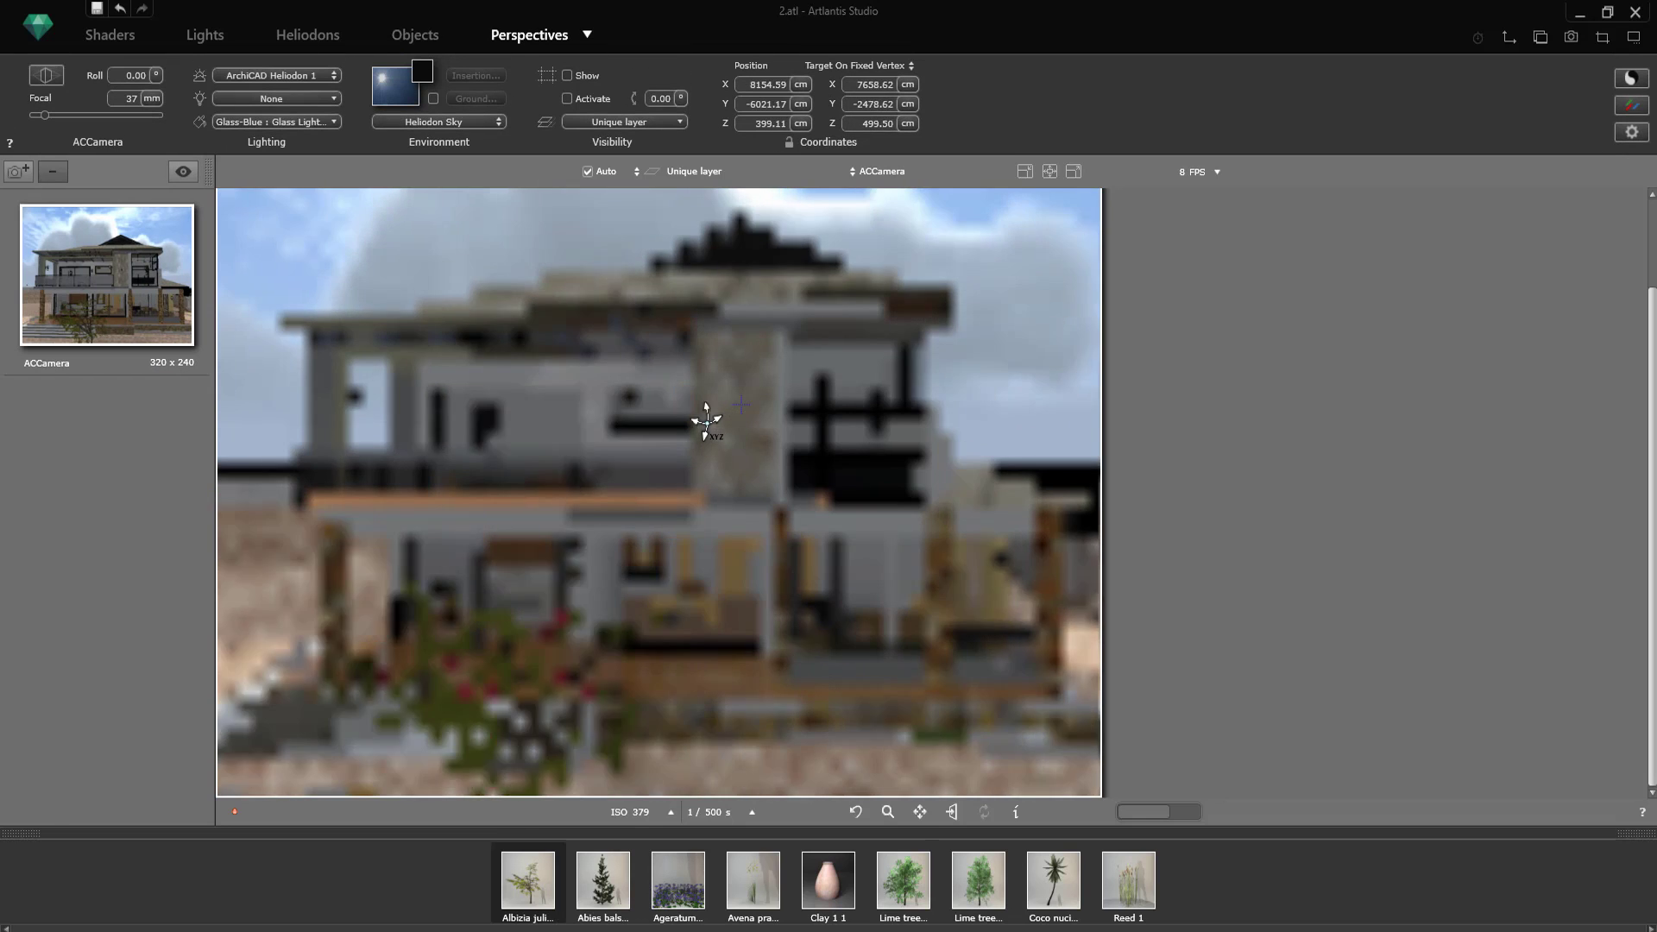
drag(725, 439, 784, 436)
Step: Set the reflection of the stonework 1 texture on the upper-floor stone wall to 30
double_click(715, 371)
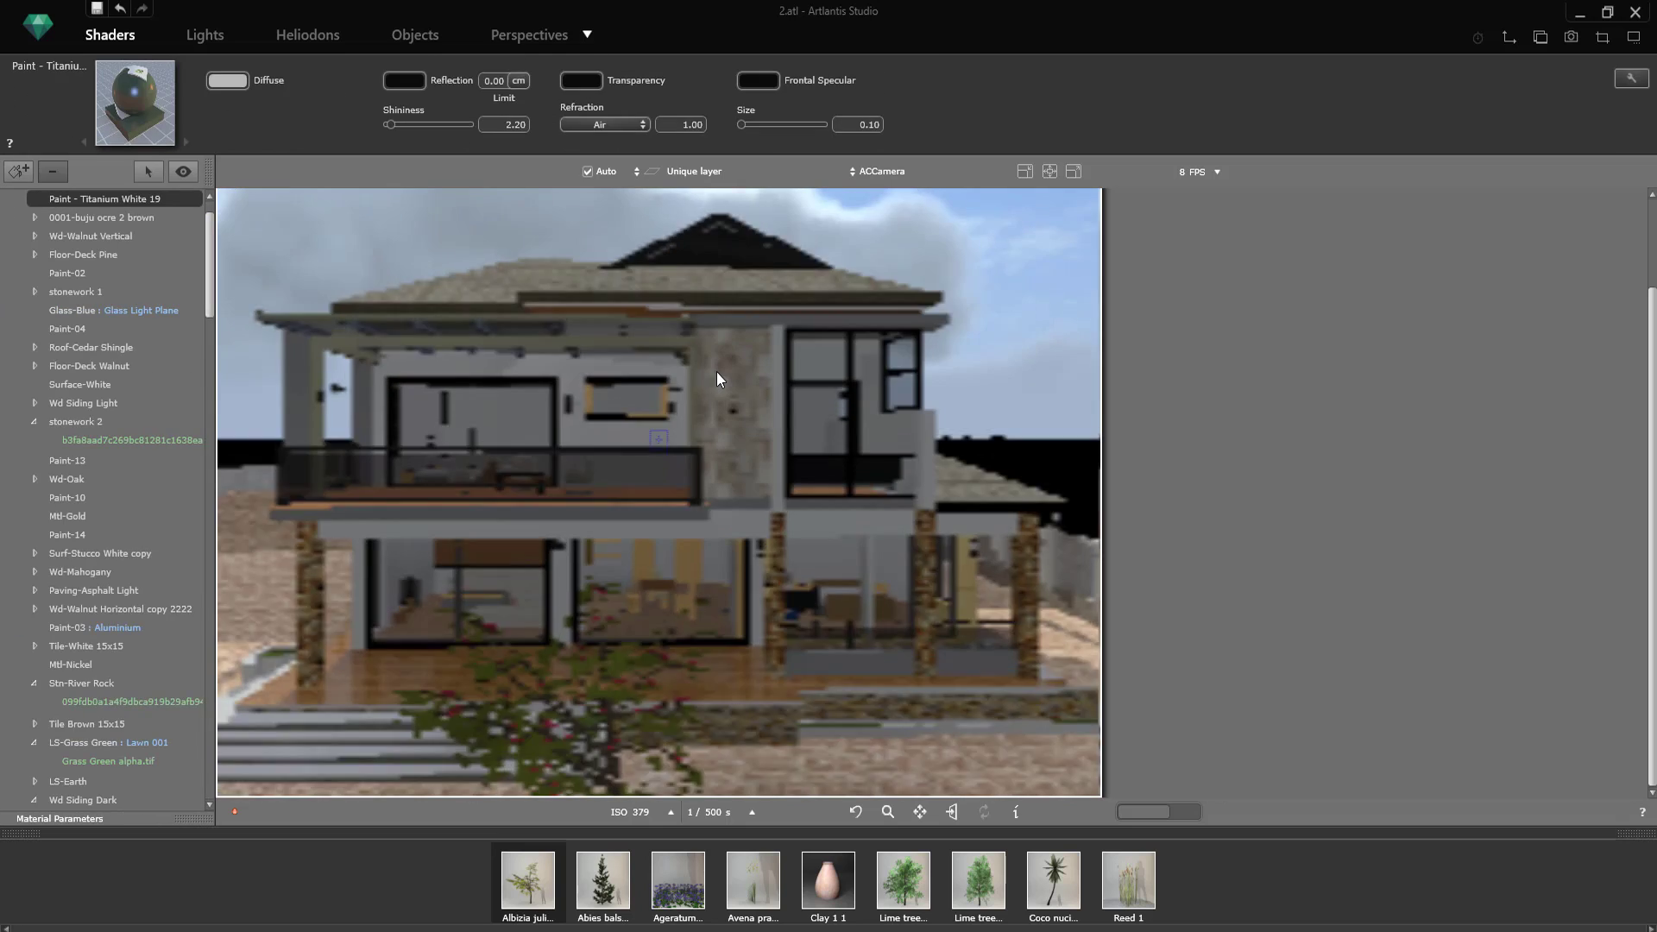
click(268, 83)
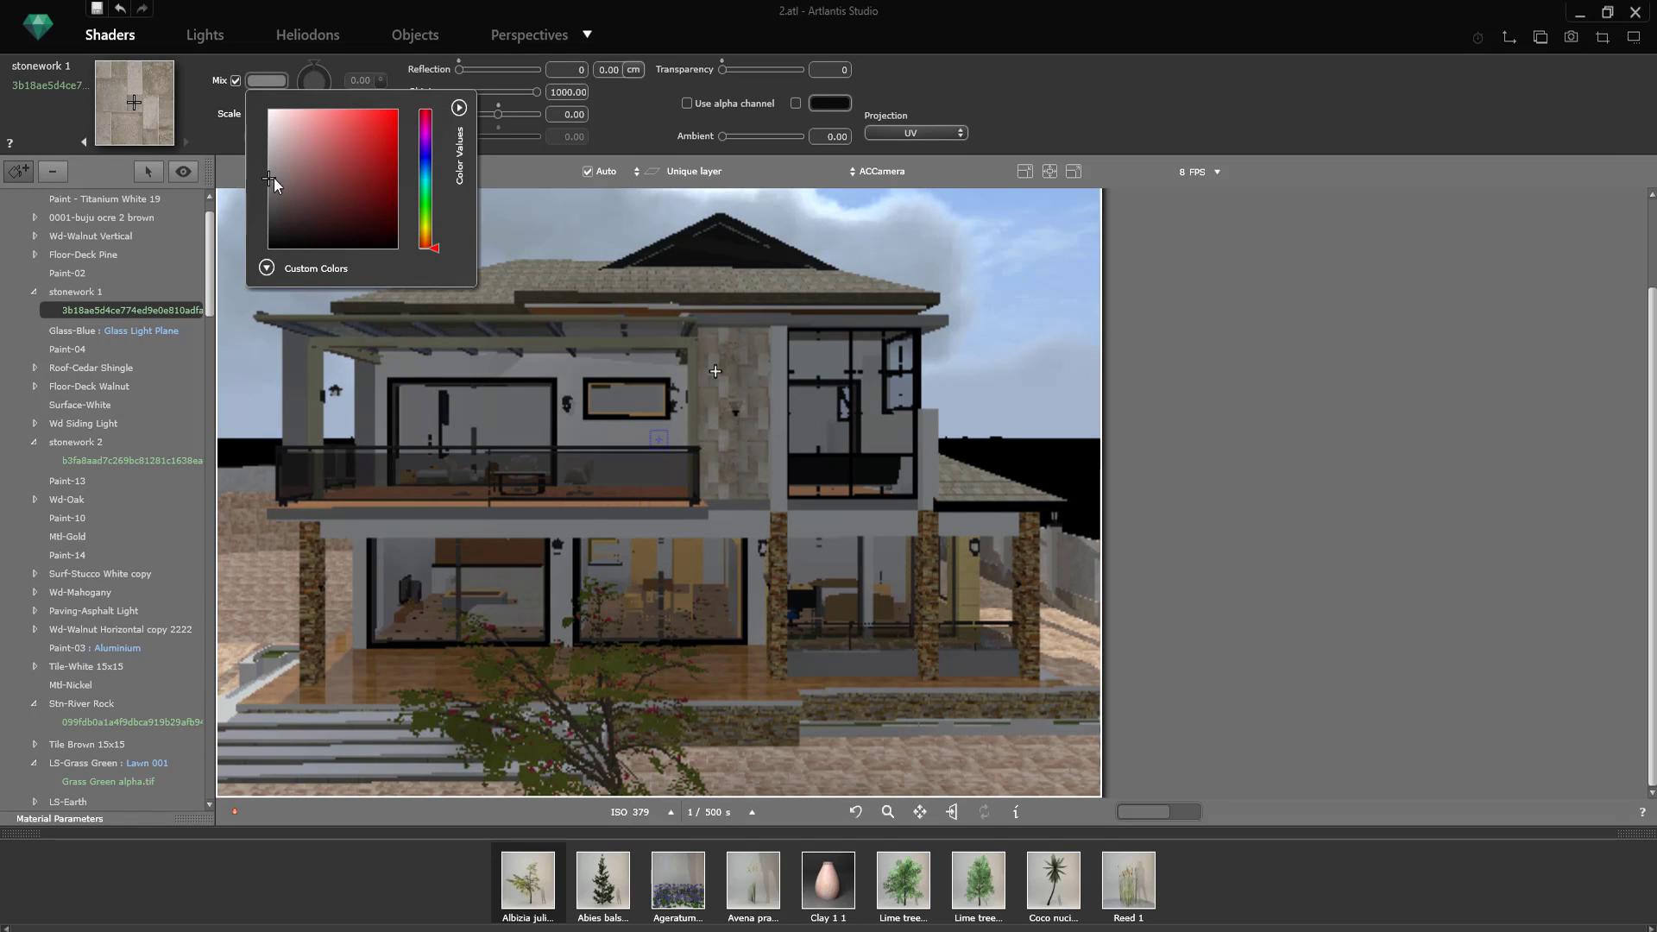
drag(462, 71, 470, 69)
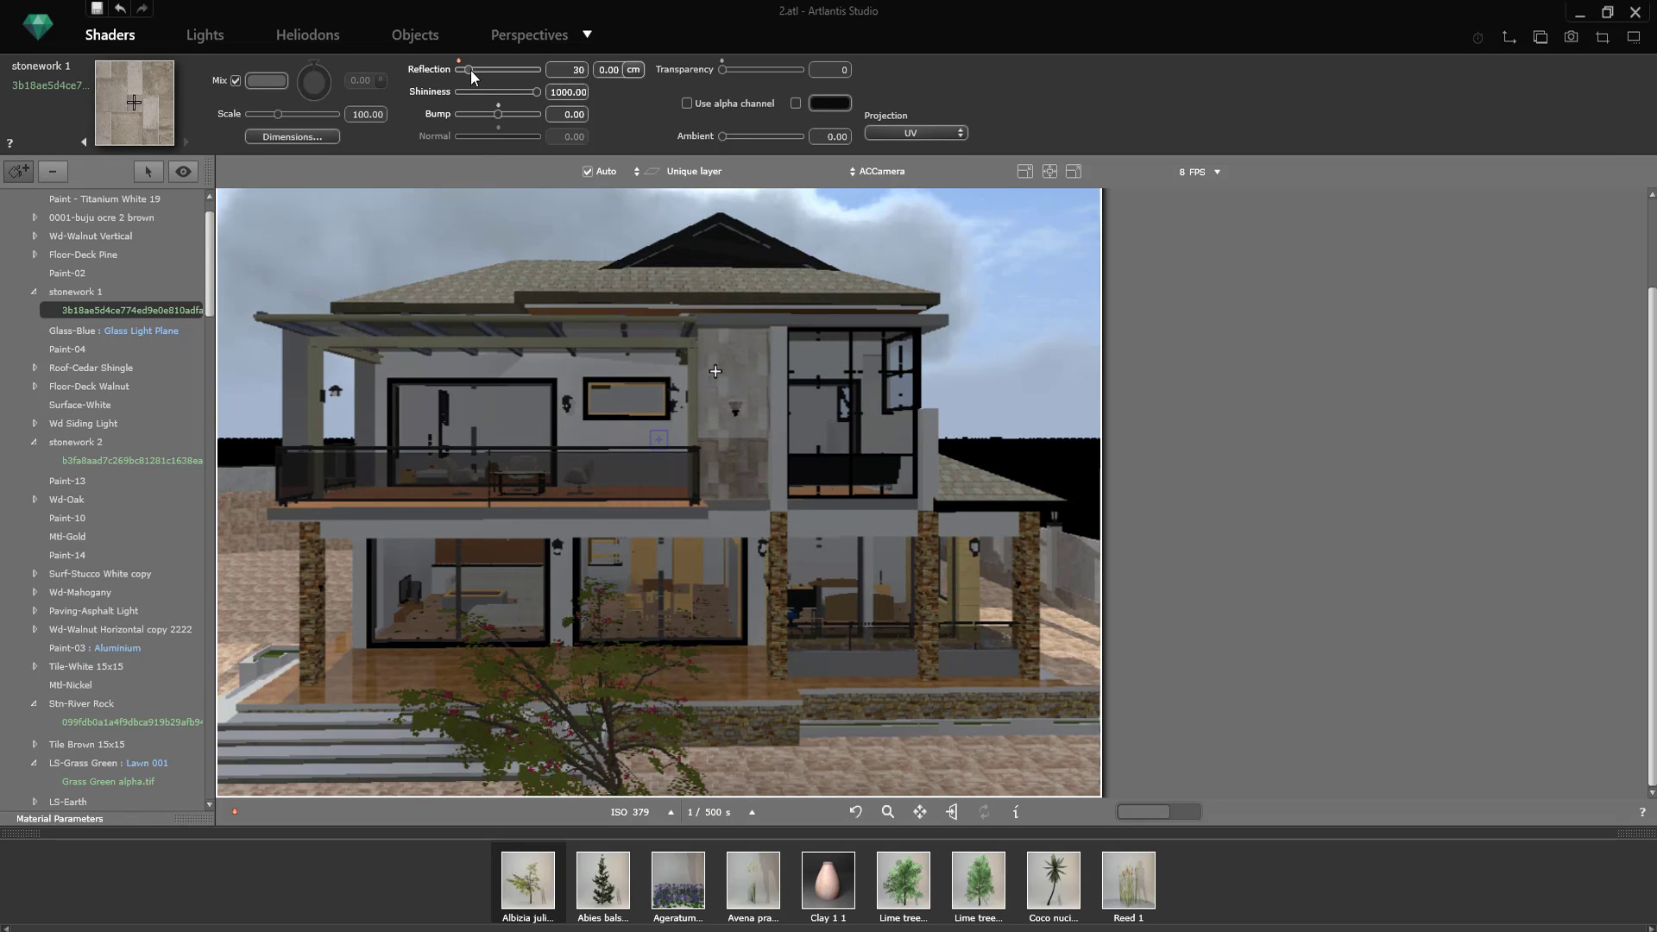
Step: Remove the image texture from the stonework 1 material on the upper-floor stone wall
click(724, 456)
click(266, 81)
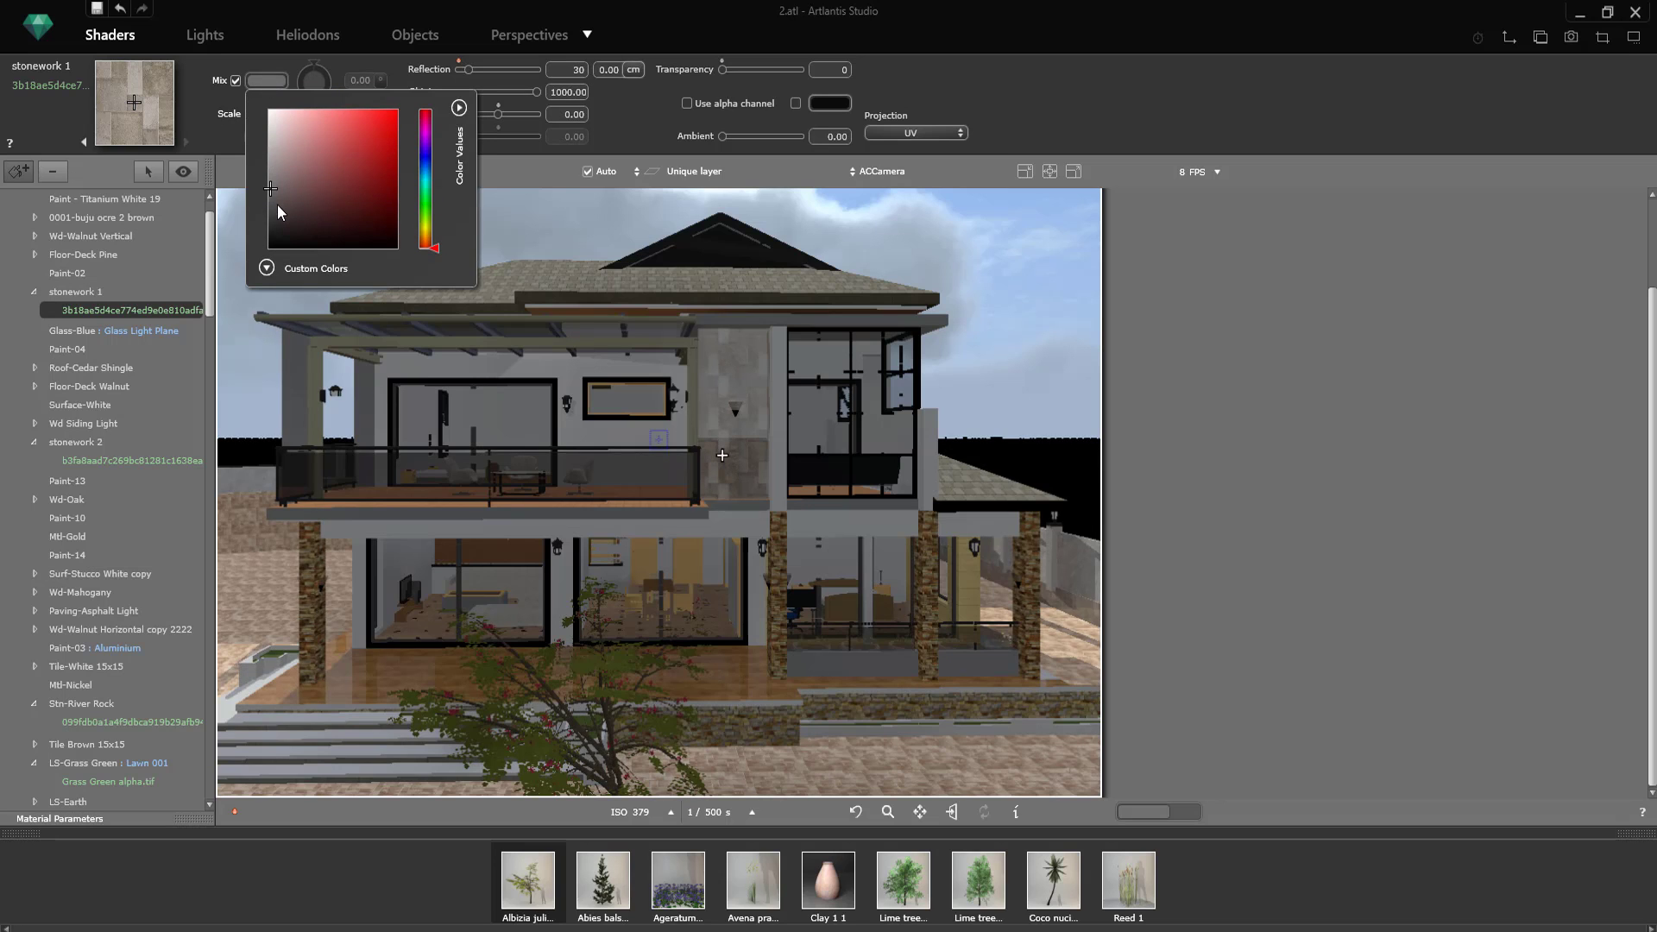
click(715, 363)
right_click(715, 364)
click(753, 381)
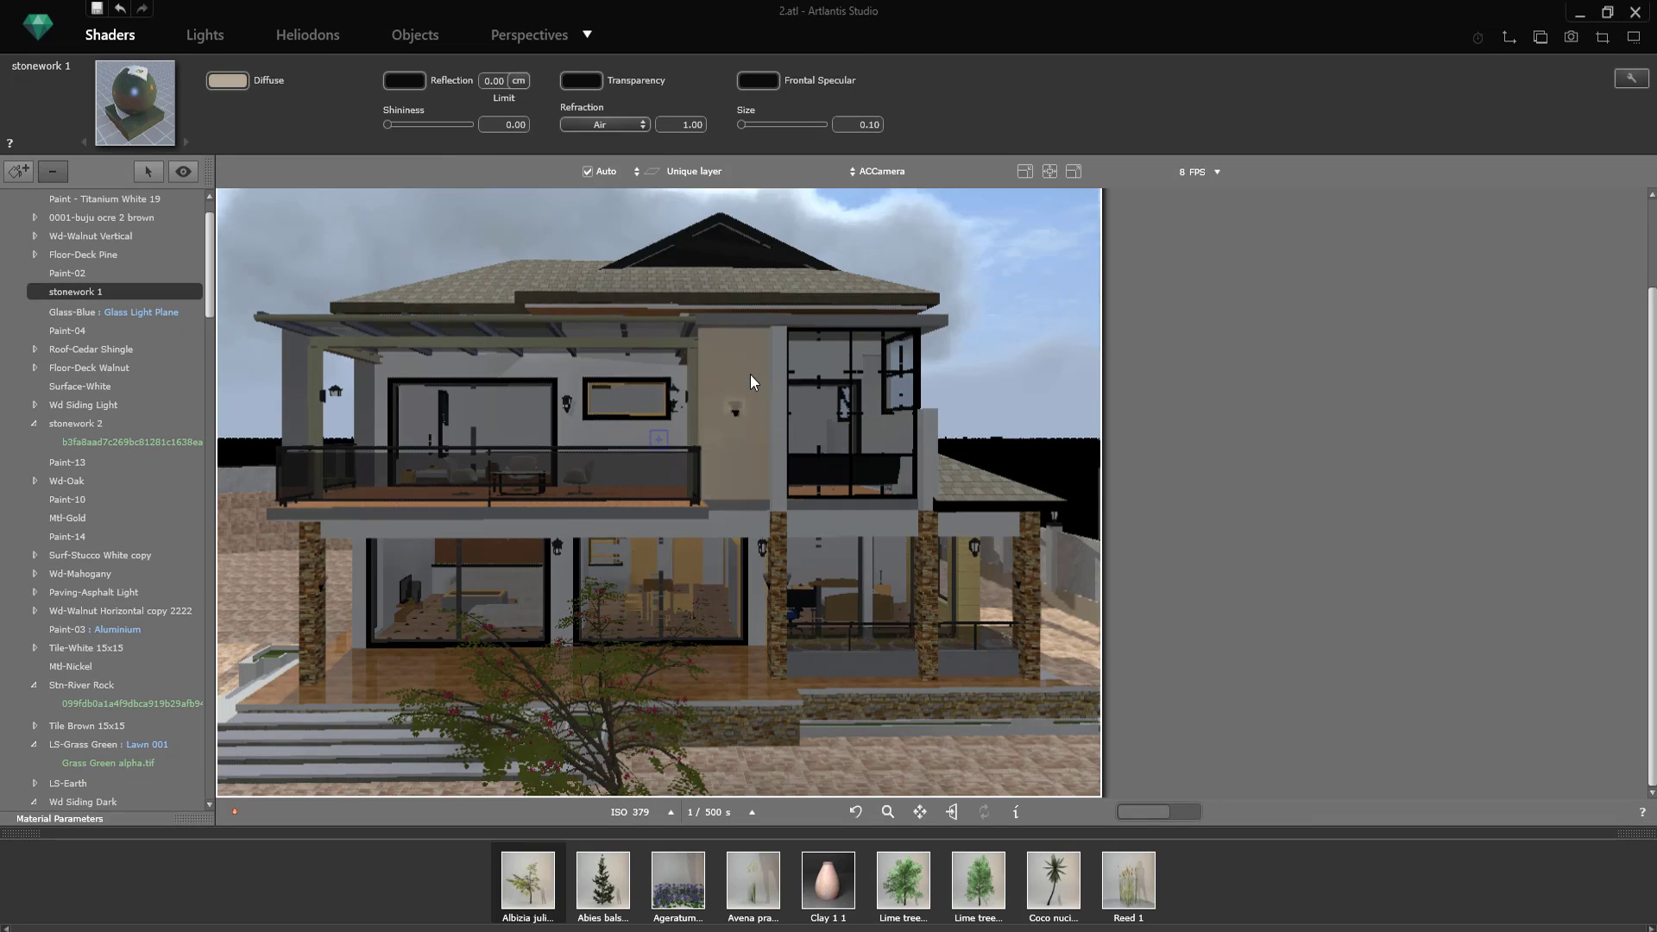
Step: Add the 10.png texture from the Melssa_lumion_Textures folder to the stonework 1 wall, accept its default dimensions and enable its color mix
right_click(743, 369)
click(784, 450)
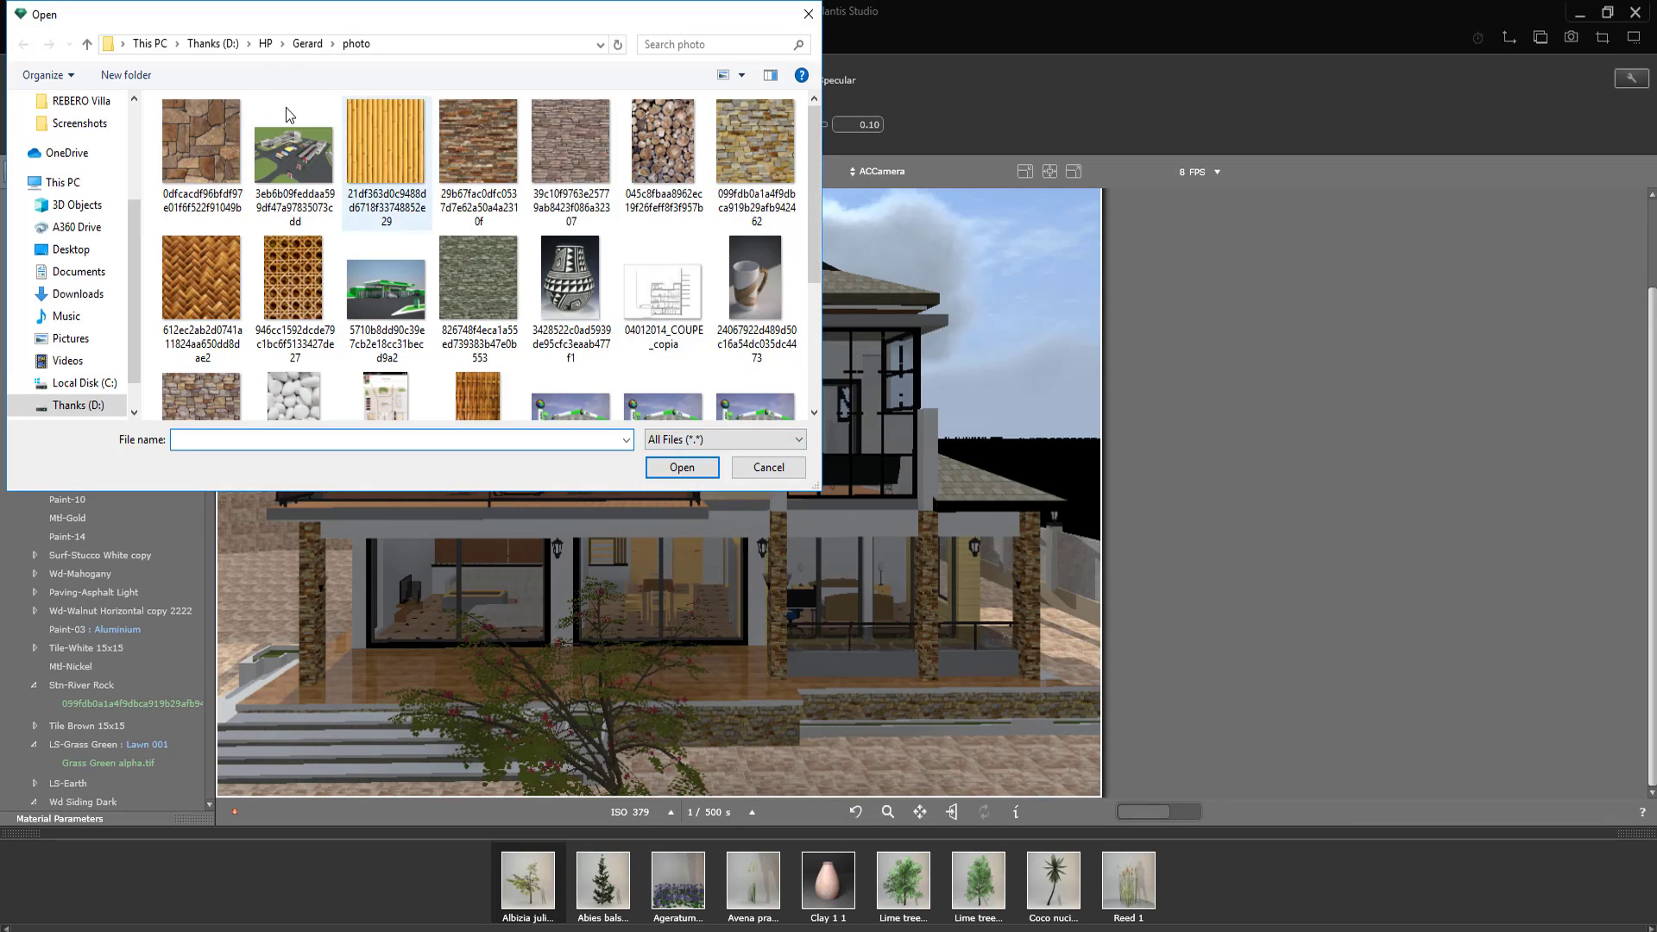
click(212, 47)
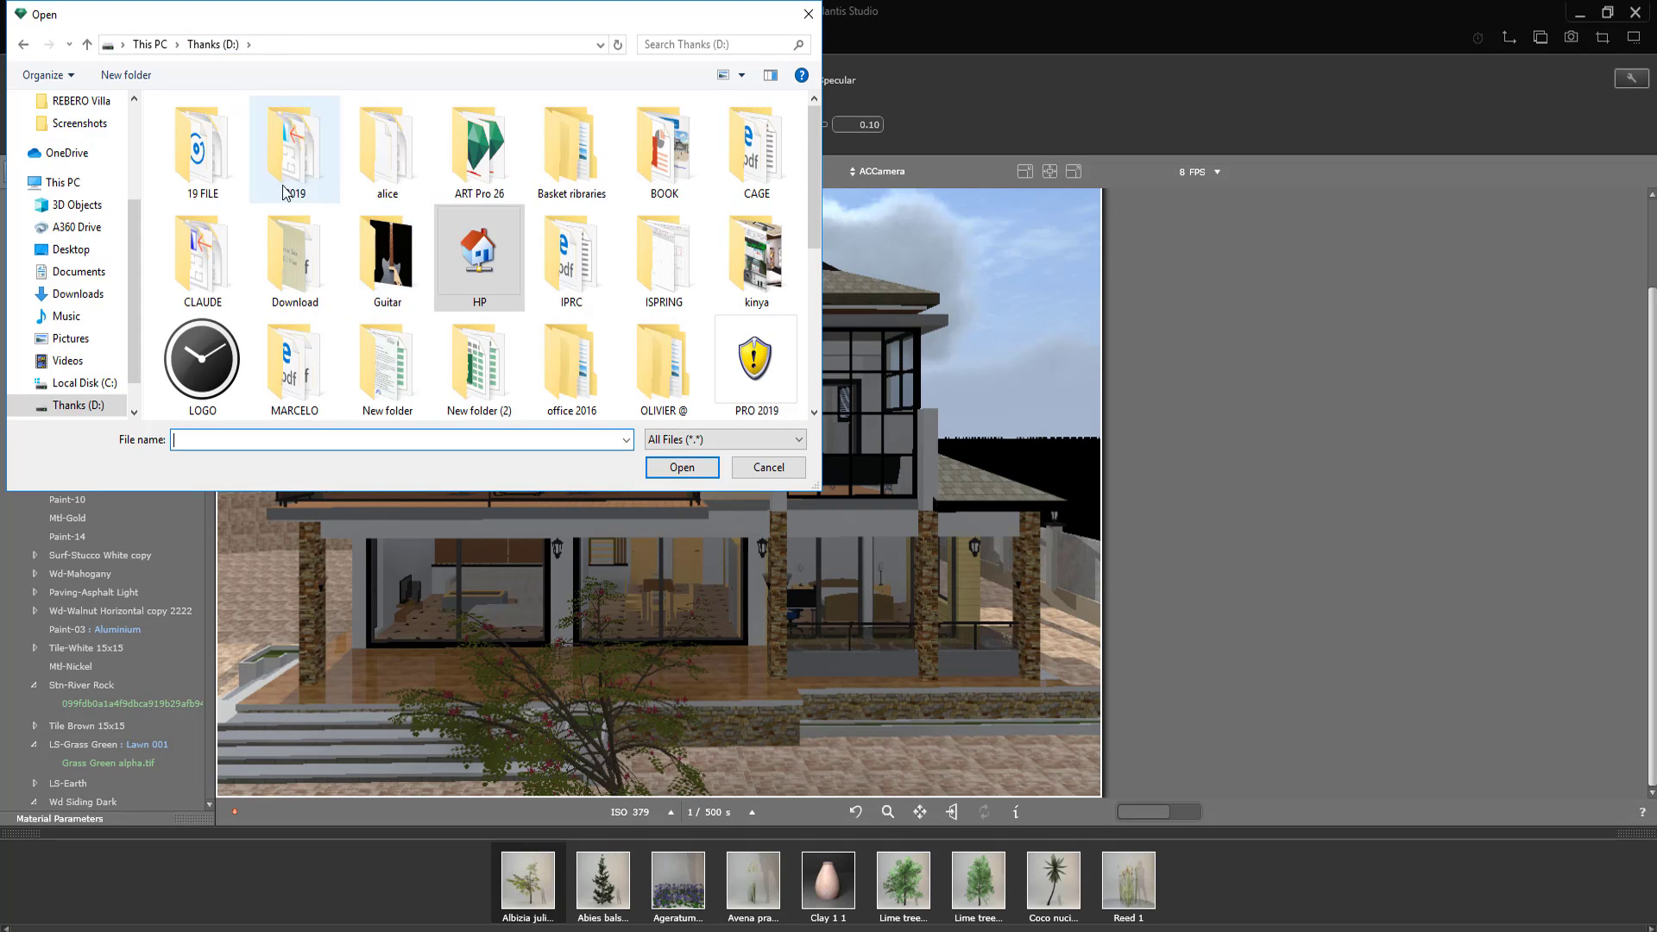
double_click(293, 143)
double_click(193, 168)
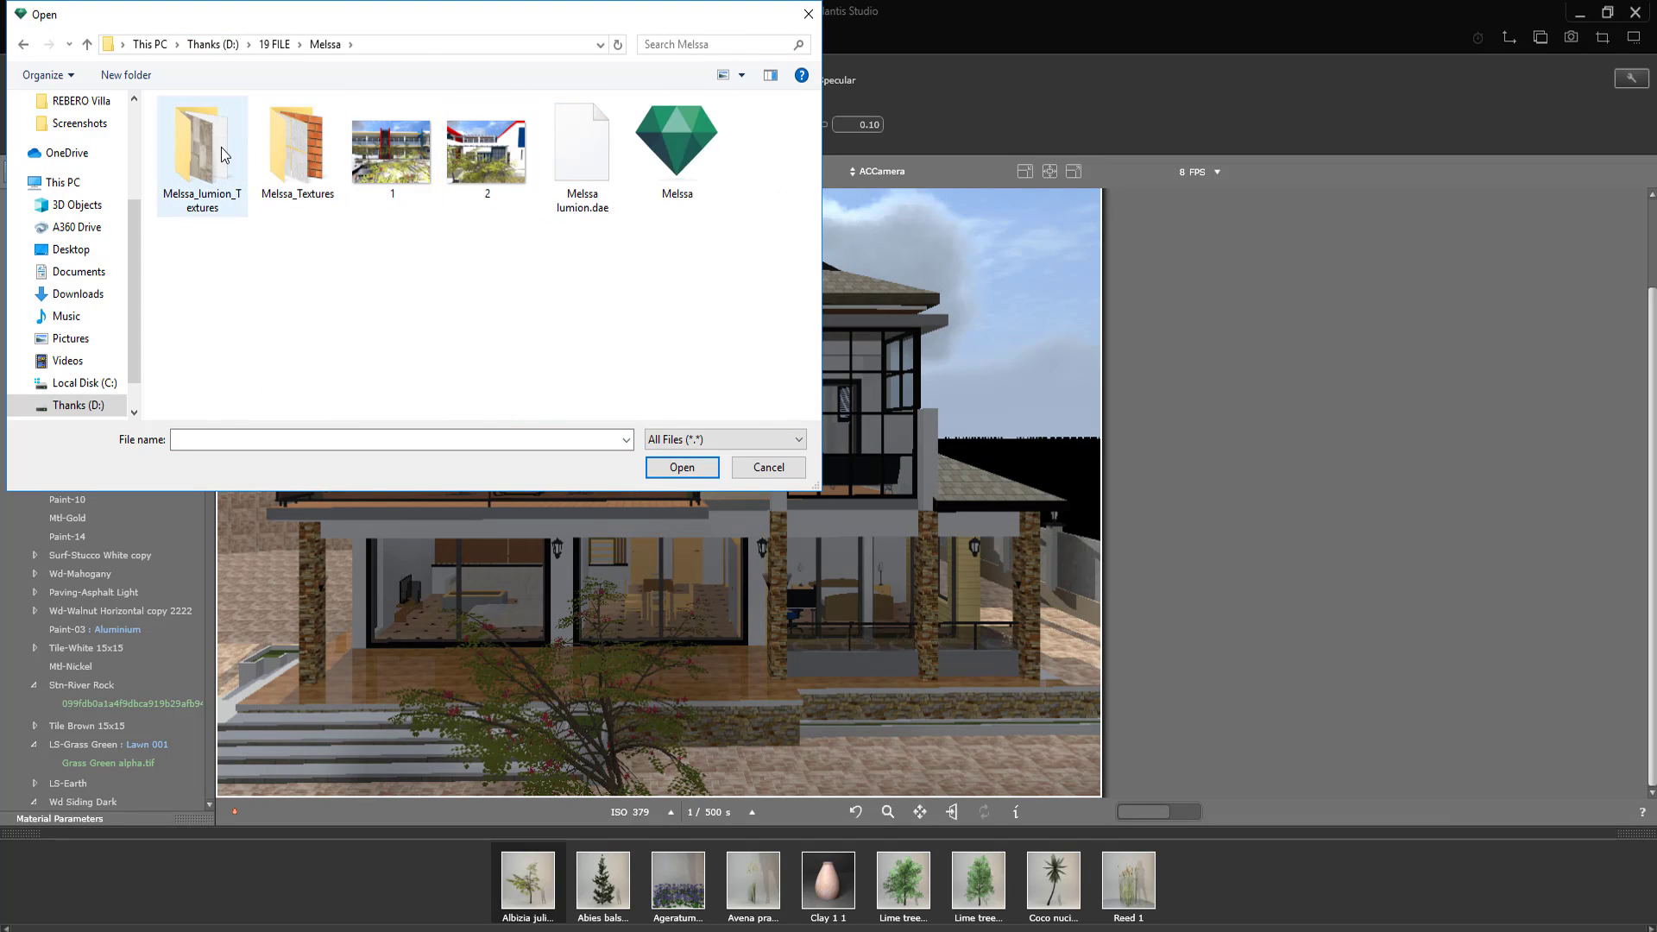
double_click(221, 147)
click(386, 250)
click(682, 467)
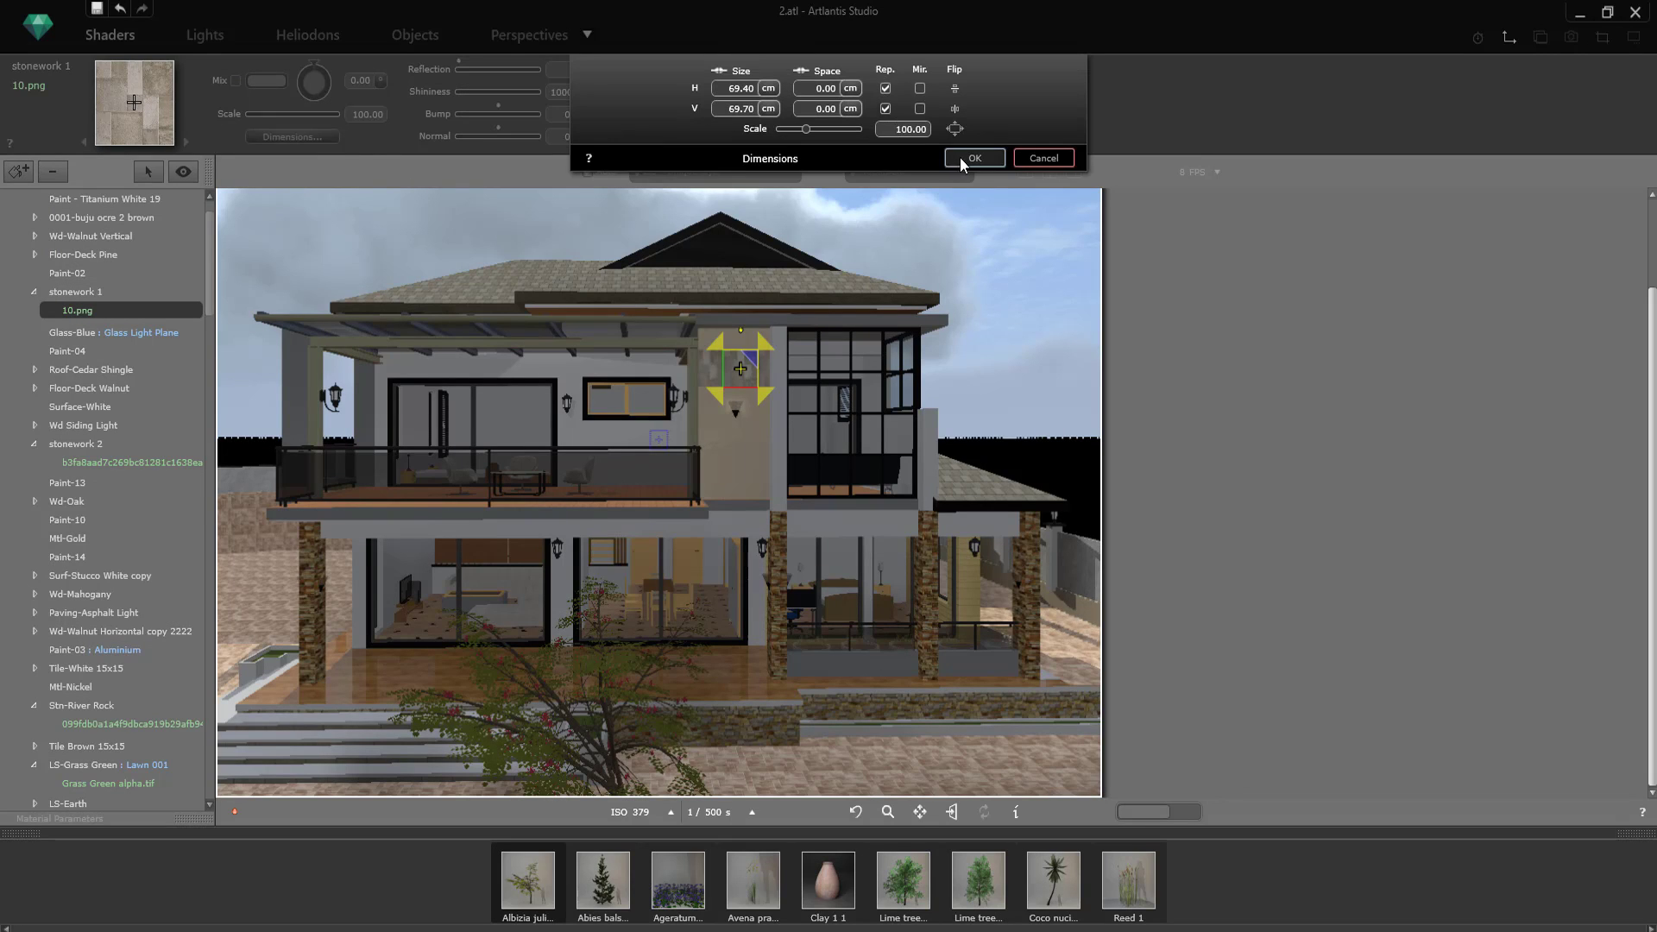
click(971, 158)
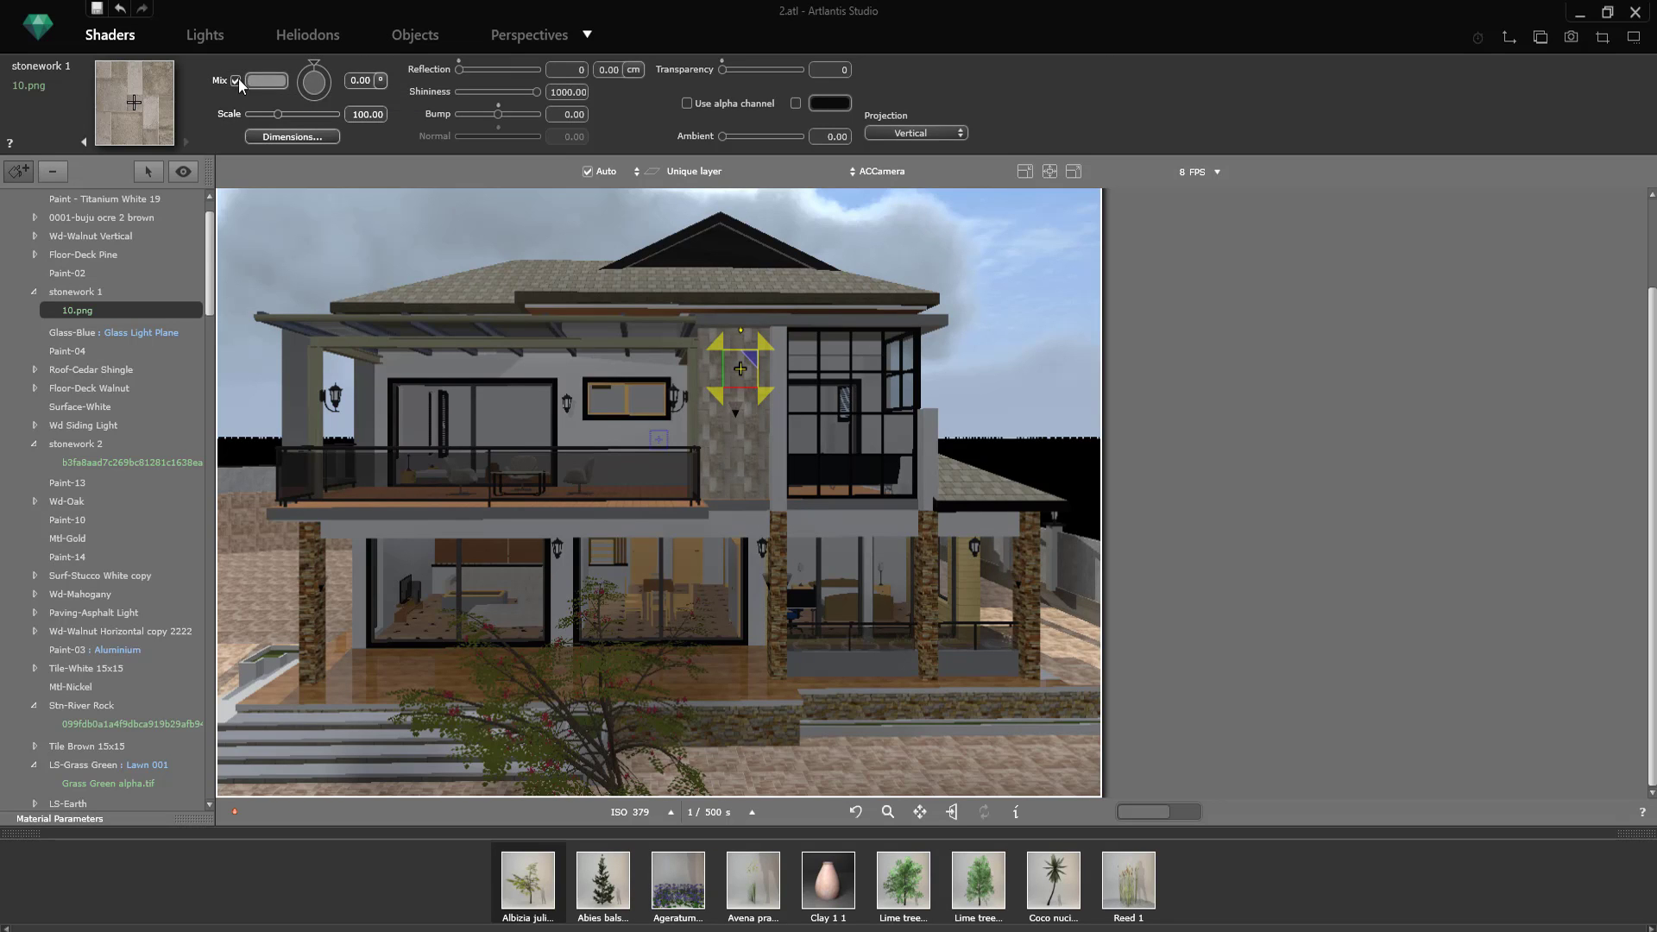
Step: Enable fog for ArchiCAD Heliodon 1, keeping its clouds active
click(597, 50)
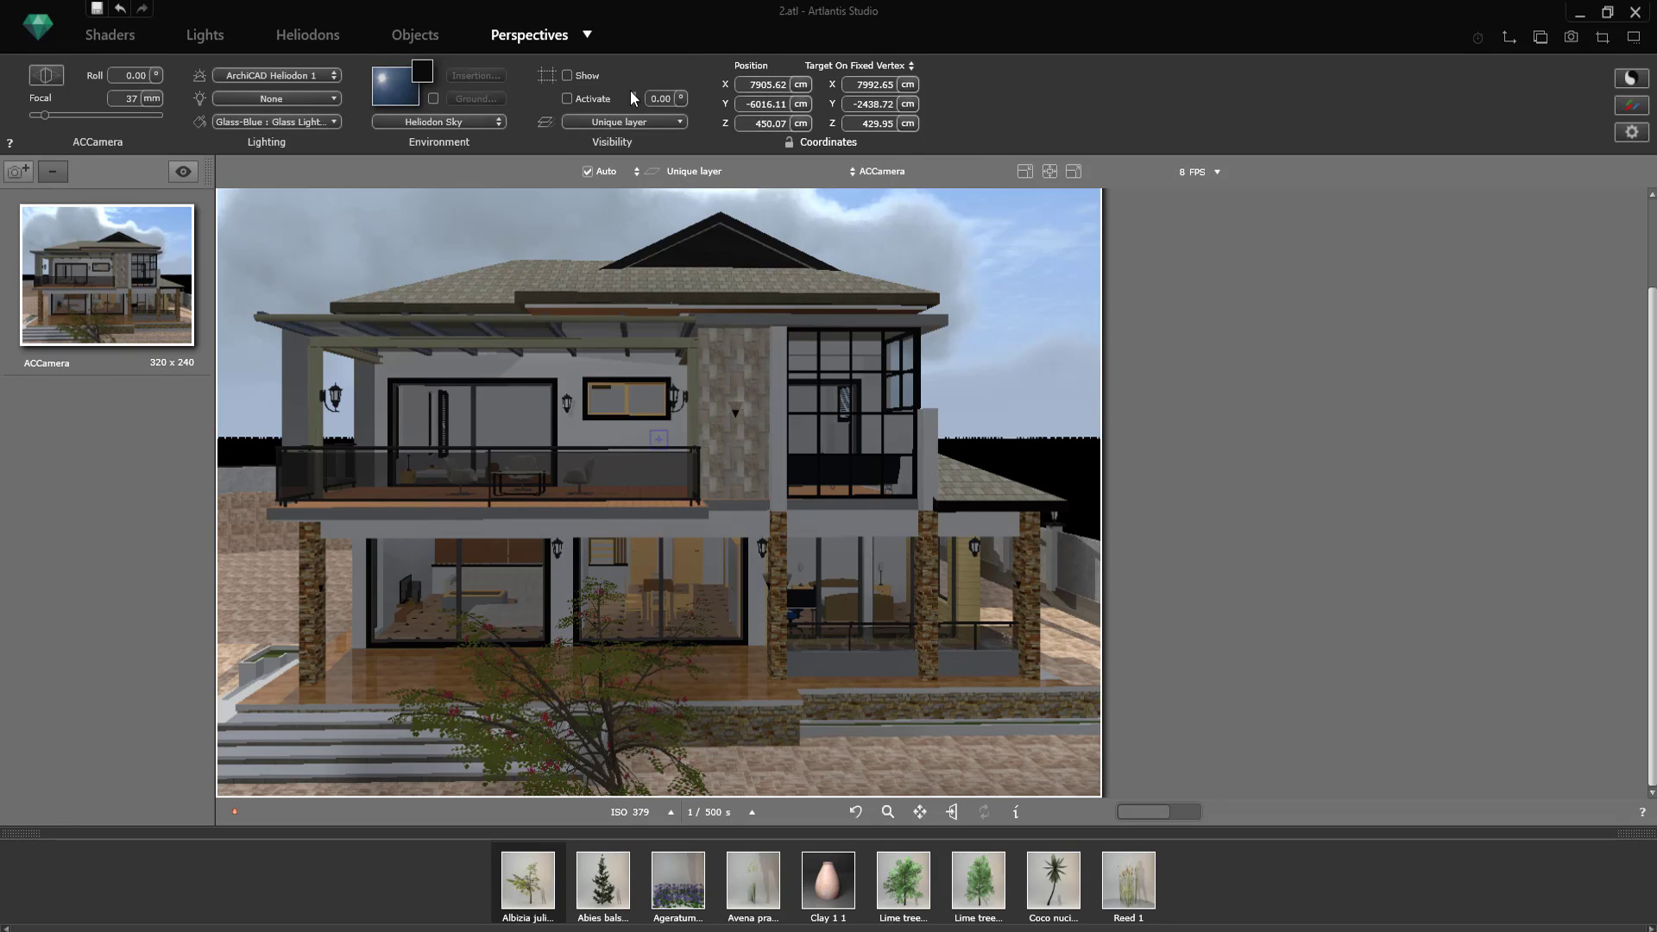
click(321, 38)
click(849, 100)
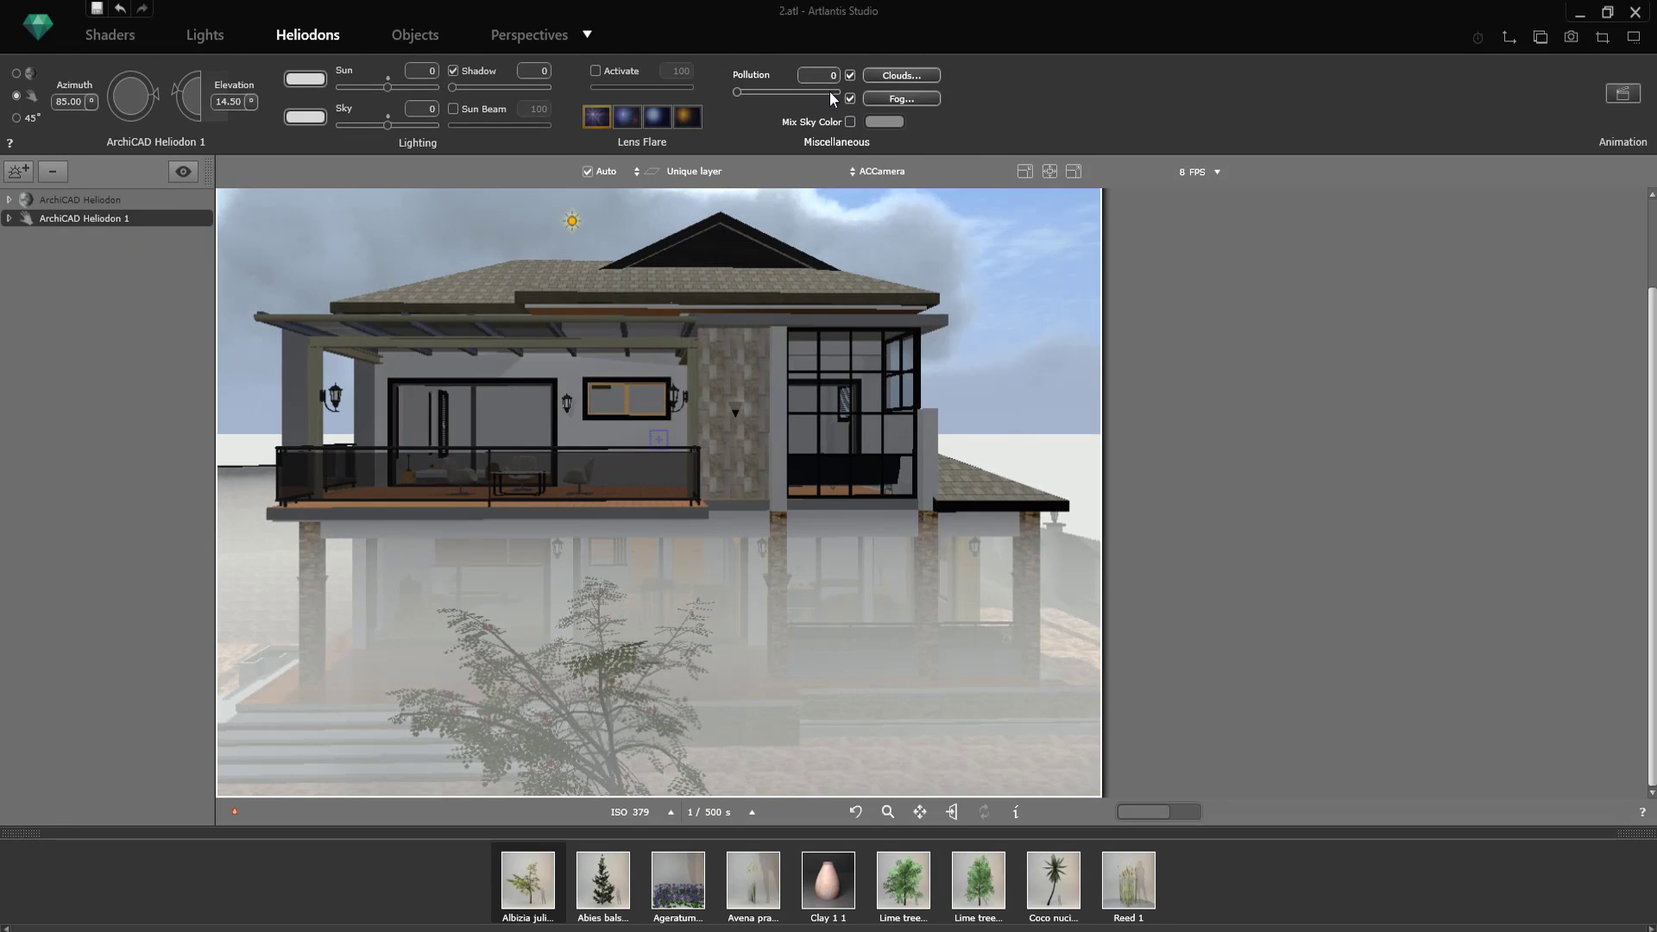
click(850, 75)
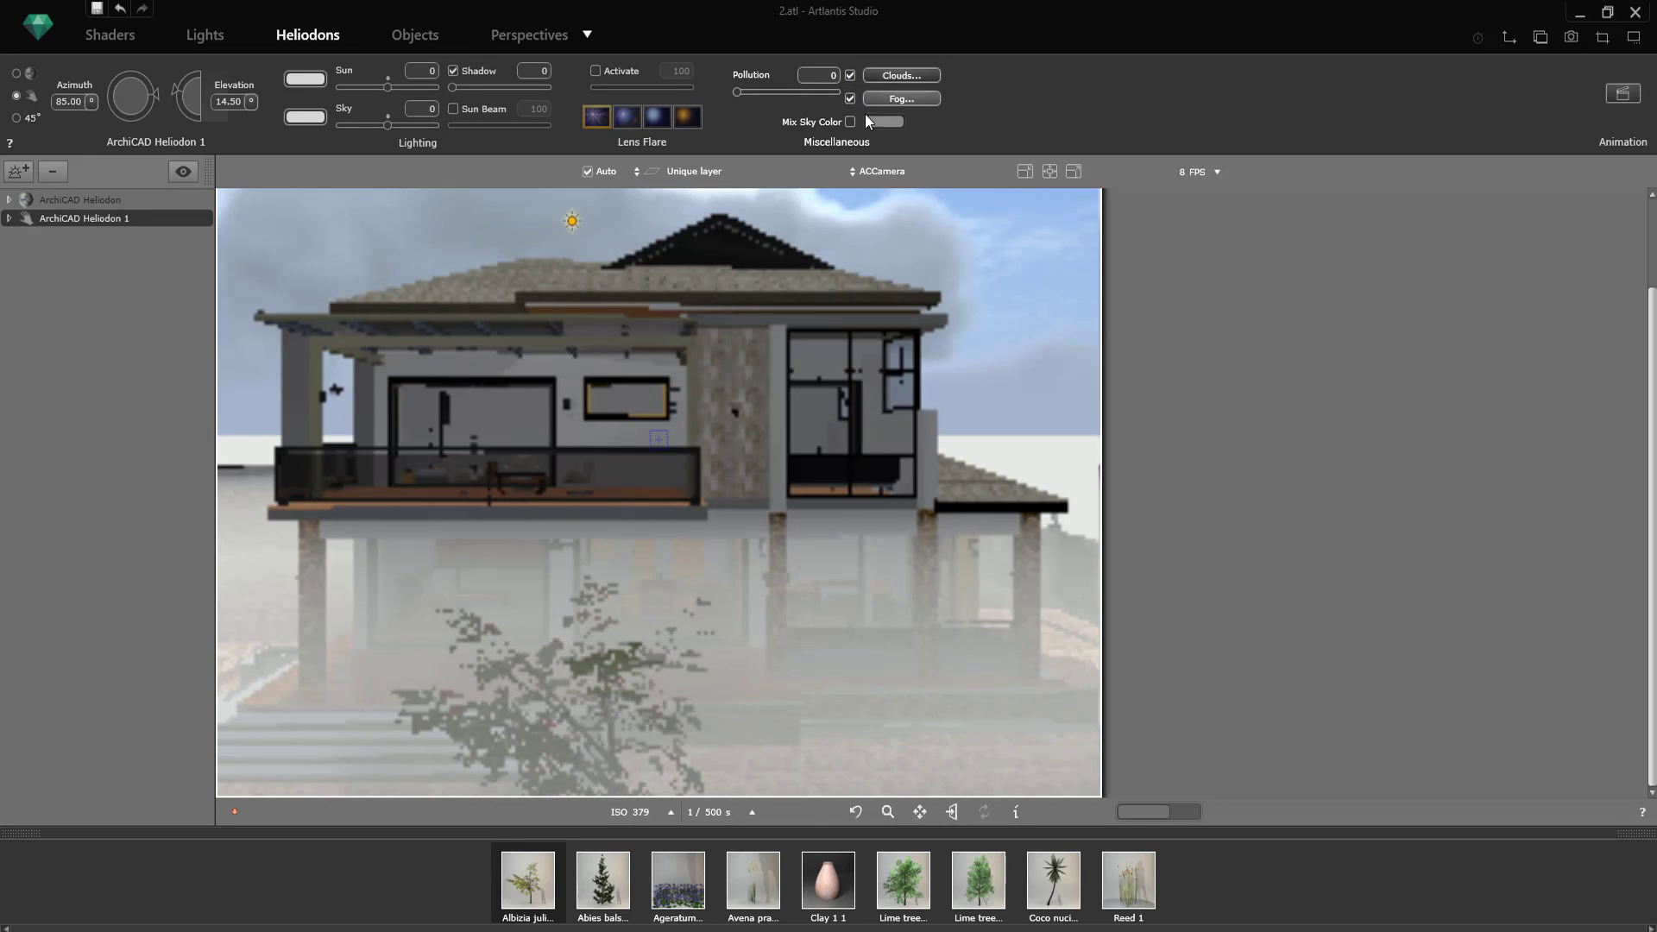
Step: Enable Mix Sky Color for ArchiCAD Heliodon 1 and tint the sky light cyan
click(850, 122)
click(874, 125)
click(1046, 221)
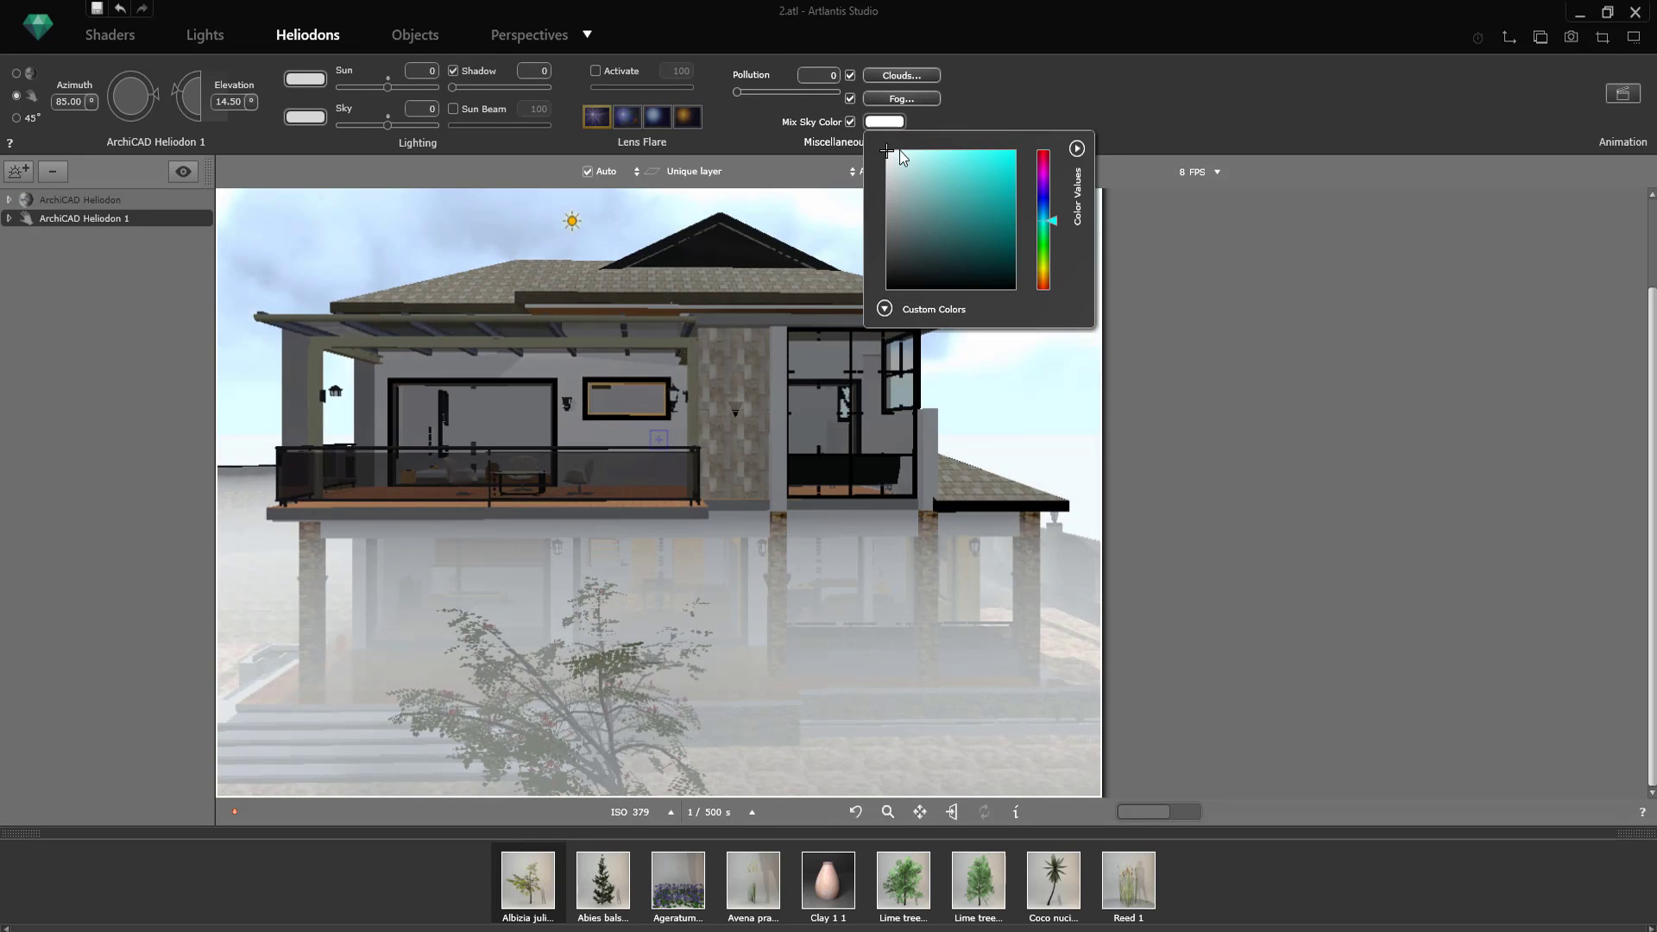
drag(900, 154, 920, 160)
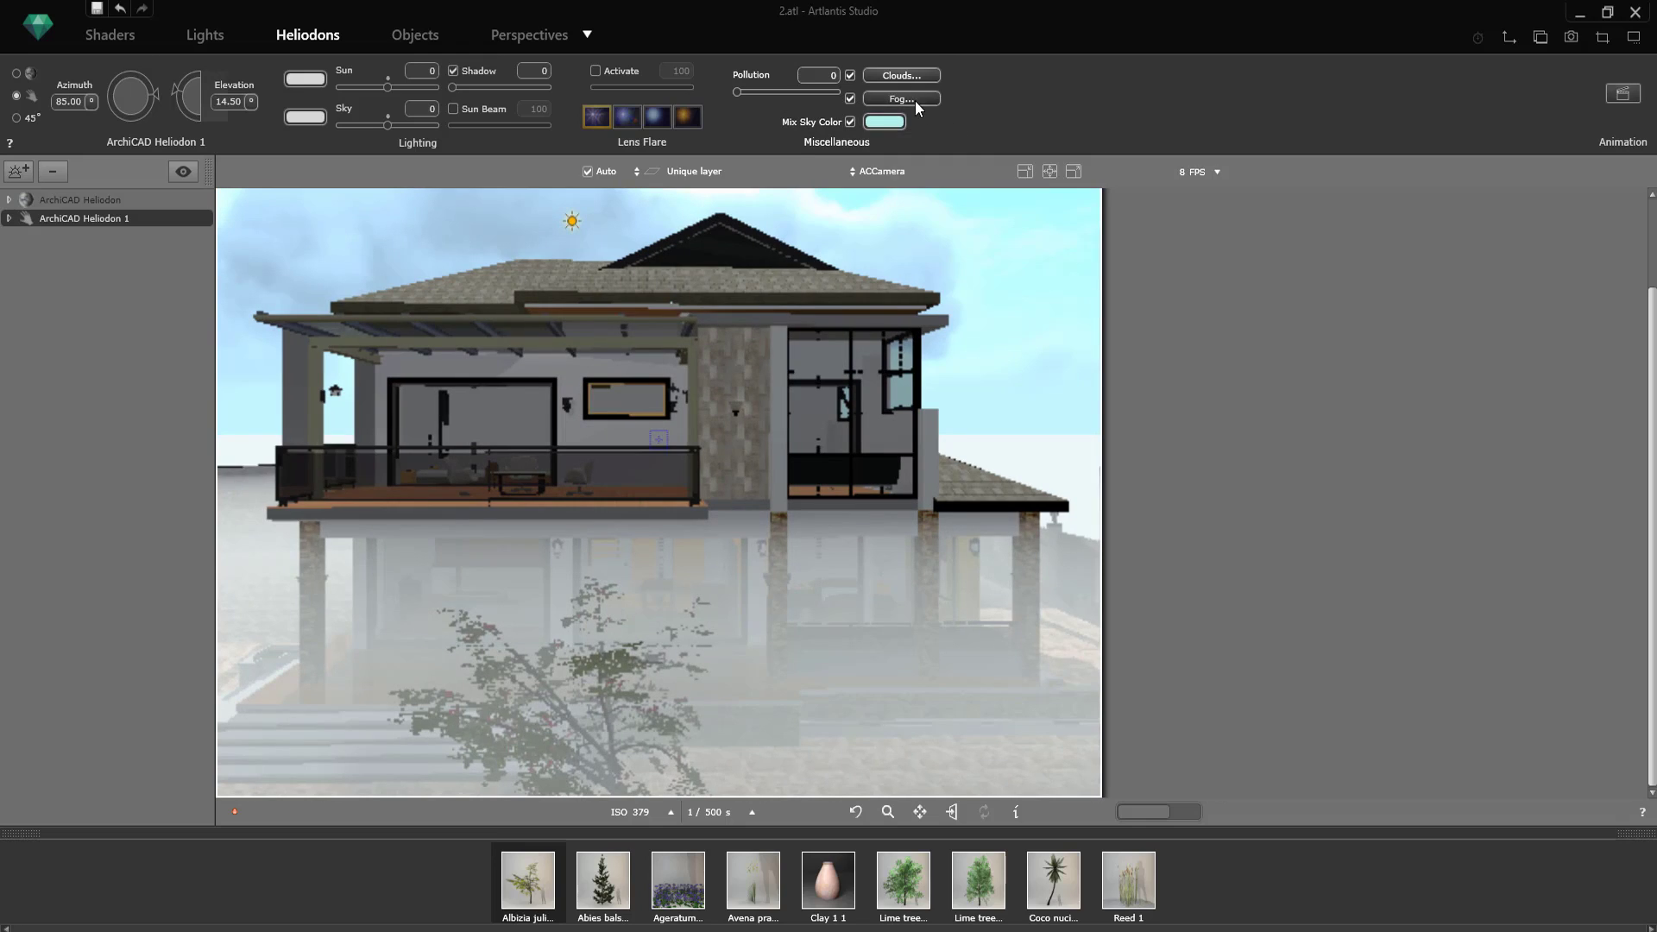
Step: Adjust the heliodon's fog settings to clear the haze from the ground floor
click(913, 98)
mouse_move(851, 107)
mouse_down()
mouse_move(915, 103)
mouse_move(873, 126)
mouse_move(906, 131)
mouse_move(852, 121)
mouse_up()
click(956, 156)
Step: Test a pale pink and a black diffuse color on the Paint-02 facade material, then settle on medium grey
click(415, 37)
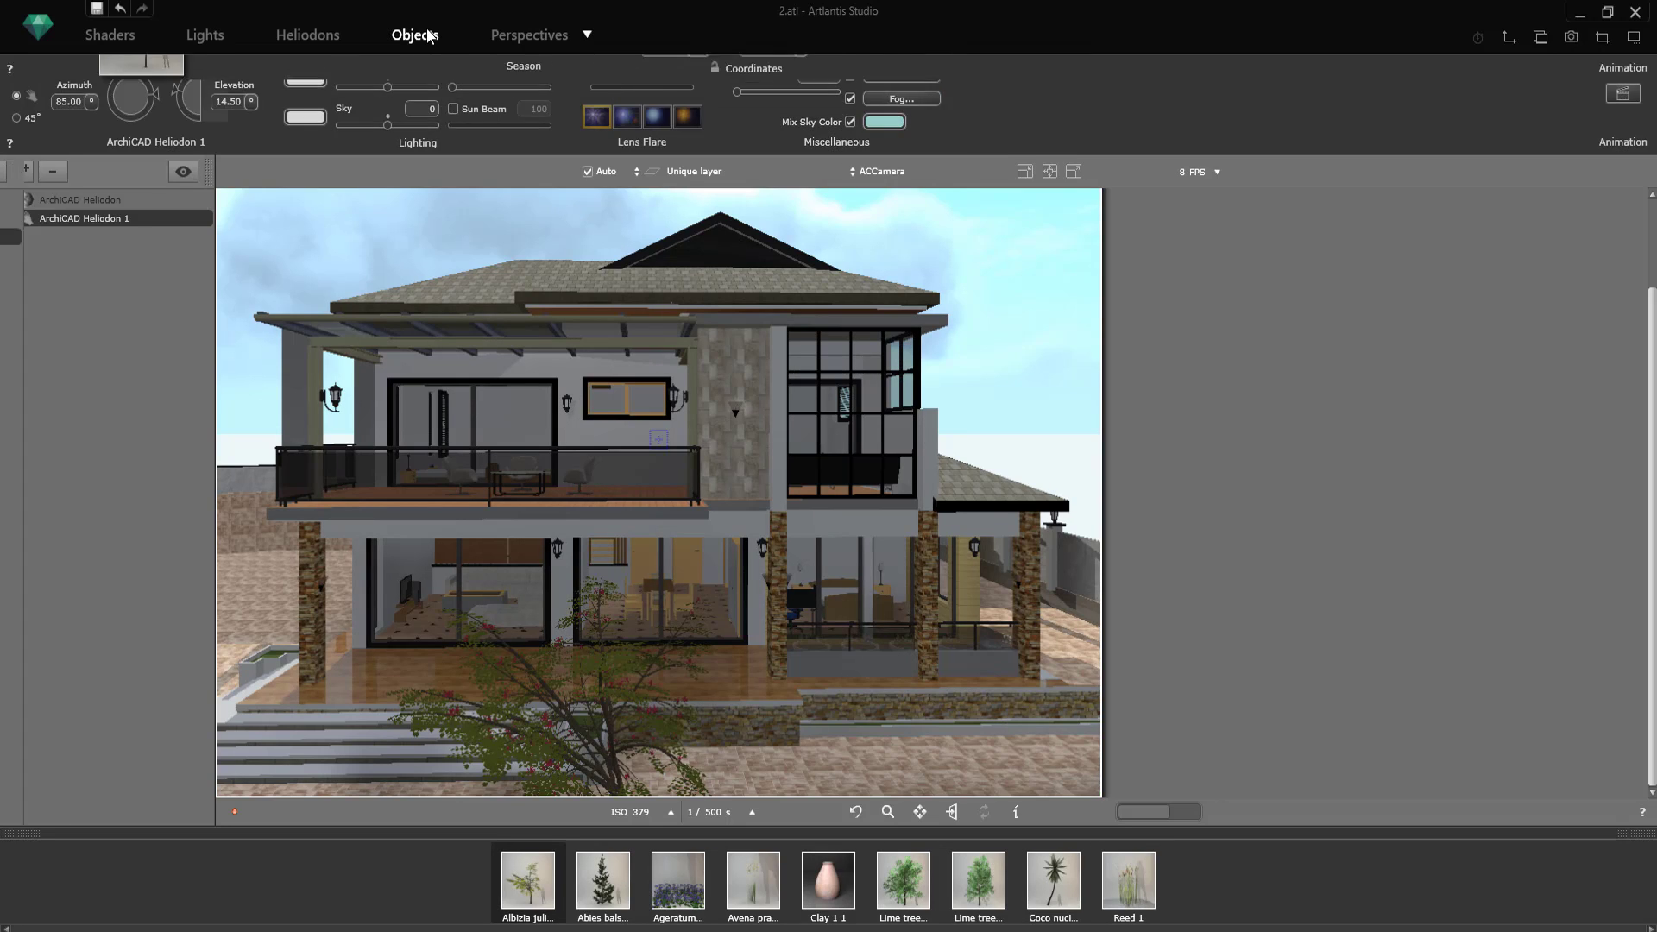
click(661, 509)
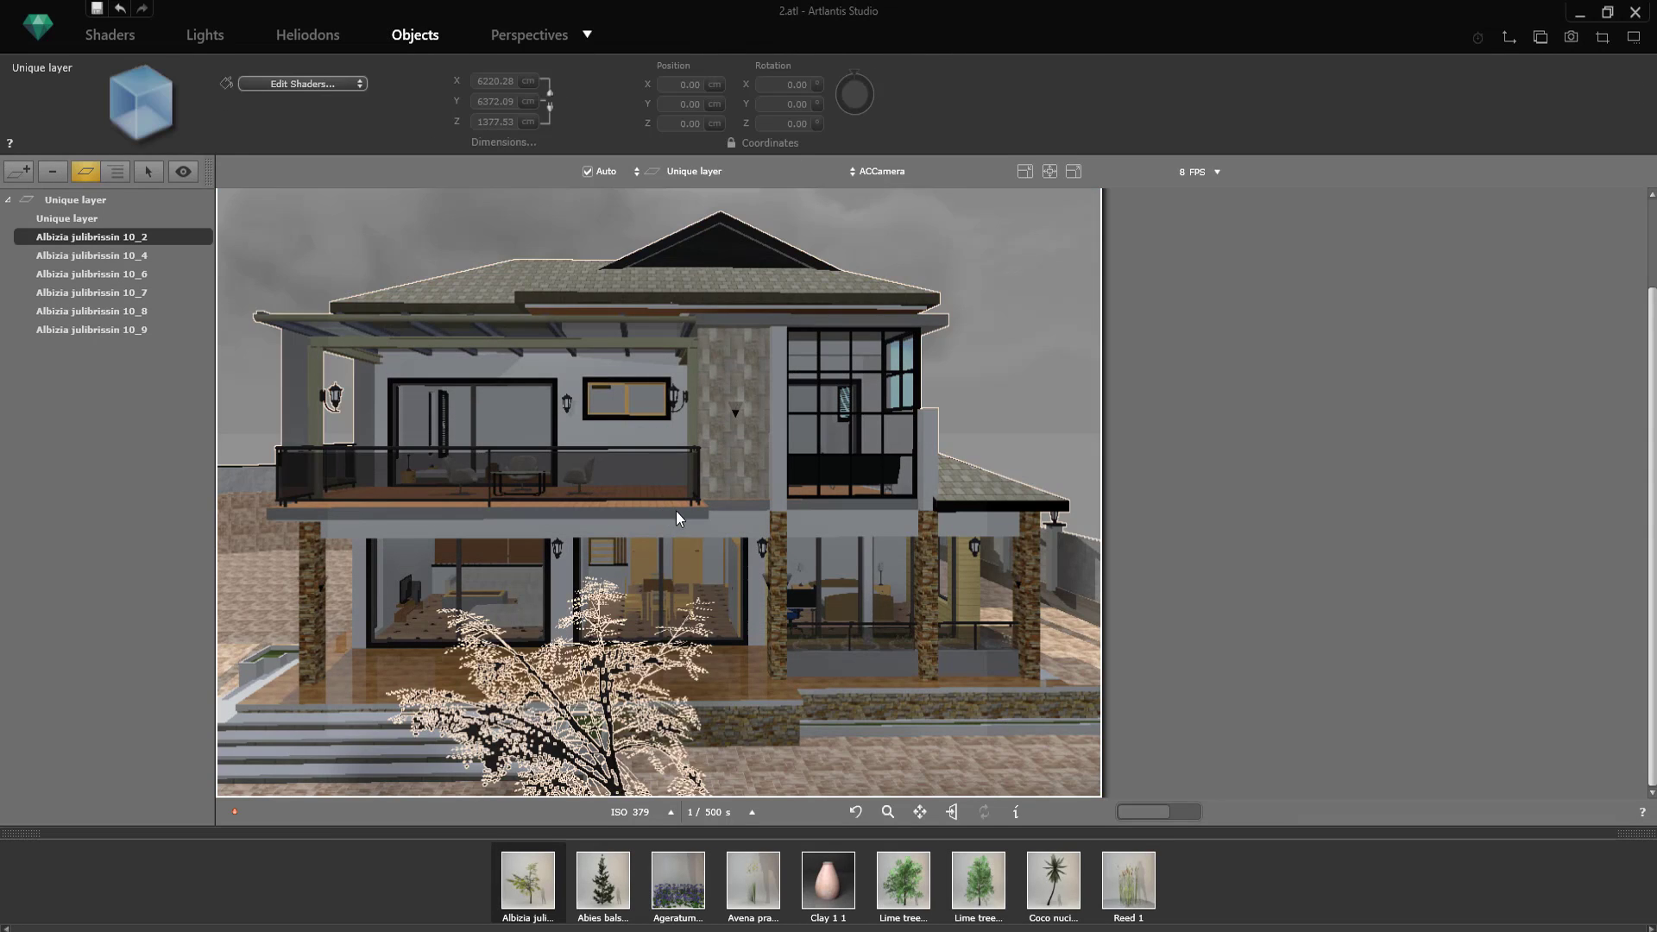
click(121, 36)
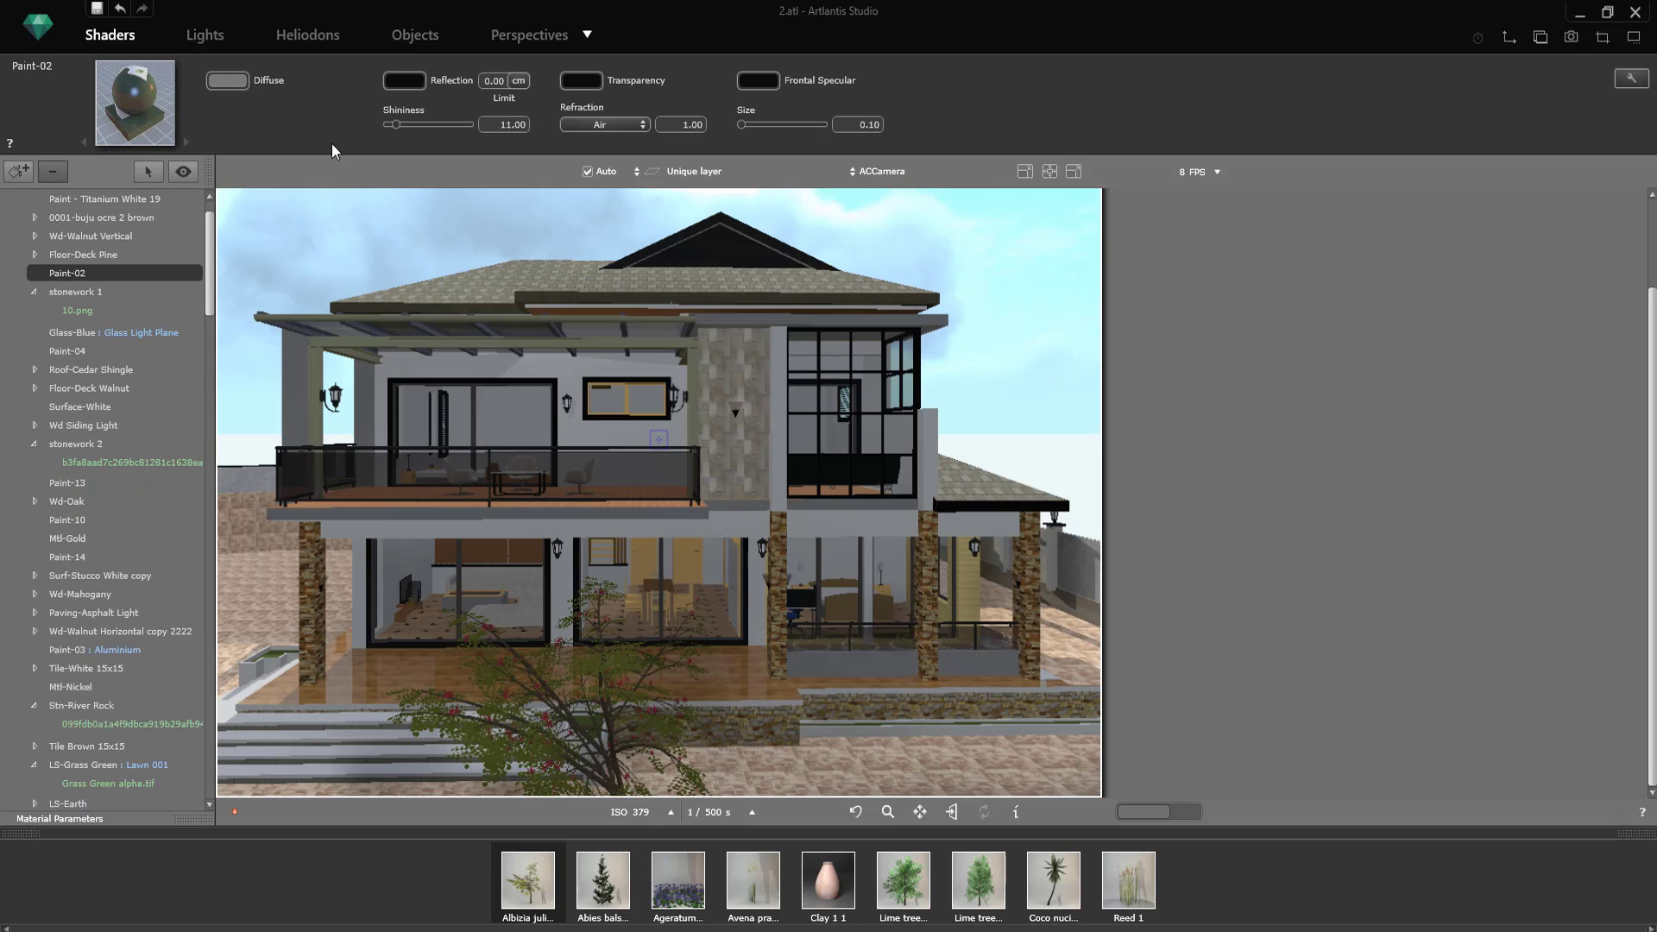
click(238, 127)
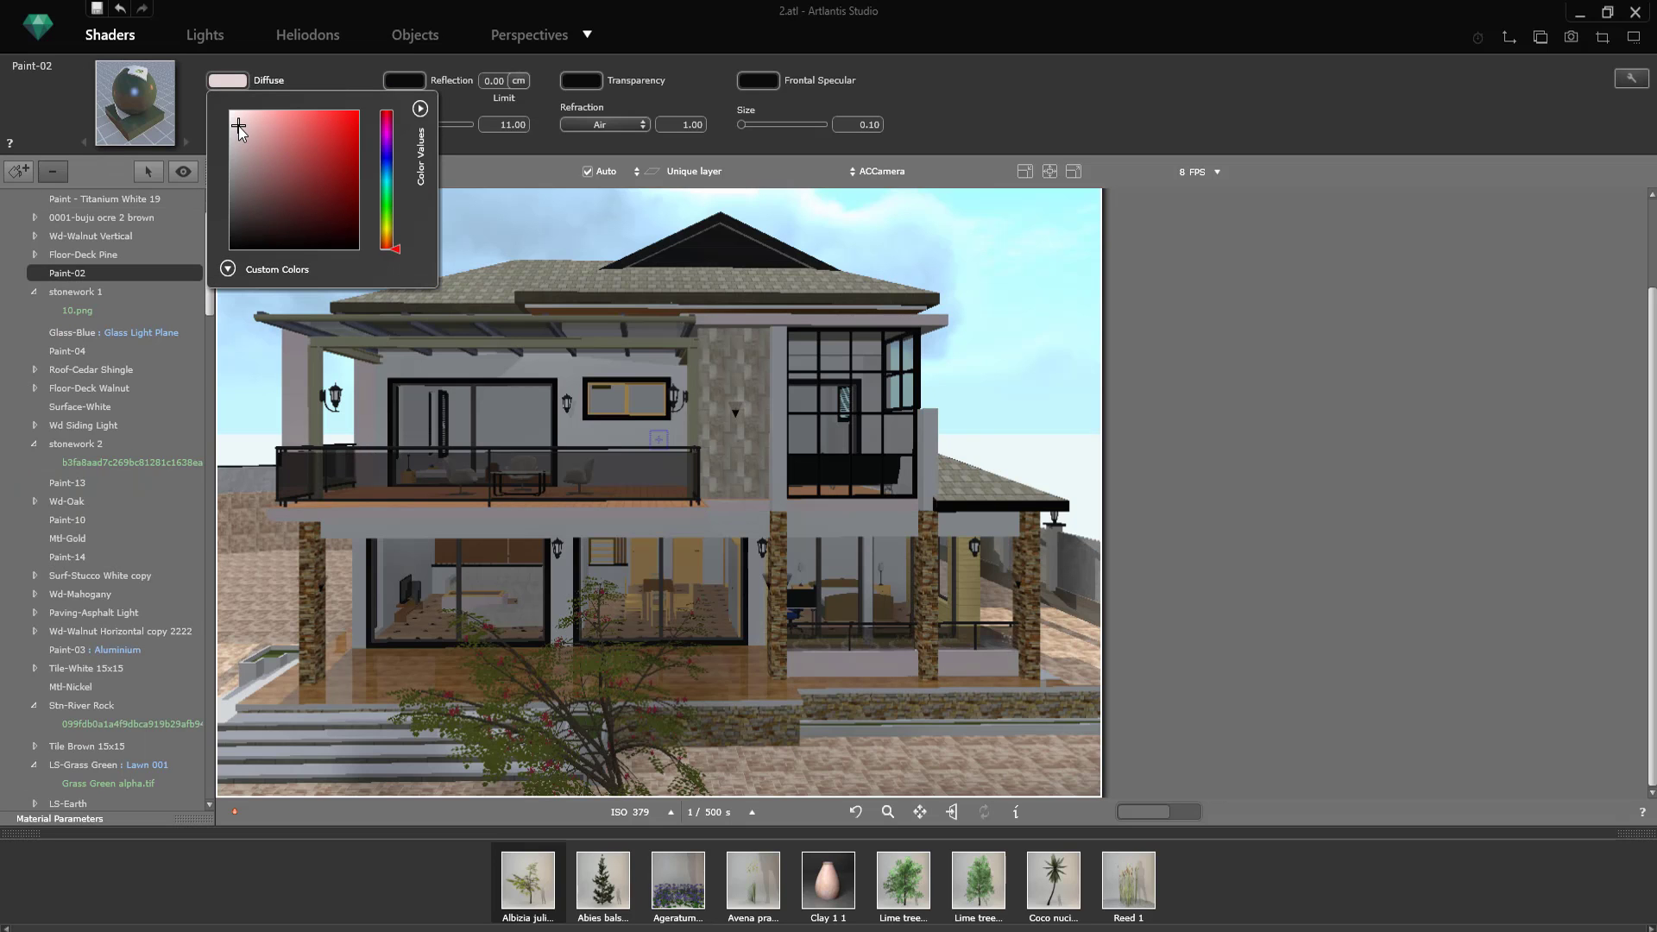
click(236, 226)
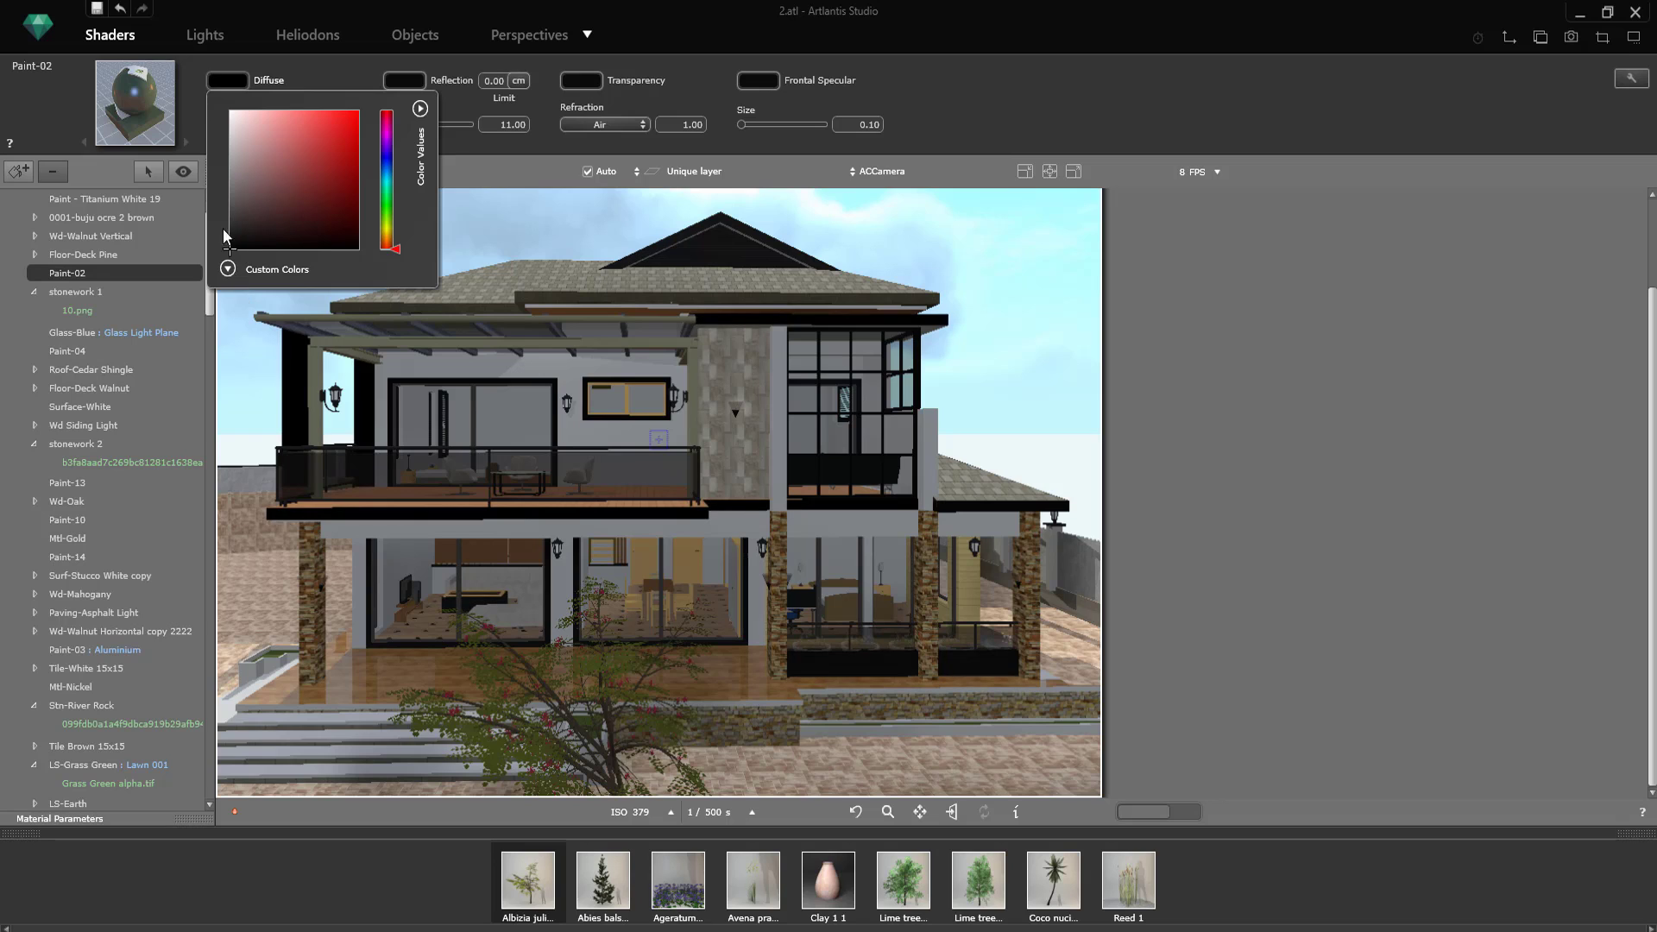
drag(235, 246, 233, 182)
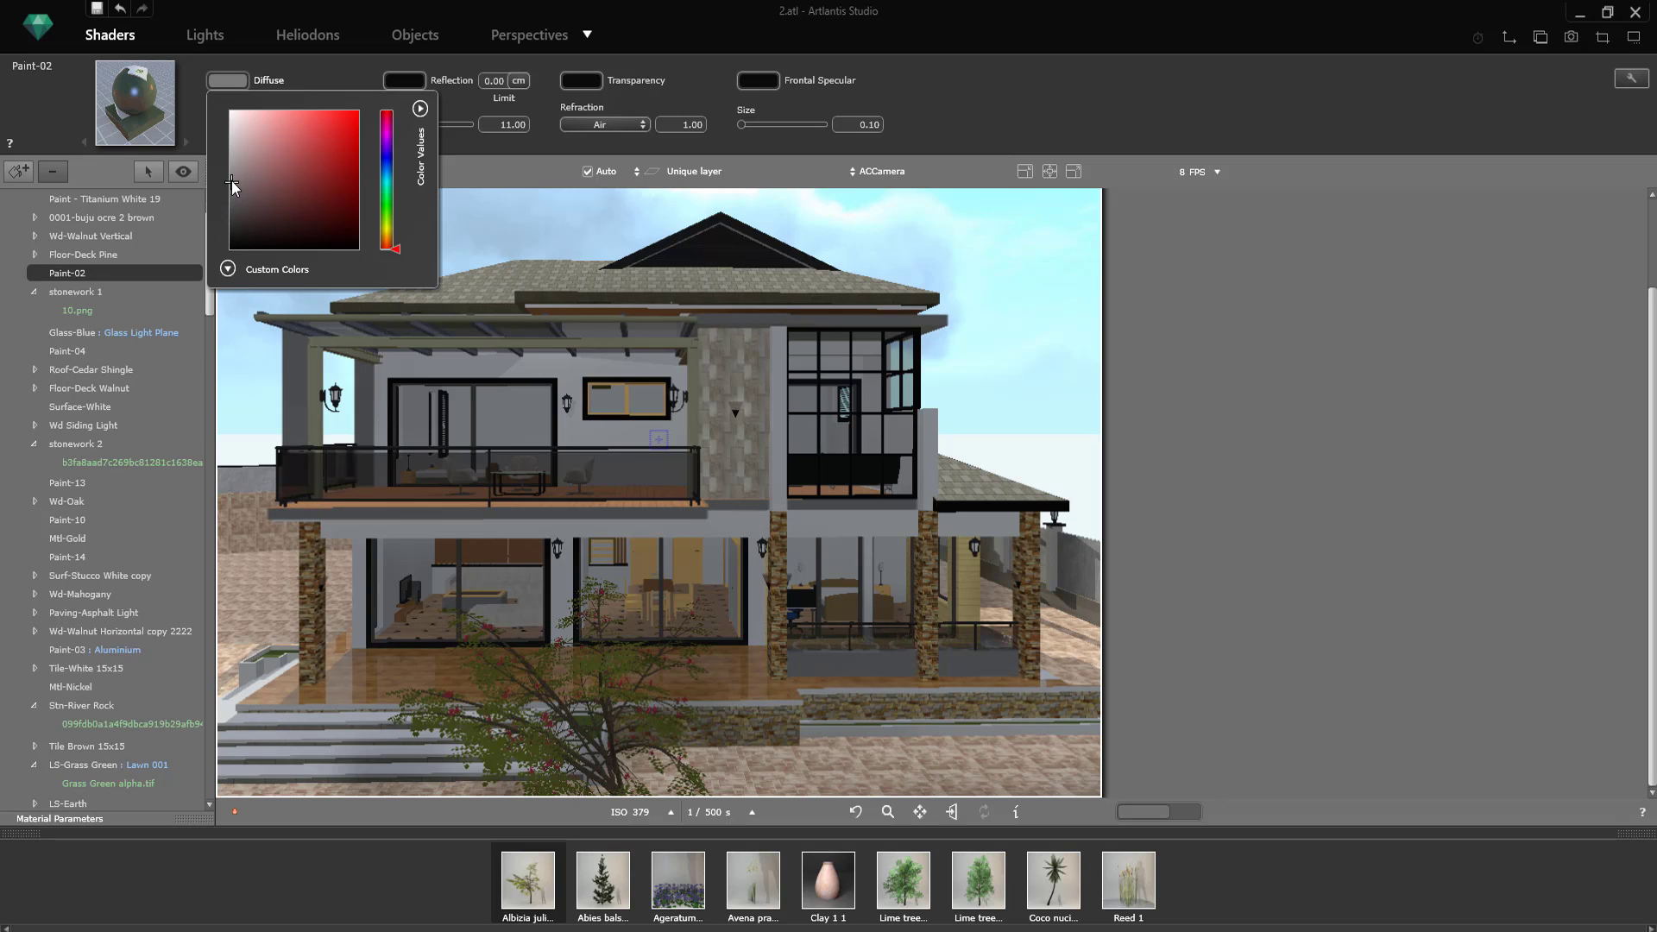
click(831, 264)
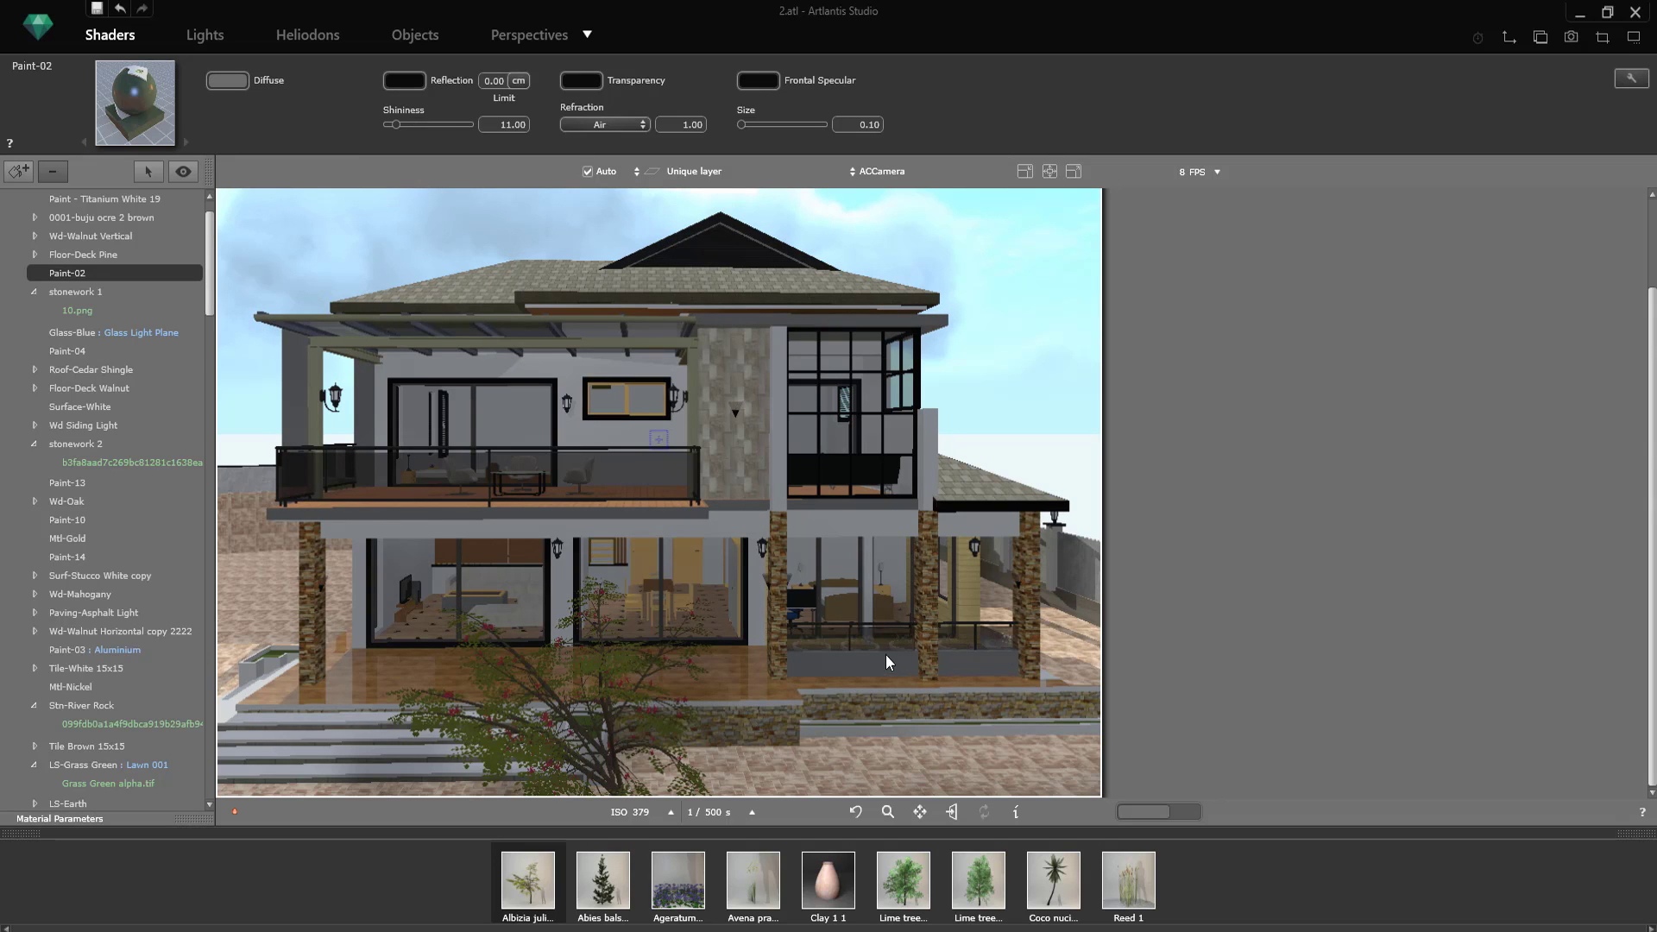
Step: Create the new perspective ACCamera_1 and move its camera and target in the 2D plan to view the house from its right-hand corner
click(547, 35)
click(18, 171)
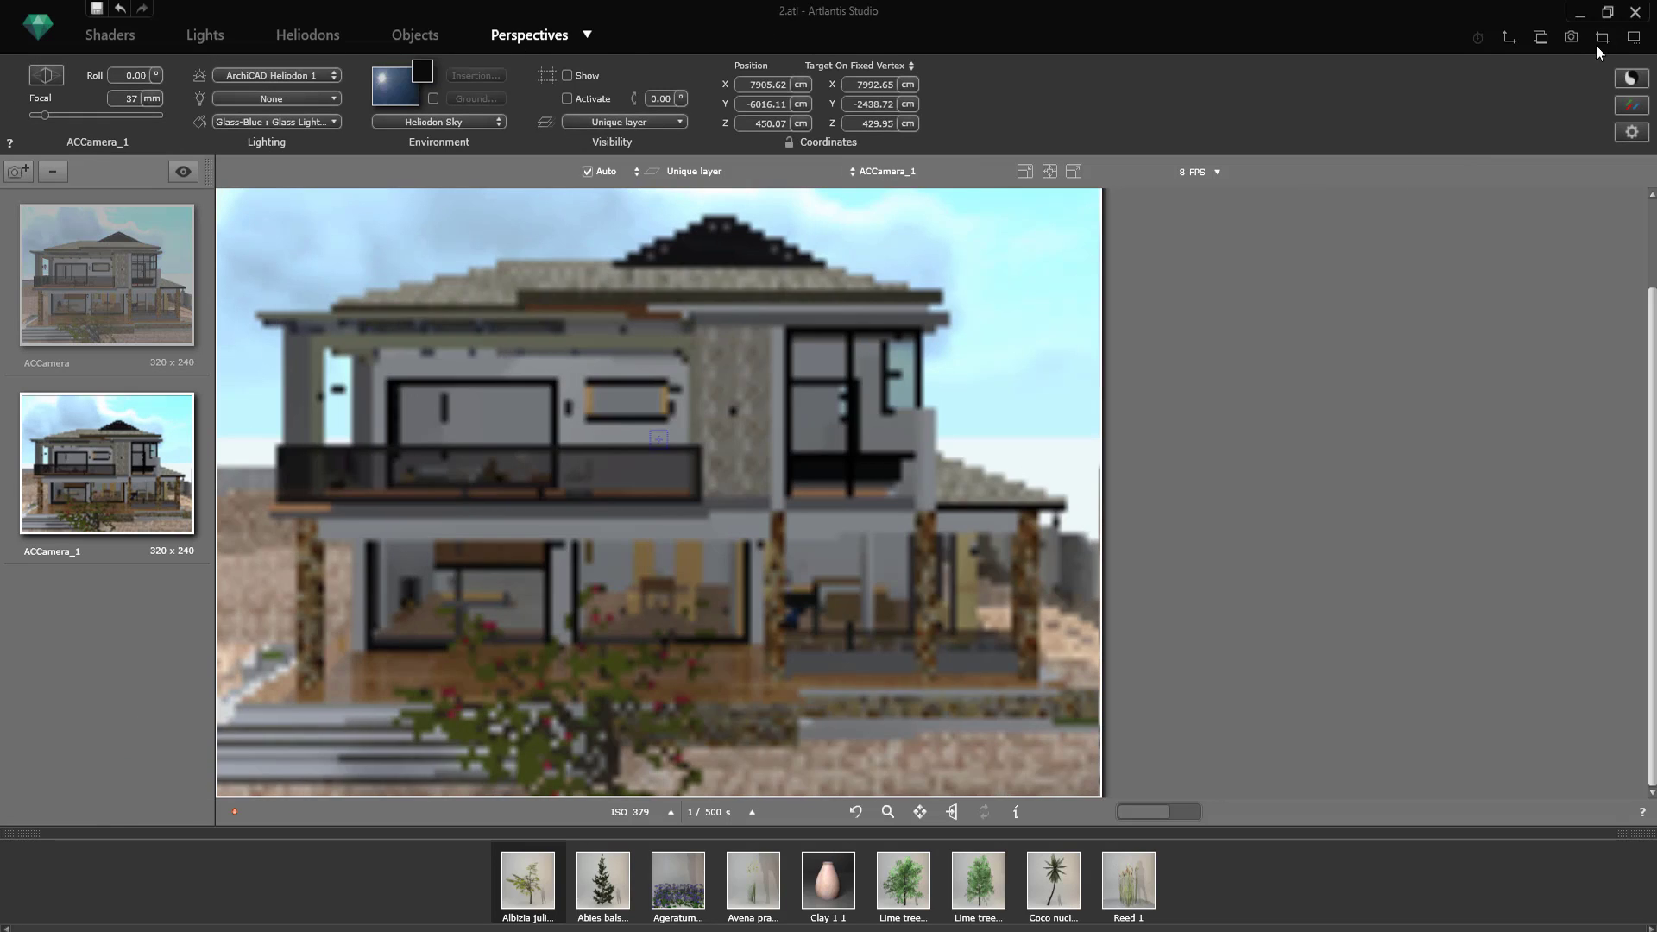
click(1509, 38)
drag(405, 509, 589, 499)
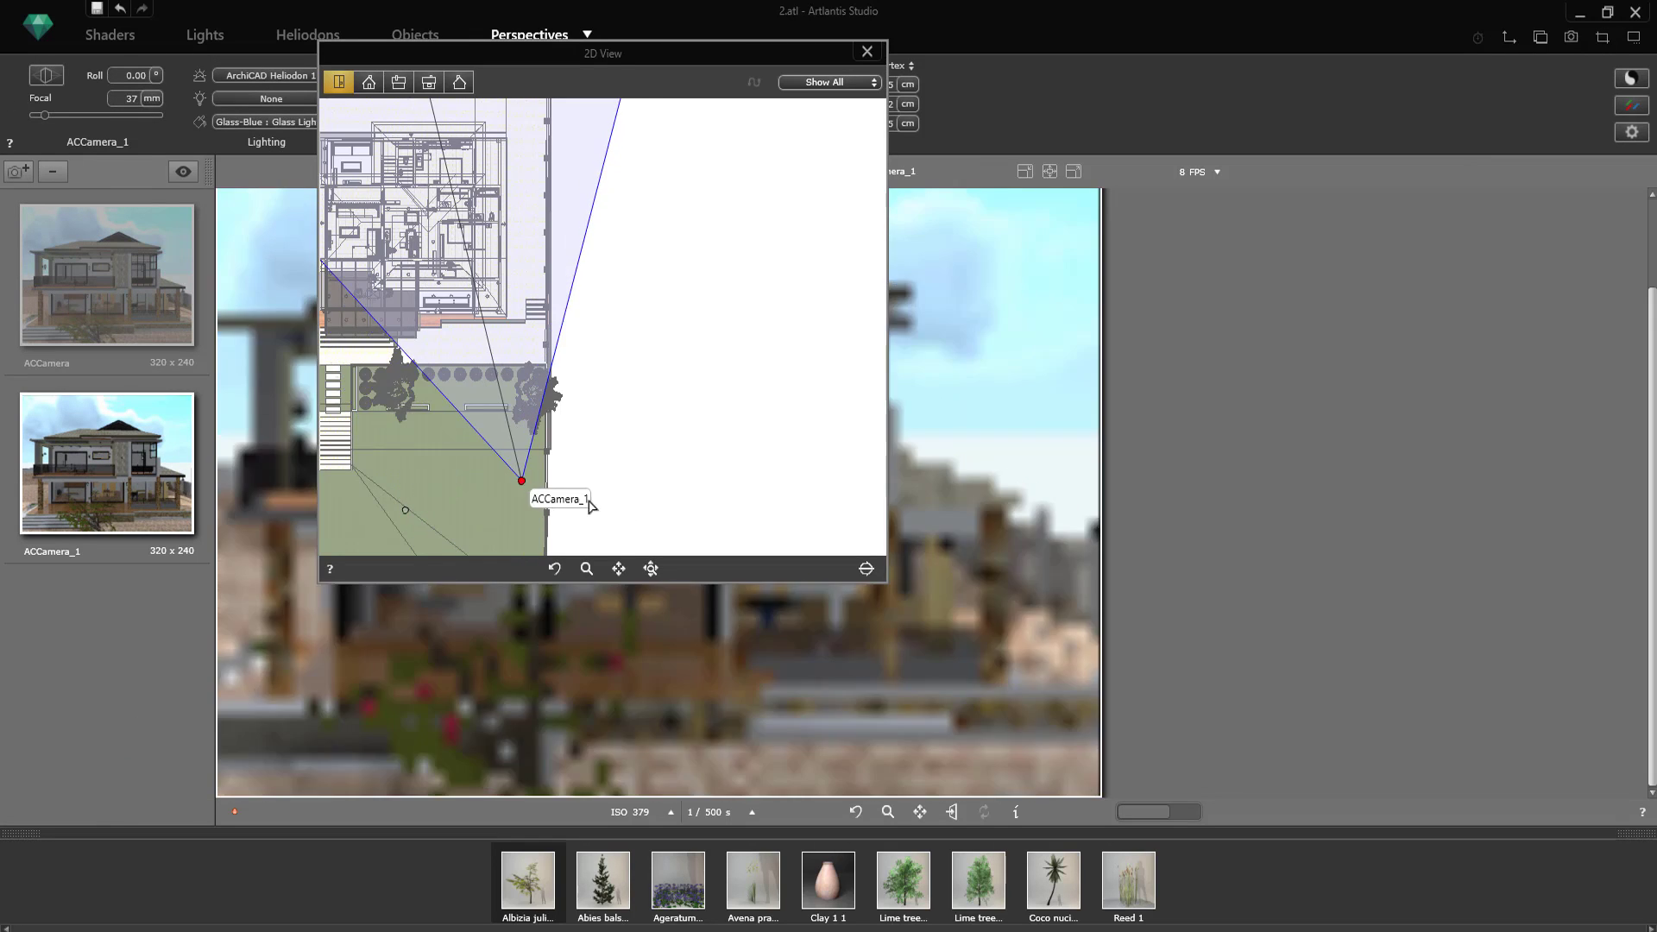
scroll(664, 525, down, 3)
drag(537, 290, 491, 321)
drag(593, 503, 602, 455)
click(867, 52)
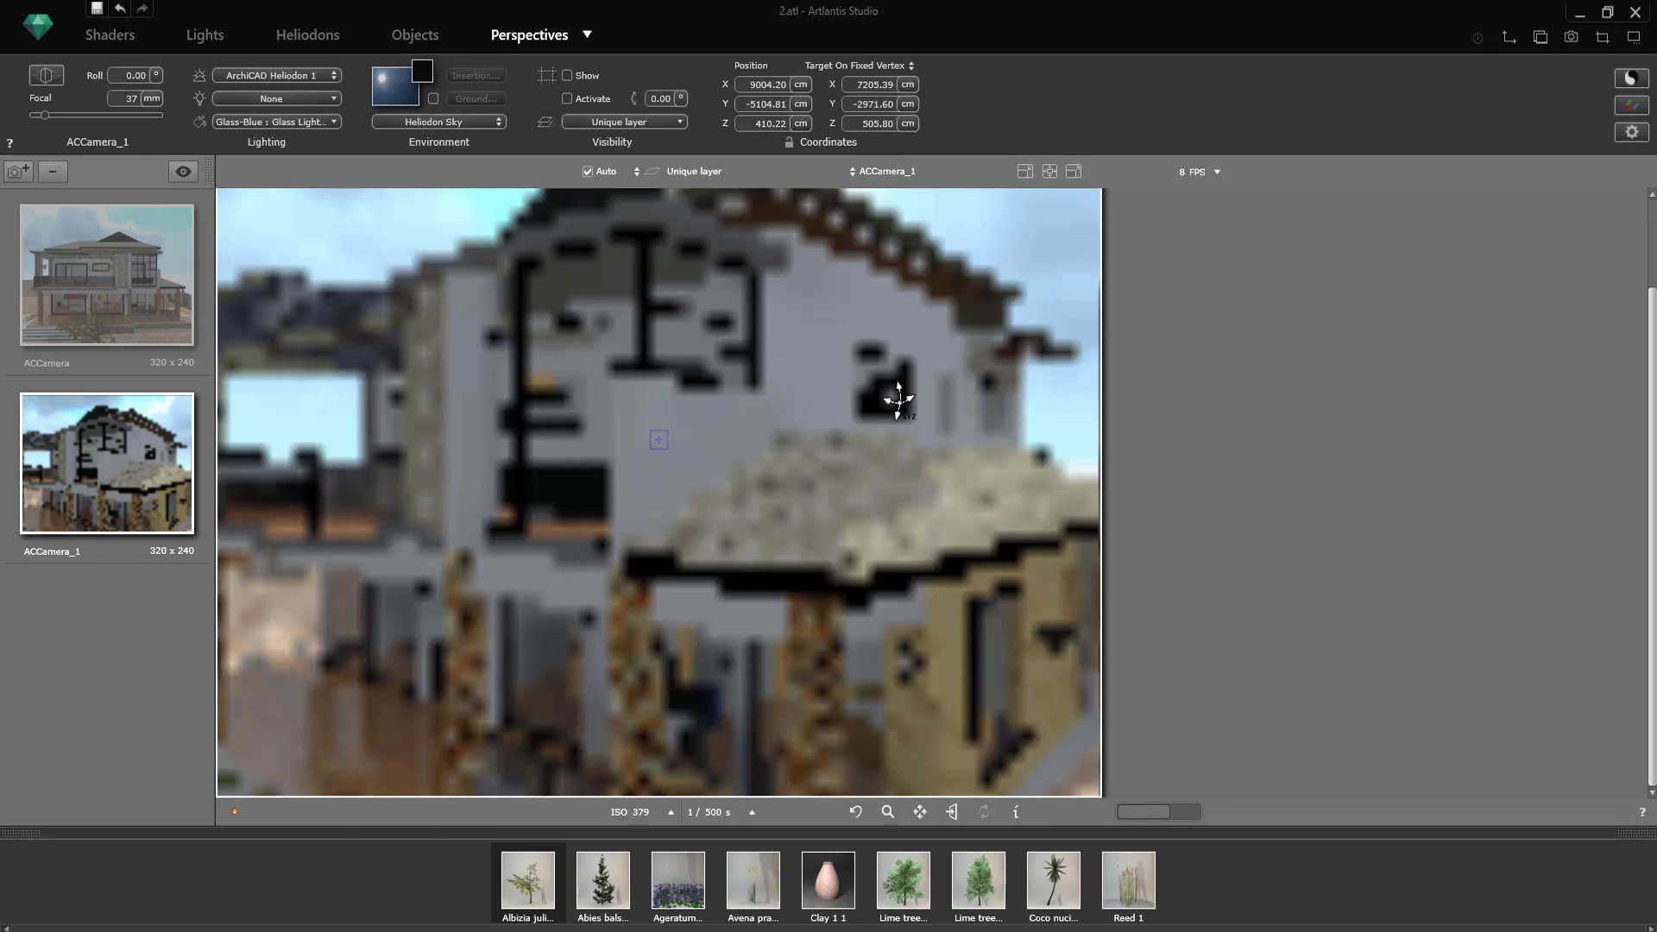
Step: Pull ACCamera_1 back and orbit it slightly to frame the whole house from the corner
scroll(900, 402, down, 4)
middle_drag(958, 414, 924, 437)
scroll(924, 437, down, 2)
Step: Set the physical camera's ISO to 222 in the rendering parameters of ACCamera_1
click(1631, 132)
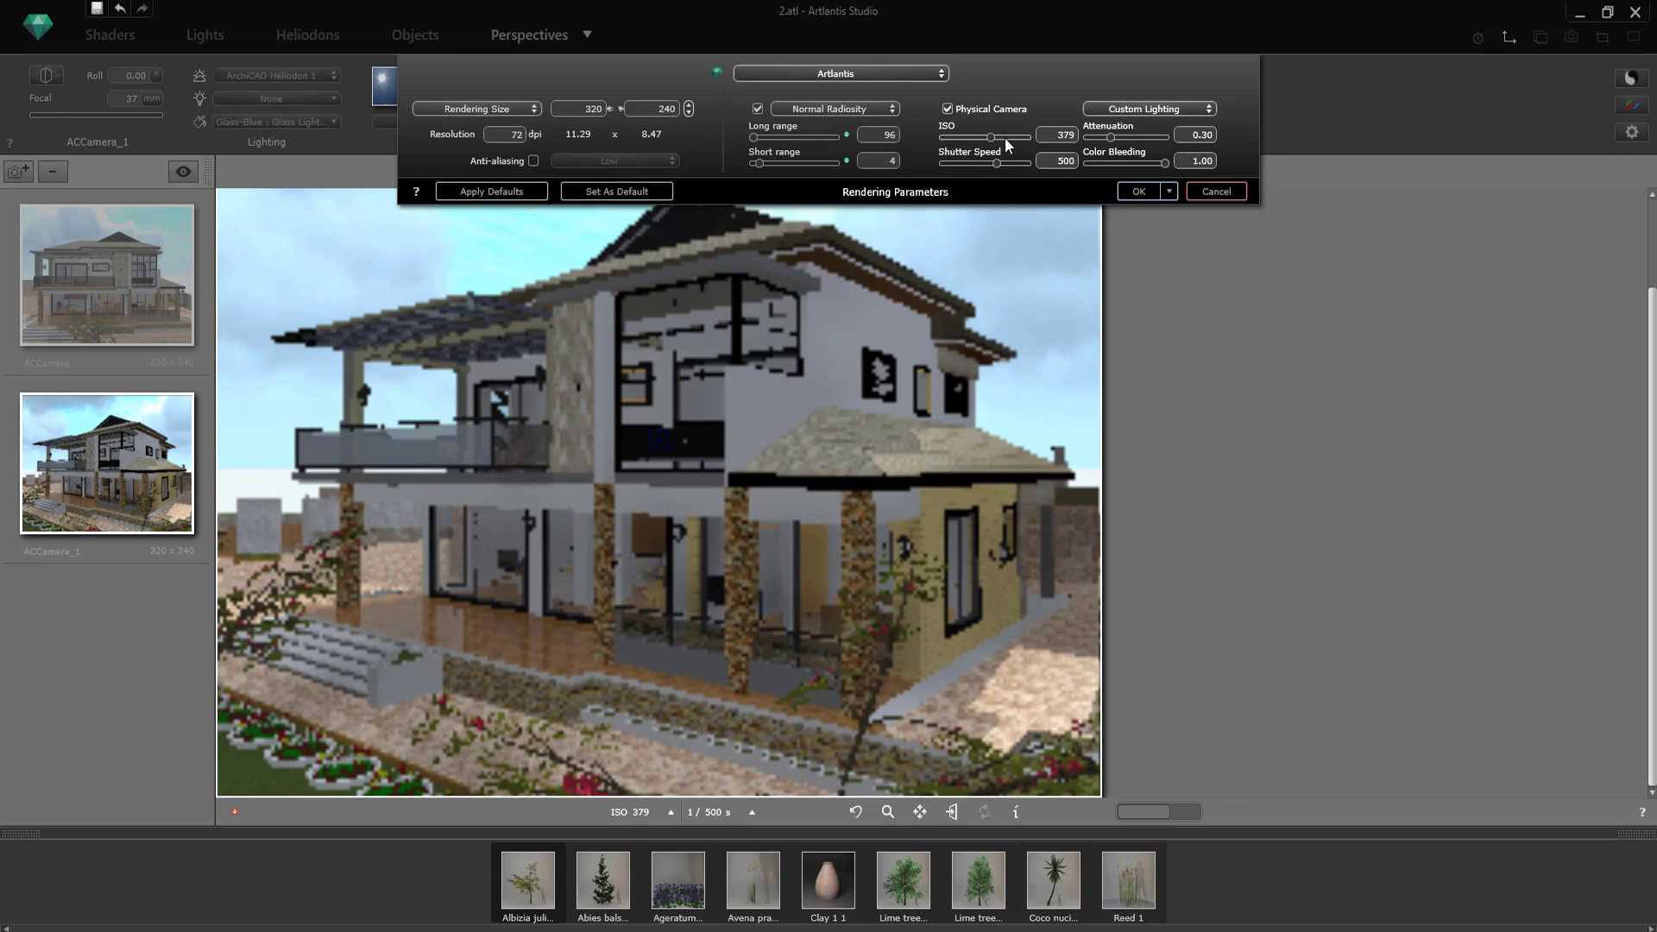
drag(1003, 138, 986, 139)
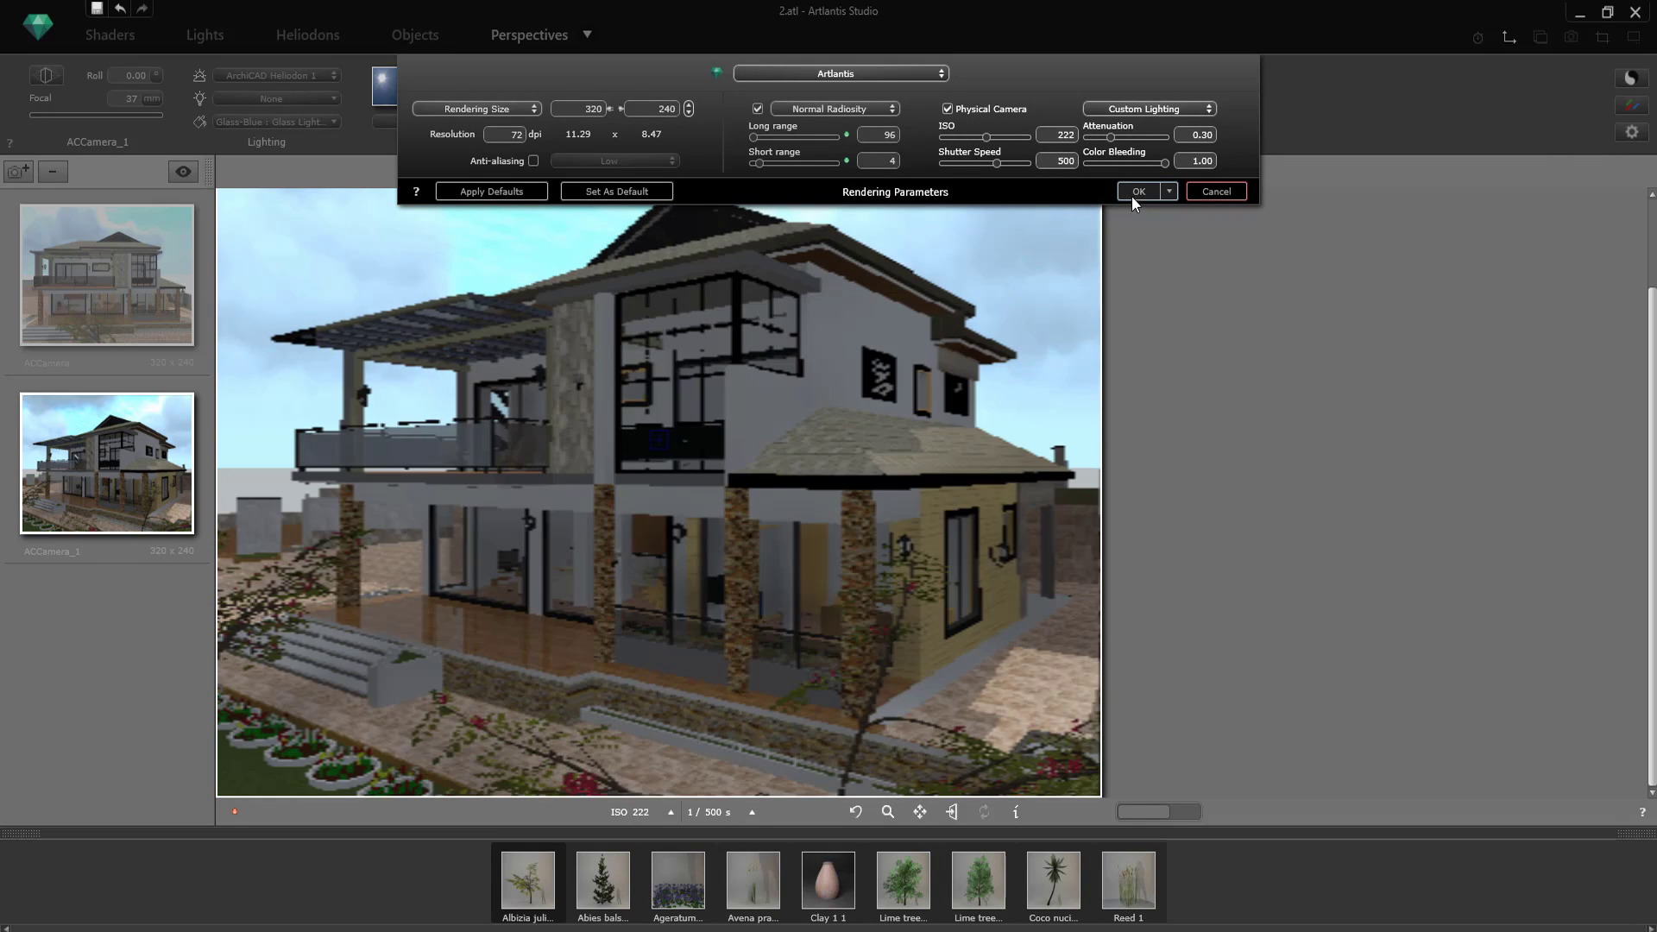
click(1138, 192)
Step: Try lighting the ACCamera_1 view with the Light Group and check the settings of Light 1
click(272, 98)
click(252, 131)
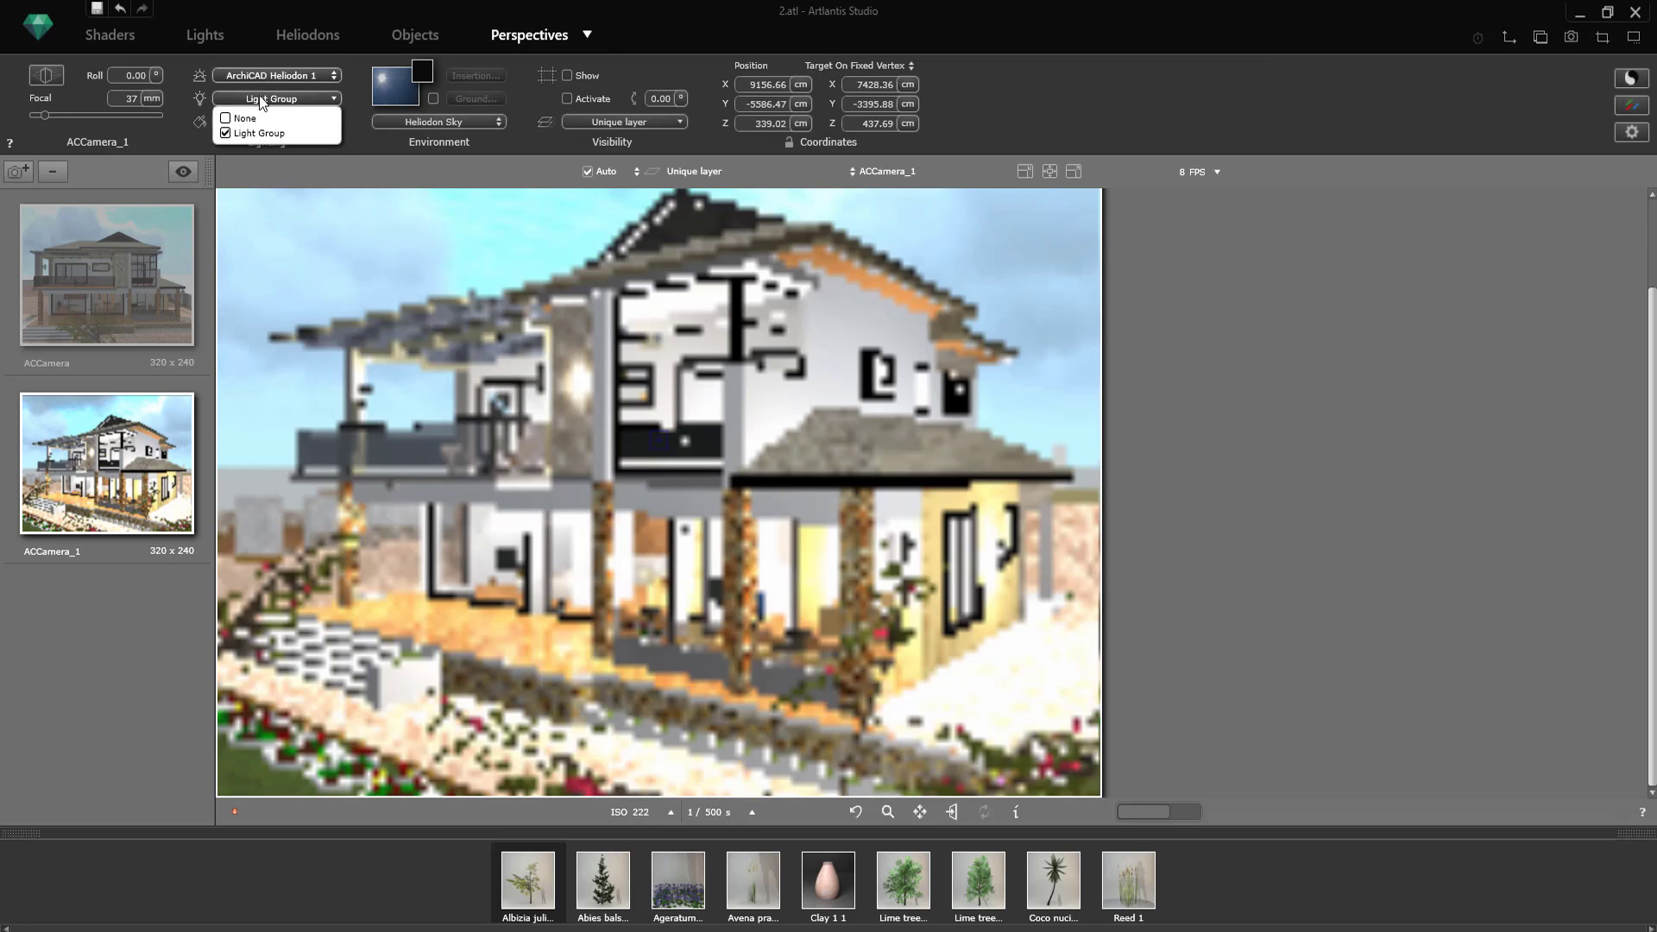
click(263, 122)
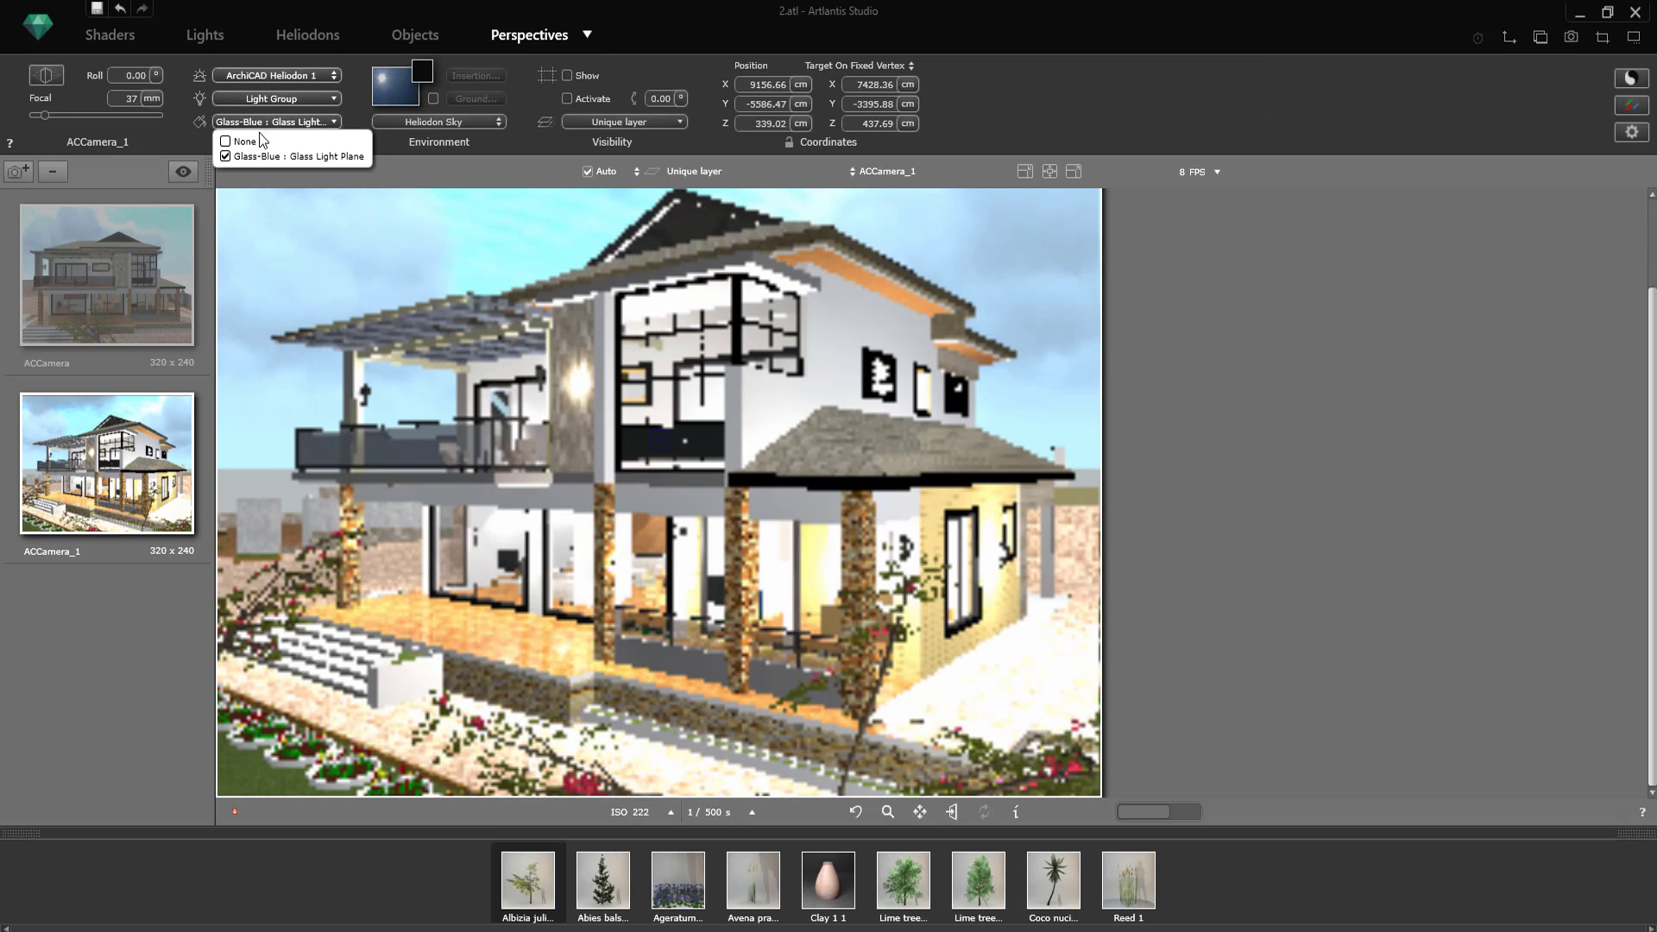
click(209, 40)
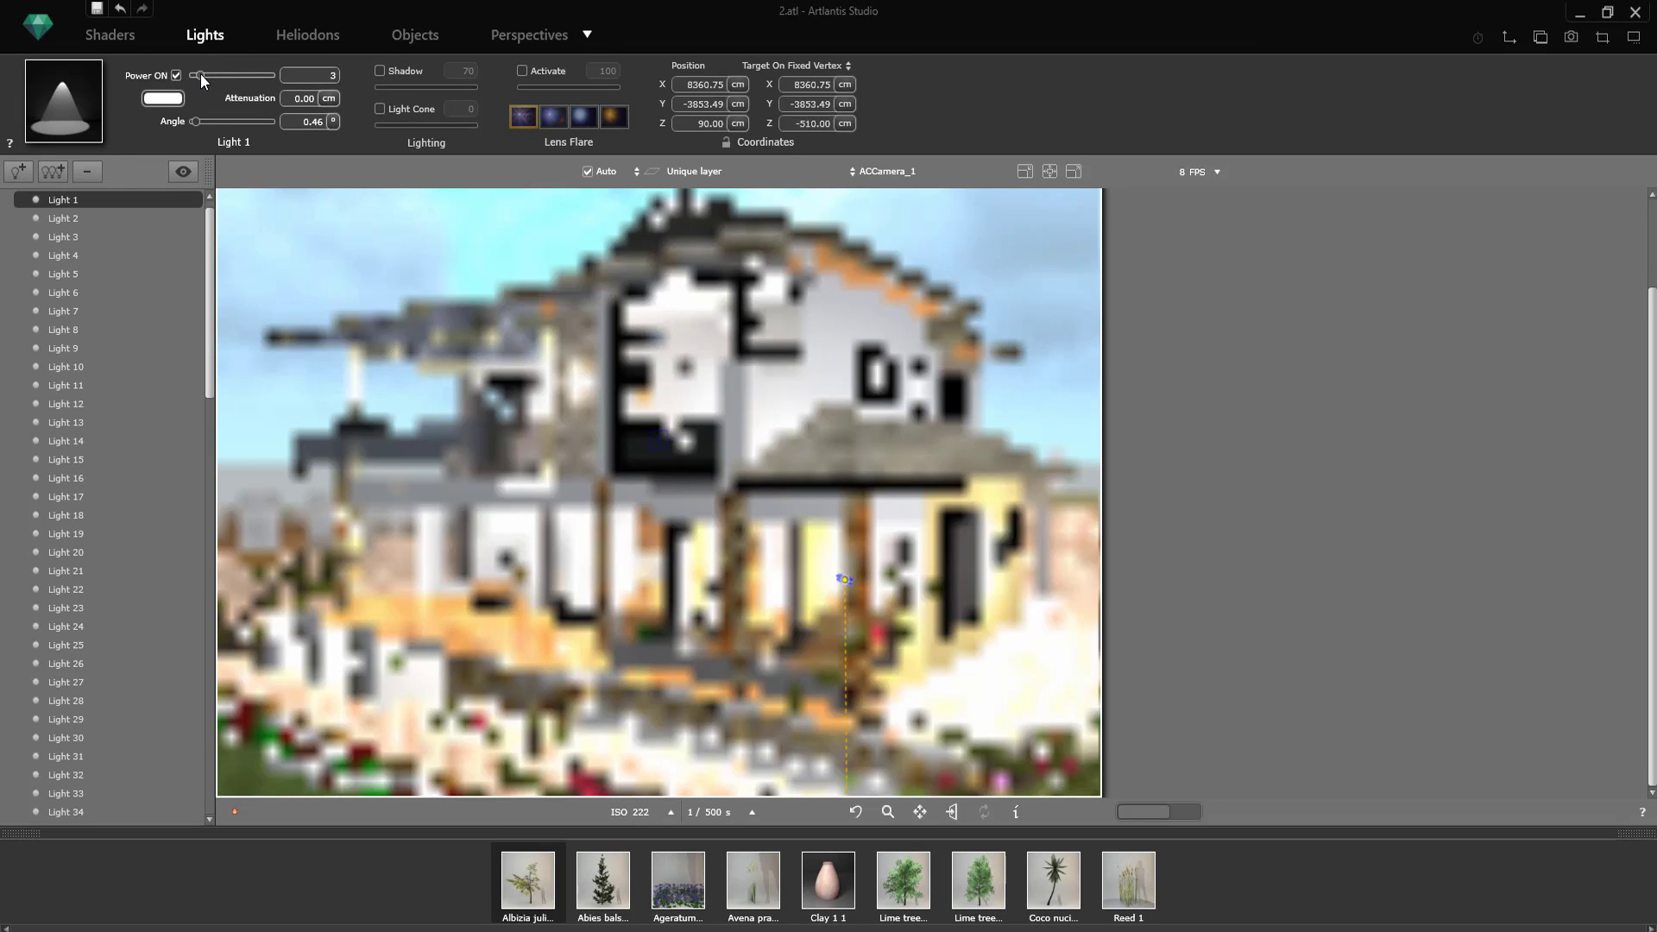
click(529, 34)
Step: Set both the light group and the neon shader lighting of ACCamera_1 to None
click(269, 103)
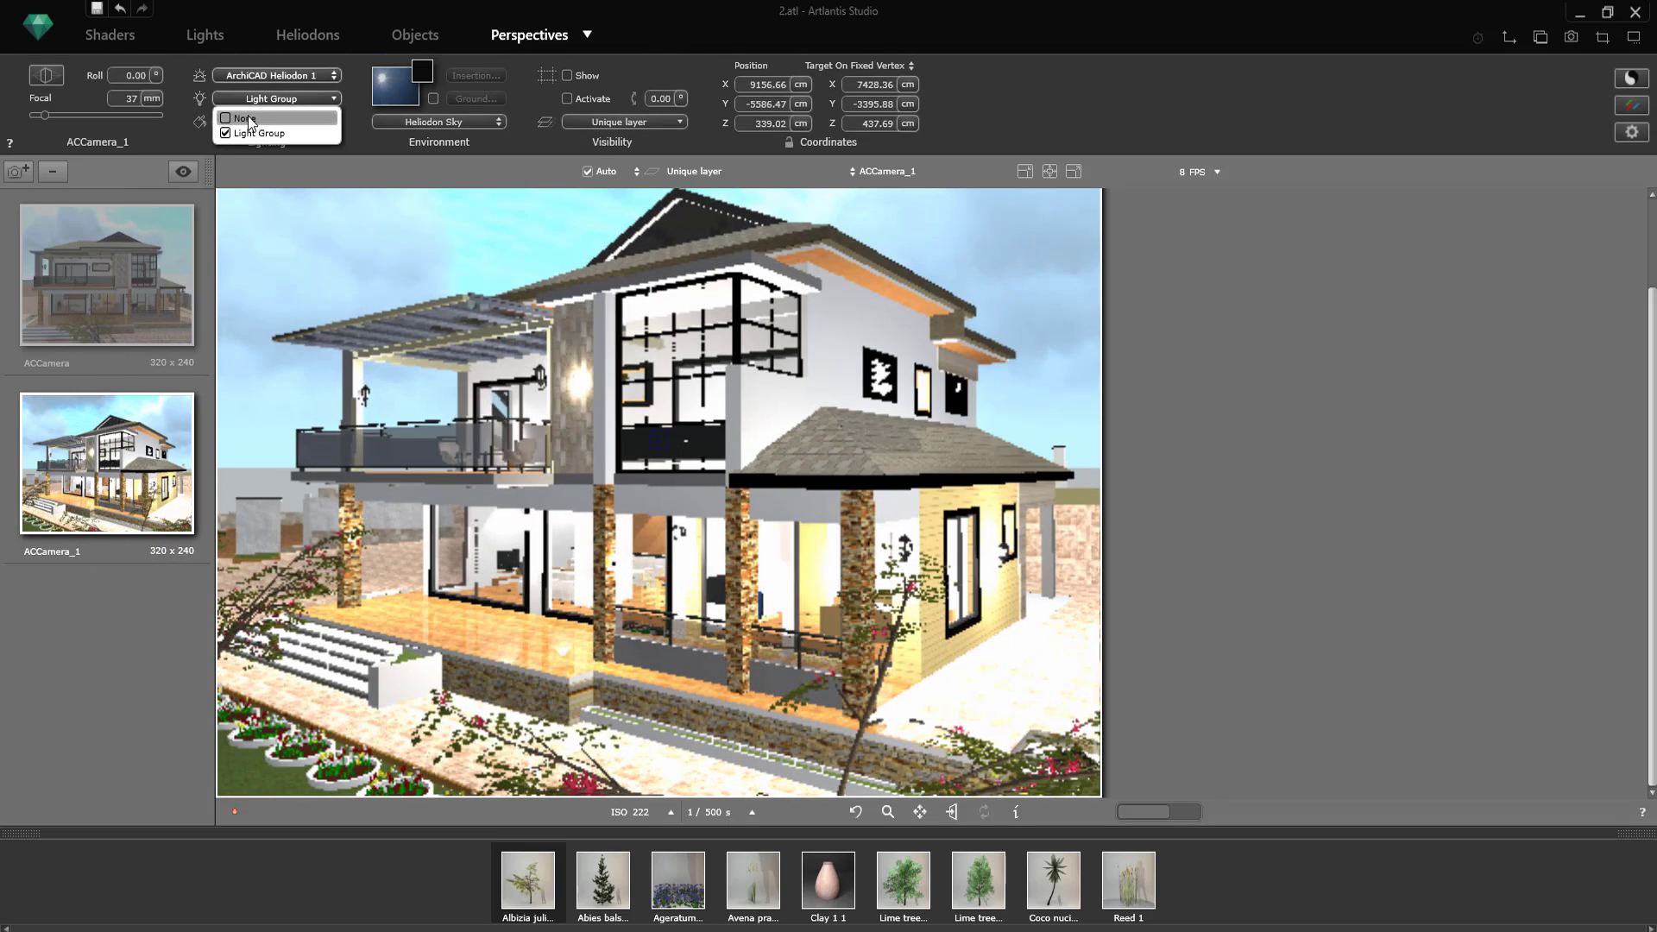
click(263, 131)
click(257, 118)
click(358, 134)
click(291, 124)
click(278, 141)
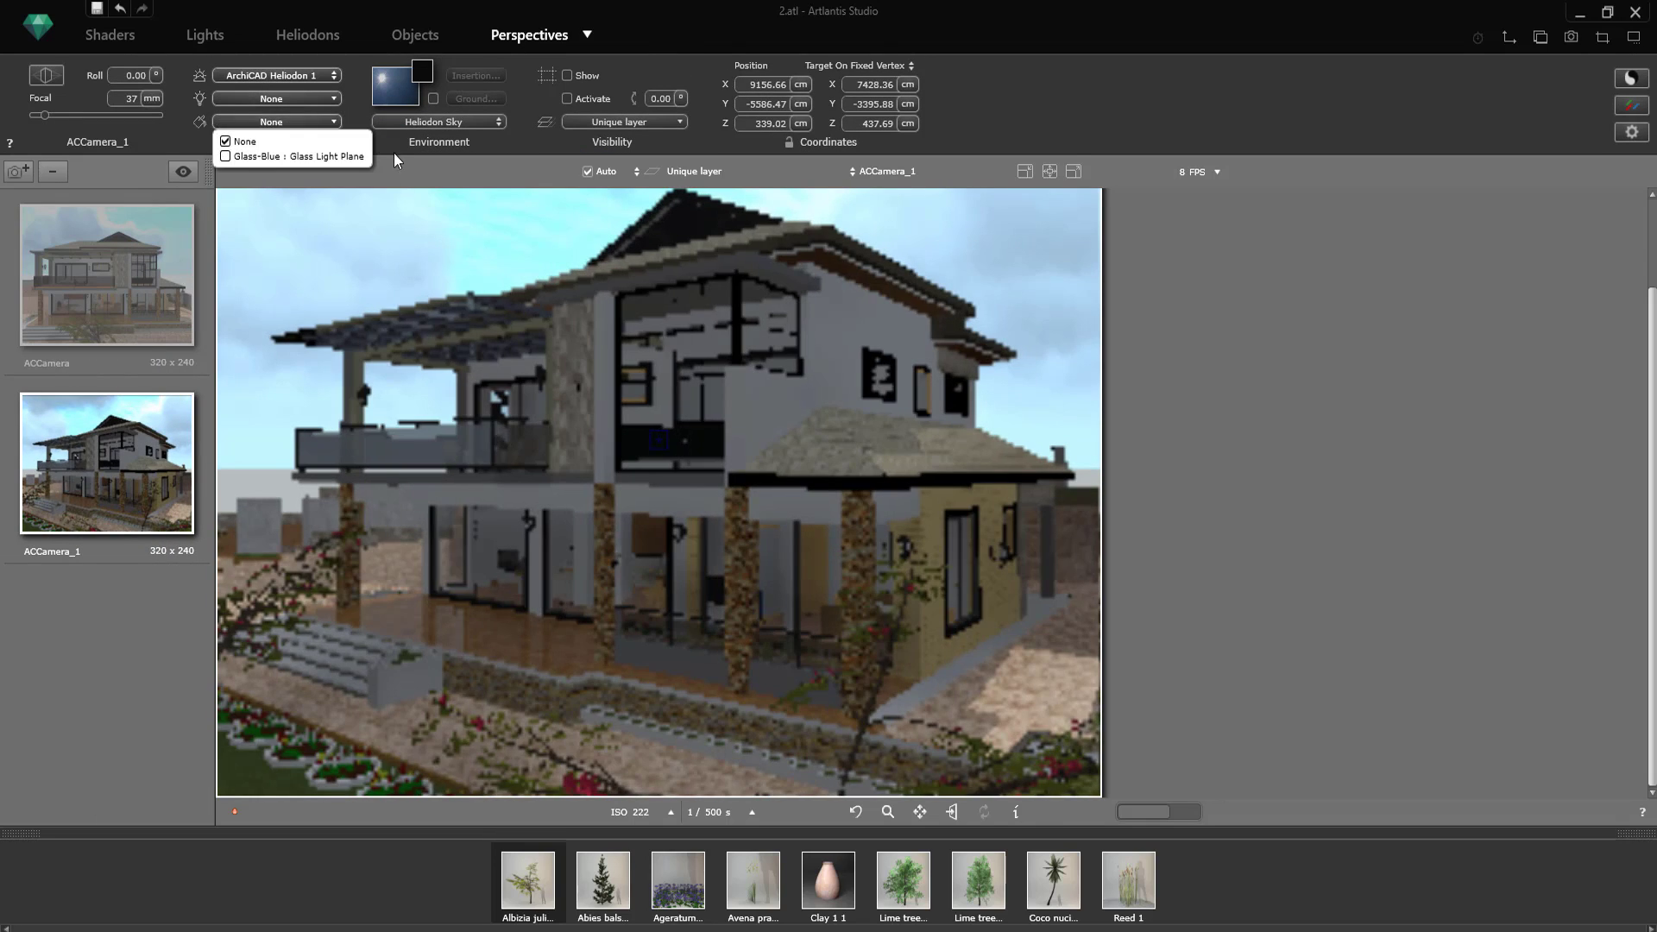
click(396, 159)
Step: Return to the front ACCamera view and set the reflection of the Stn-River Rock texture on the terrace wall to 19
drag(988, 380, 995, 396)
click(190, 293)
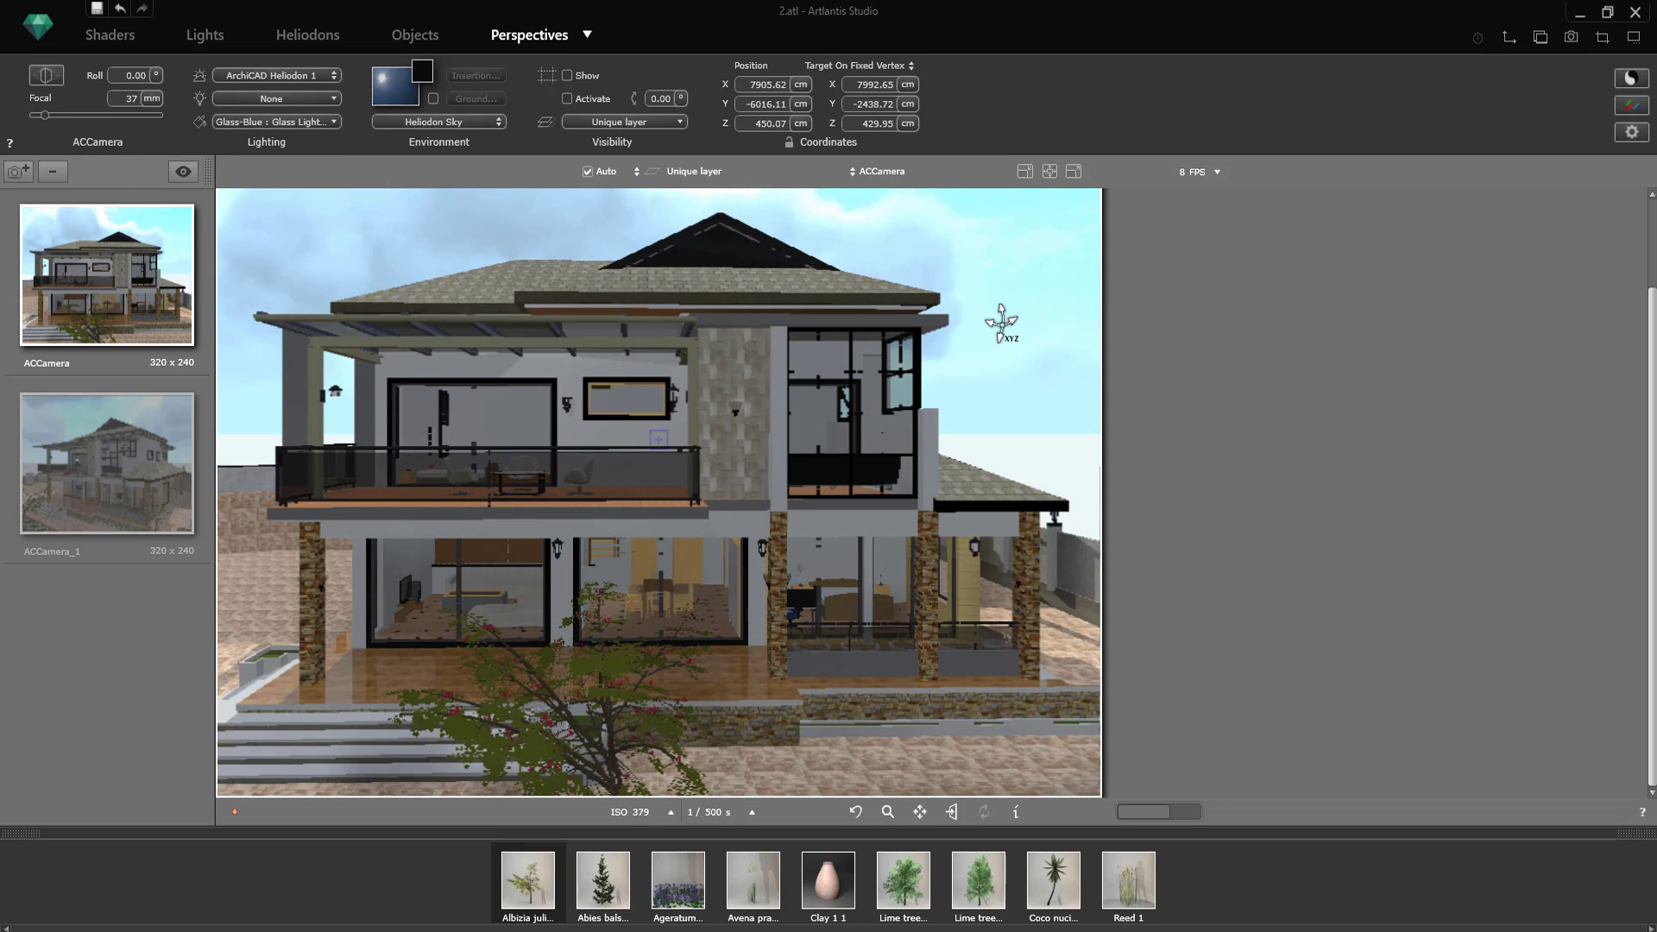
click(109, 34)
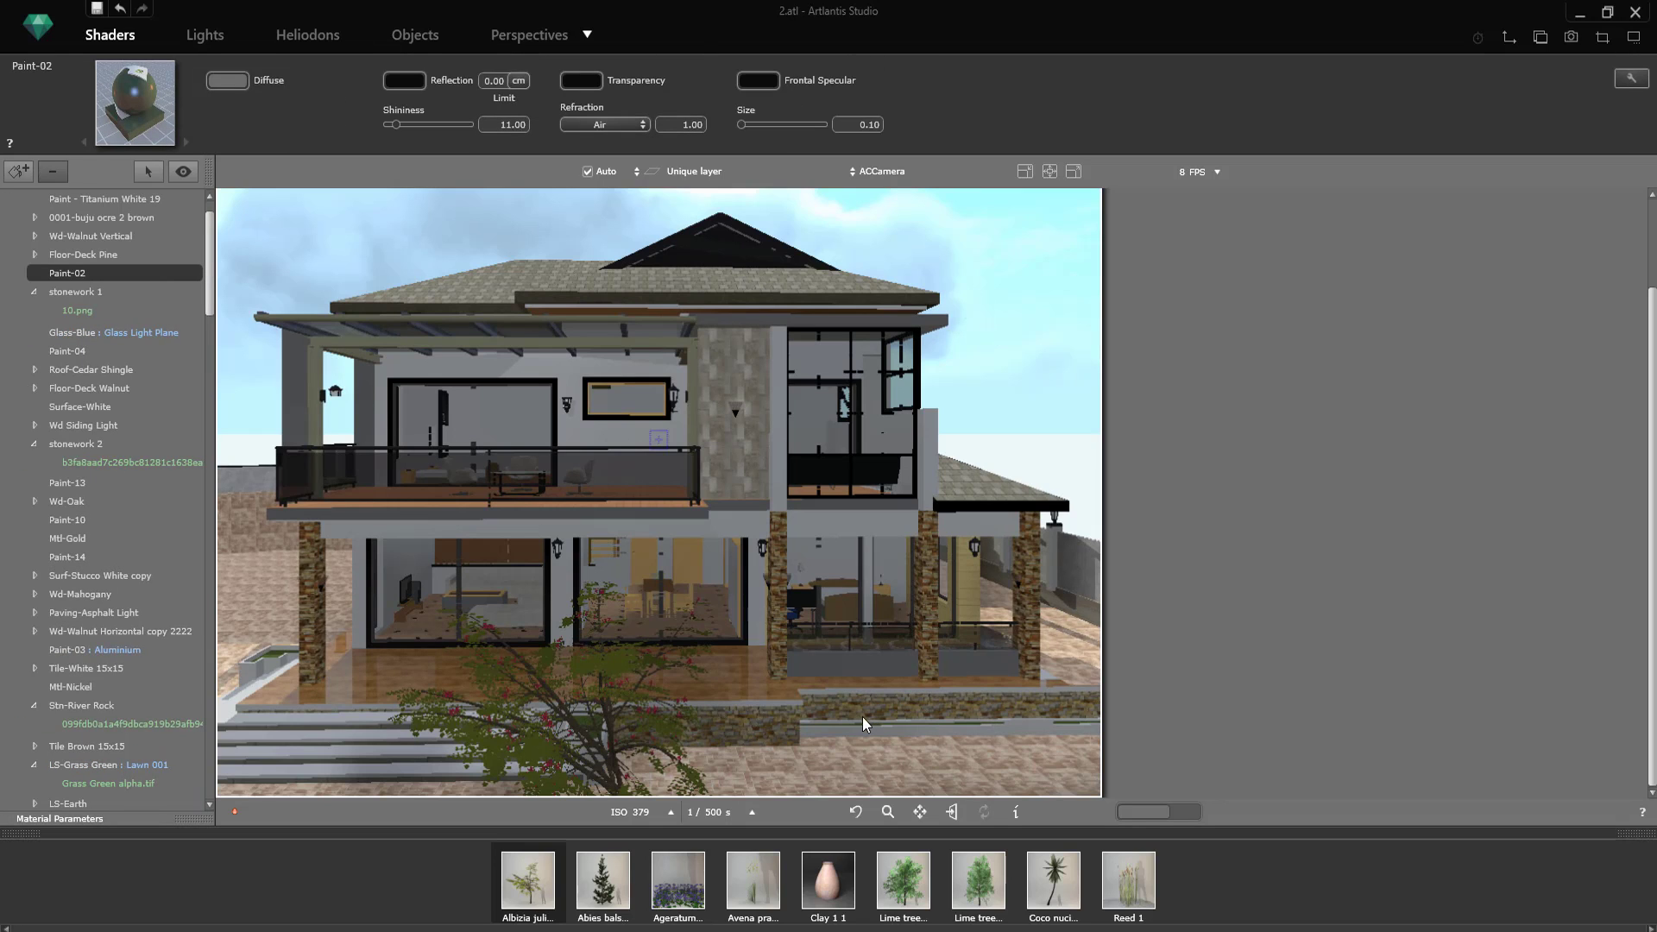
click(862, 703)
drag(459, 69, 465, 69)
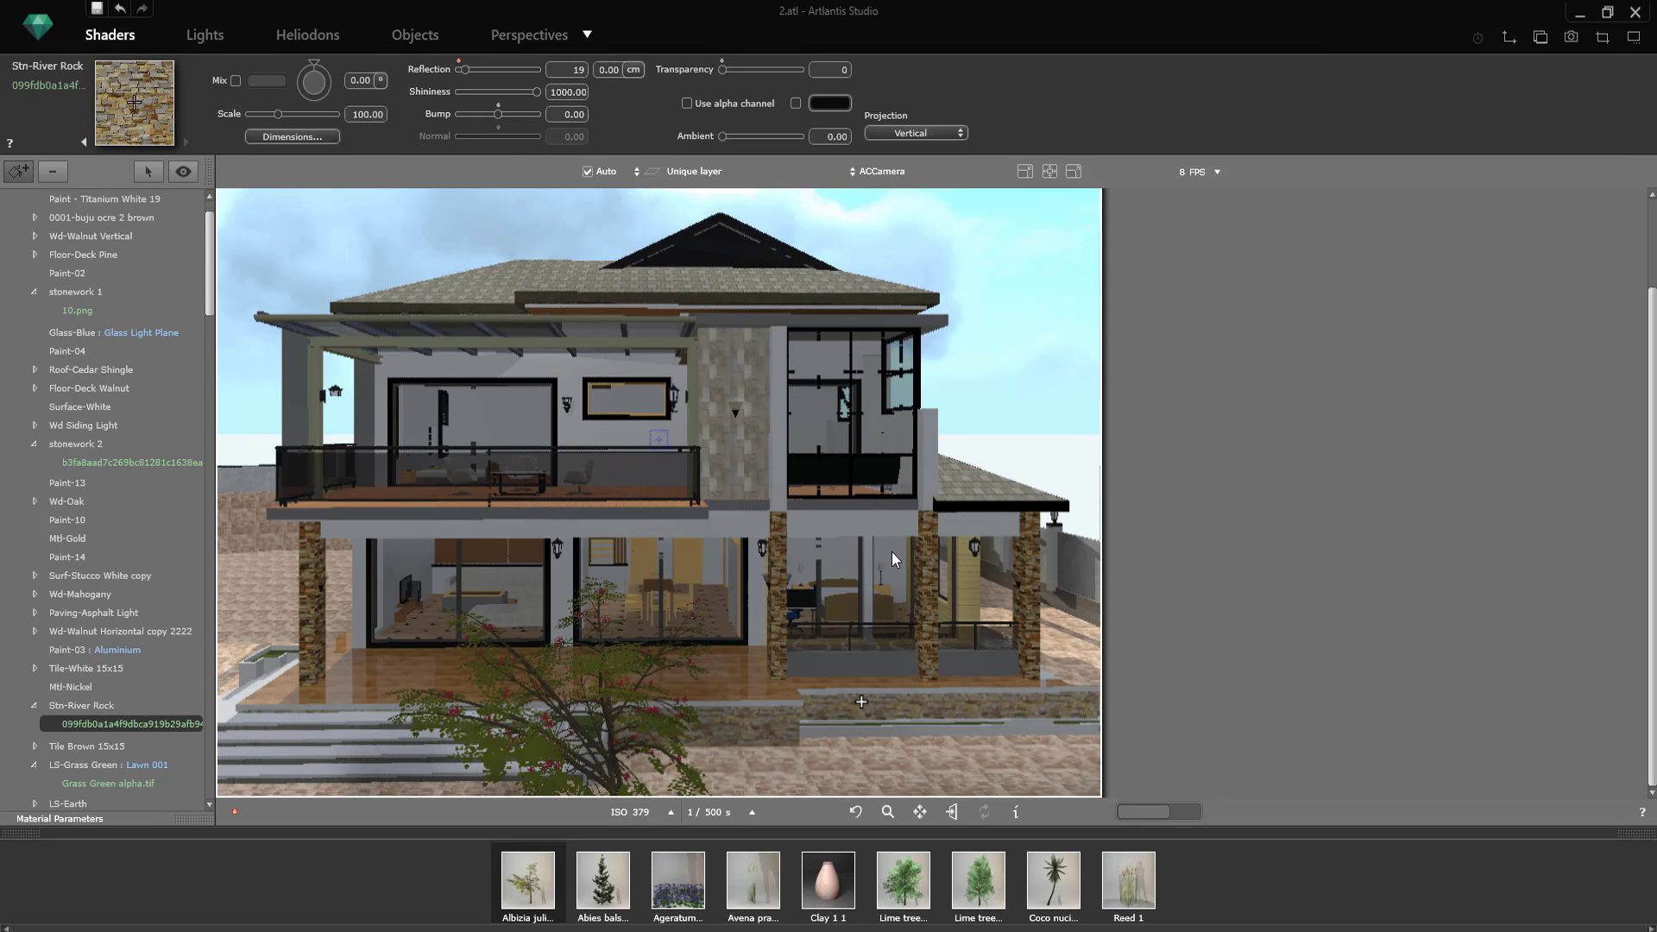
Step: Enable the color mix on the Stn-River Rock texture and choose a medium grey to darken the stone
click(235, 80)
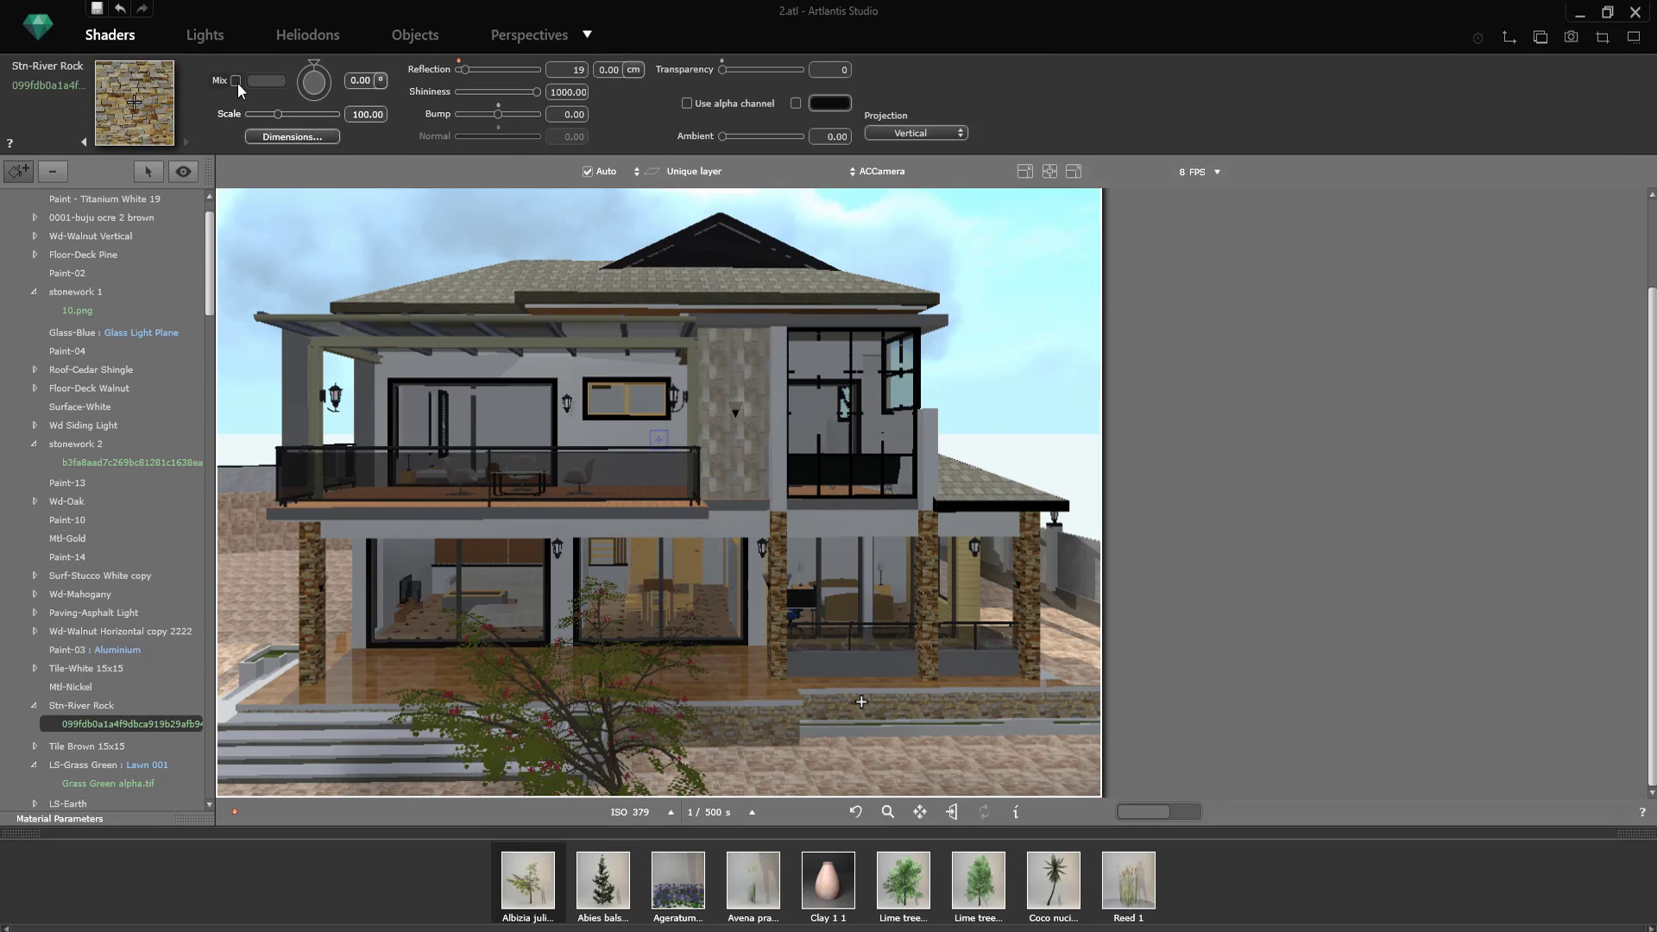
click(266, 80)
click(271, 188)
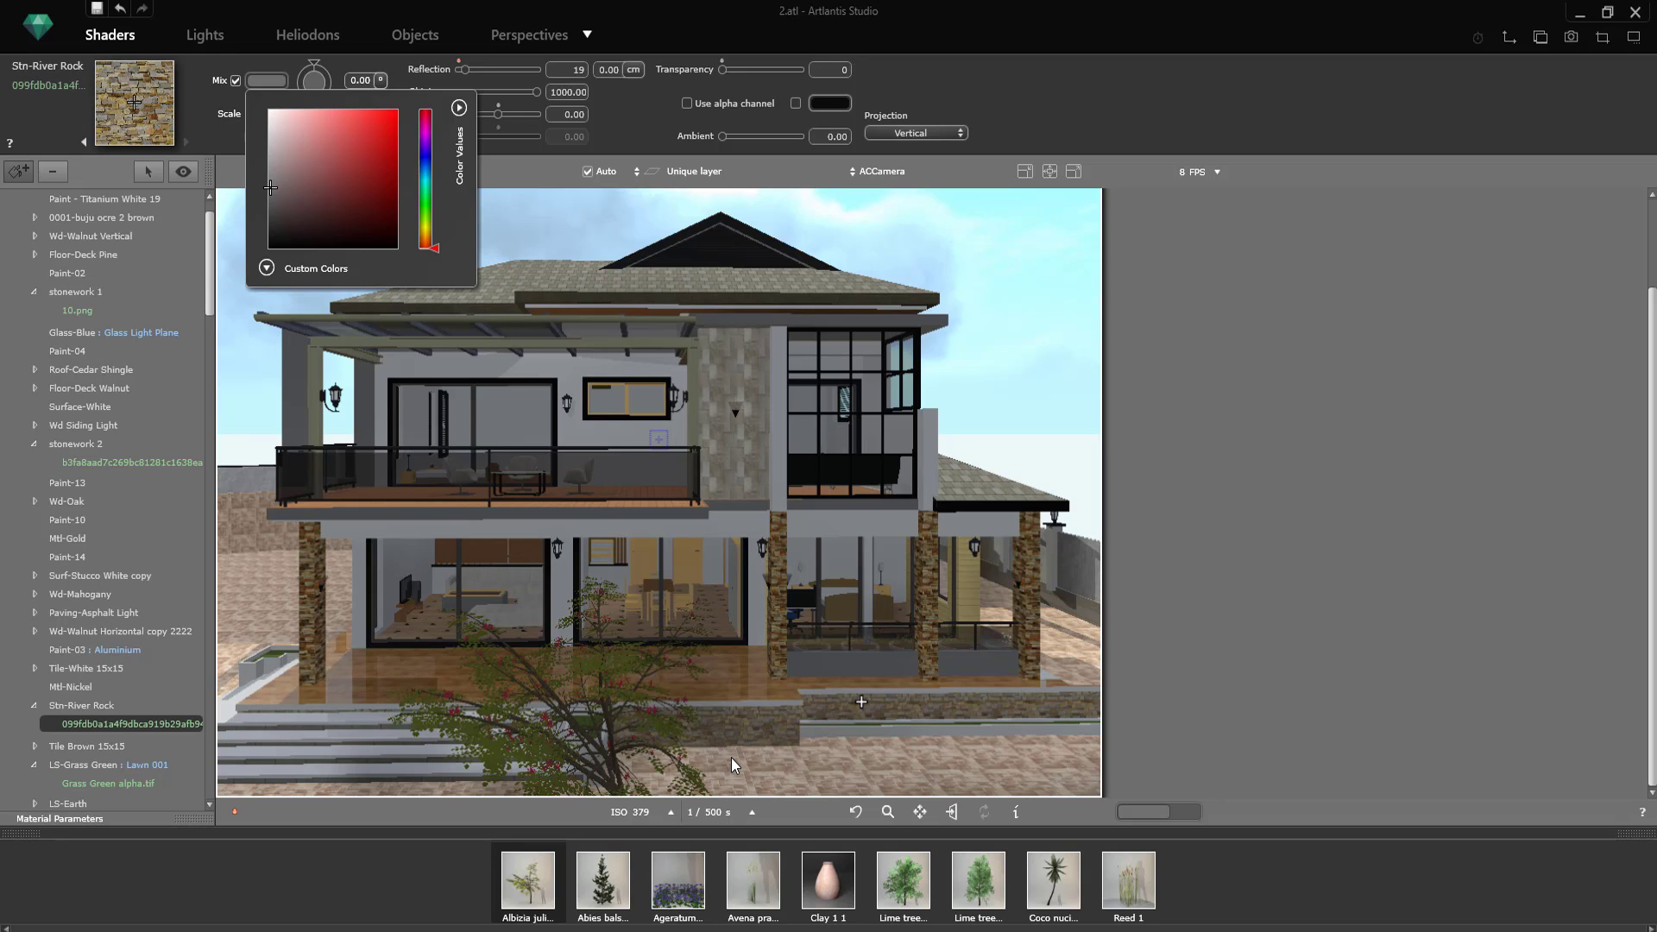
click(1018, 289)
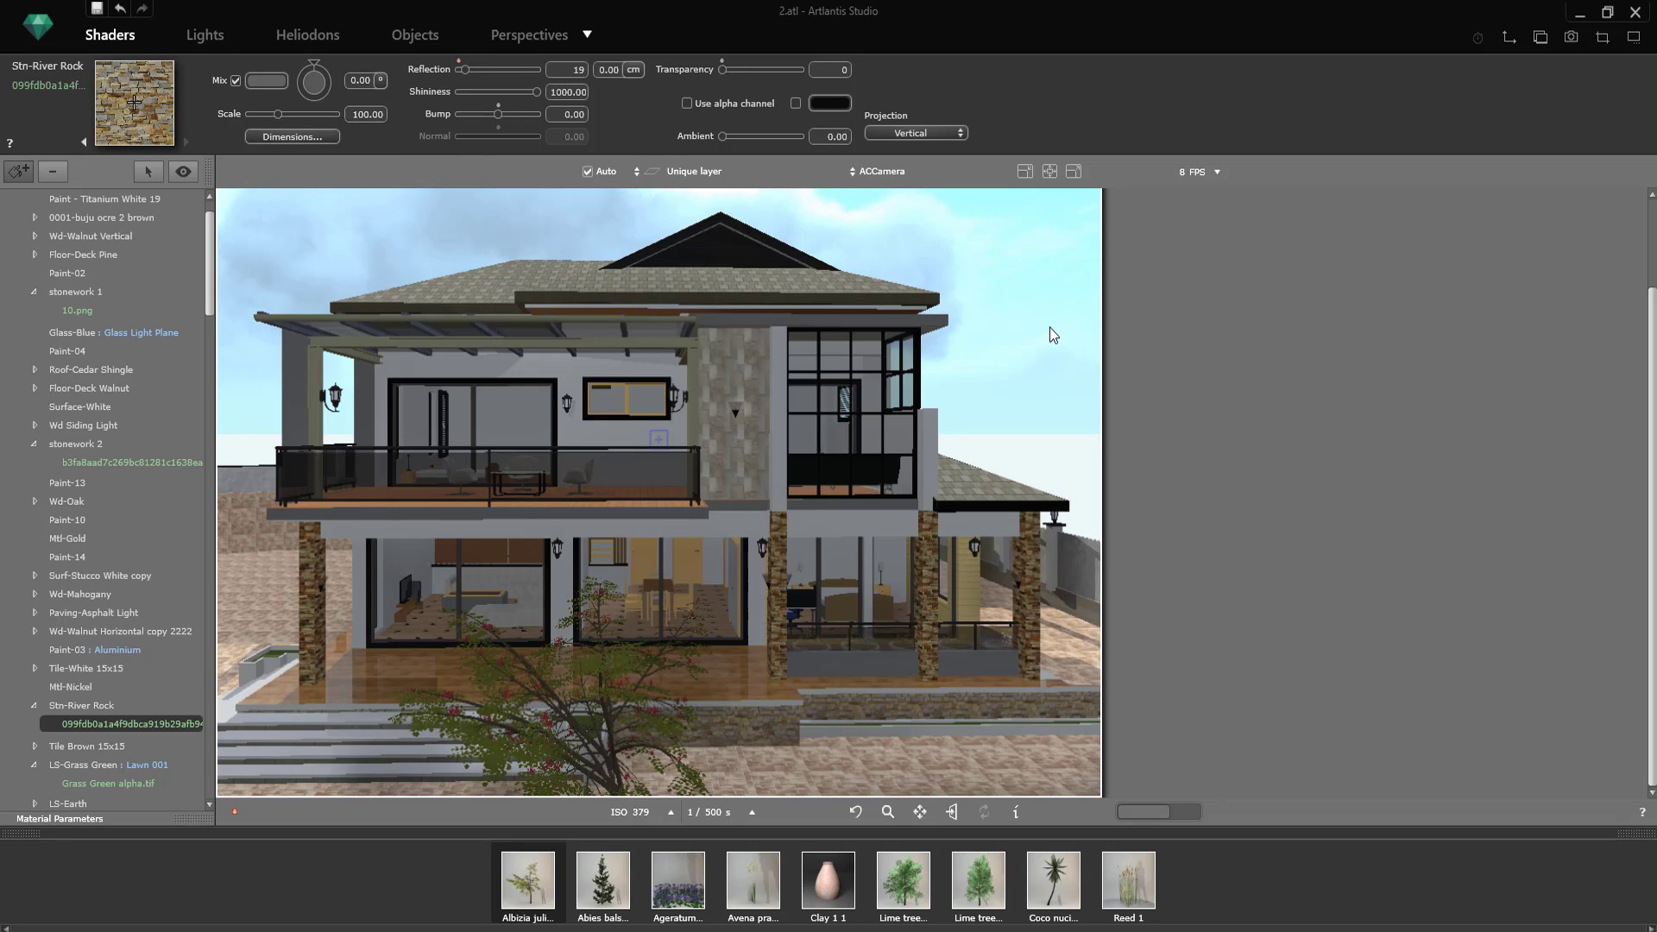
Step: Pull the front view back, set ISO 420 and shutter speed 341, start a 320 x 240 test rendering and stop it
scroll(912, 380, down, 3)
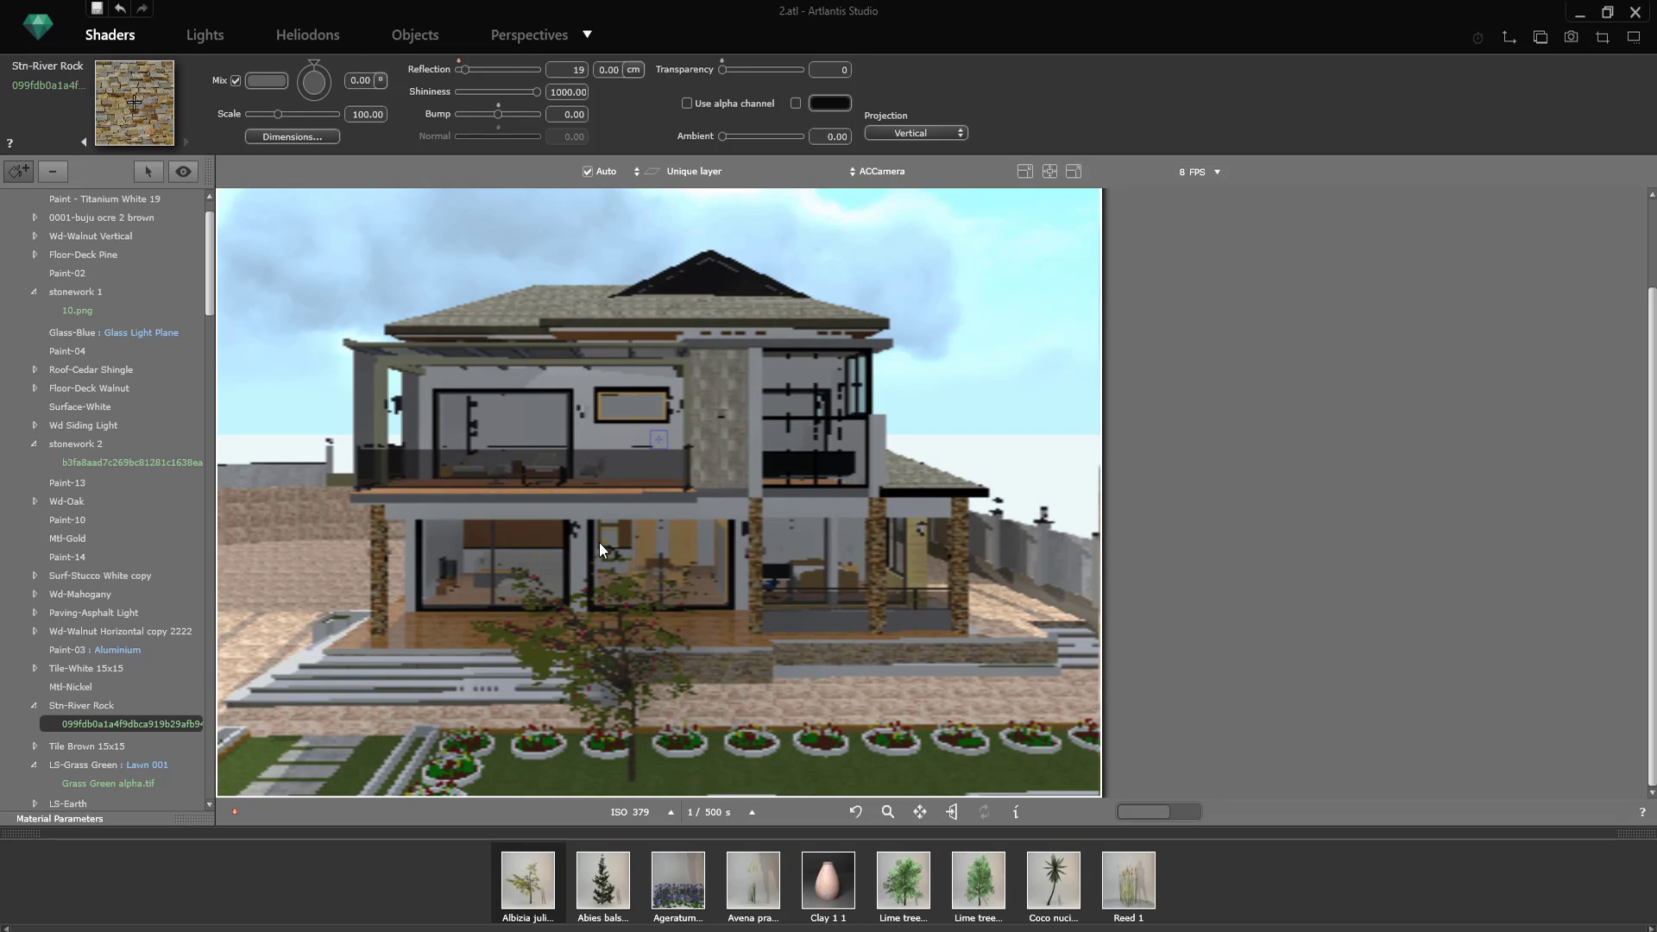
click(1571, 36)
drag(929, 419, 837, 744)
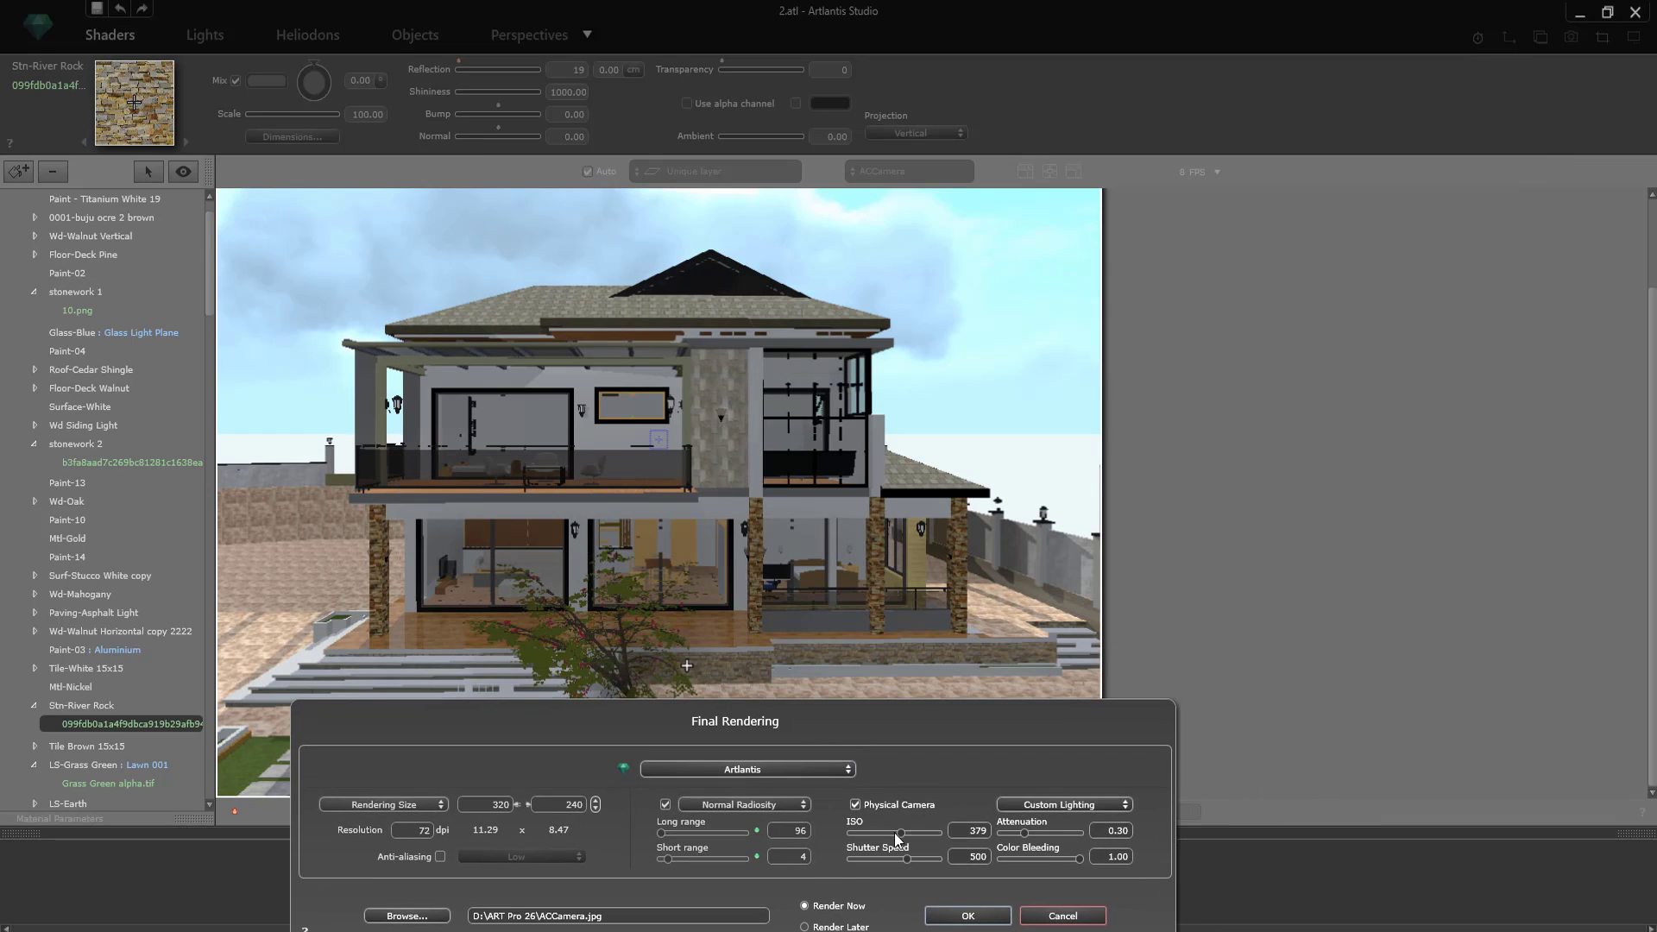
drag(904, 835, 903, 835)
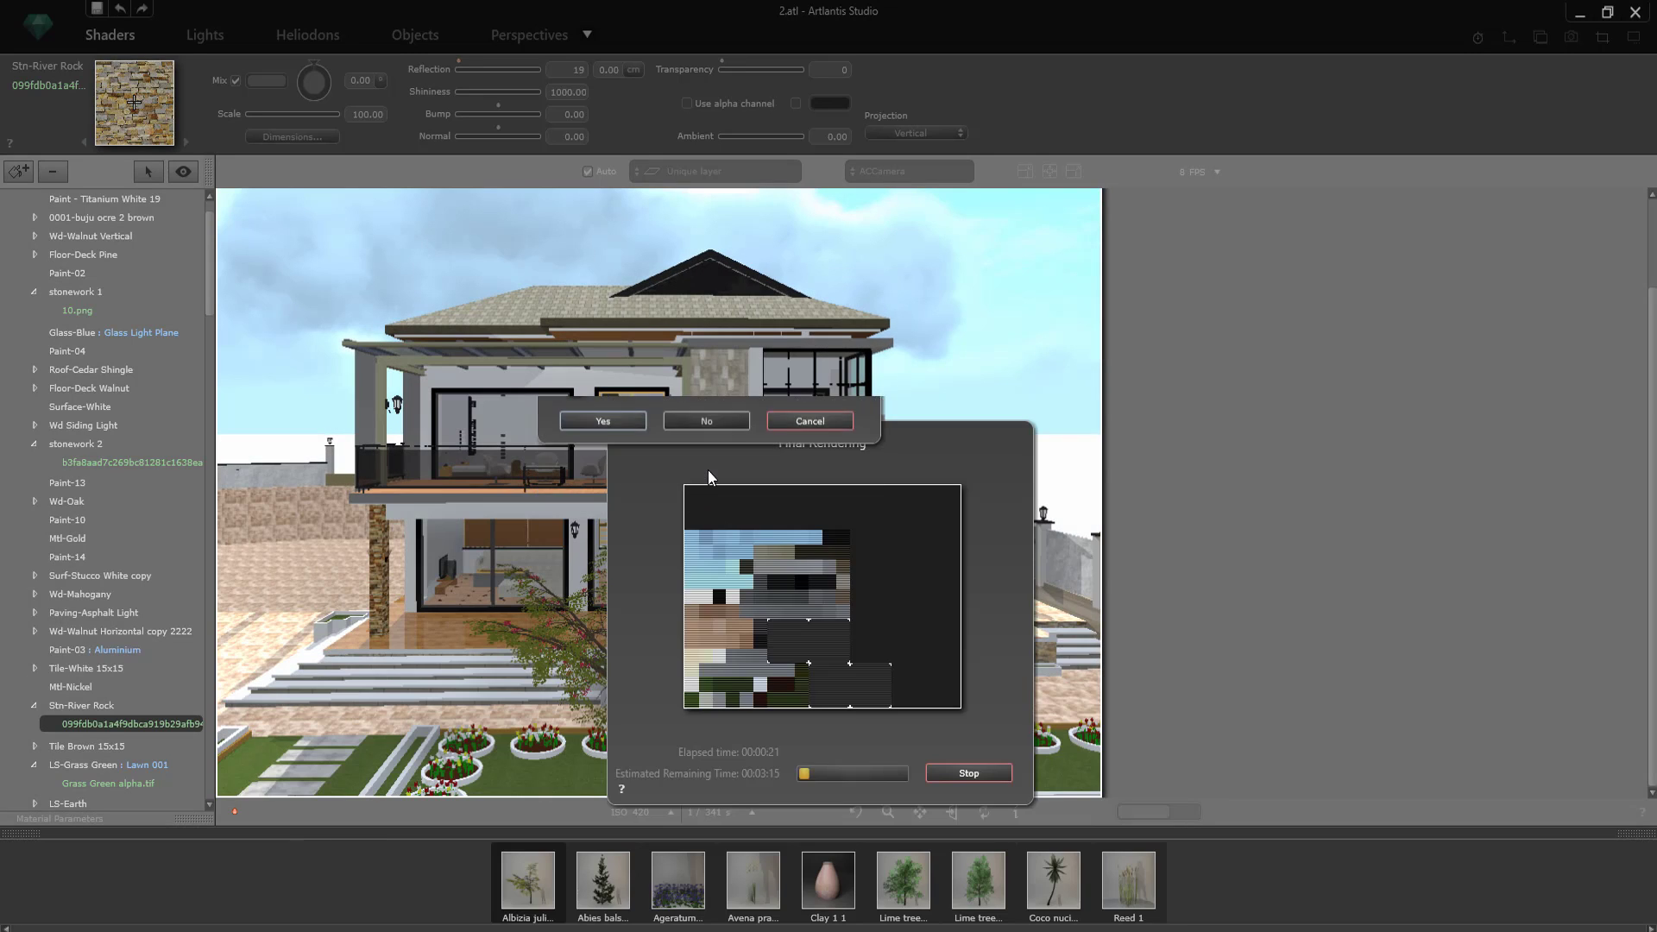
drag(763, 471, 1321, 248)
click(1517, 550)
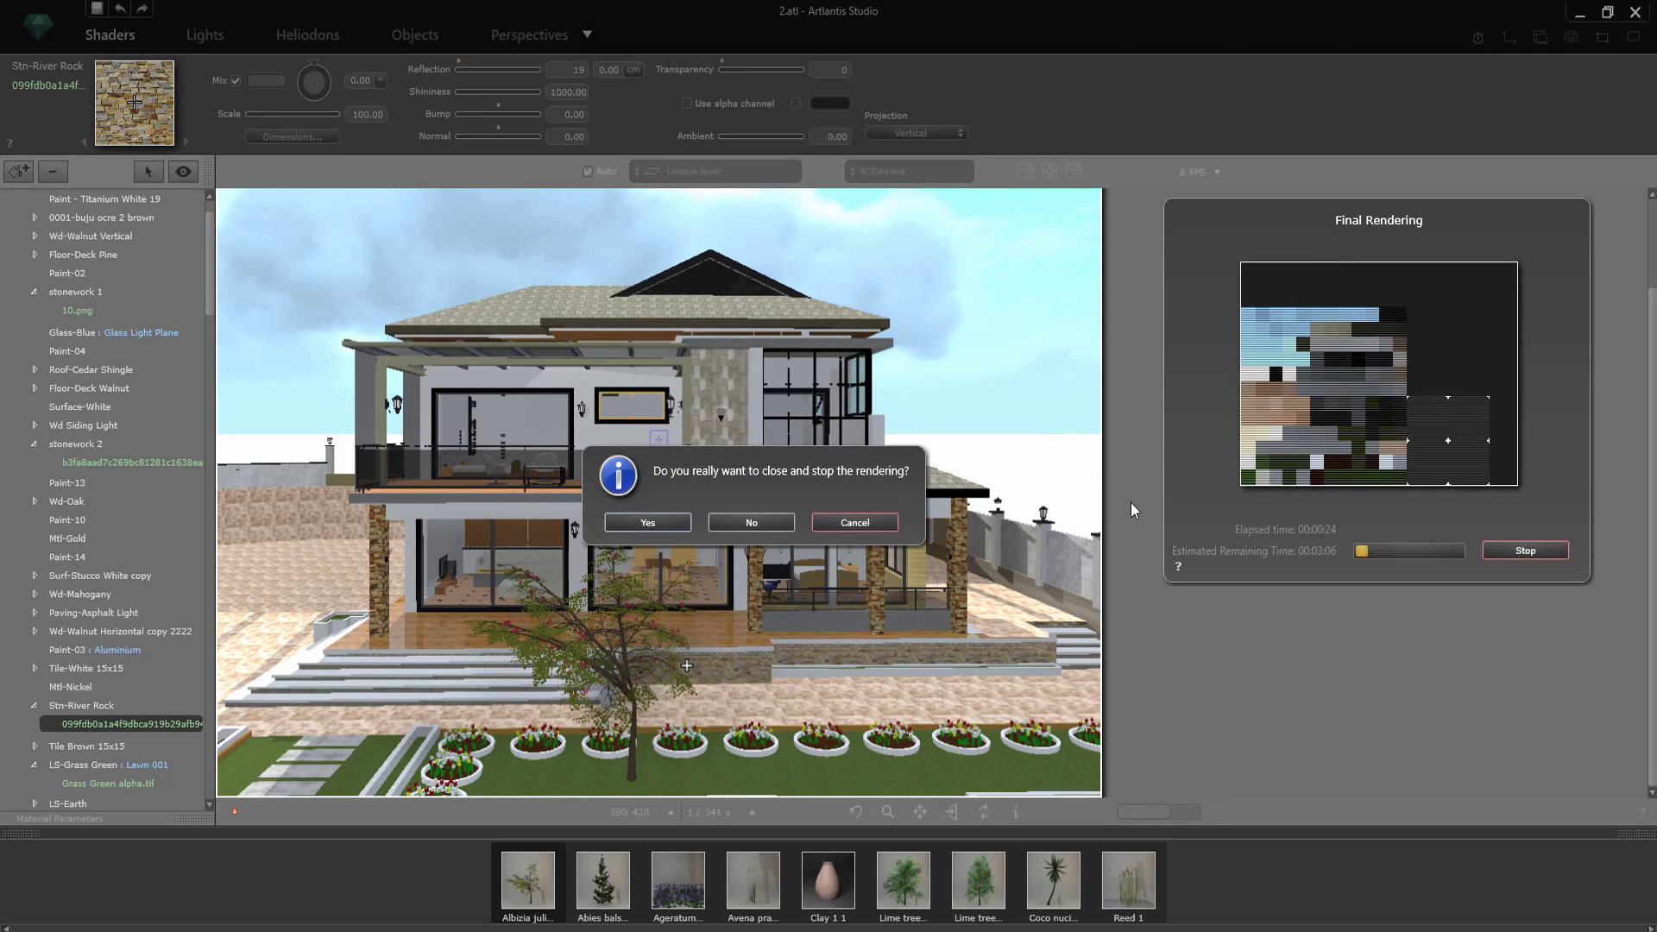
click(675, 526)
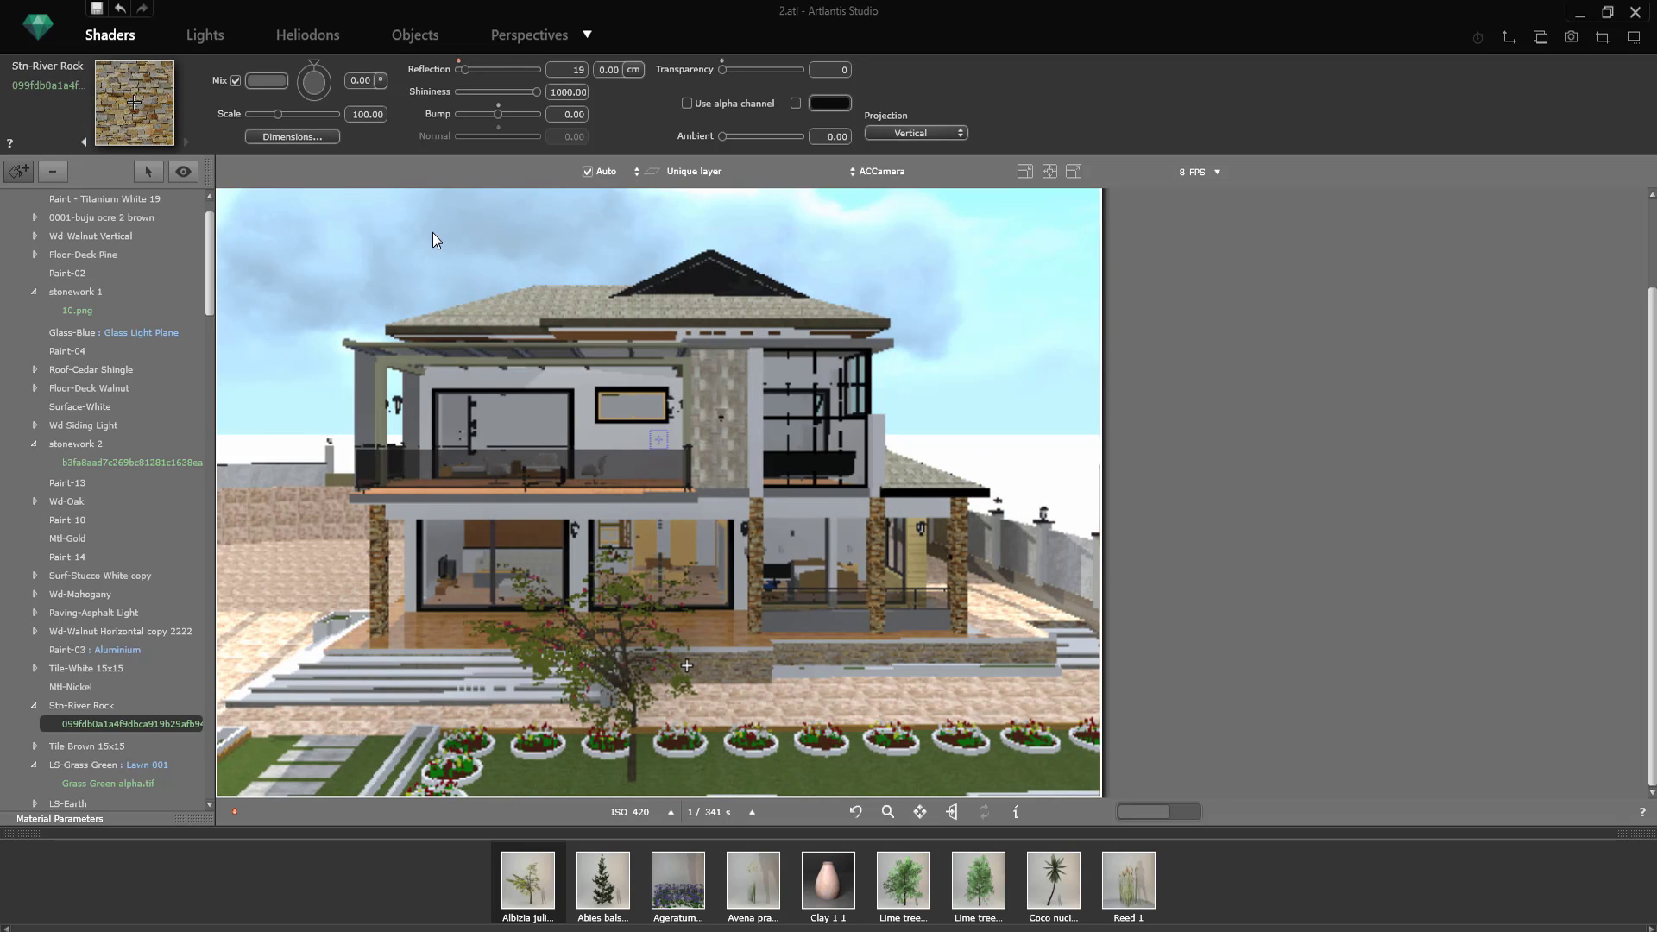
Step: Change the diffuse colour of the Paint-14 pergola to a lighter grey
click(333, 544)
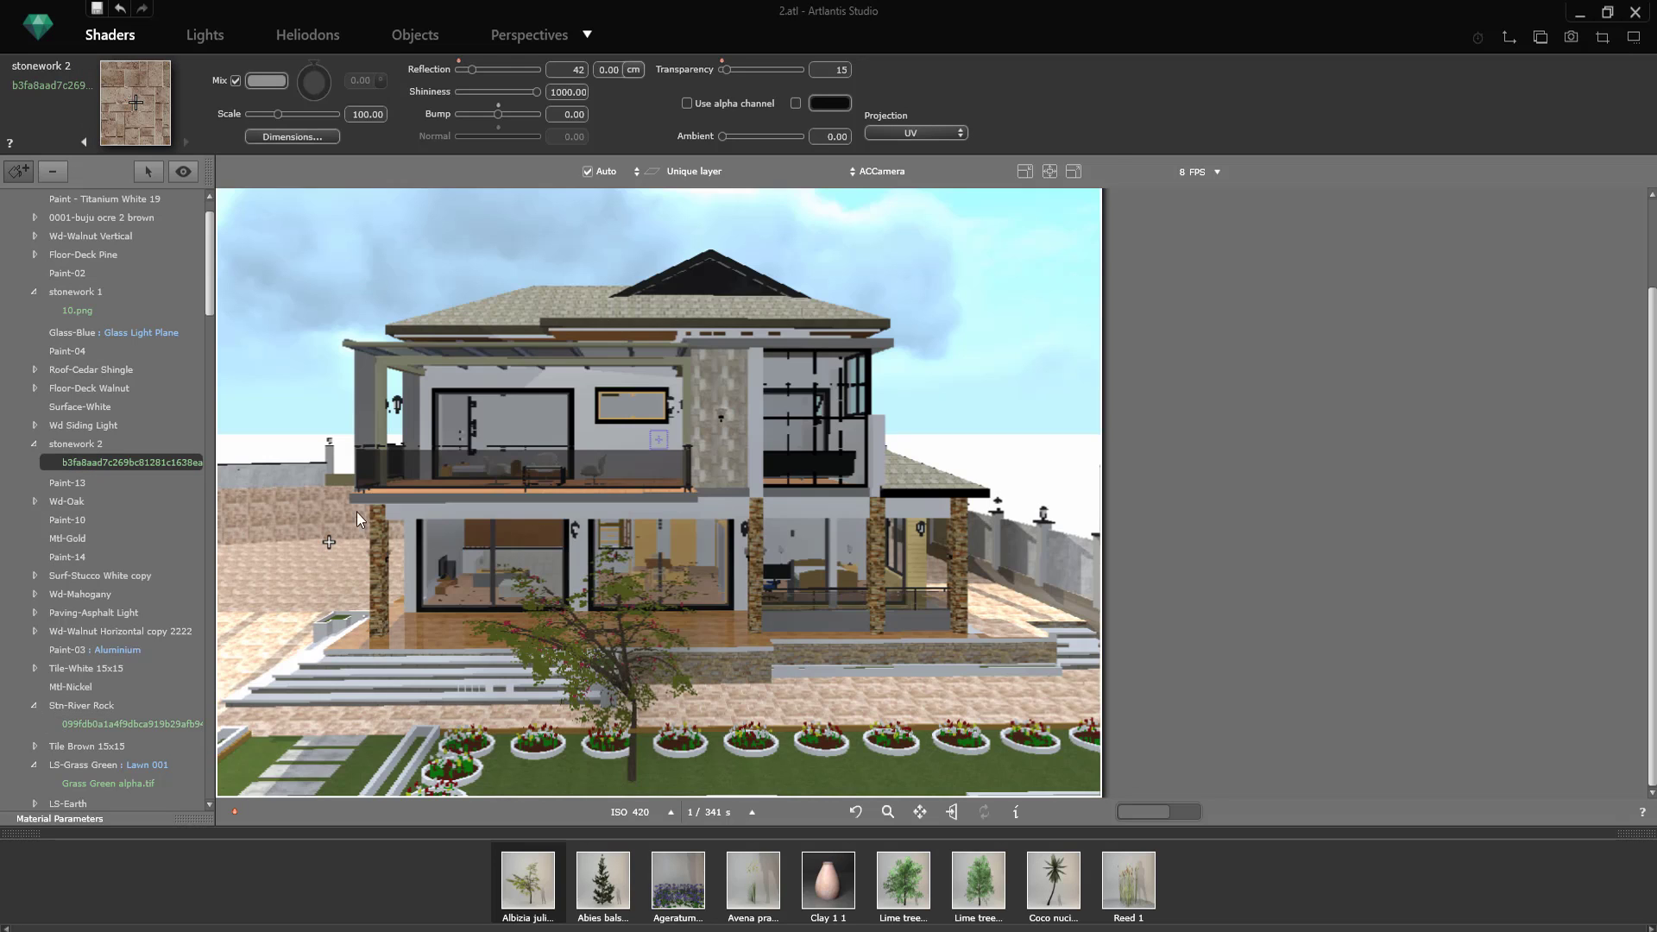
click(430, 362)
click(227, 80)
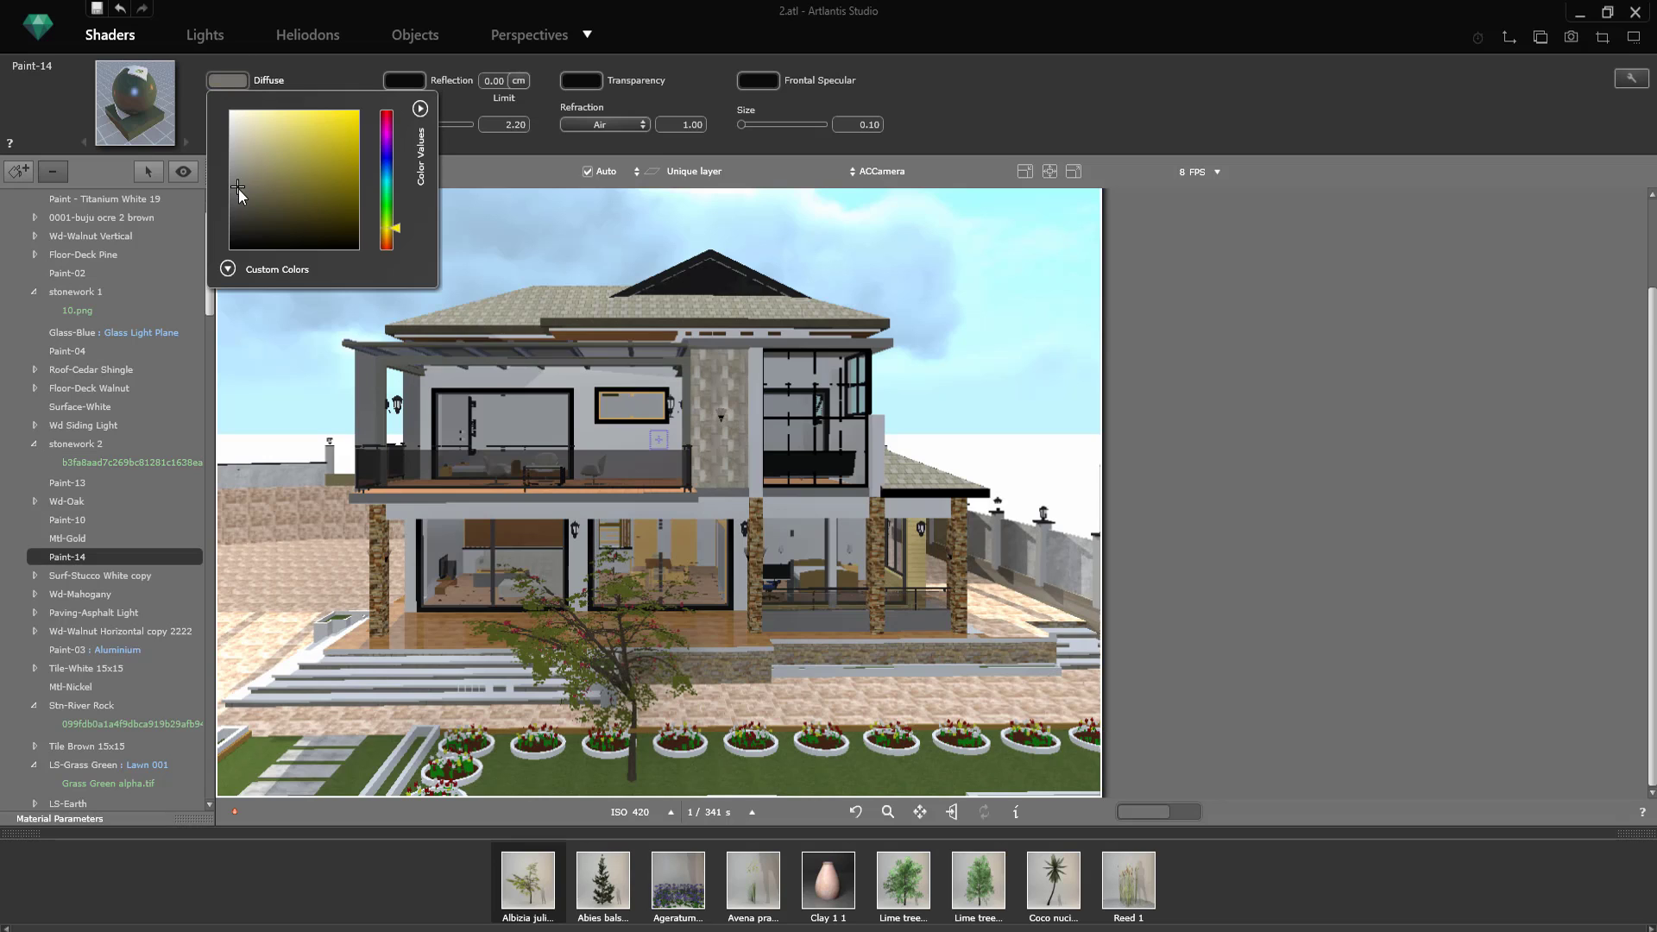
click(237, 159)
click(607, 405)
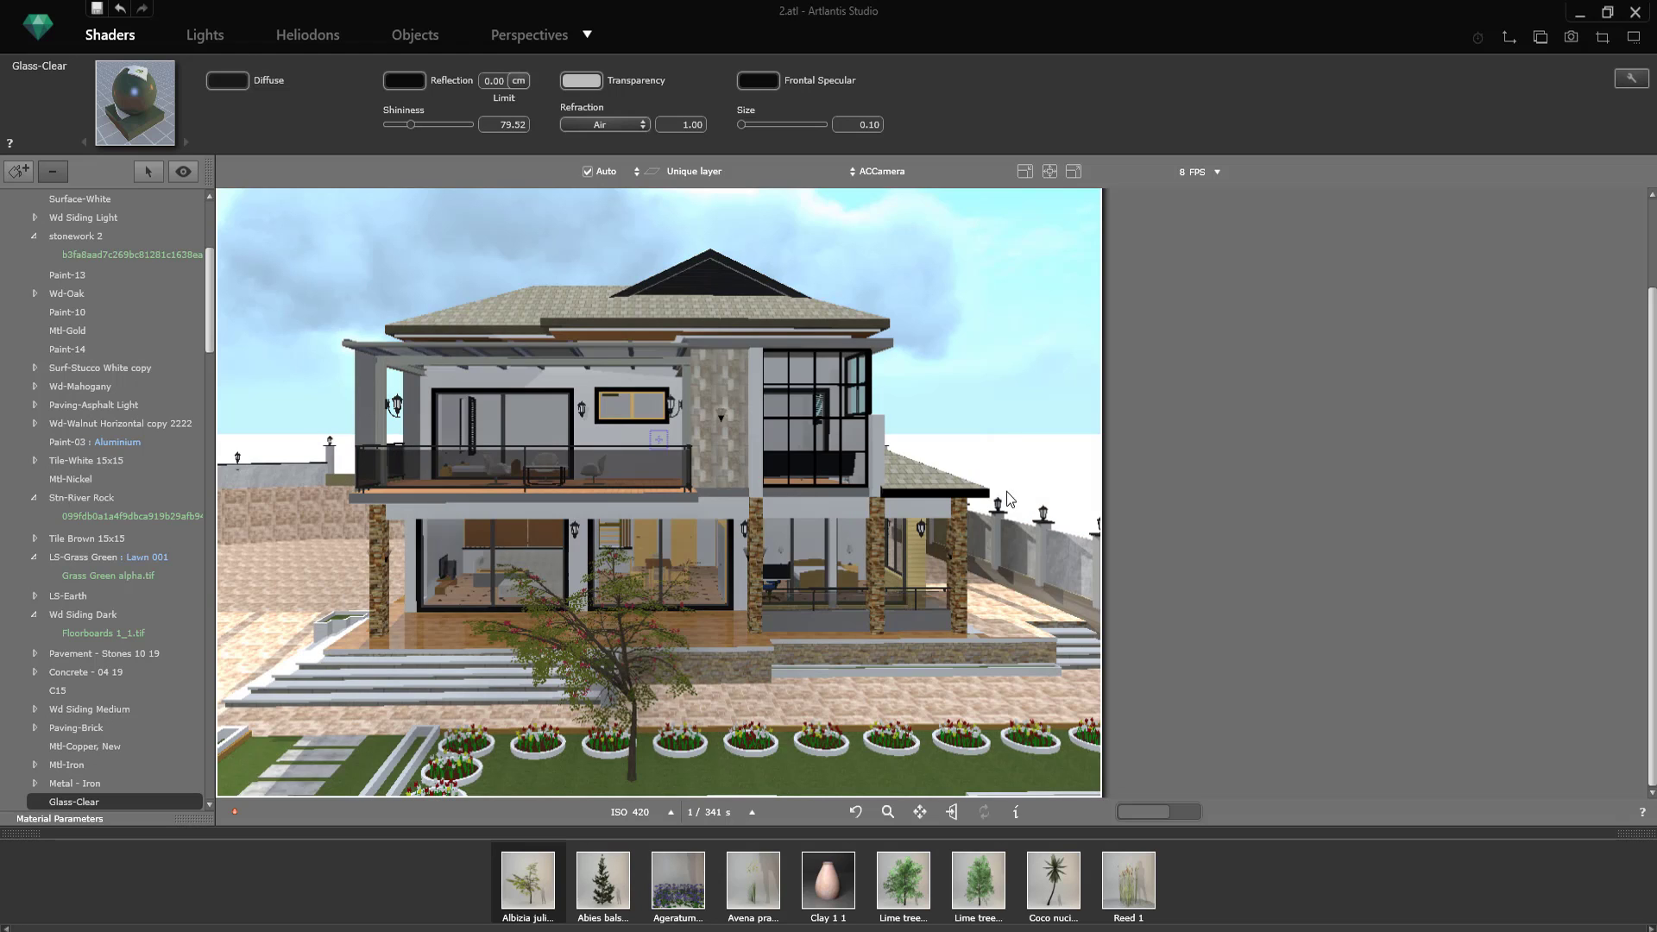
Step: Switch to the ACCamera_1 view and set its ISO to 410 in the rendering parameters
click(556, 38)
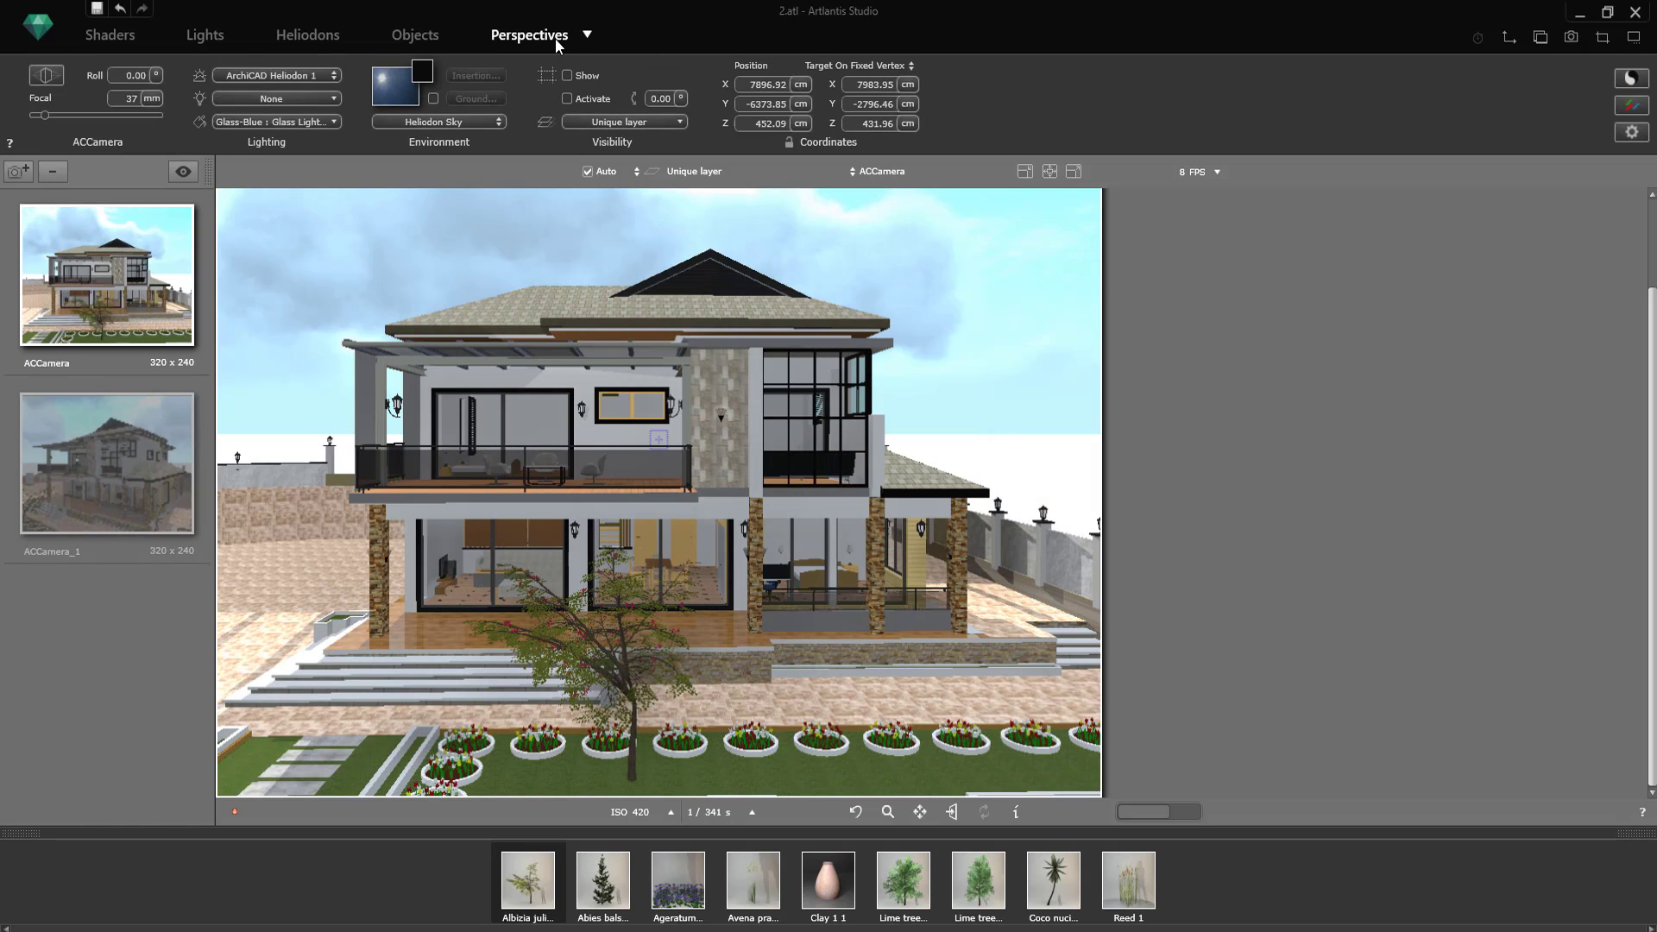
click(152, 469)
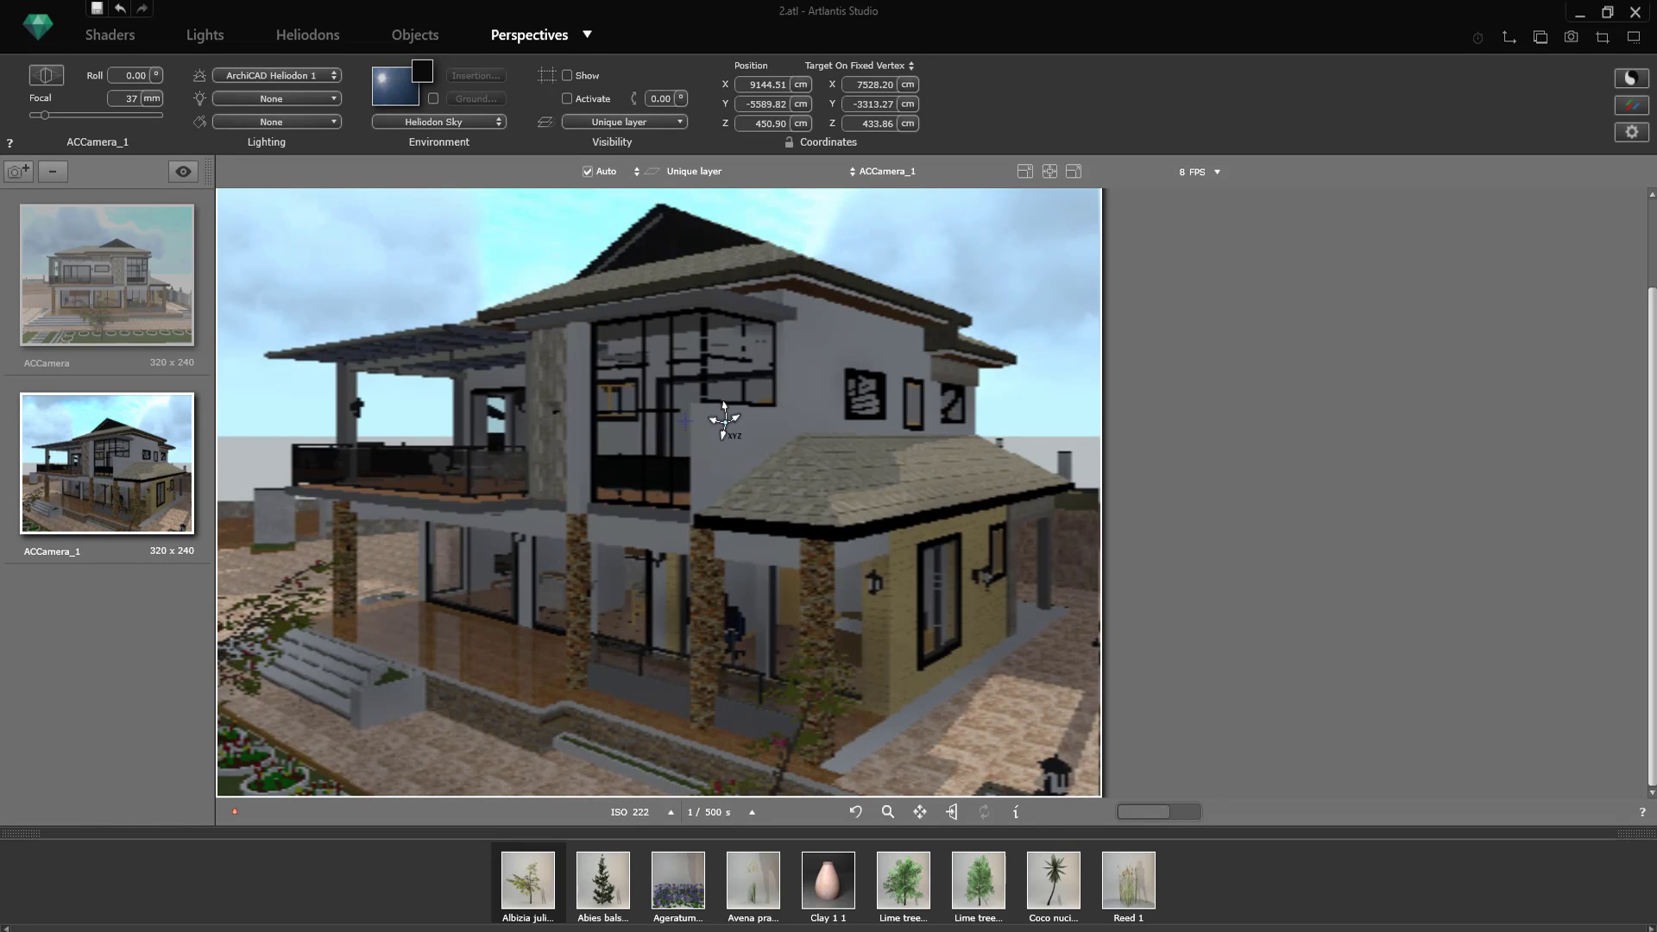
drag(725, 422, 756, 423)
click(1631, 133)
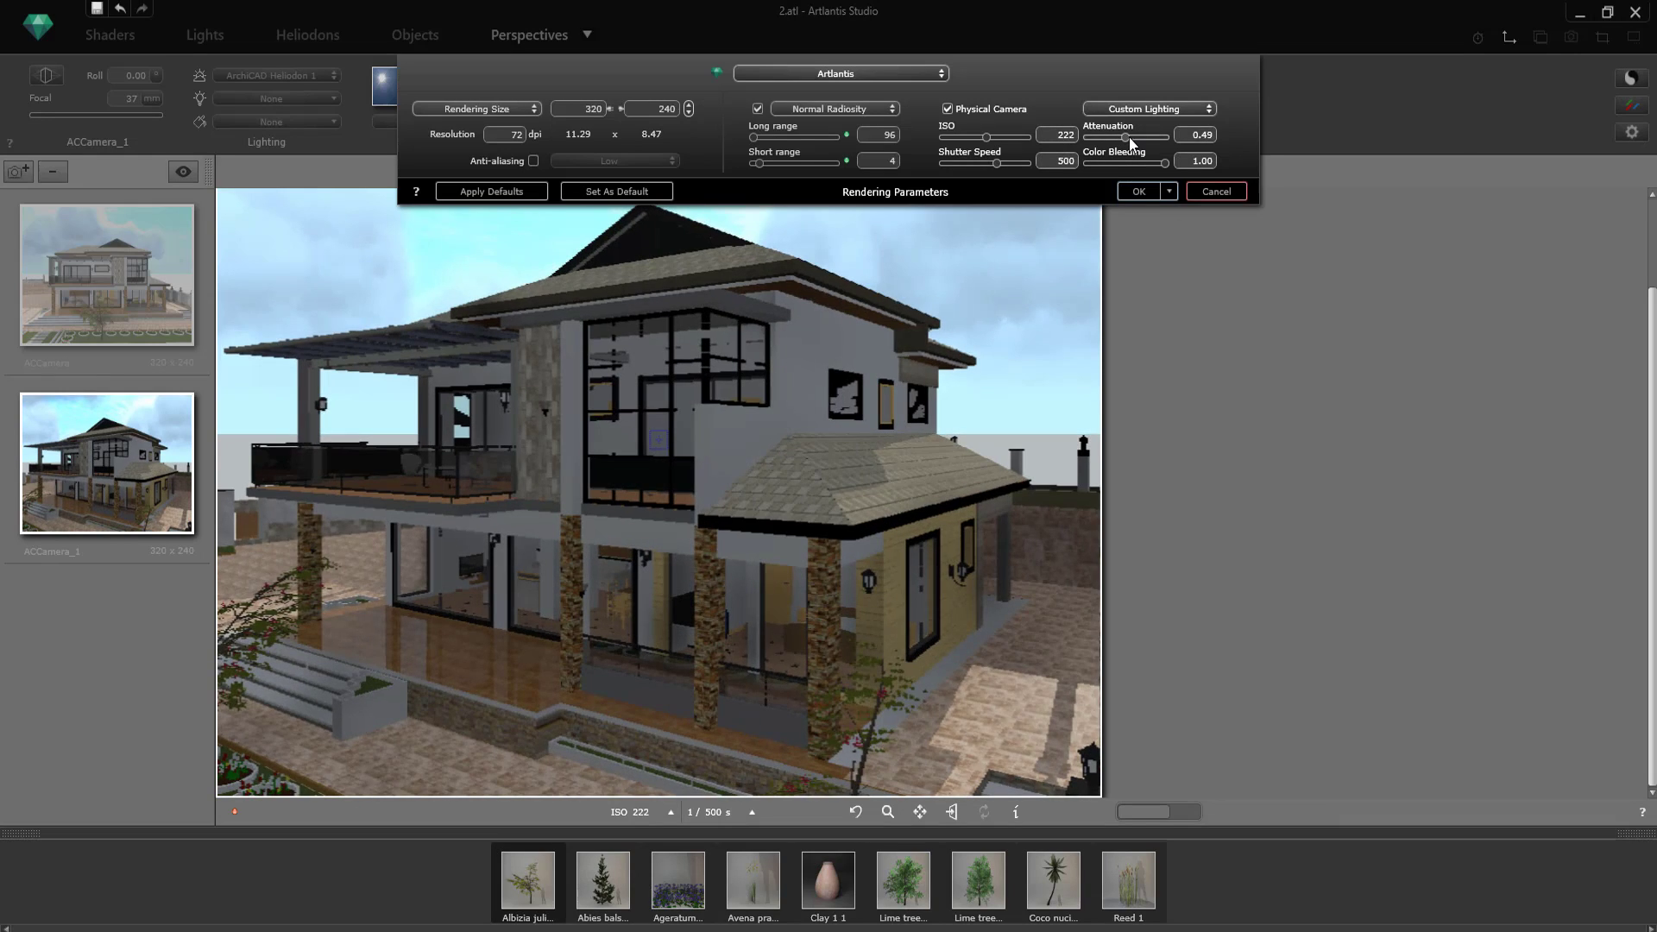
drag(986, 137, 994, 144)
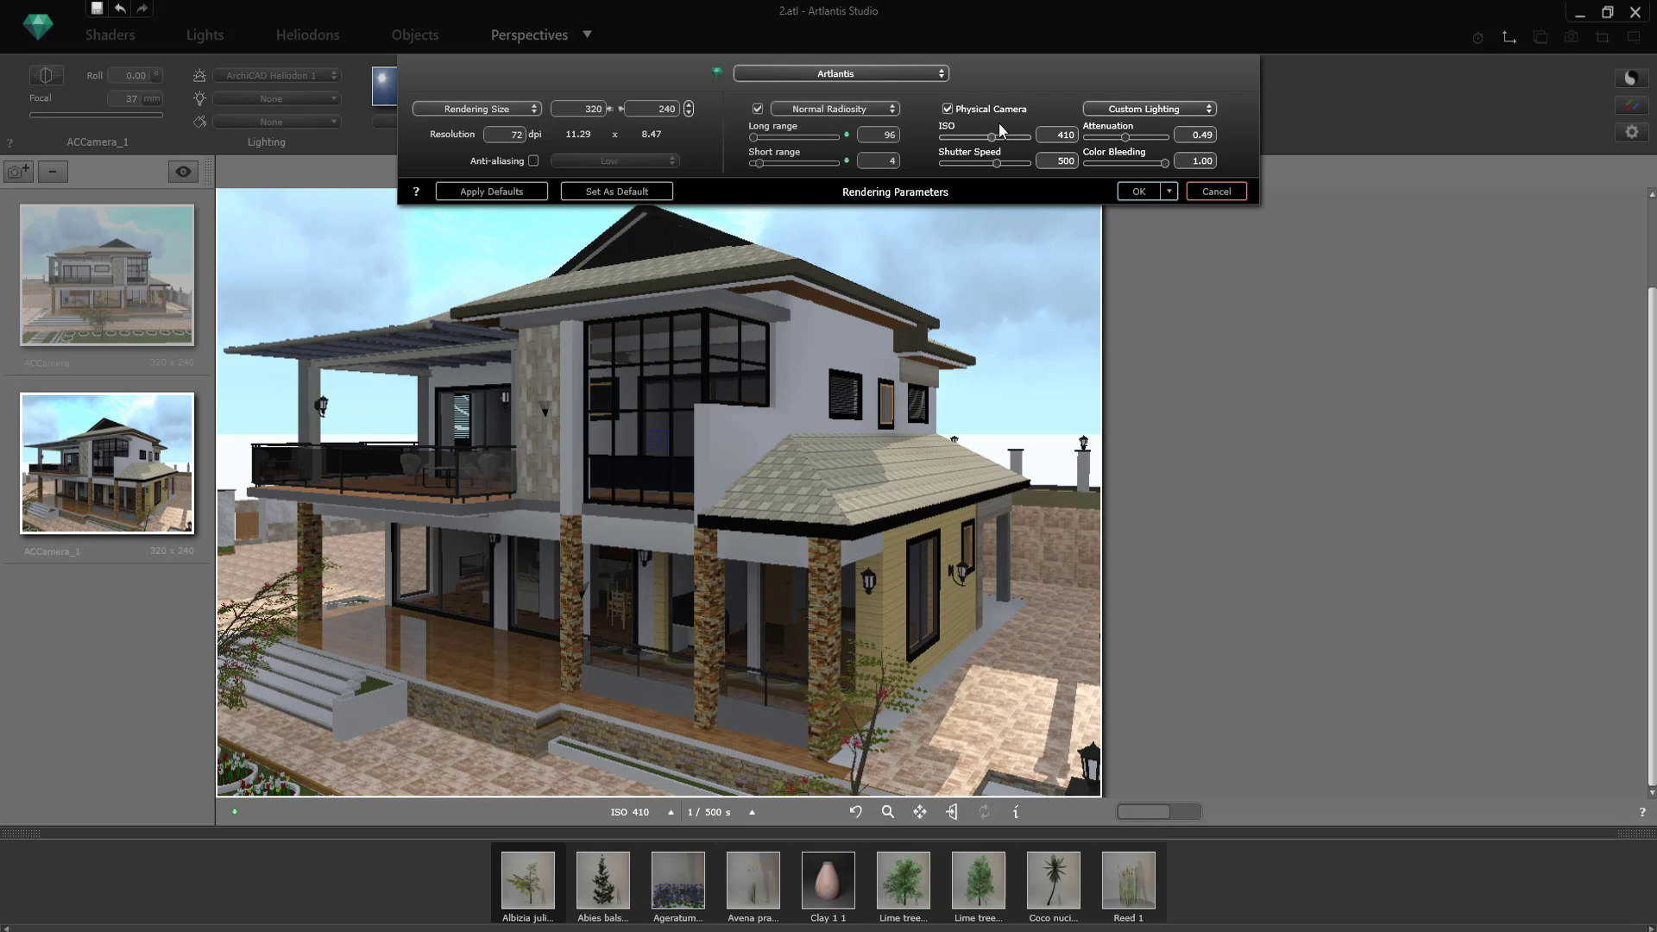
click(1140, 191)
Step: Return to the front ACCamera view and move the camera closer to the house
click(106, 274)
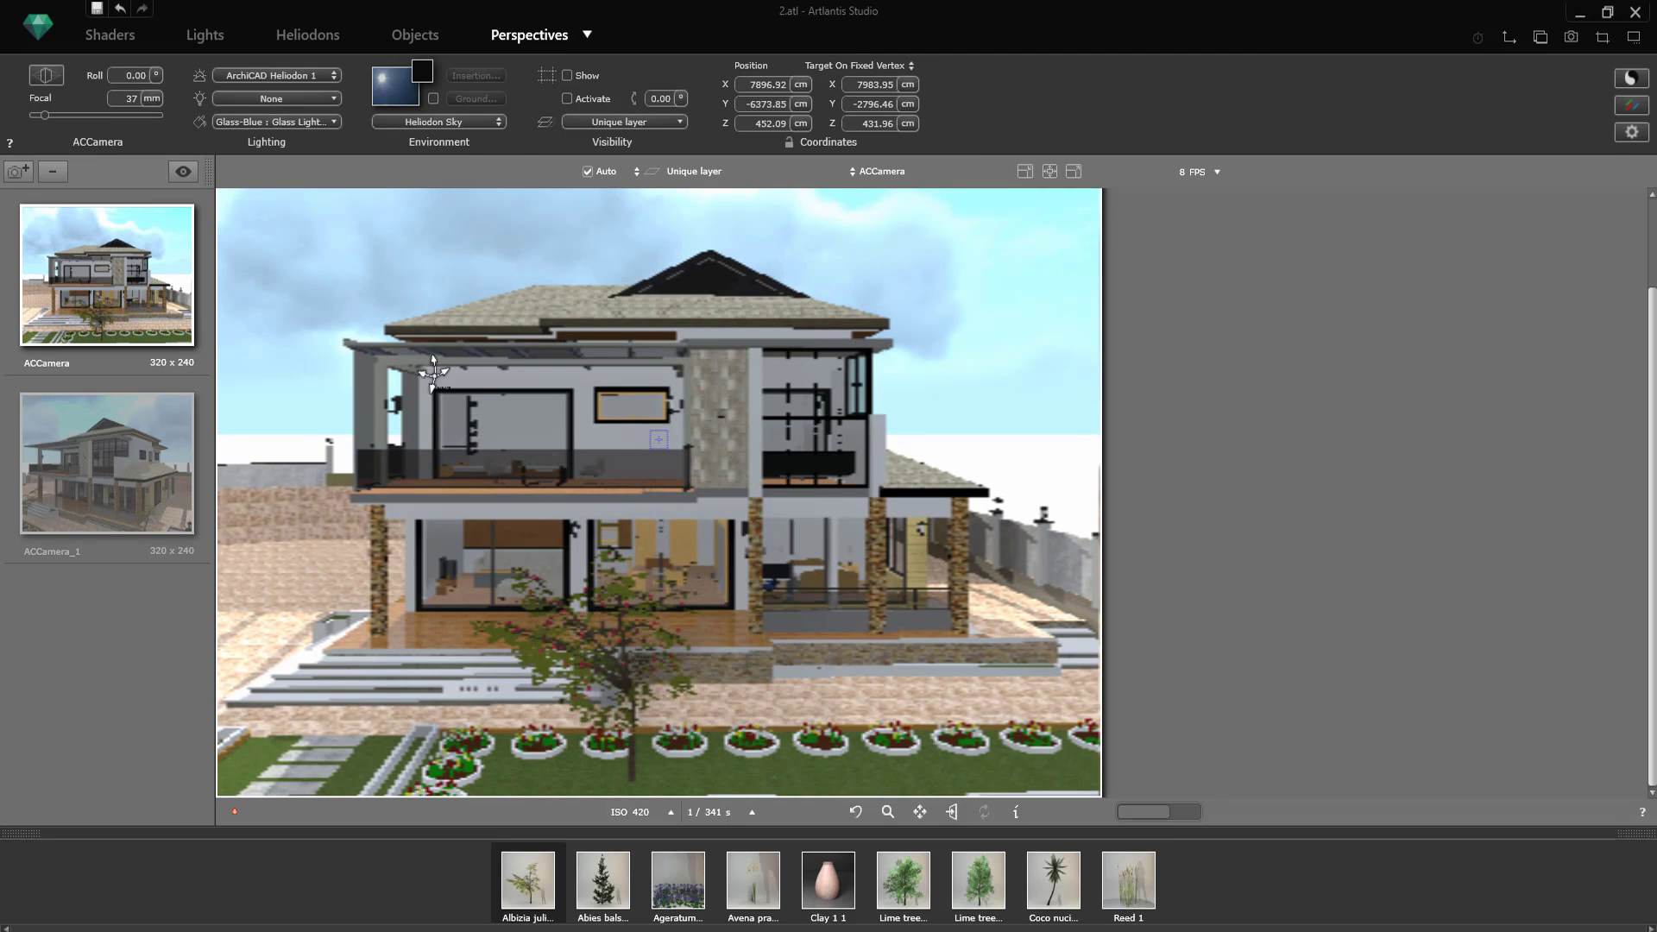
scroll(660, 288, up, 5)
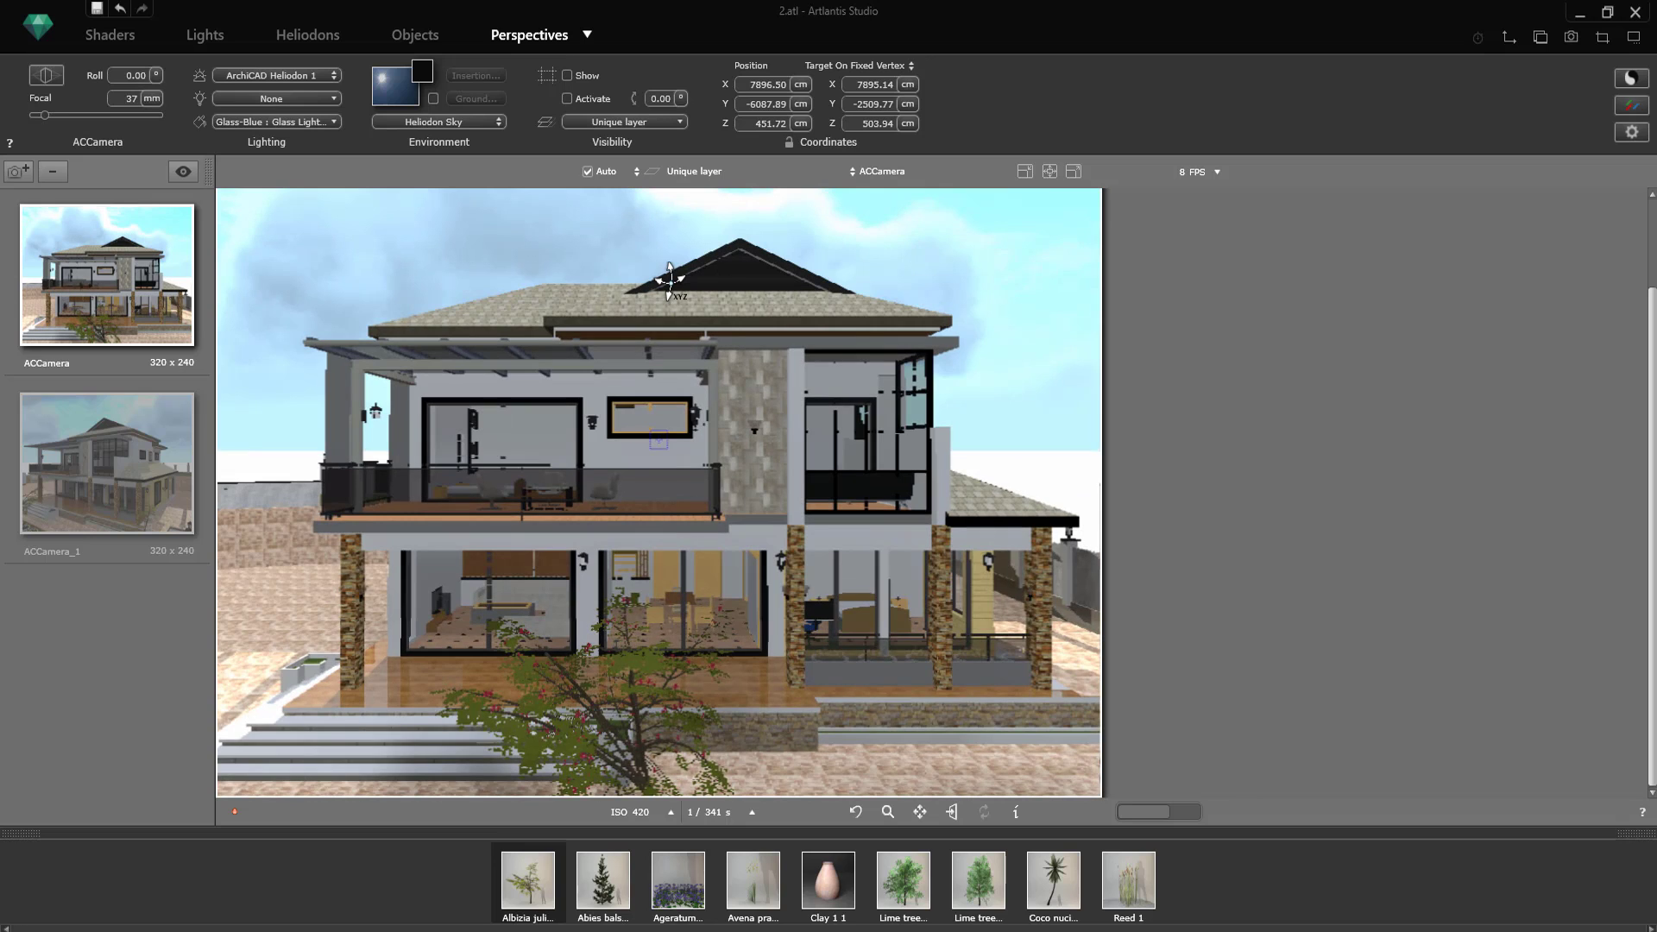
click(128, 49)
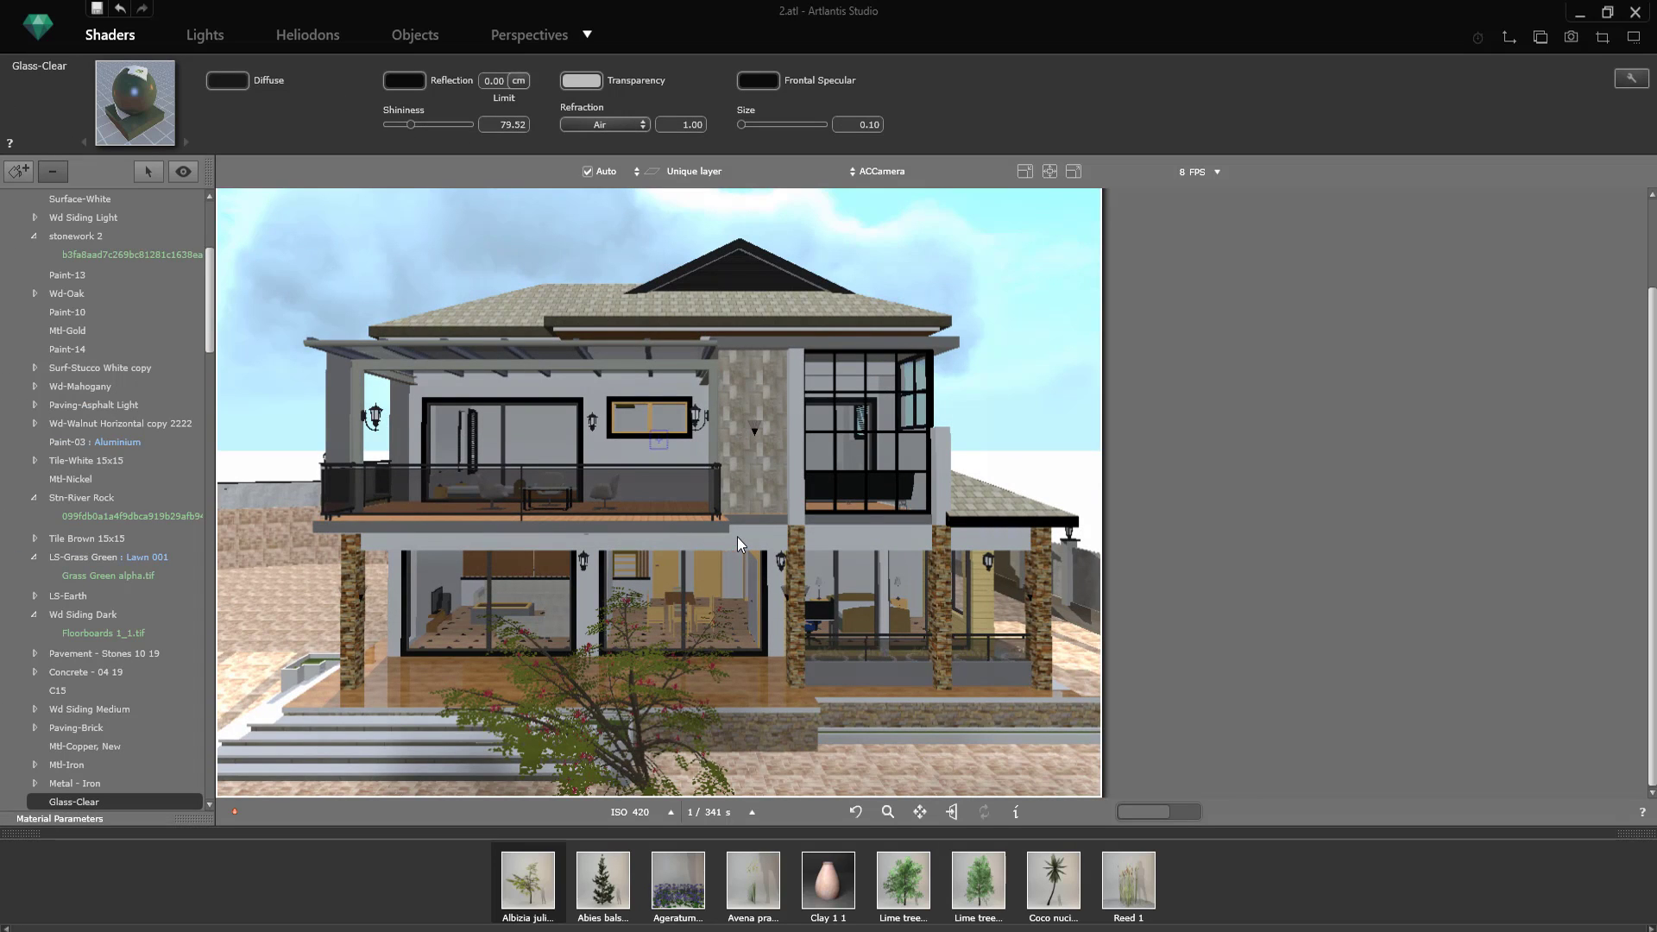
click(737, 536)
Step: Set the cirrus clouds of ArchiCAD Heliodon 1 to 100
click(311, 35)
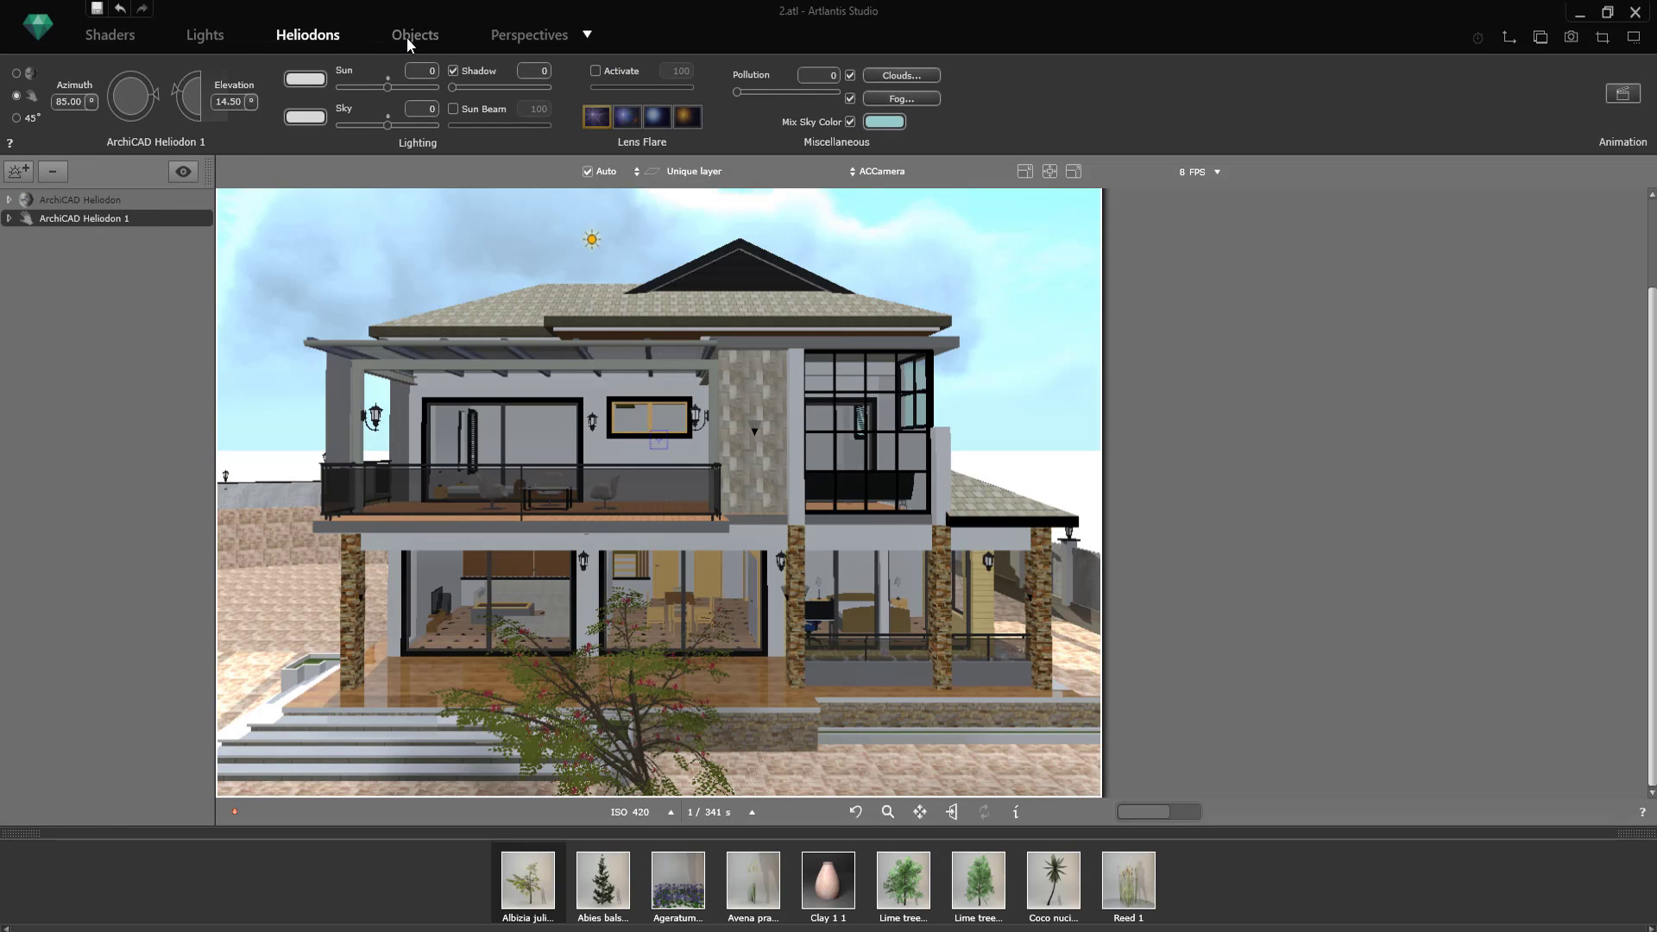
click(858, 95)
drag(826, 69, 868, 76)
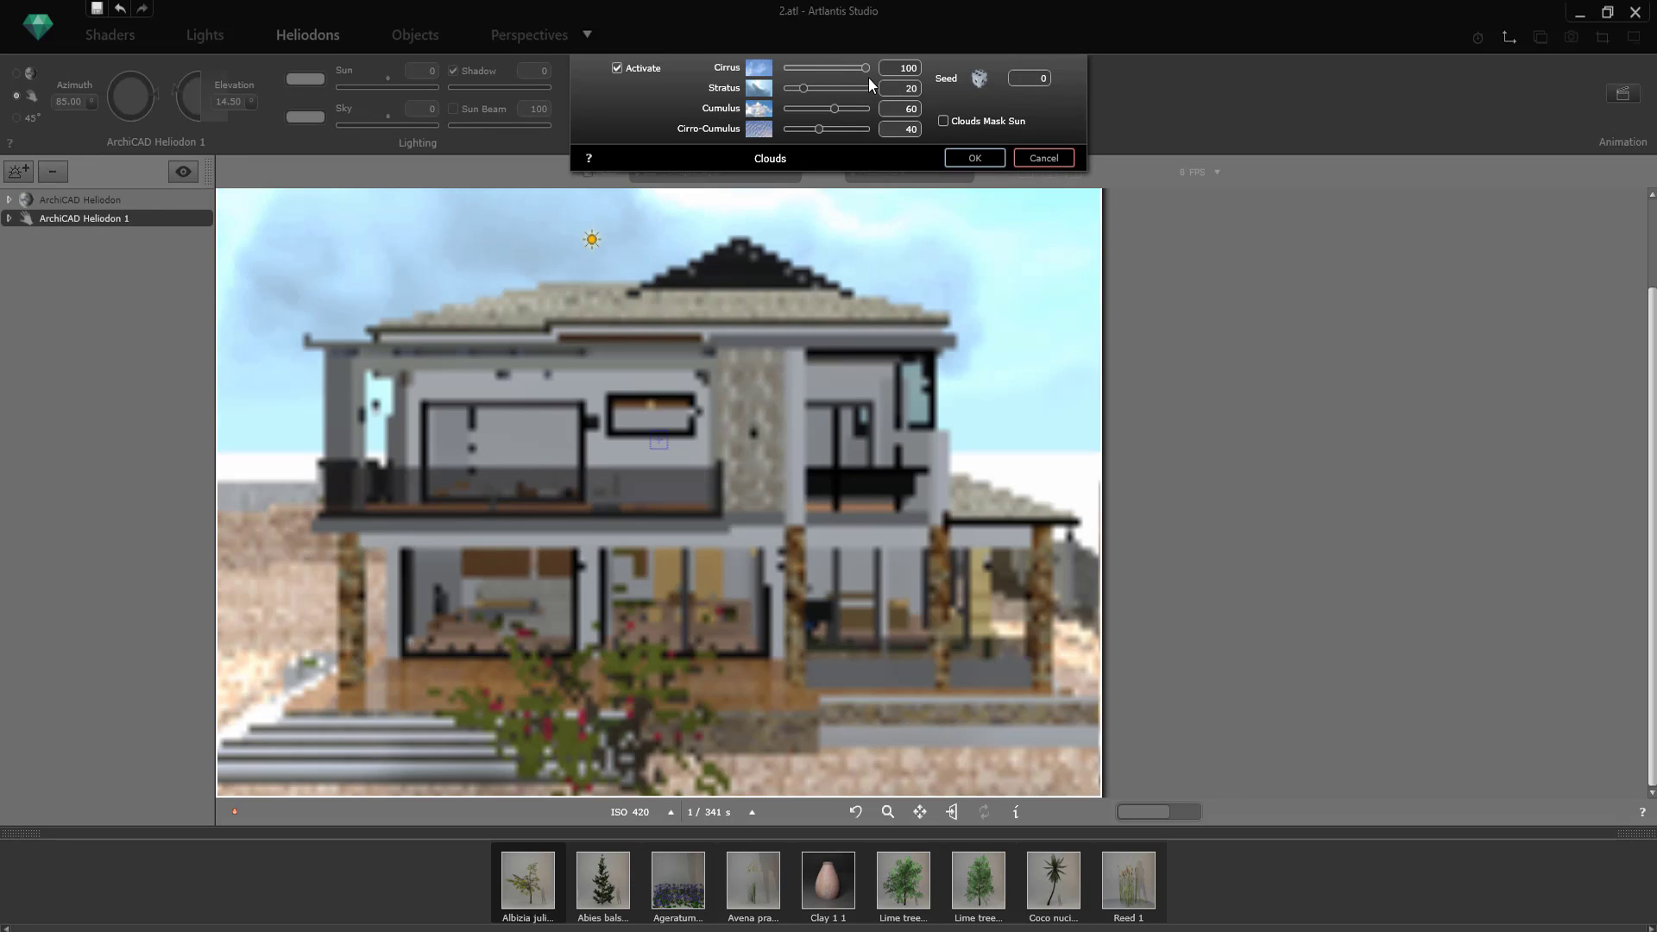
click(975, 158)
Step: Change the heliodon's mixed sky color to a stronger sky blue and compare the view with the fog off and on
click(882, 122)
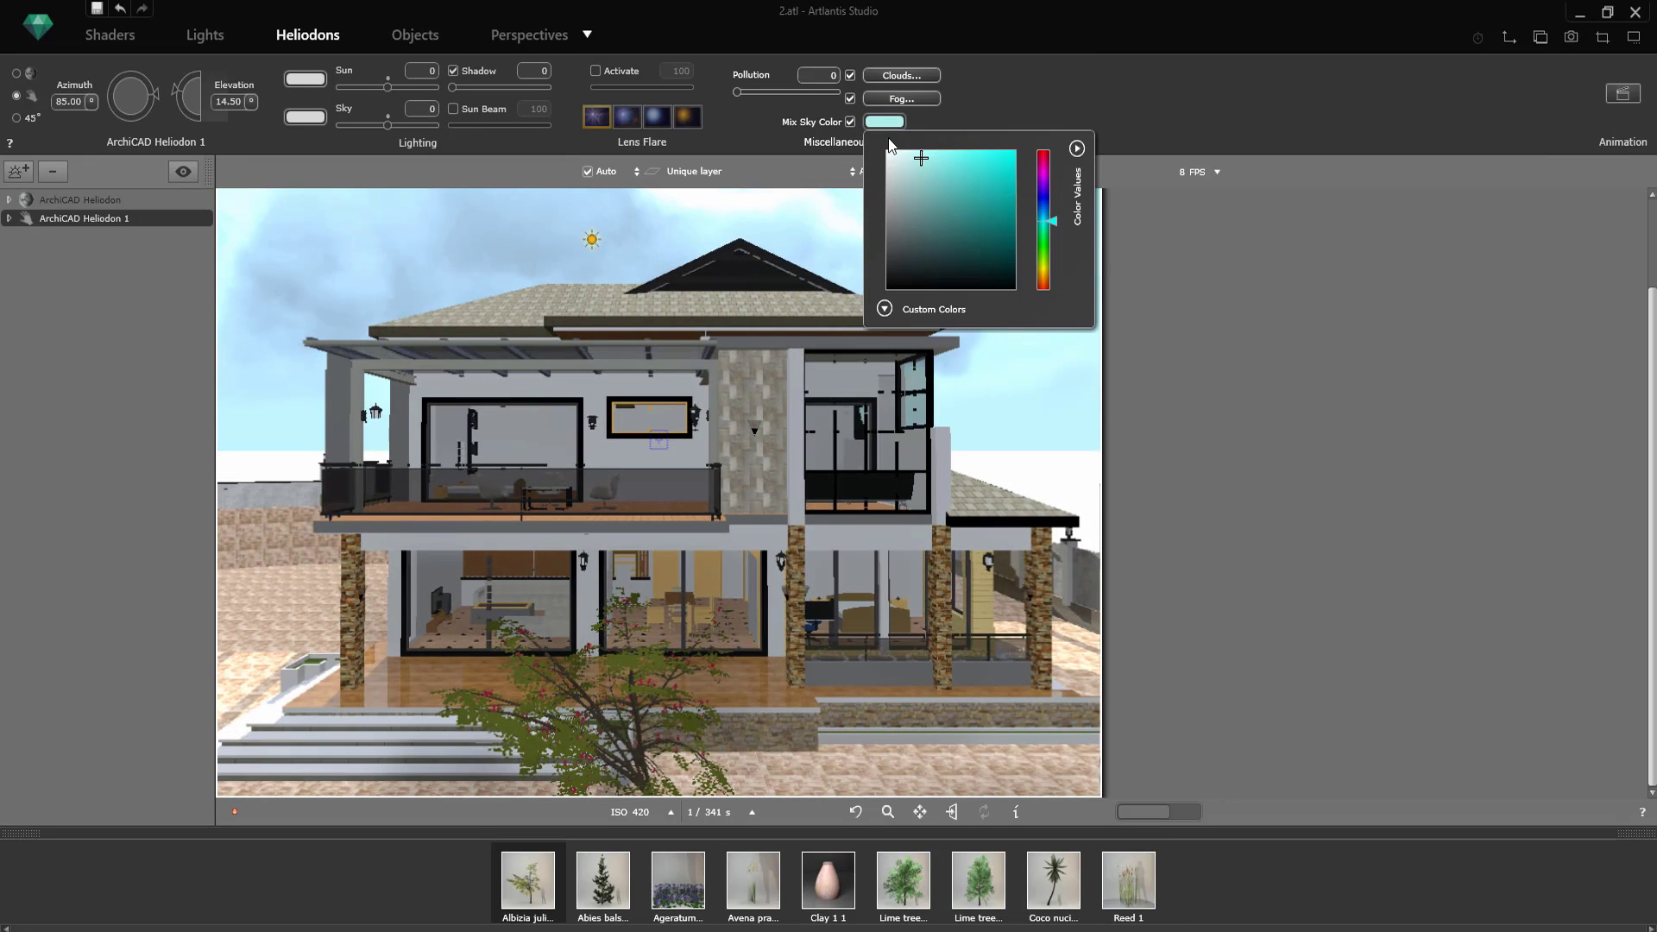
click(954, 154)
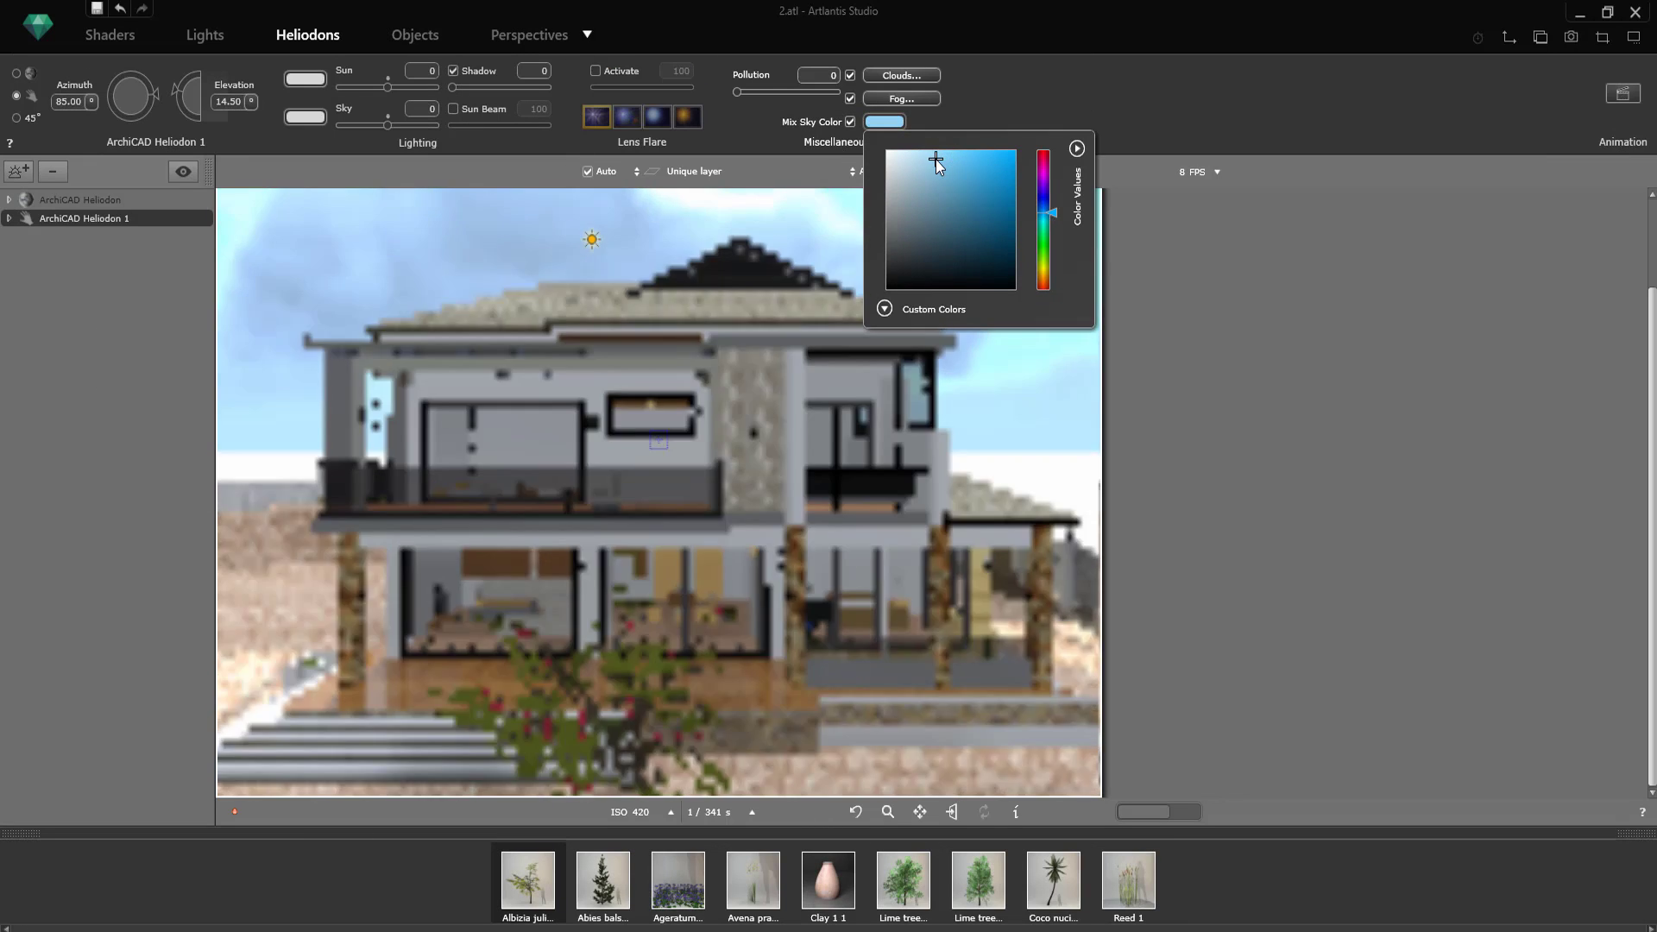
click(950, 161)
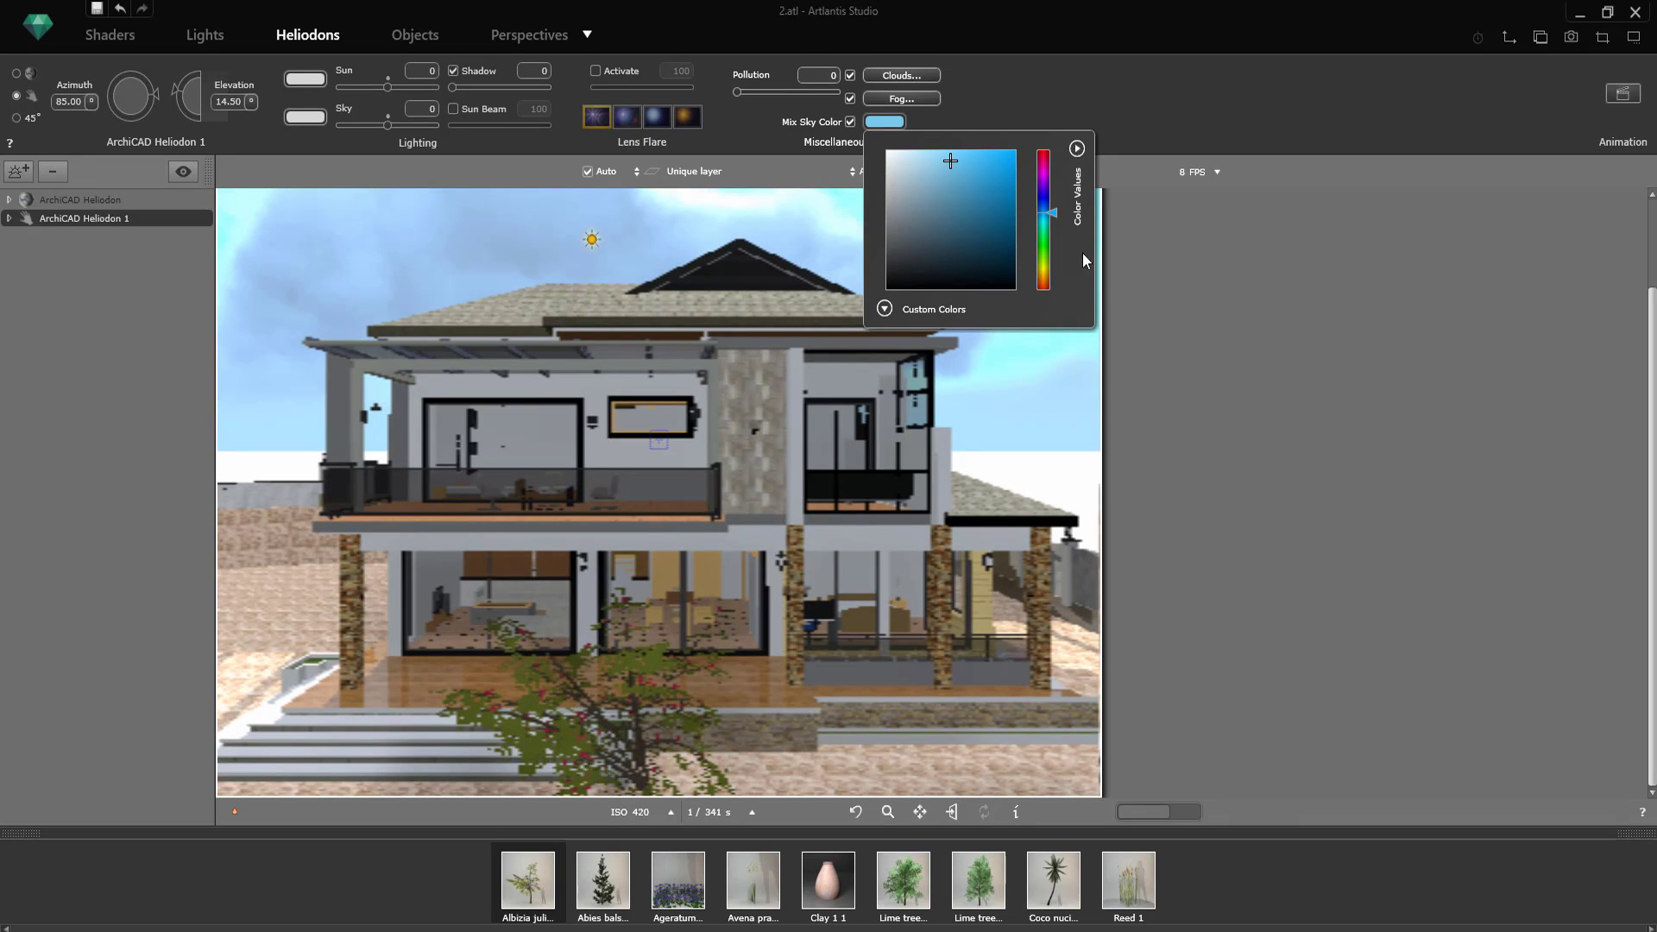
click(851, 98)
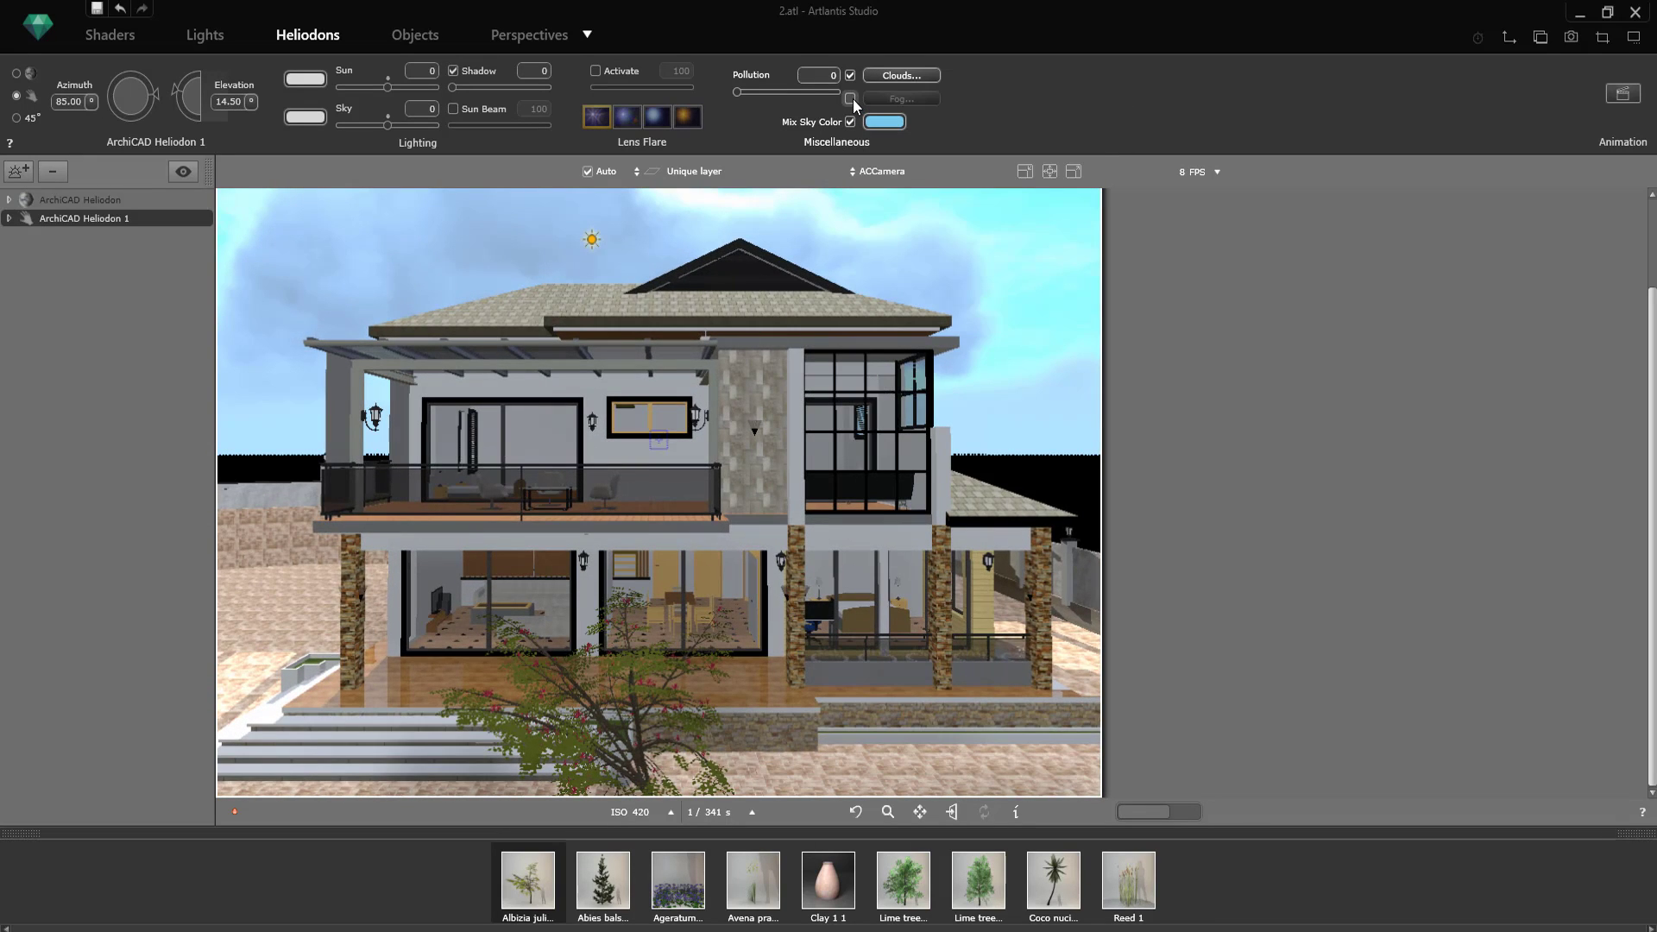
click(851, 98)
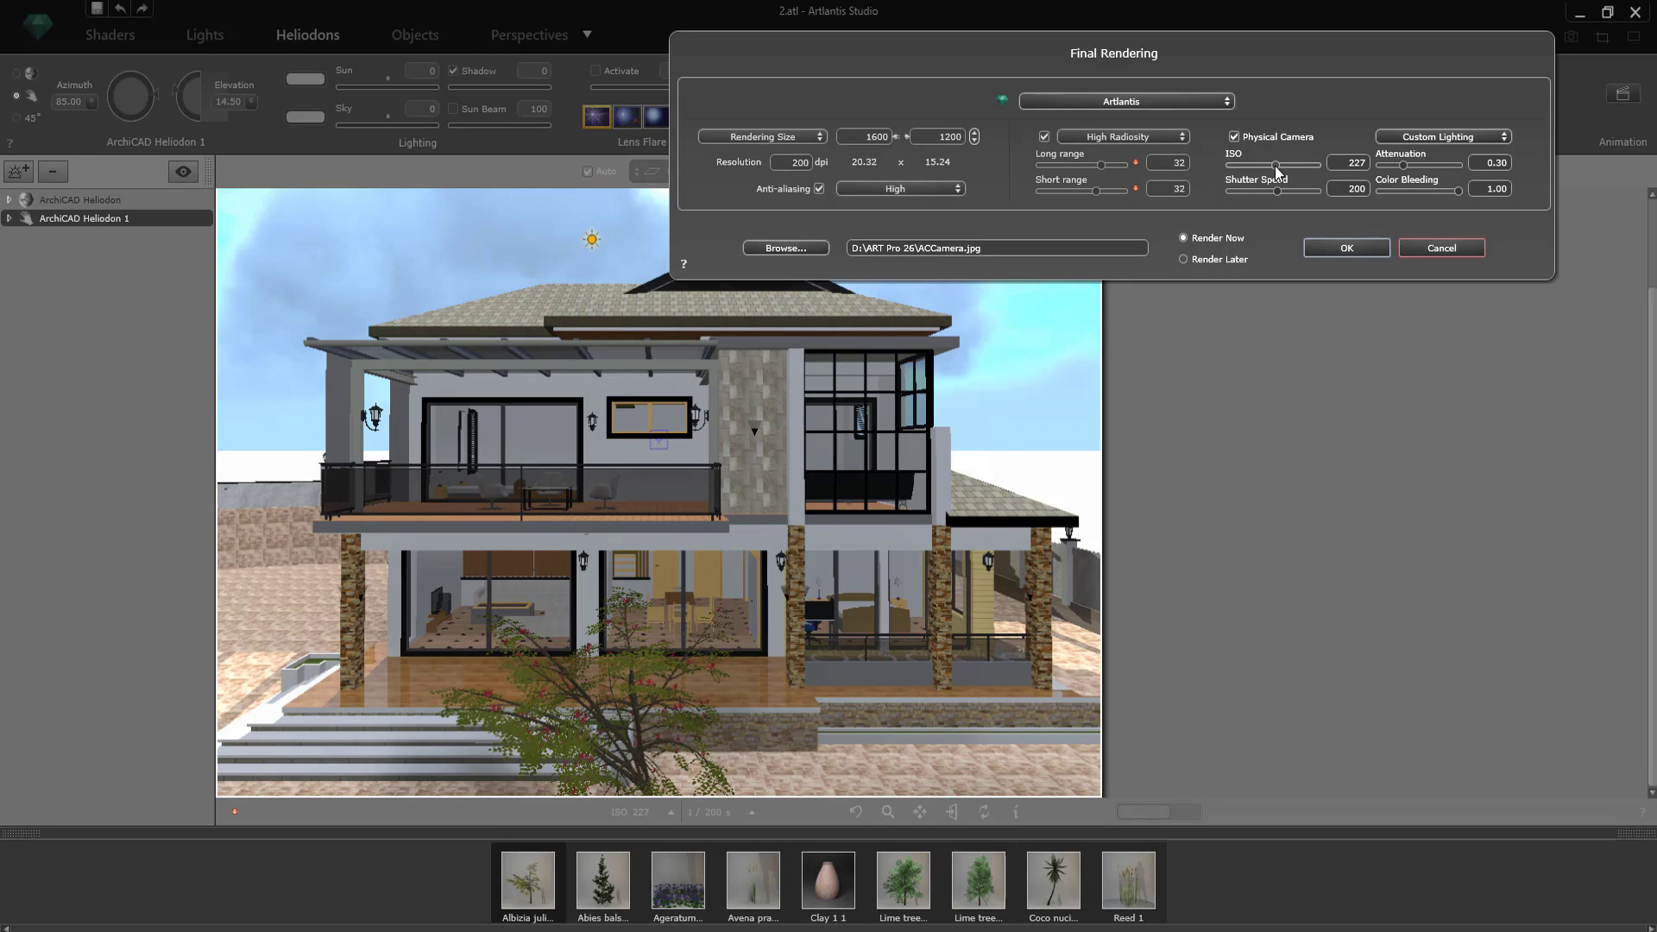
Step: Save the 1600 x 1200 final rendering of the front view as "pht 1" in ART Pro 26 and run it to completion
click(796, 251)
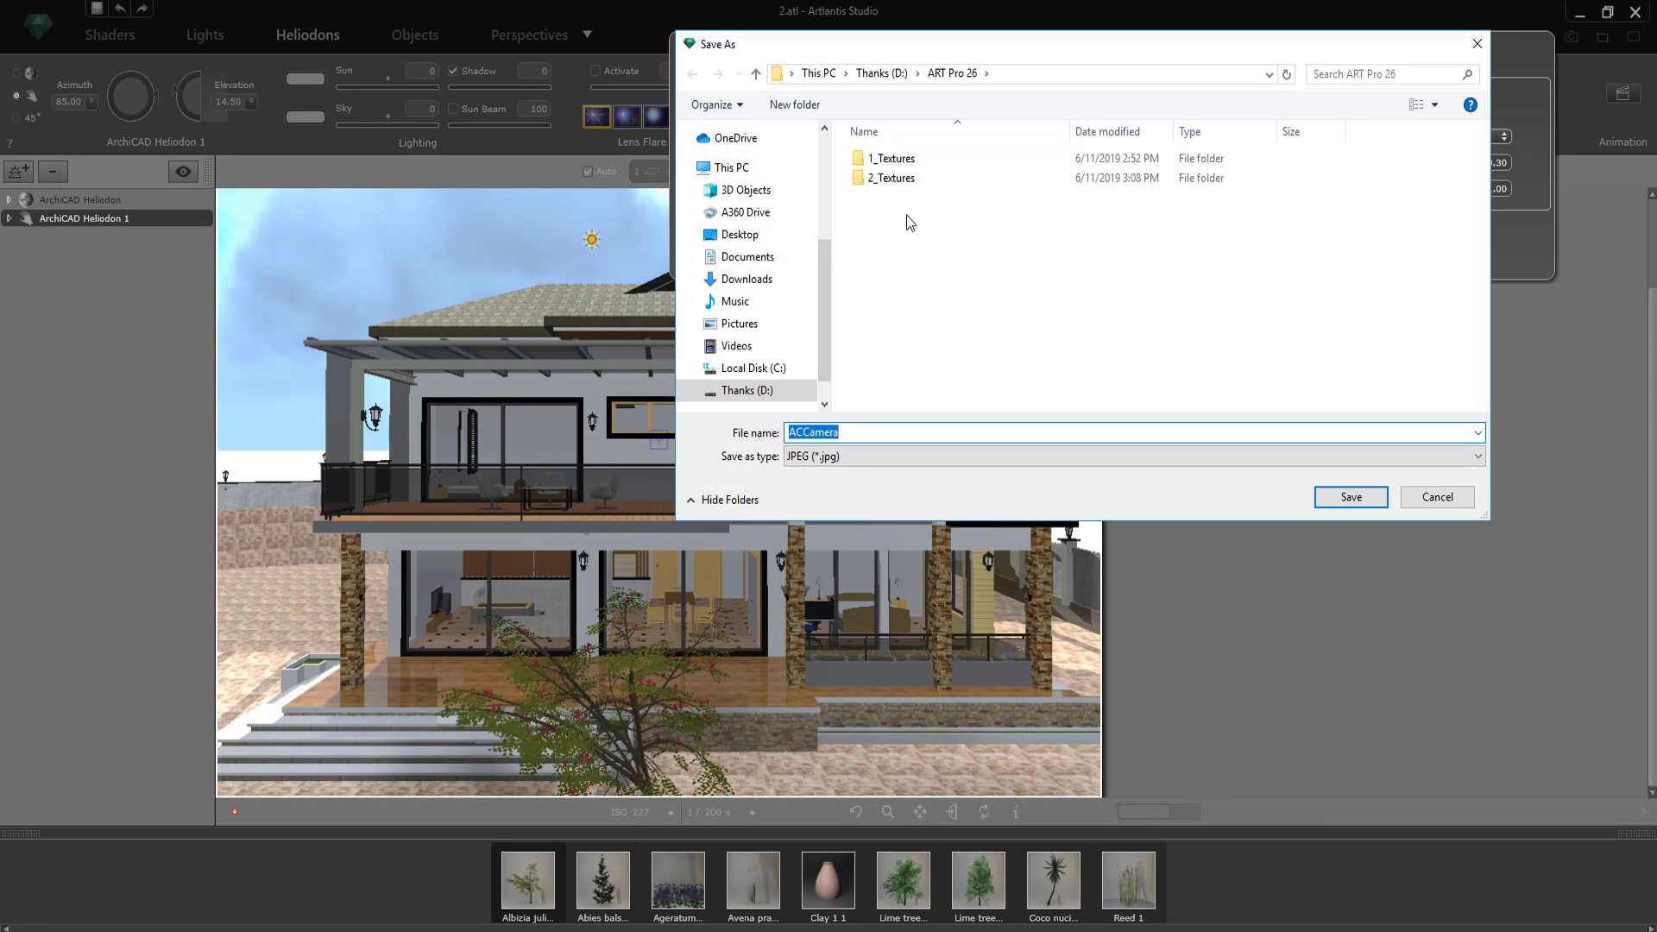
text(pht 1)
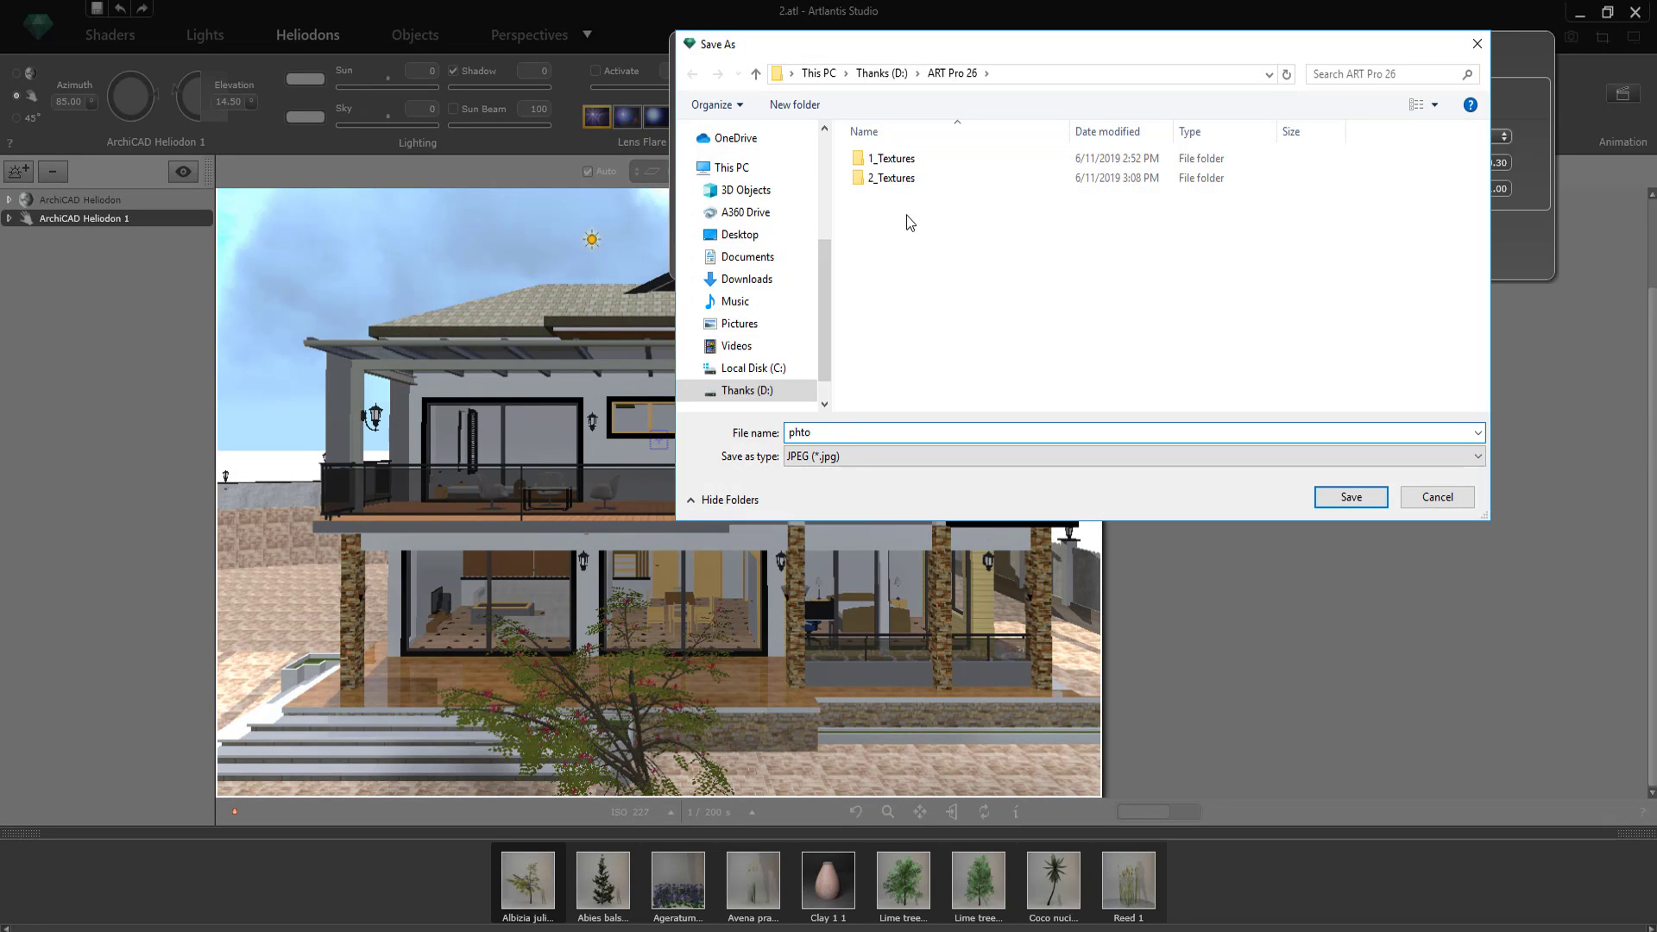
click(1362, 504)
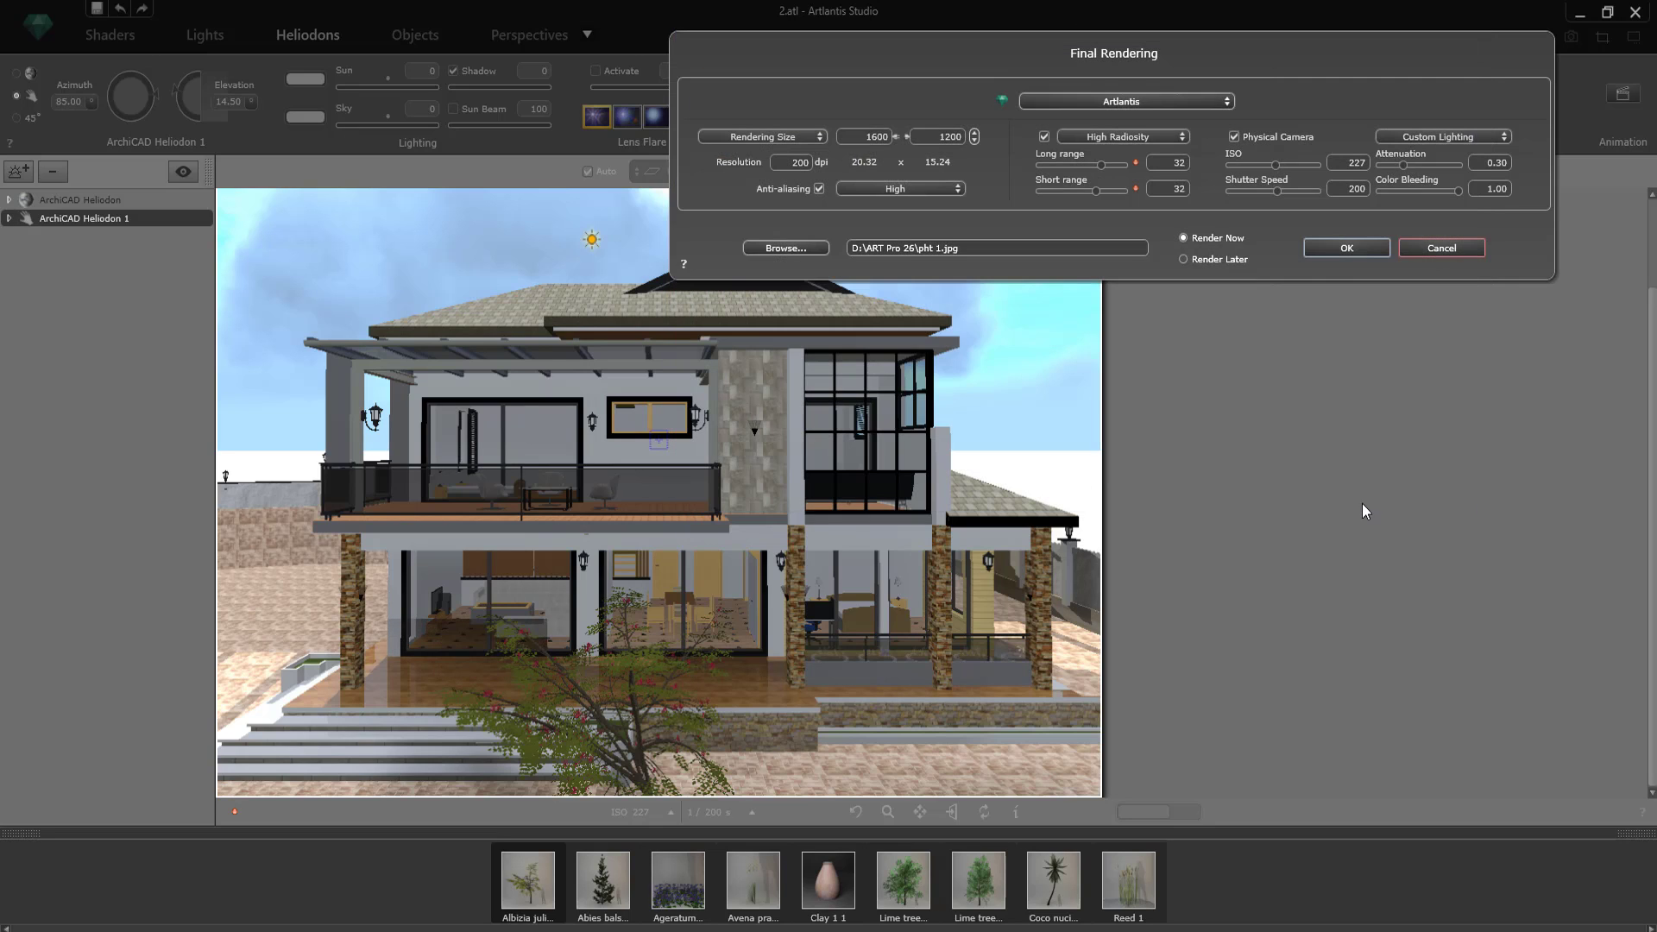
click(1362, 246)
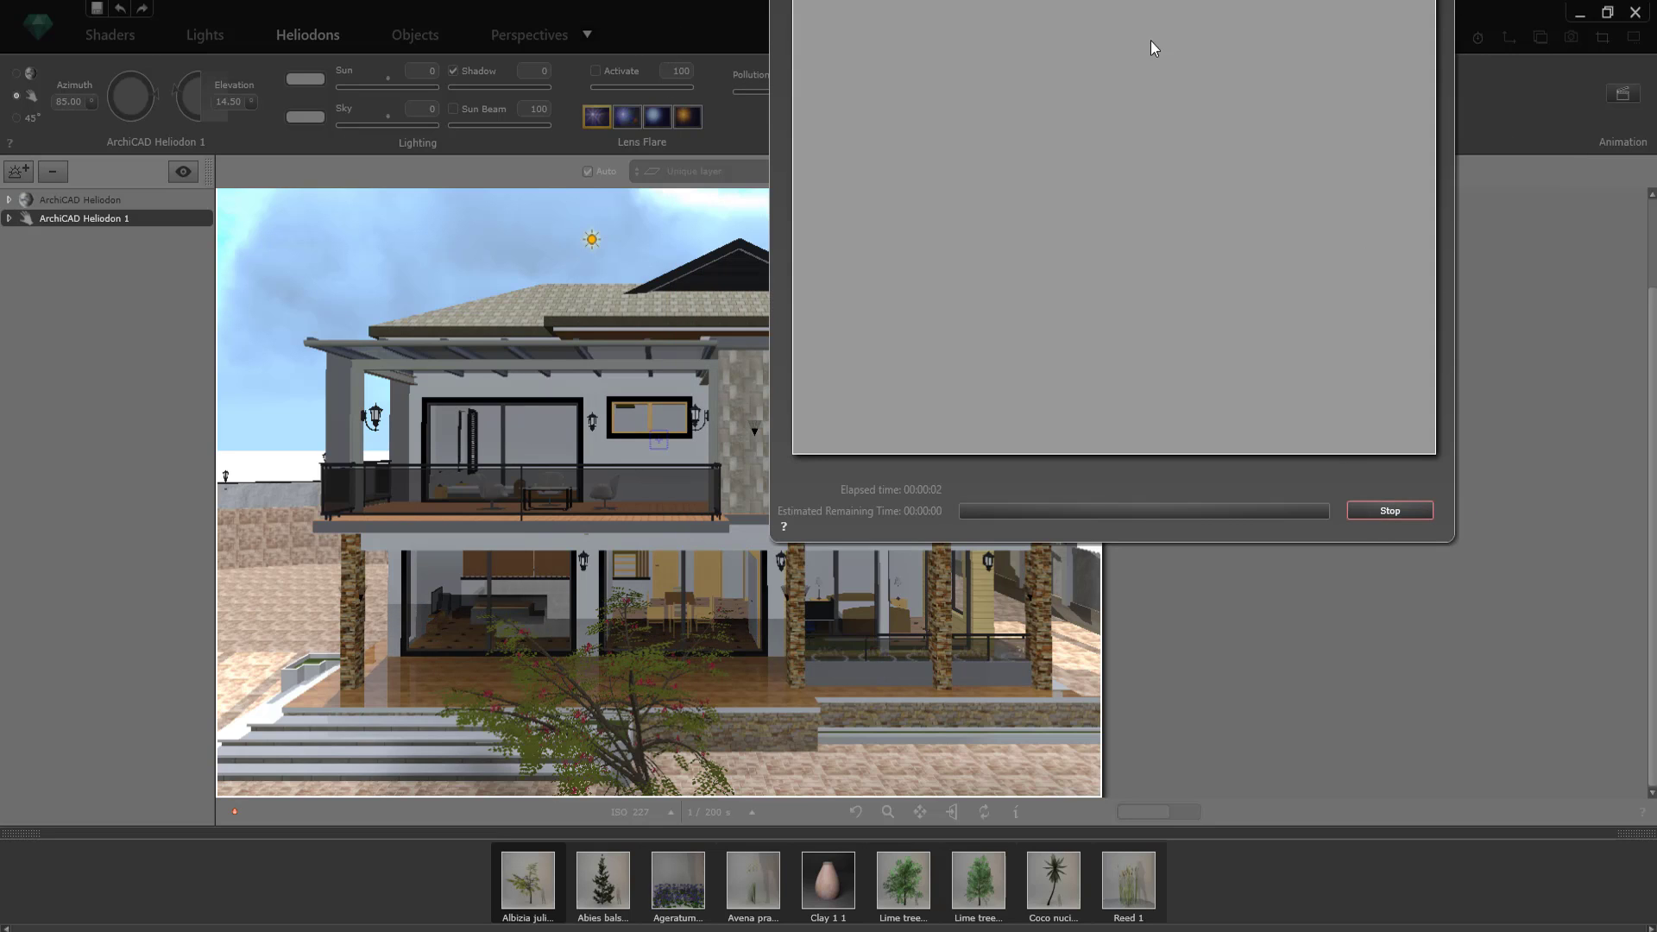
drag(934, 90, 844, 96)
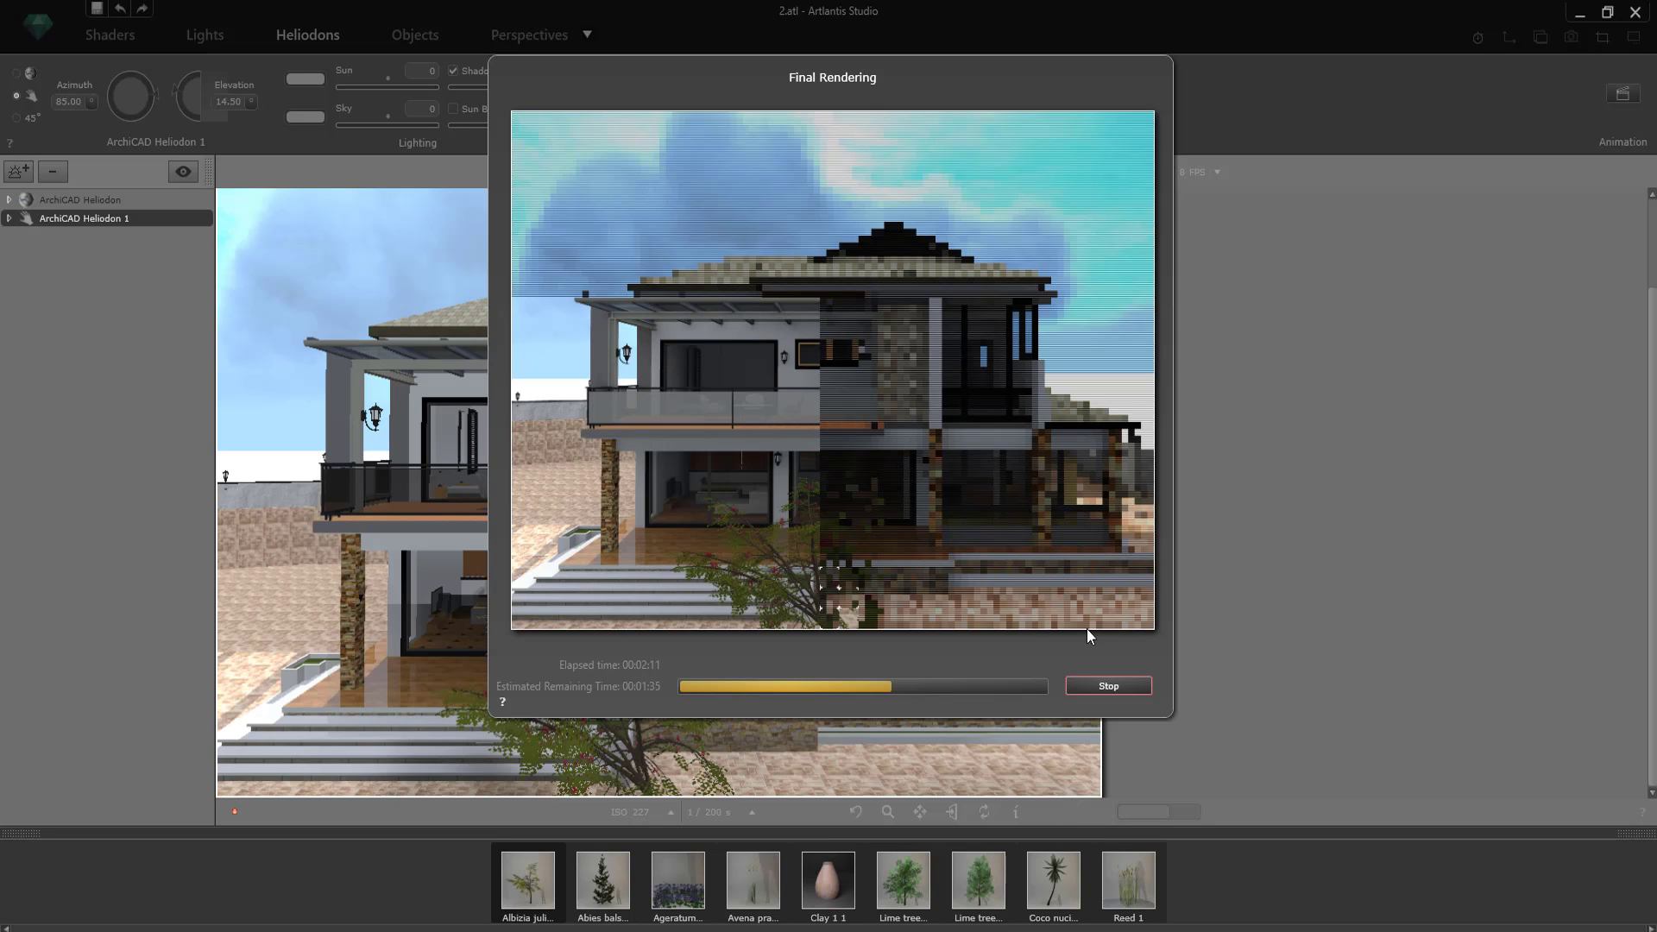
drag(1024, 85, 1015, 81)
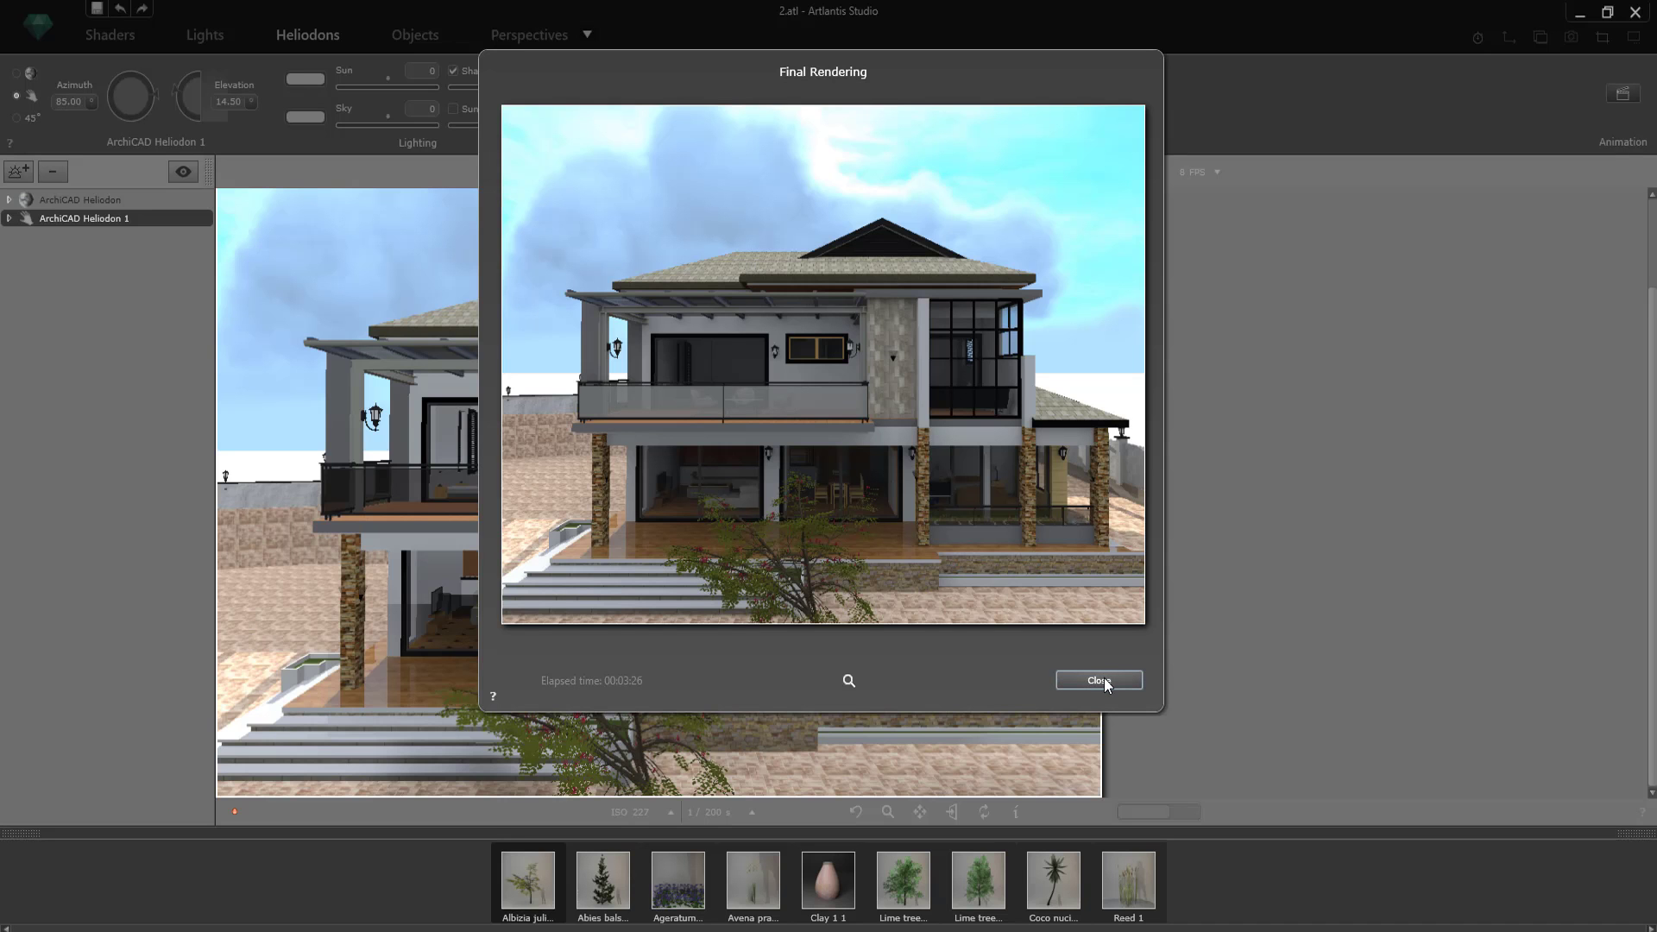
click(1099, 681)
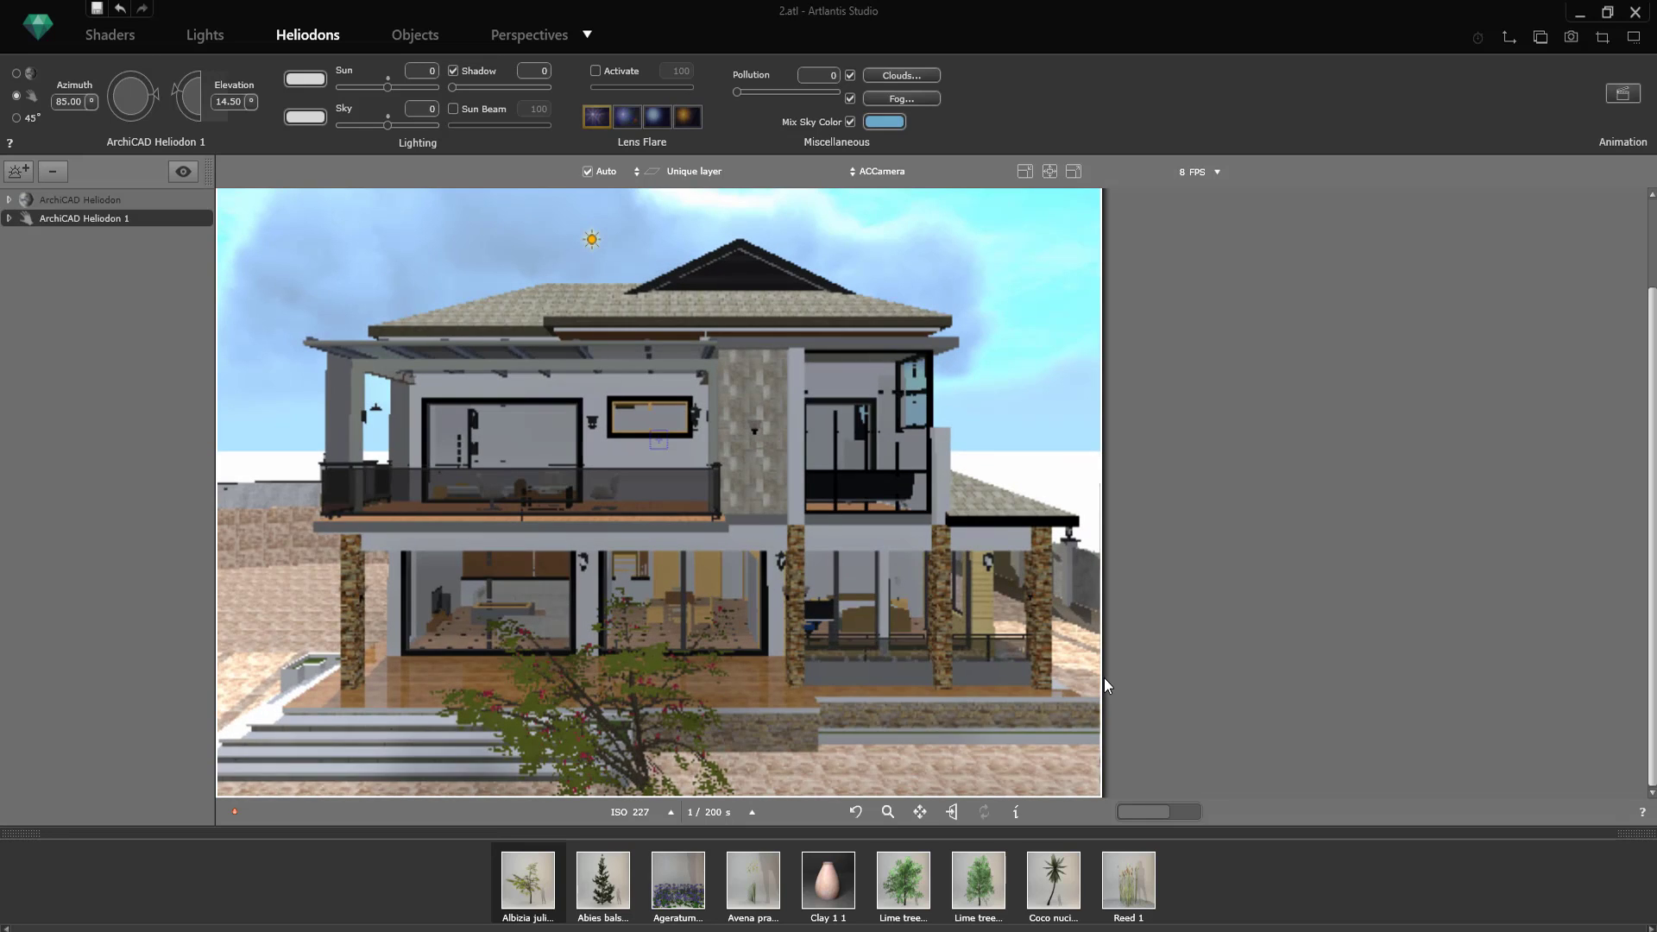
Step: Switch to the ACCamera_1 view and select the Paint - Titanium White 19 wall material without editing the shader
click(547, 38)
click(108, 464)
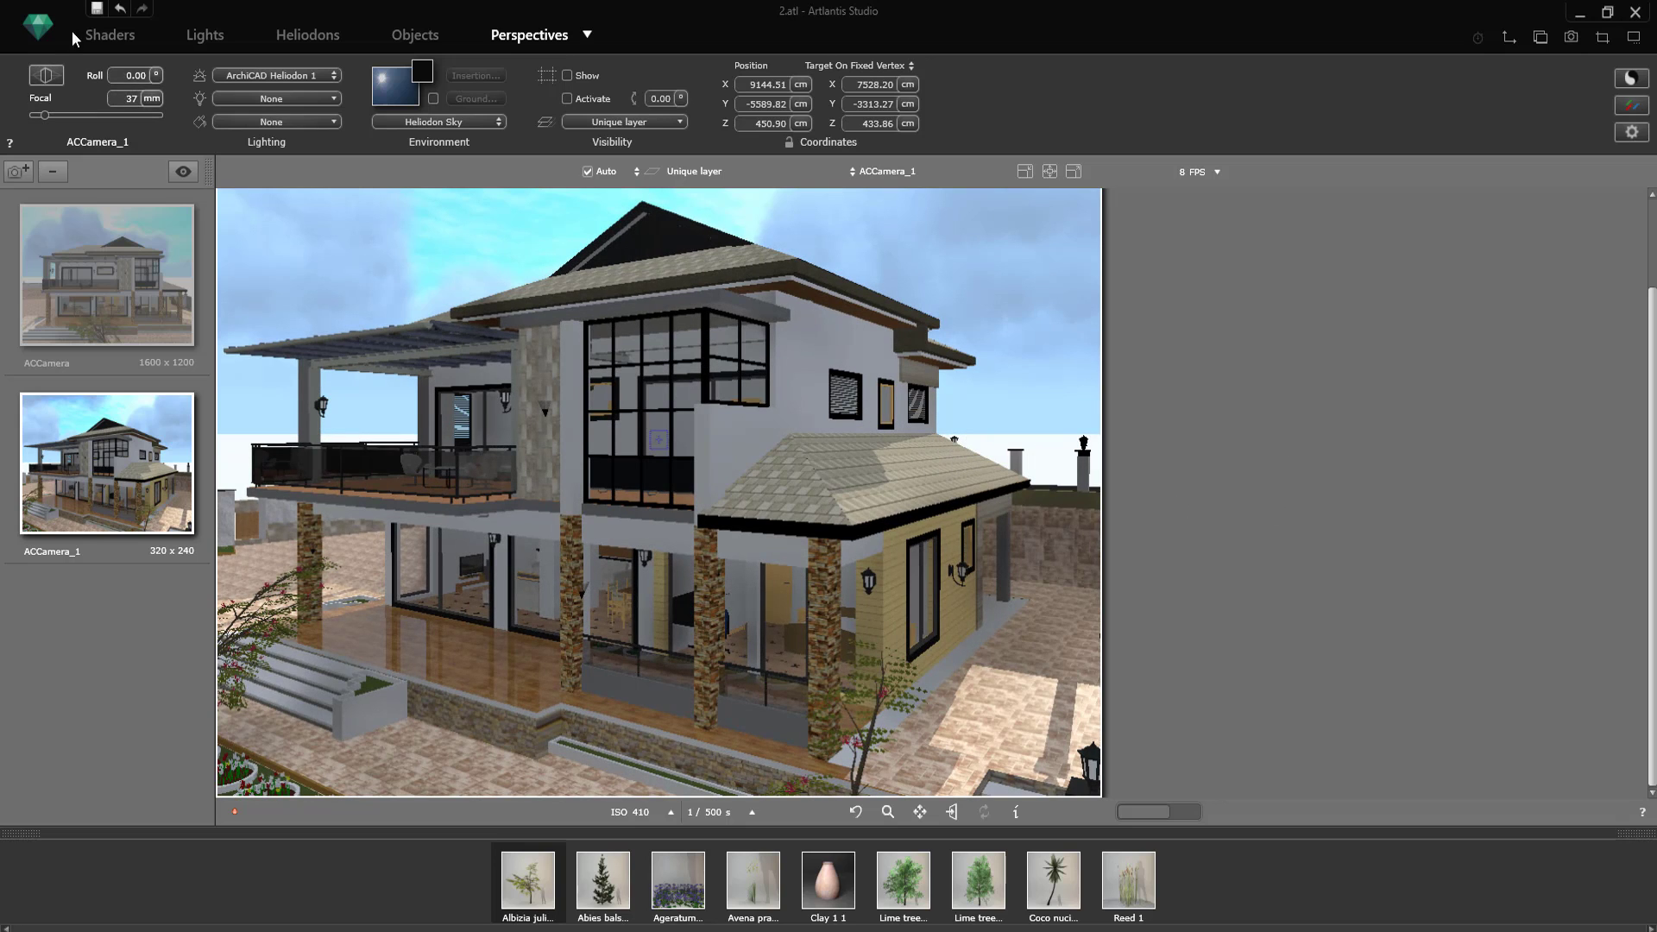
double_click(791, 352)
right_click(795, 344)
click(806, 356)
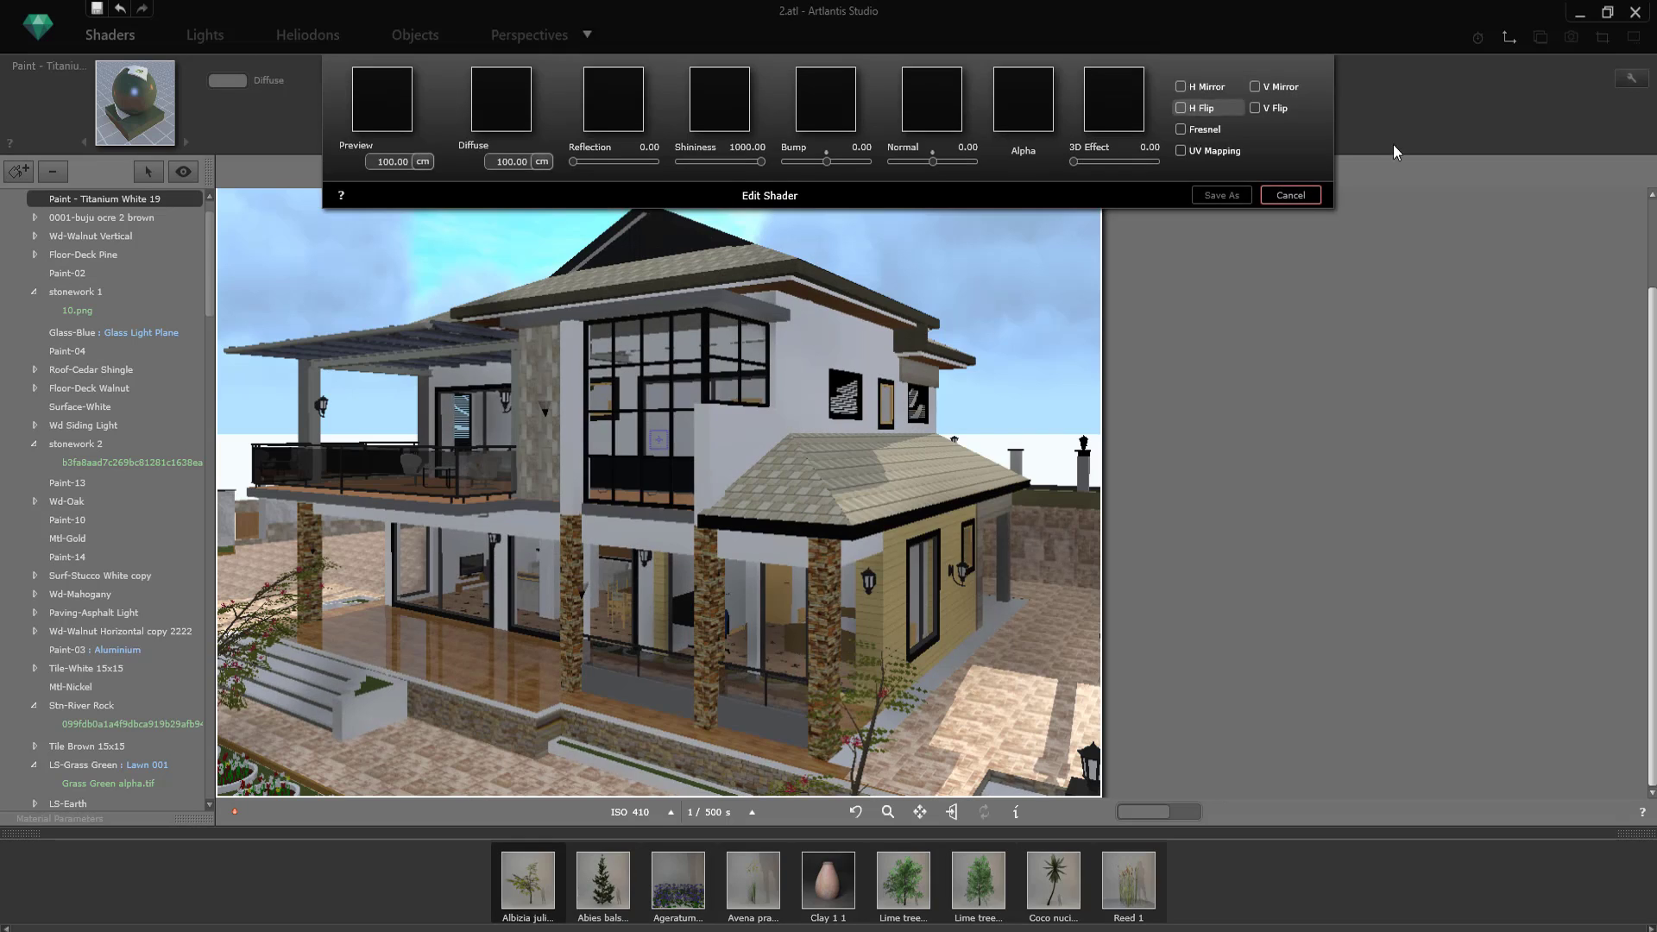
click(1286, 192)
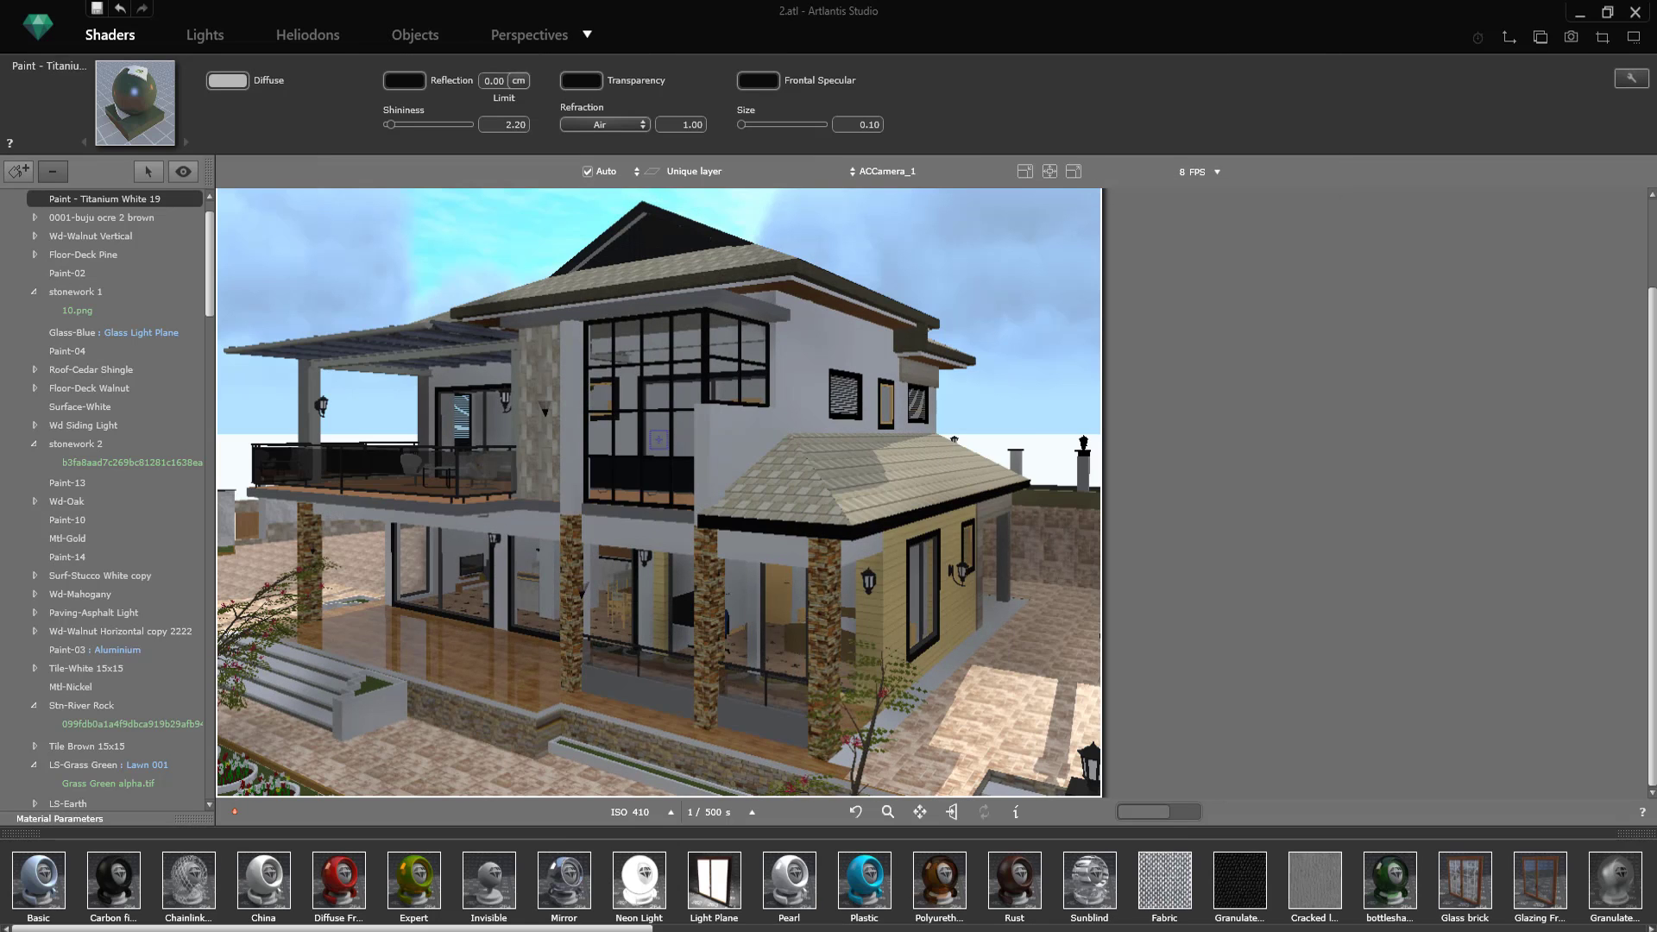
Step: Apply the Coating 008 shader to the Titanium White walls and lighten its mix color to a near-white grey
click(102, 931)
click(108, 840)
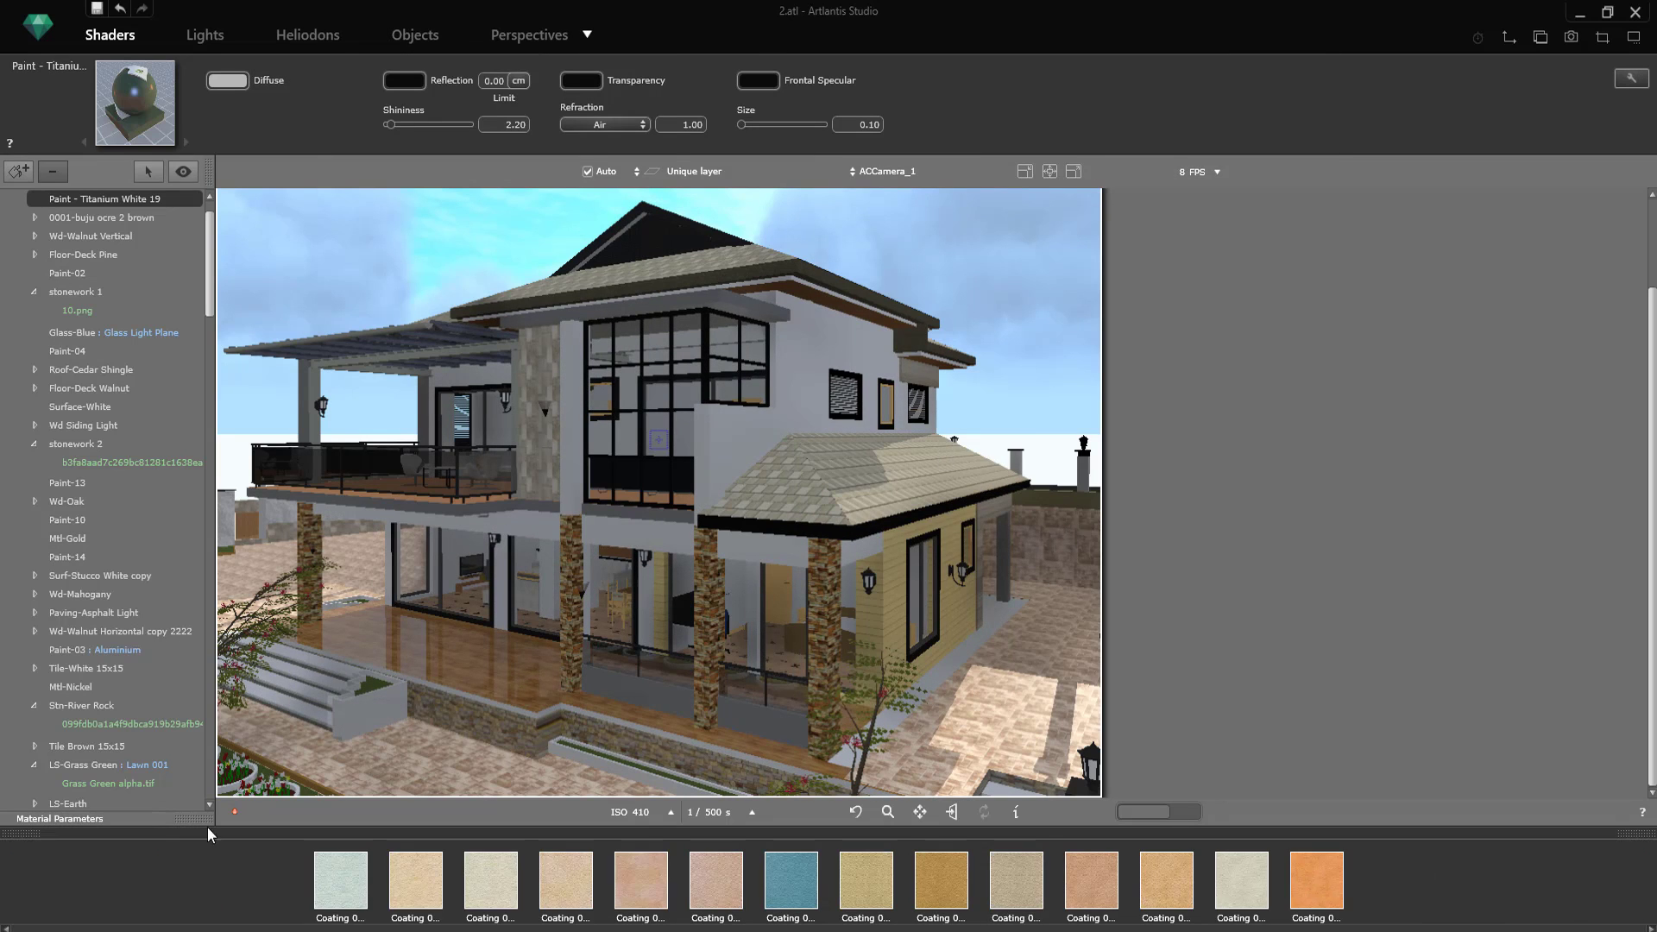
drag(870, 846, 812, 406)
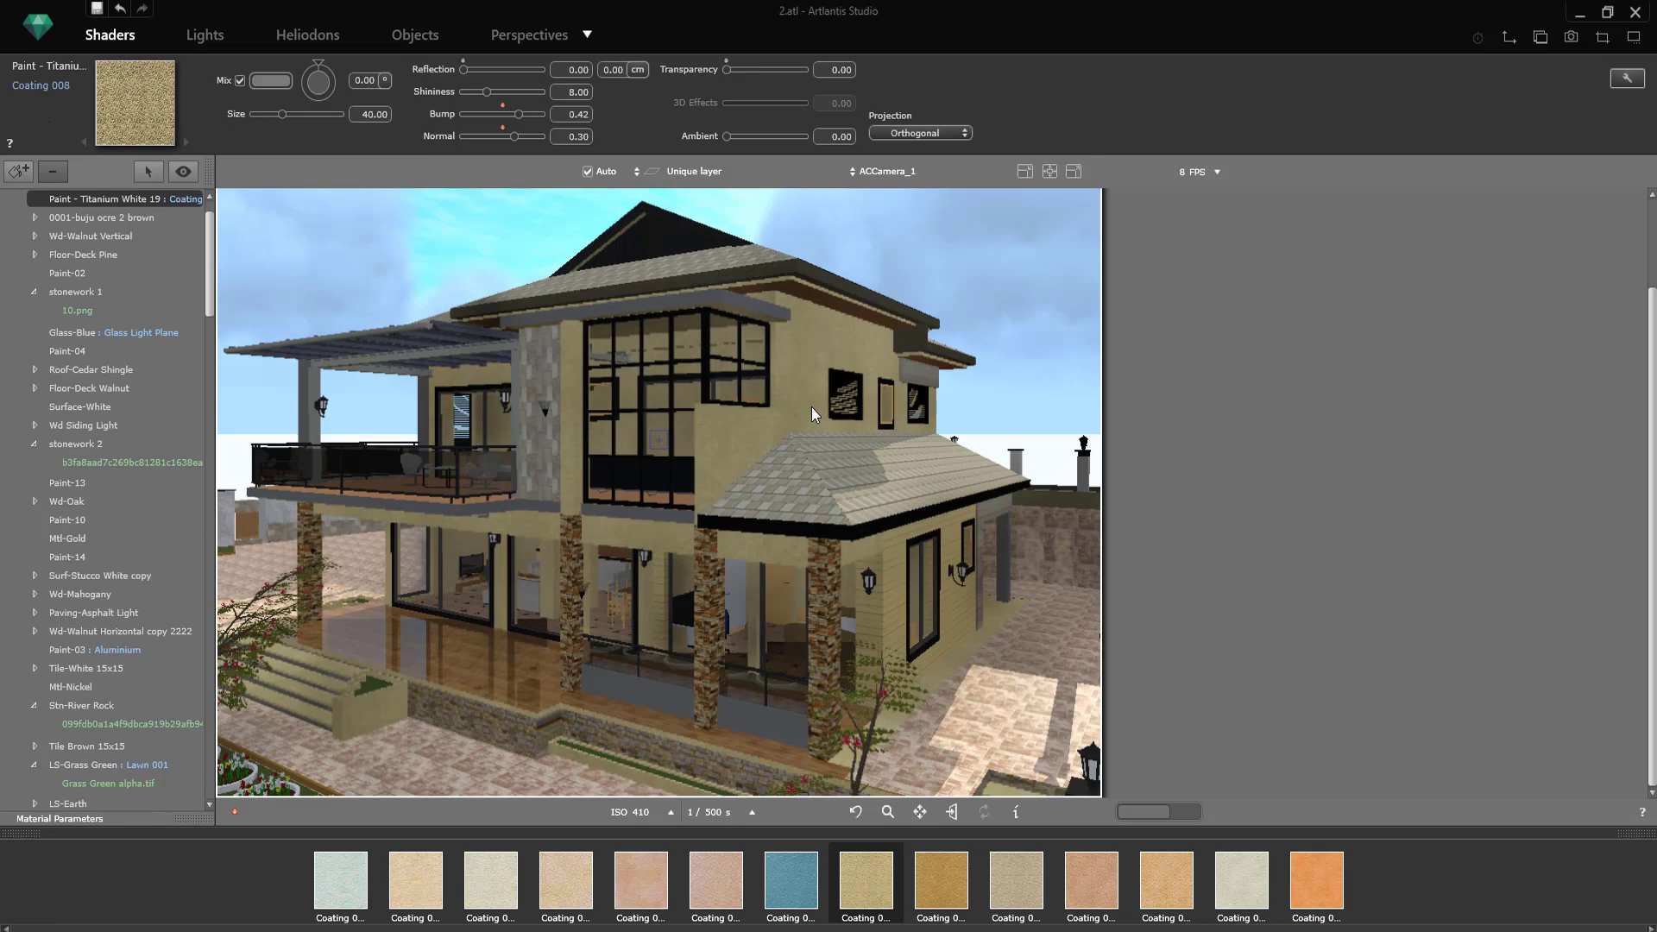
click(580, 261)
click(272, 85)
click(276, 131)
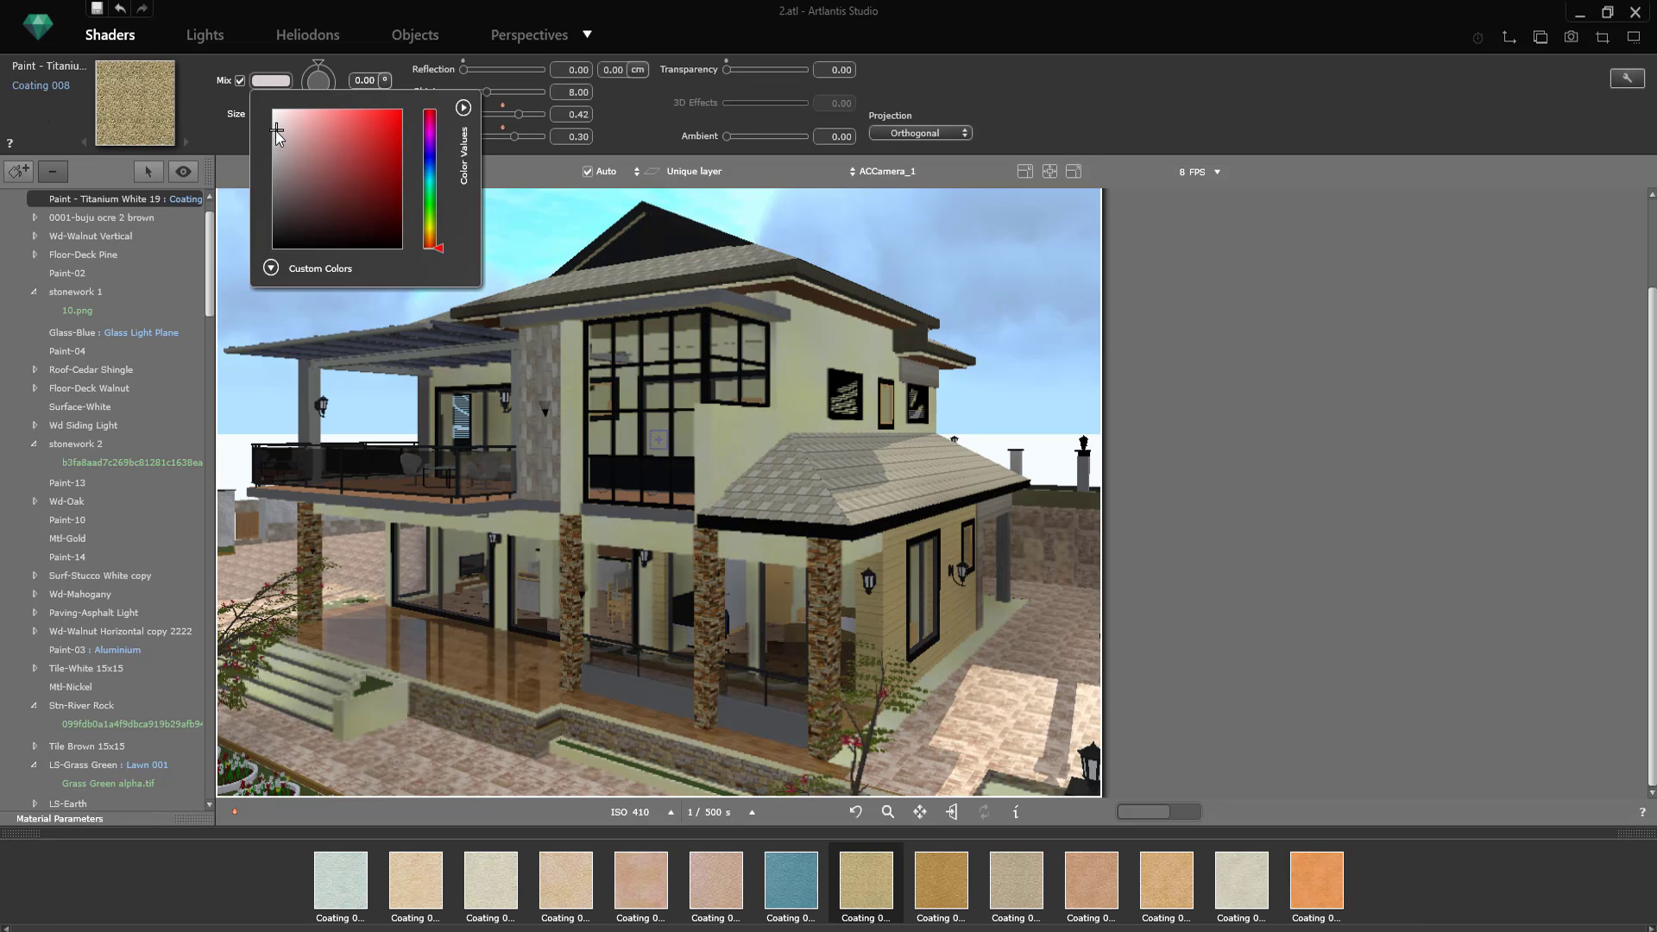
Step: Try the Coating 001 shader on the Titanium White walls and replace it with Coating 003
click(237, 131)
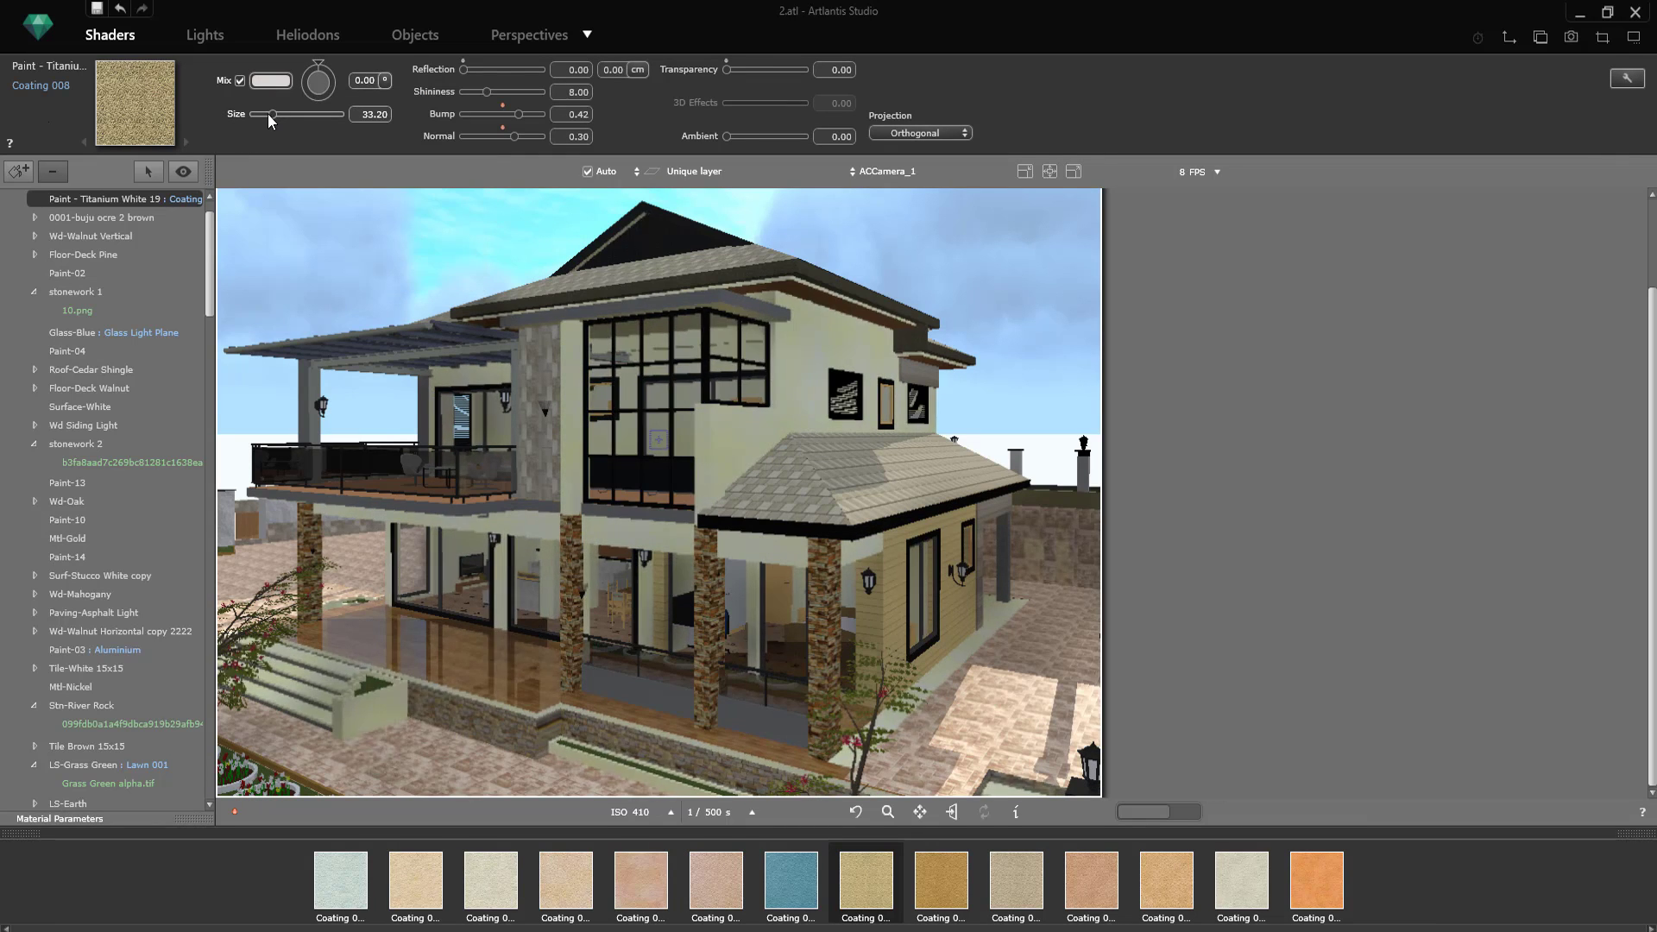
click(520, 36)
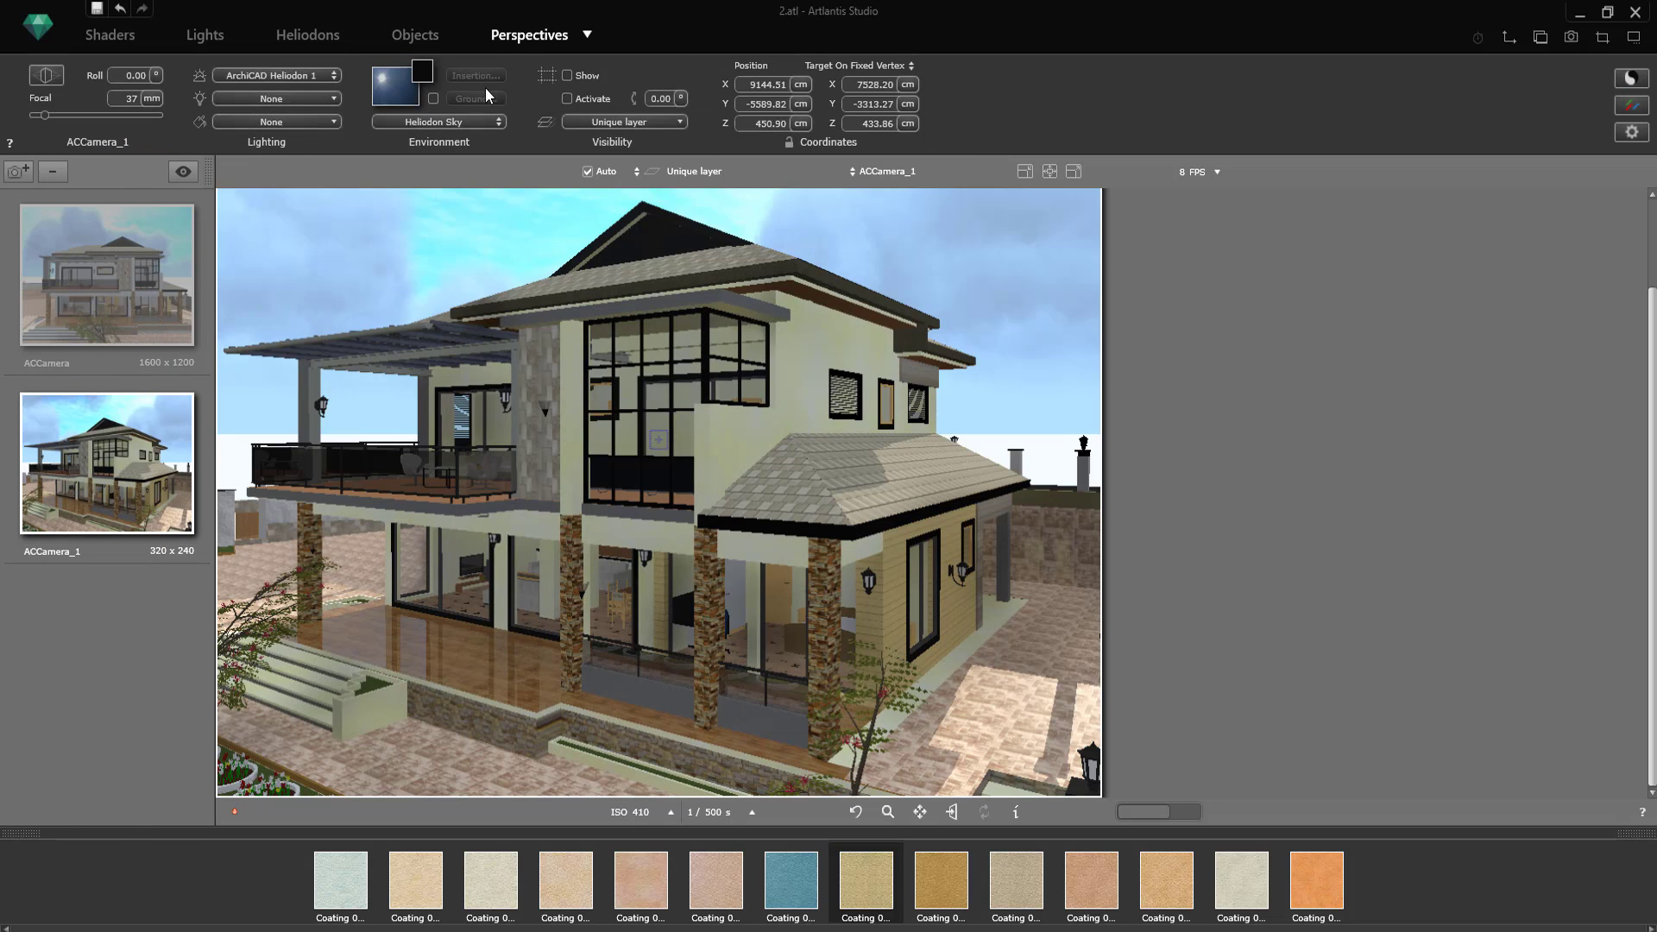
click(207, 33)
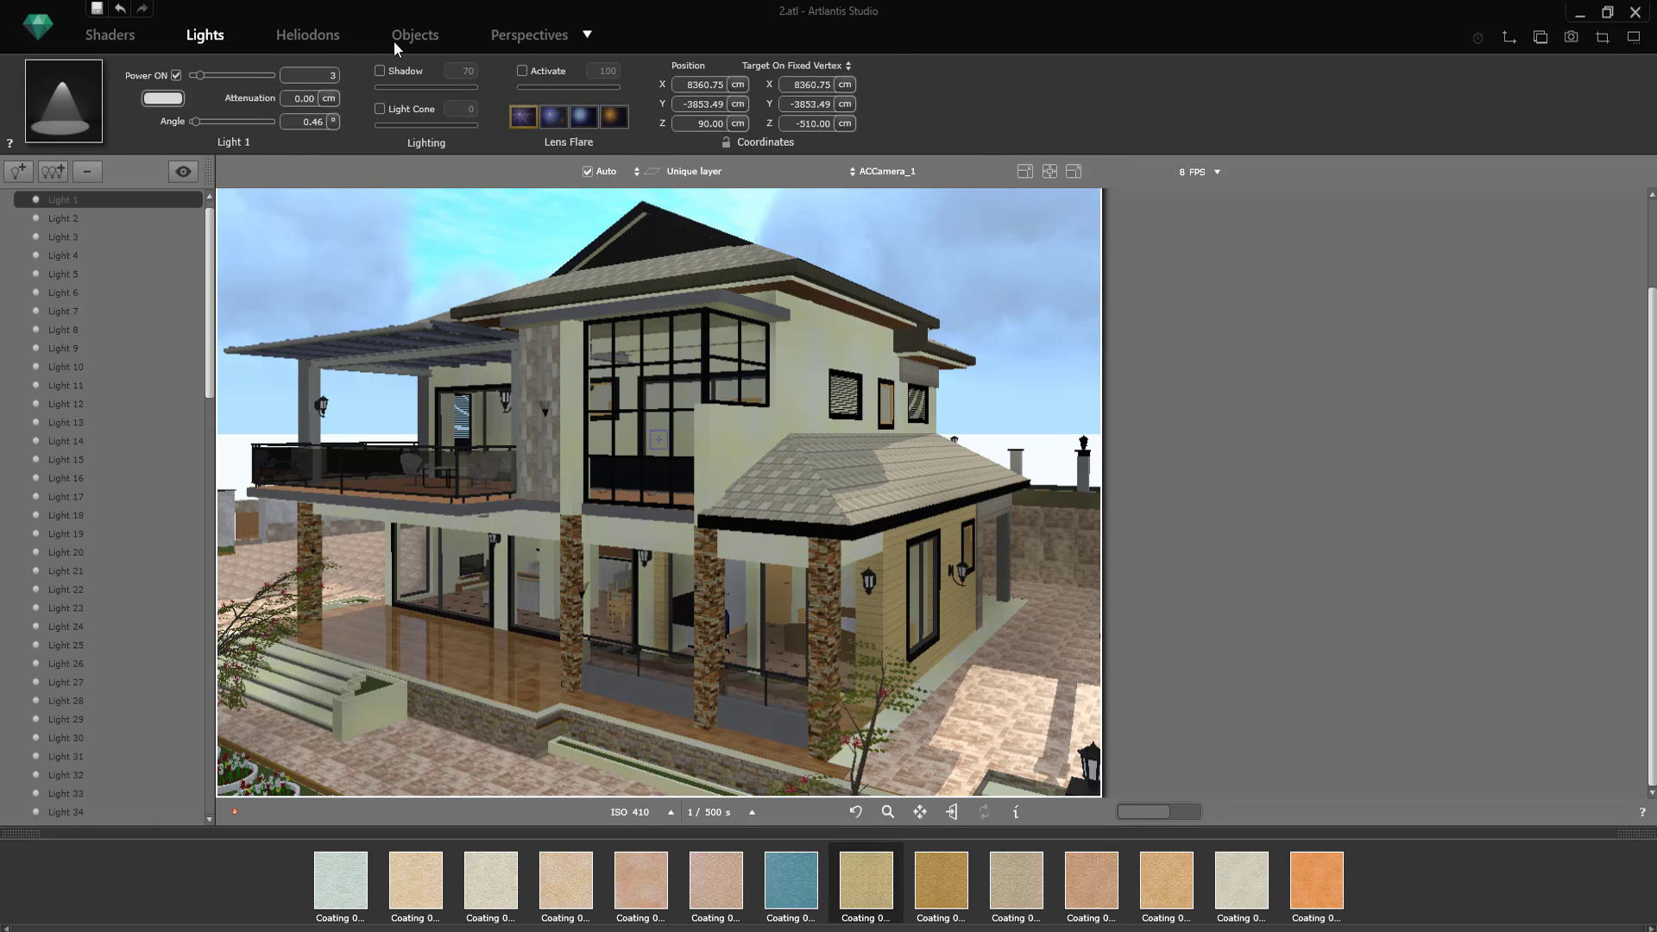
click(129, 36)
drag(341, 876, 708, 478)
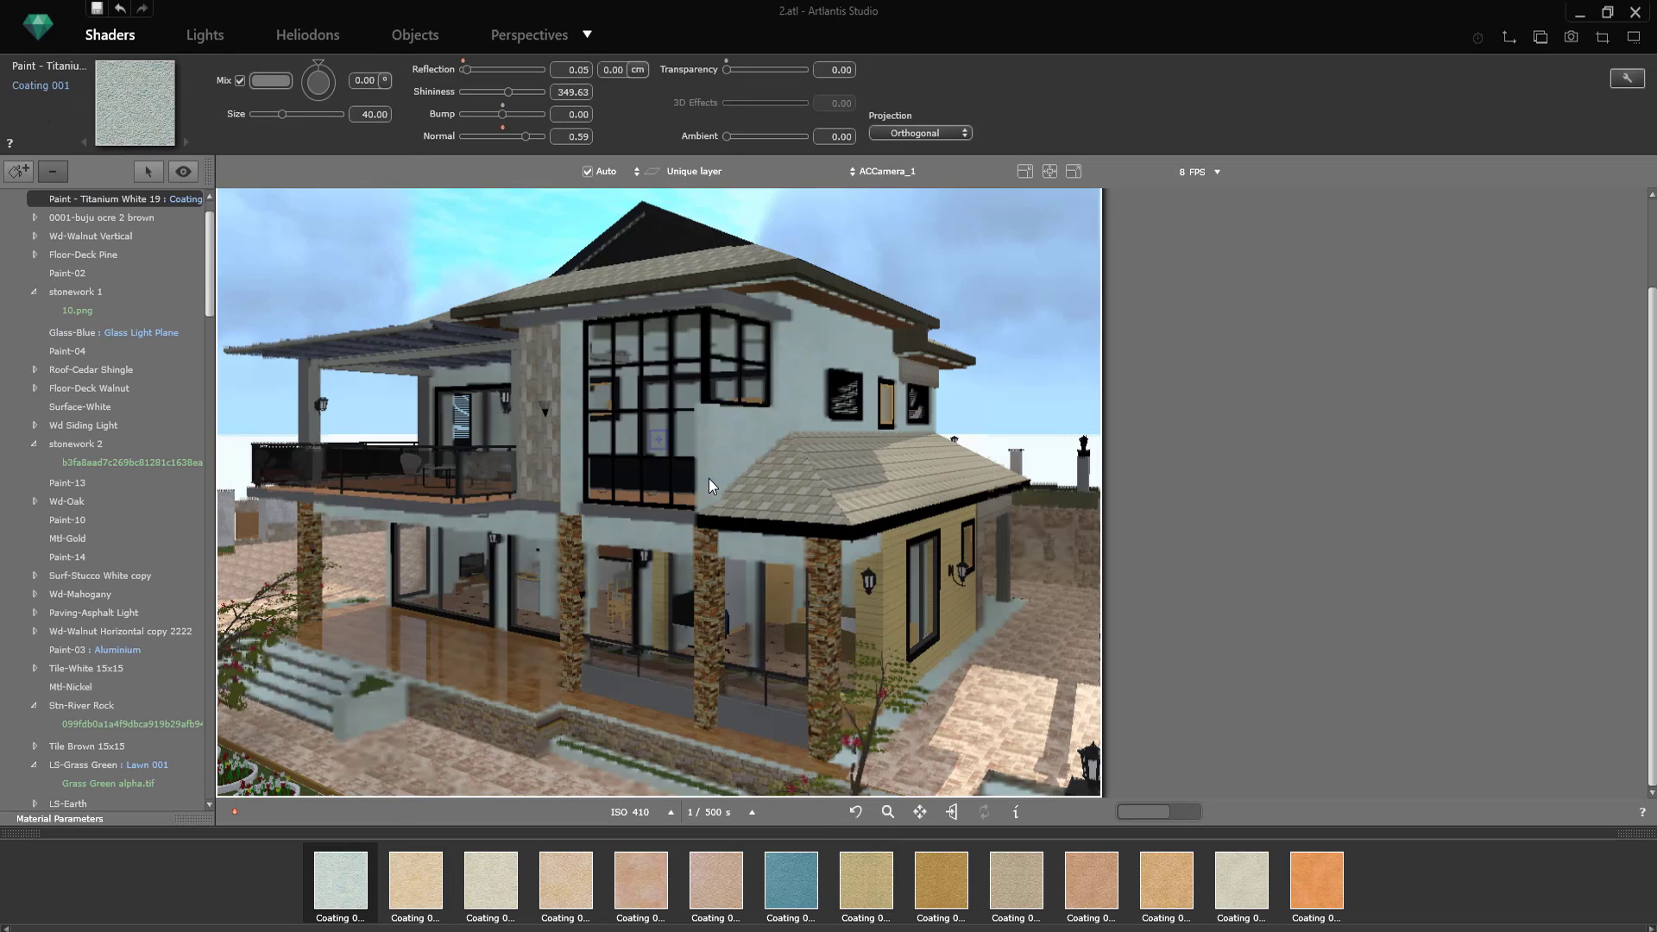
drag(491, 876, 759, 428)
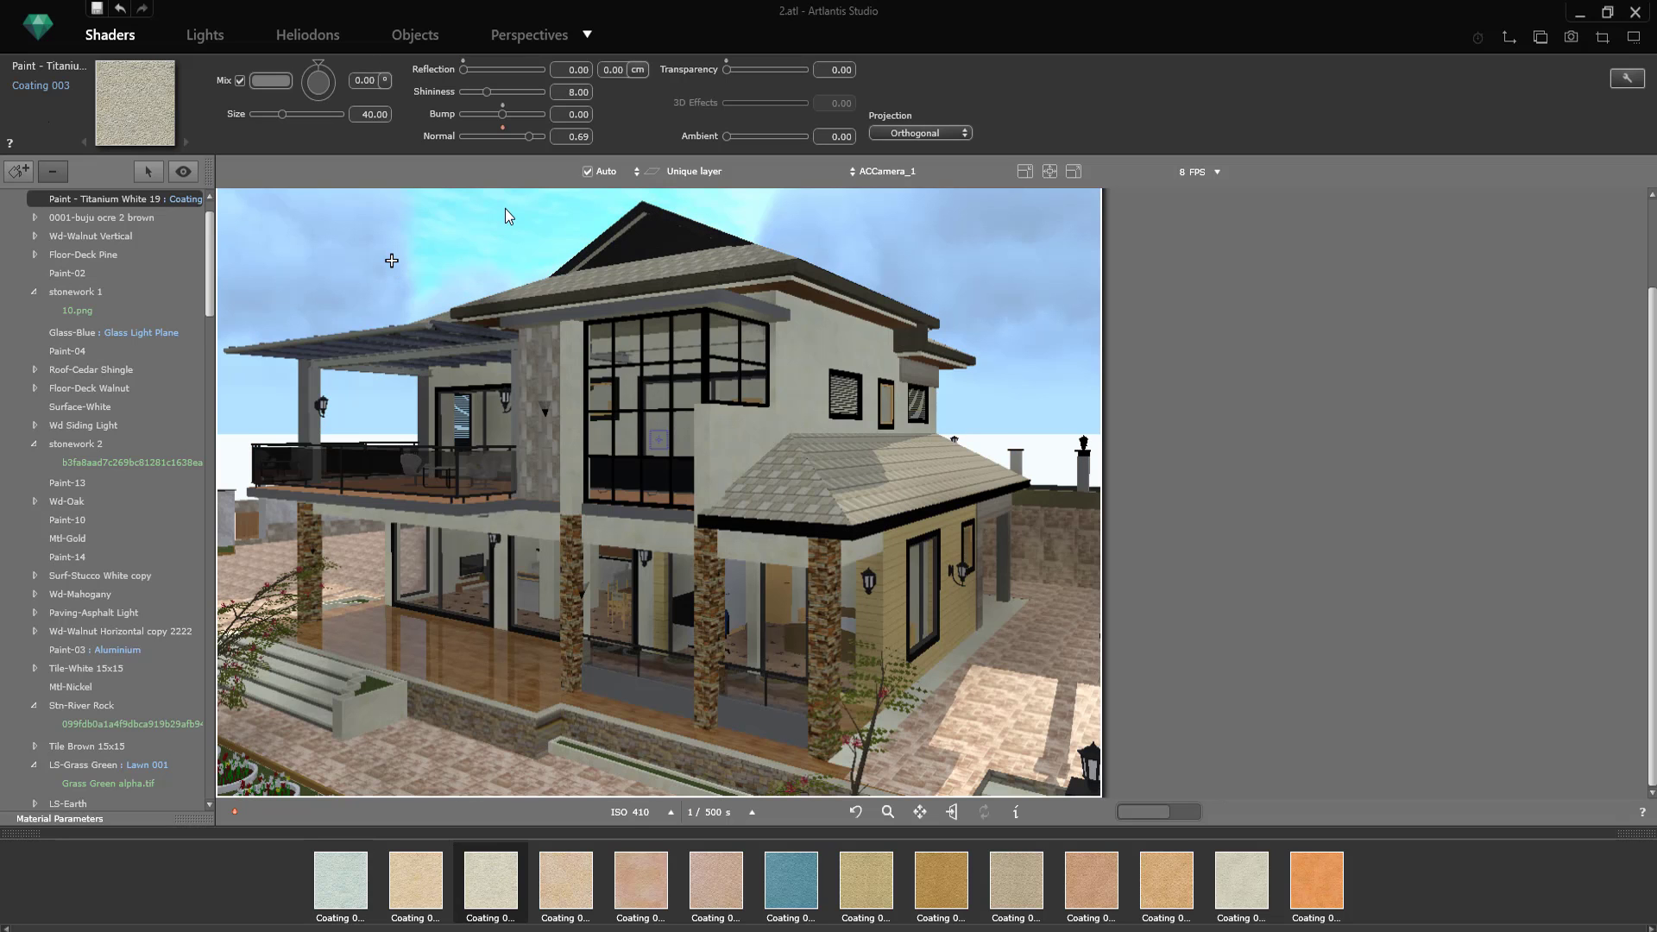
Step: Activate the infinite ground for the ACCamera_1 view and set its altitude to -200 cm
click(416, 34)
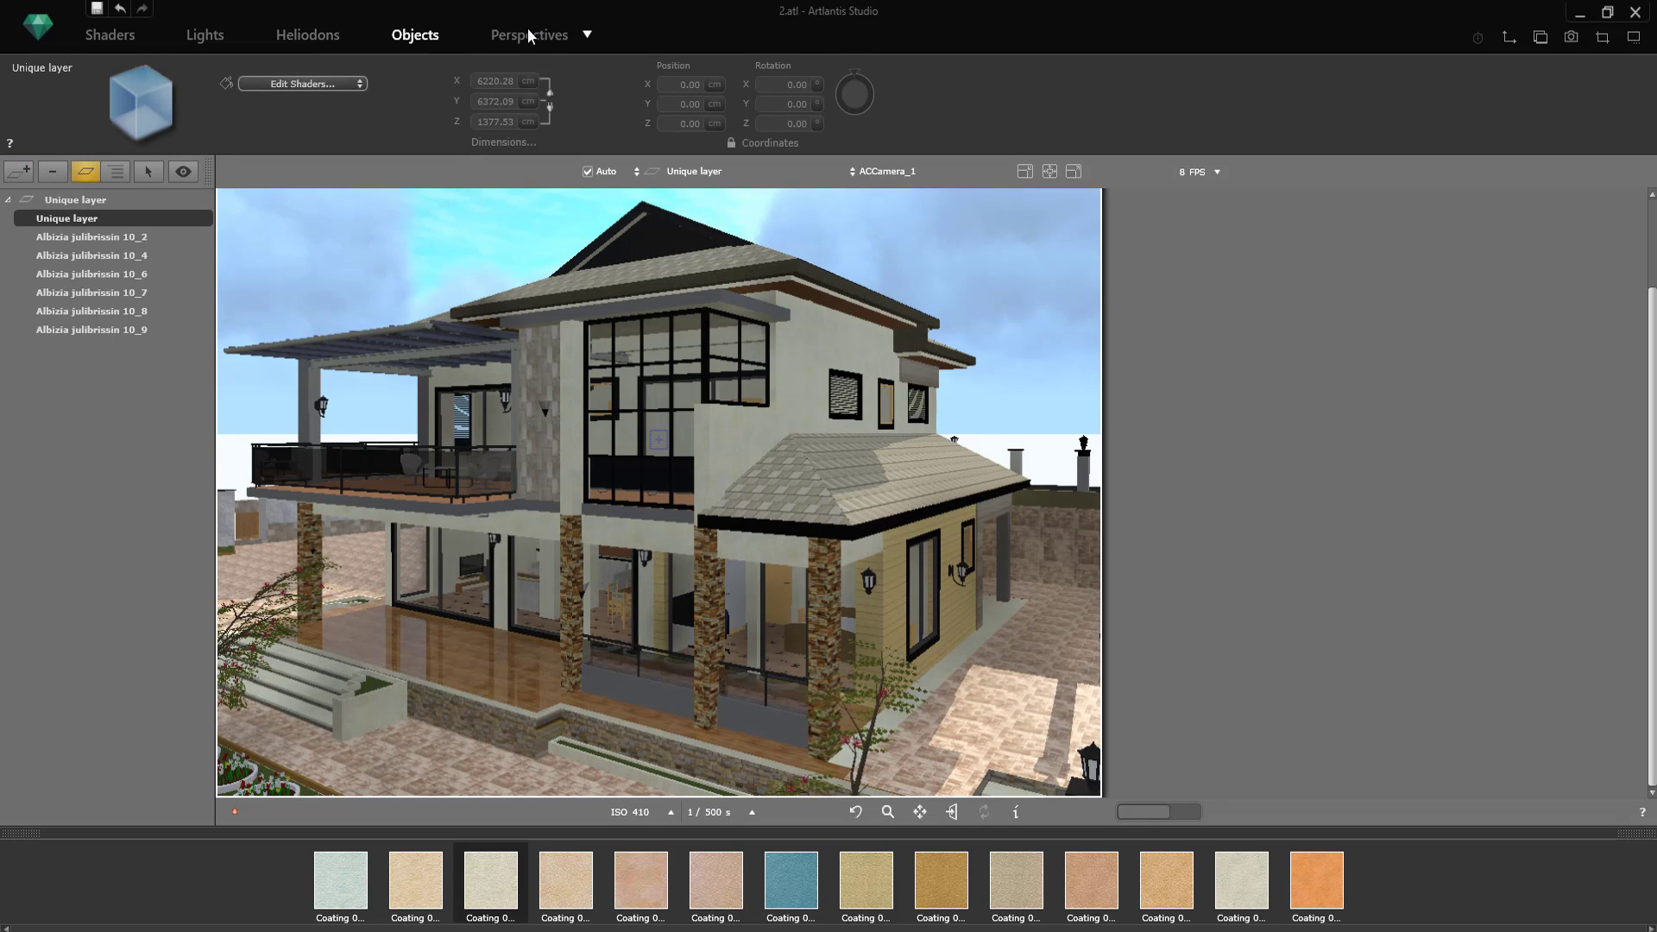
click(527, 29)
click(434, 99)
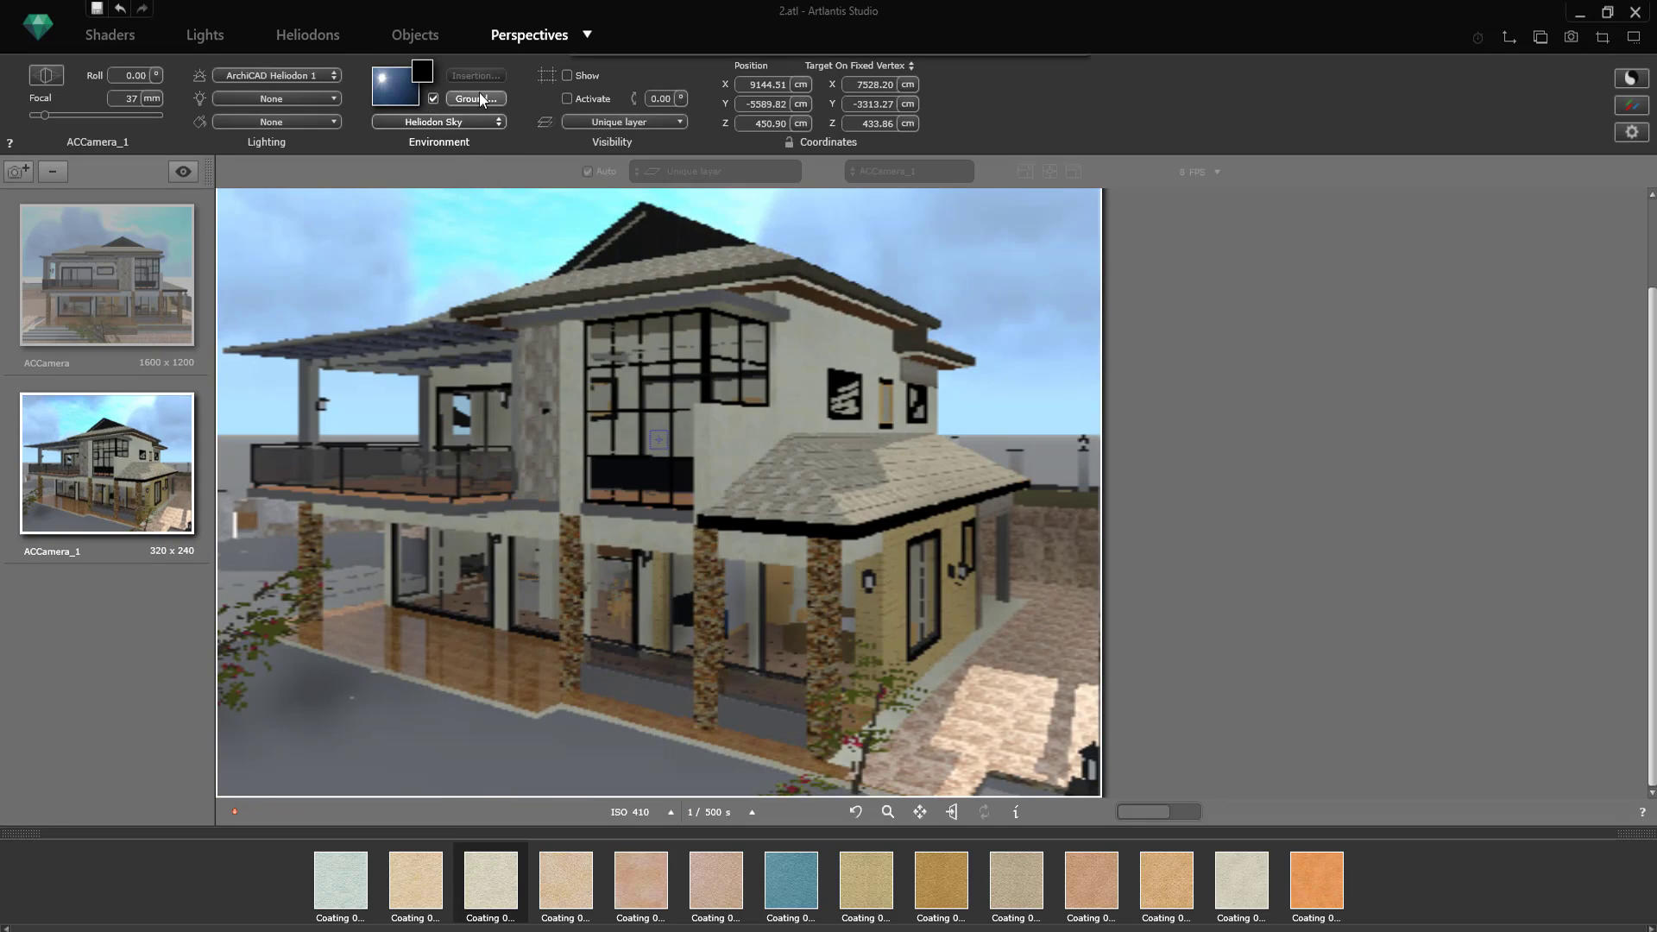
click(479, 97)
text(200)
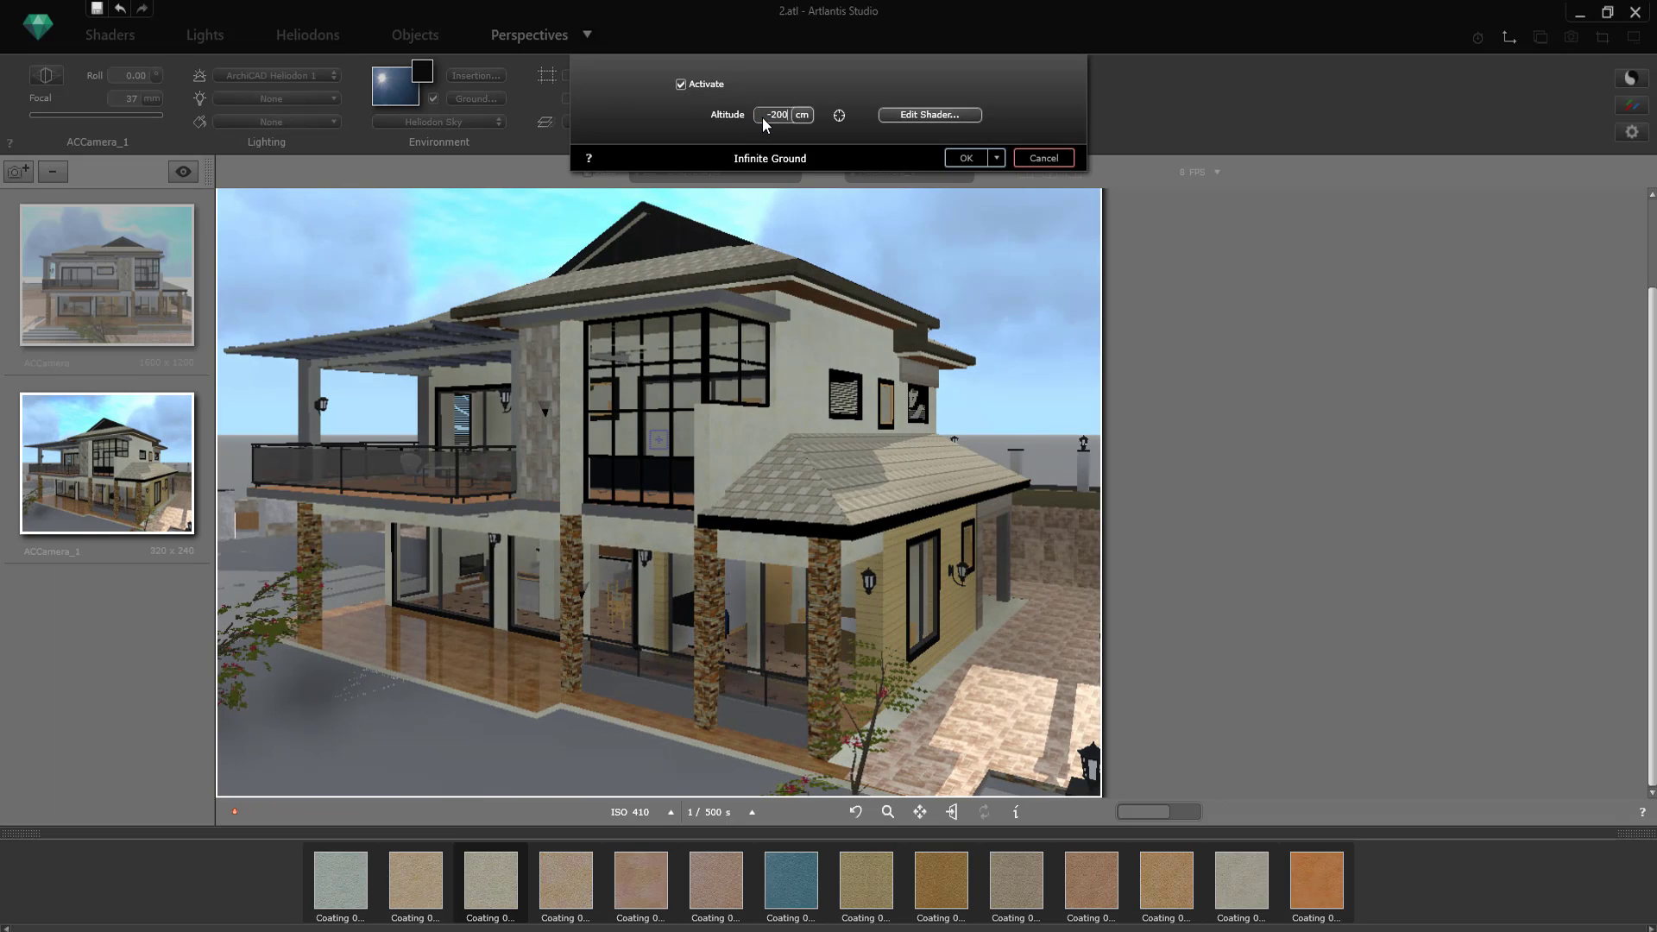
key(Return)
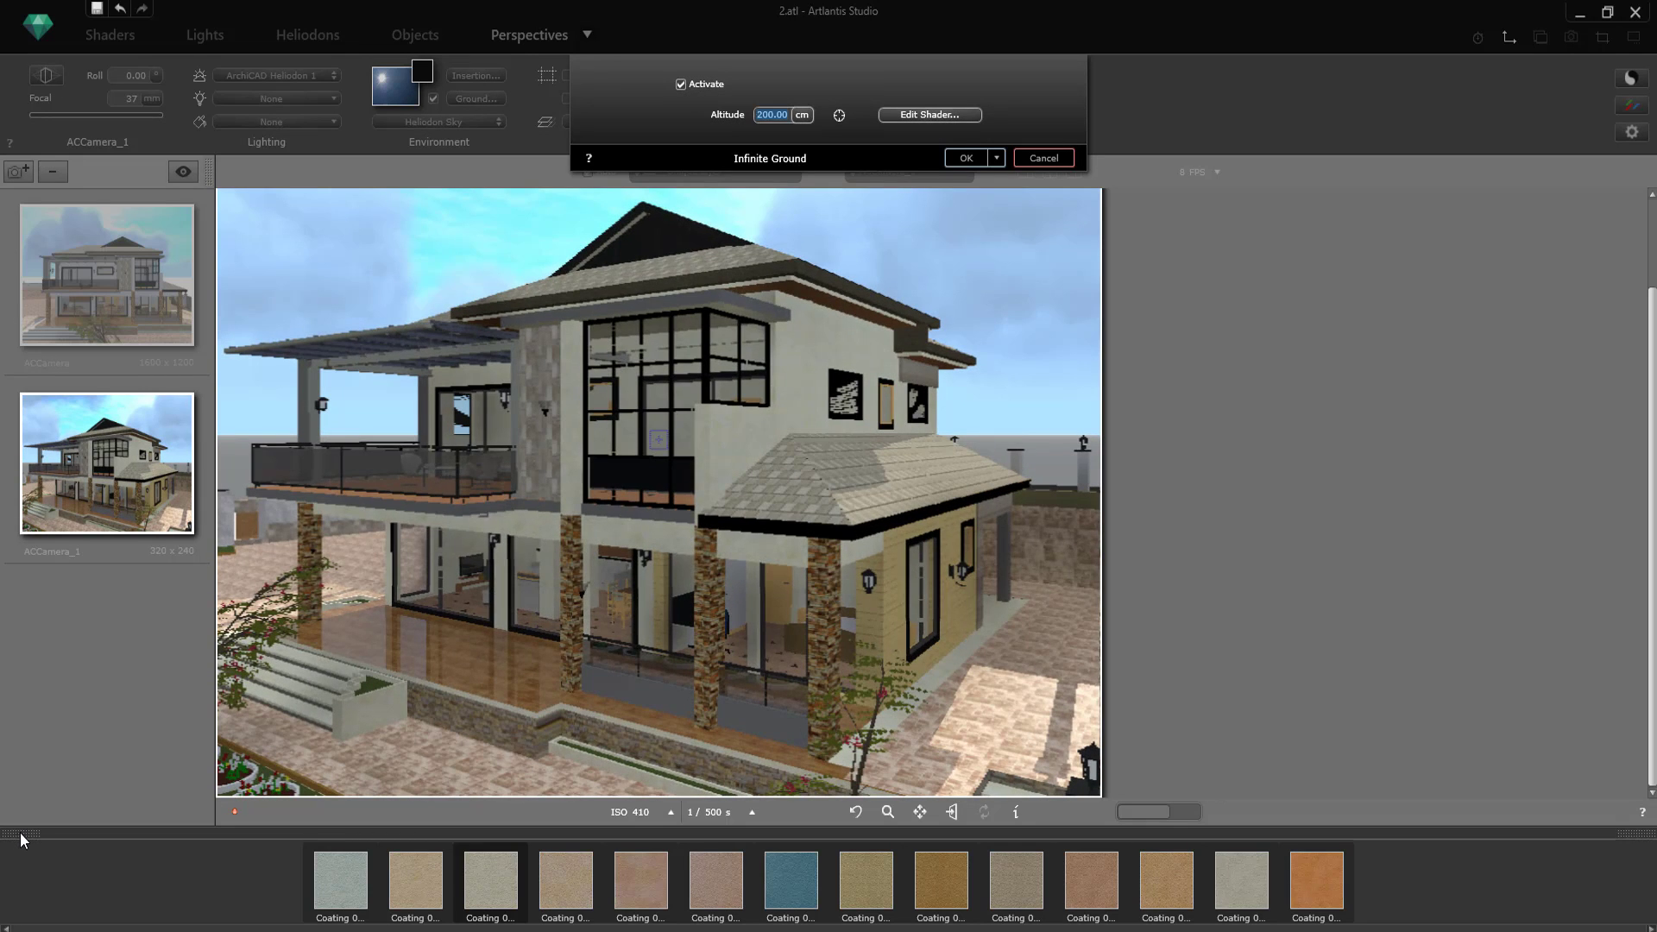
click(966, 158)
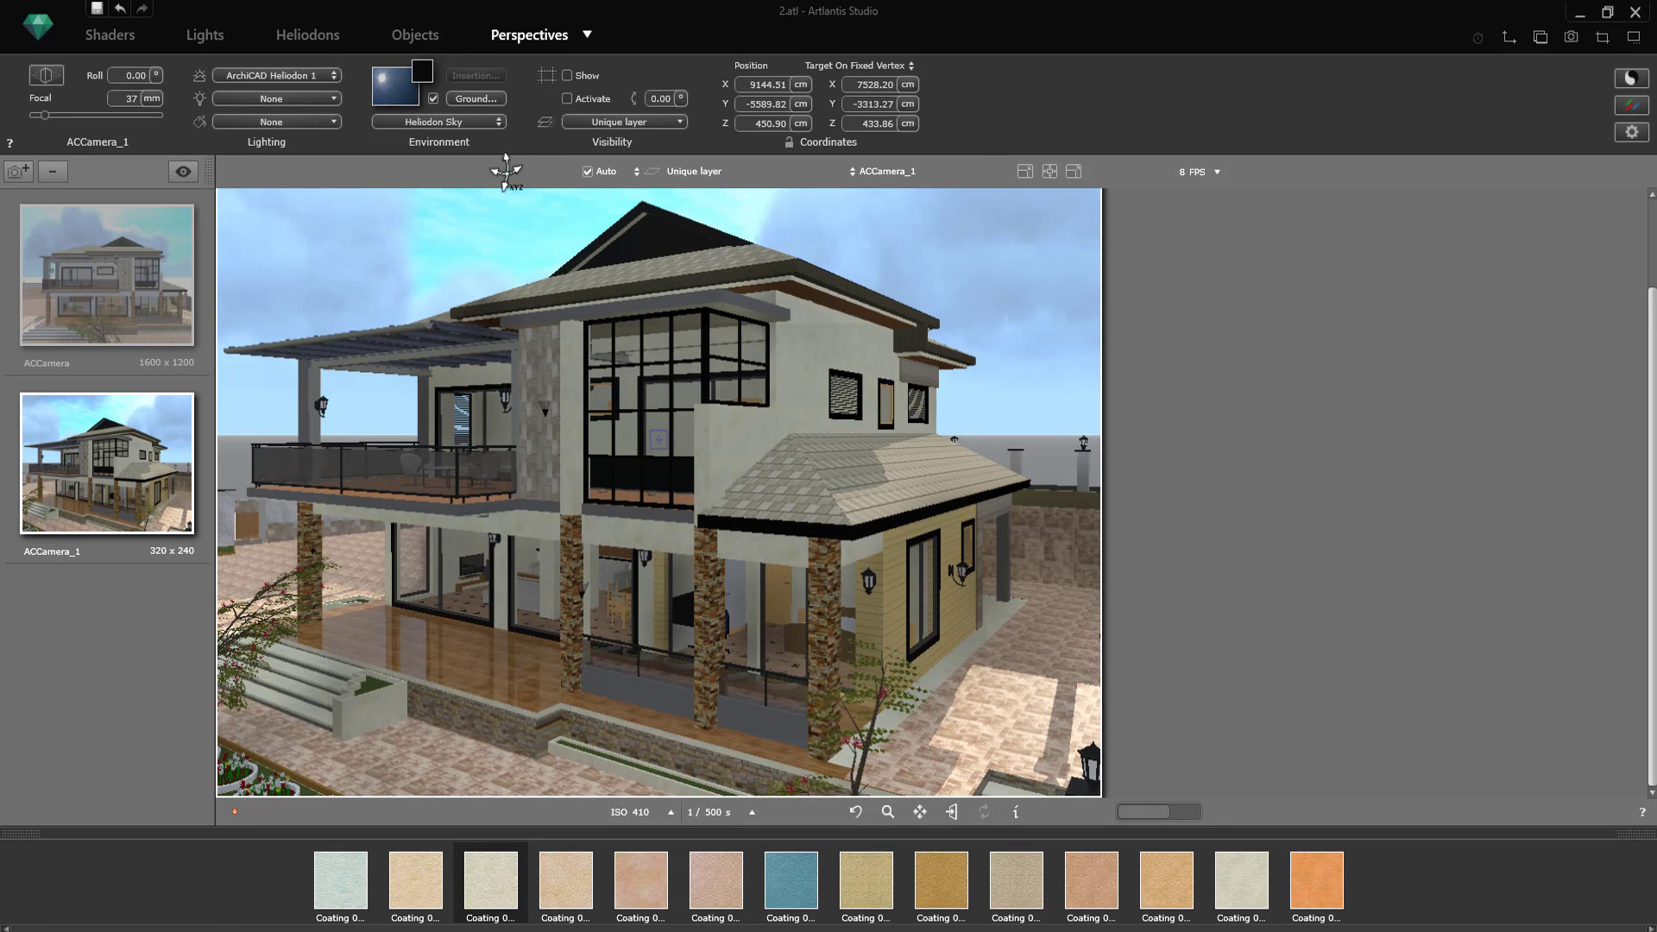
Step: Apply the Lawn 001 shader to the infinite ground behind the house
click(428, 37)
click(507, 39)
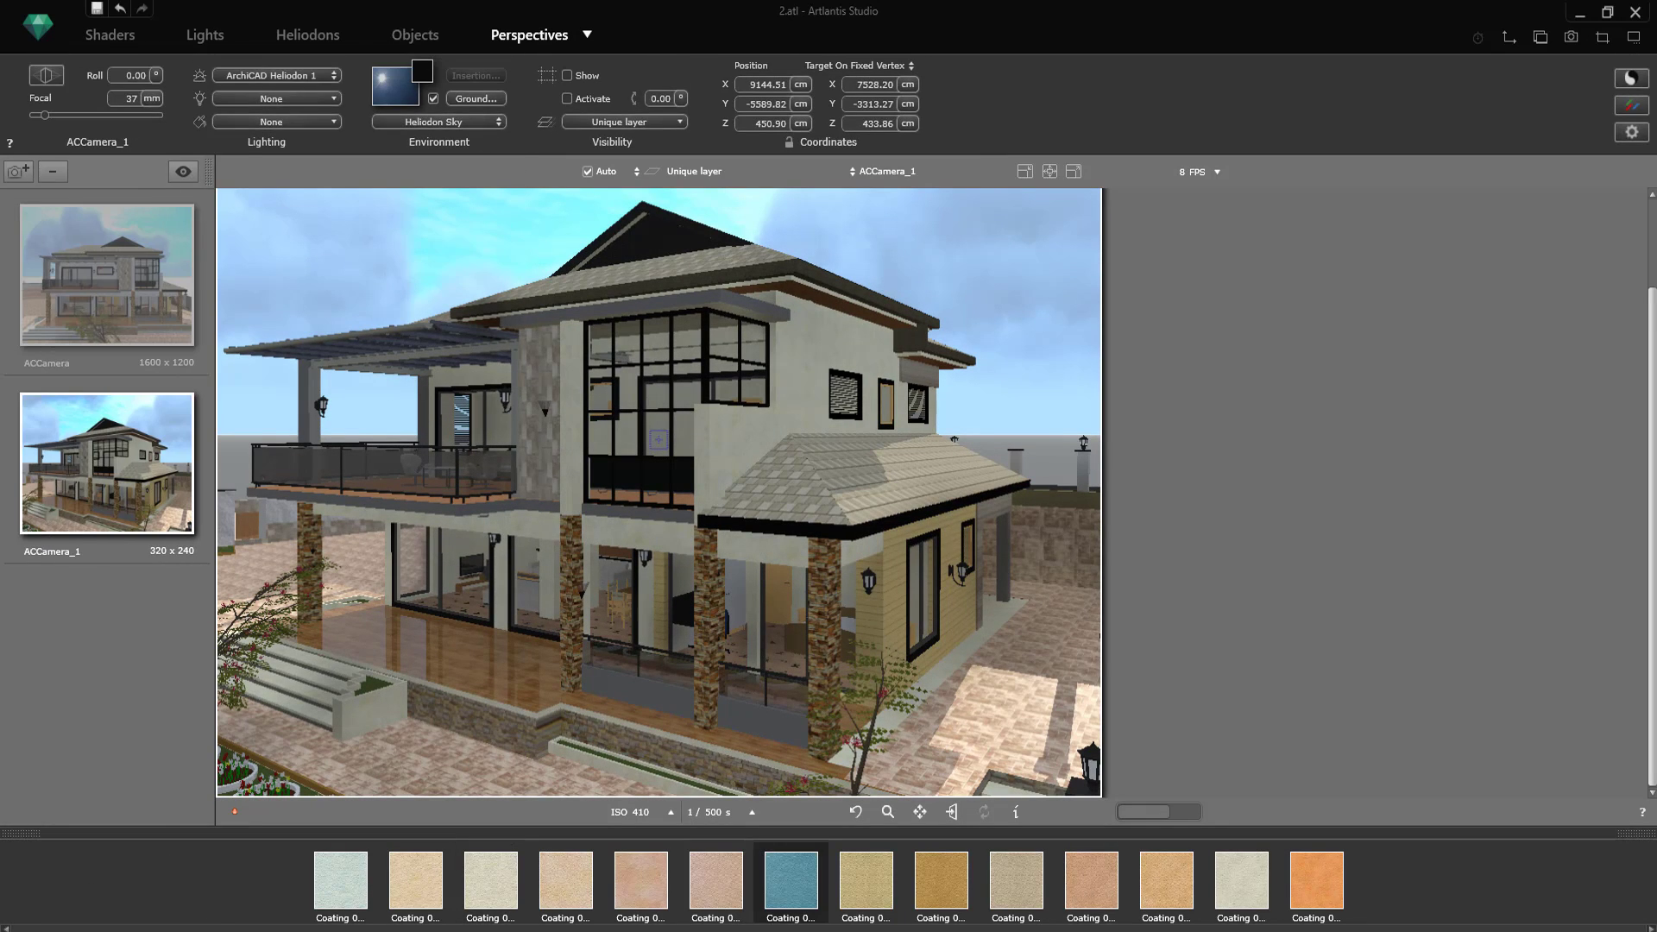
click(675, 929)
drag(690, 864, 252, 455)
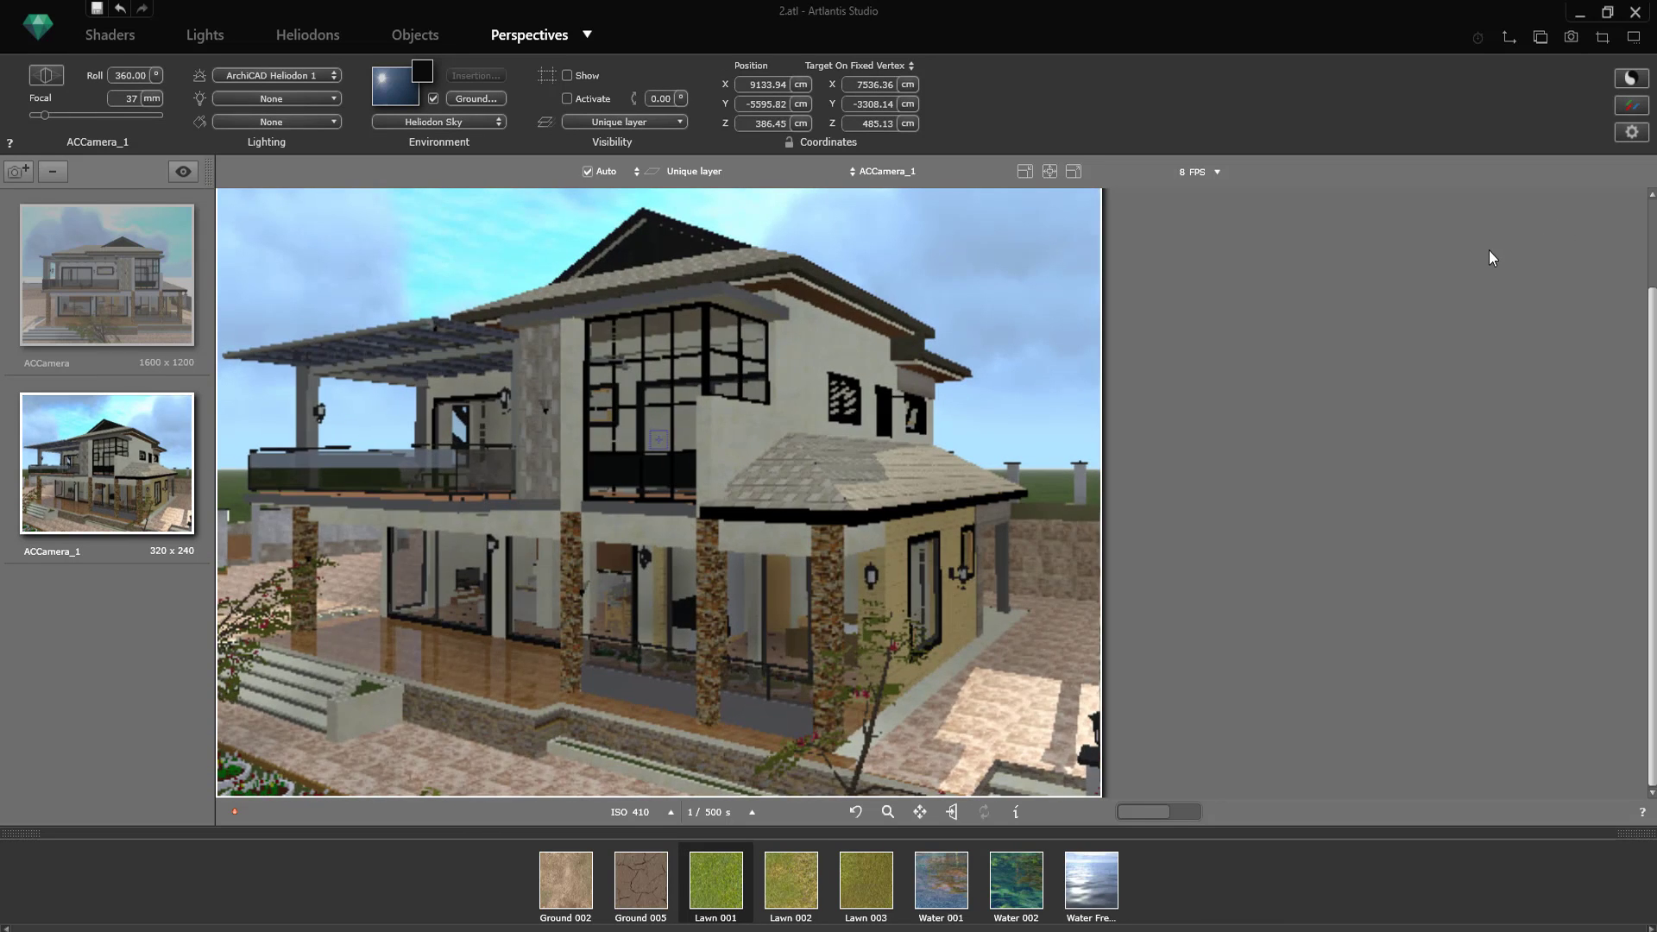
Step: Select the Paint-02 material on the fascia above the corner window and set its diffuse color to white
click(110, 35)
click(708, 296)
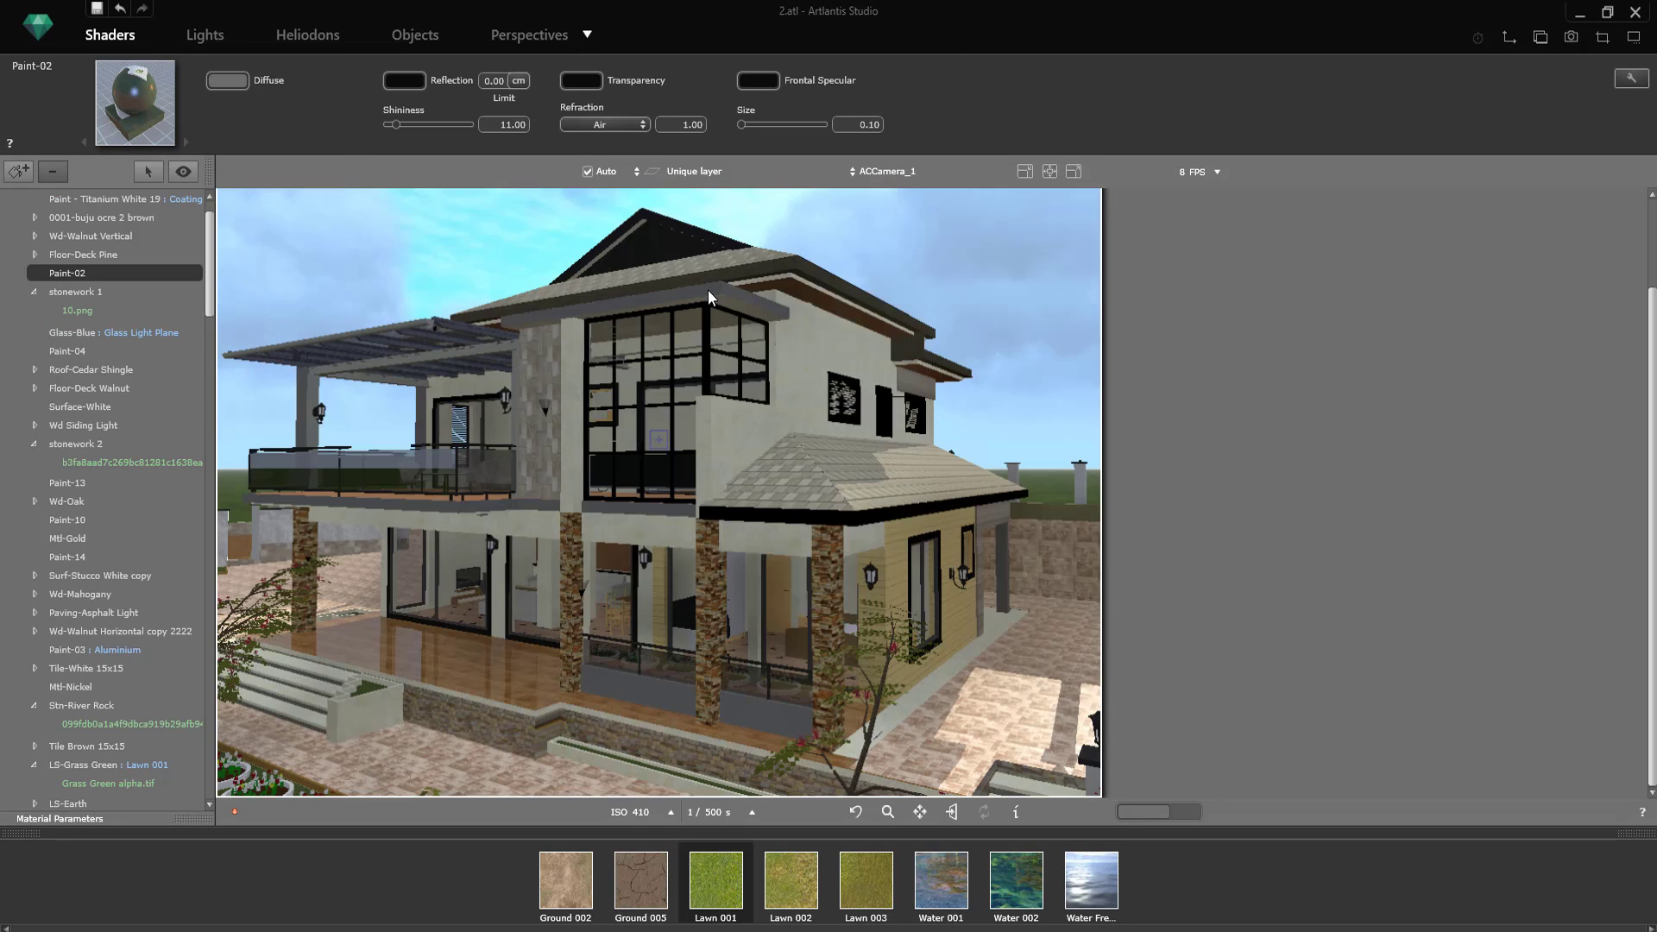
right_click(707, 293)
click(227, 79)
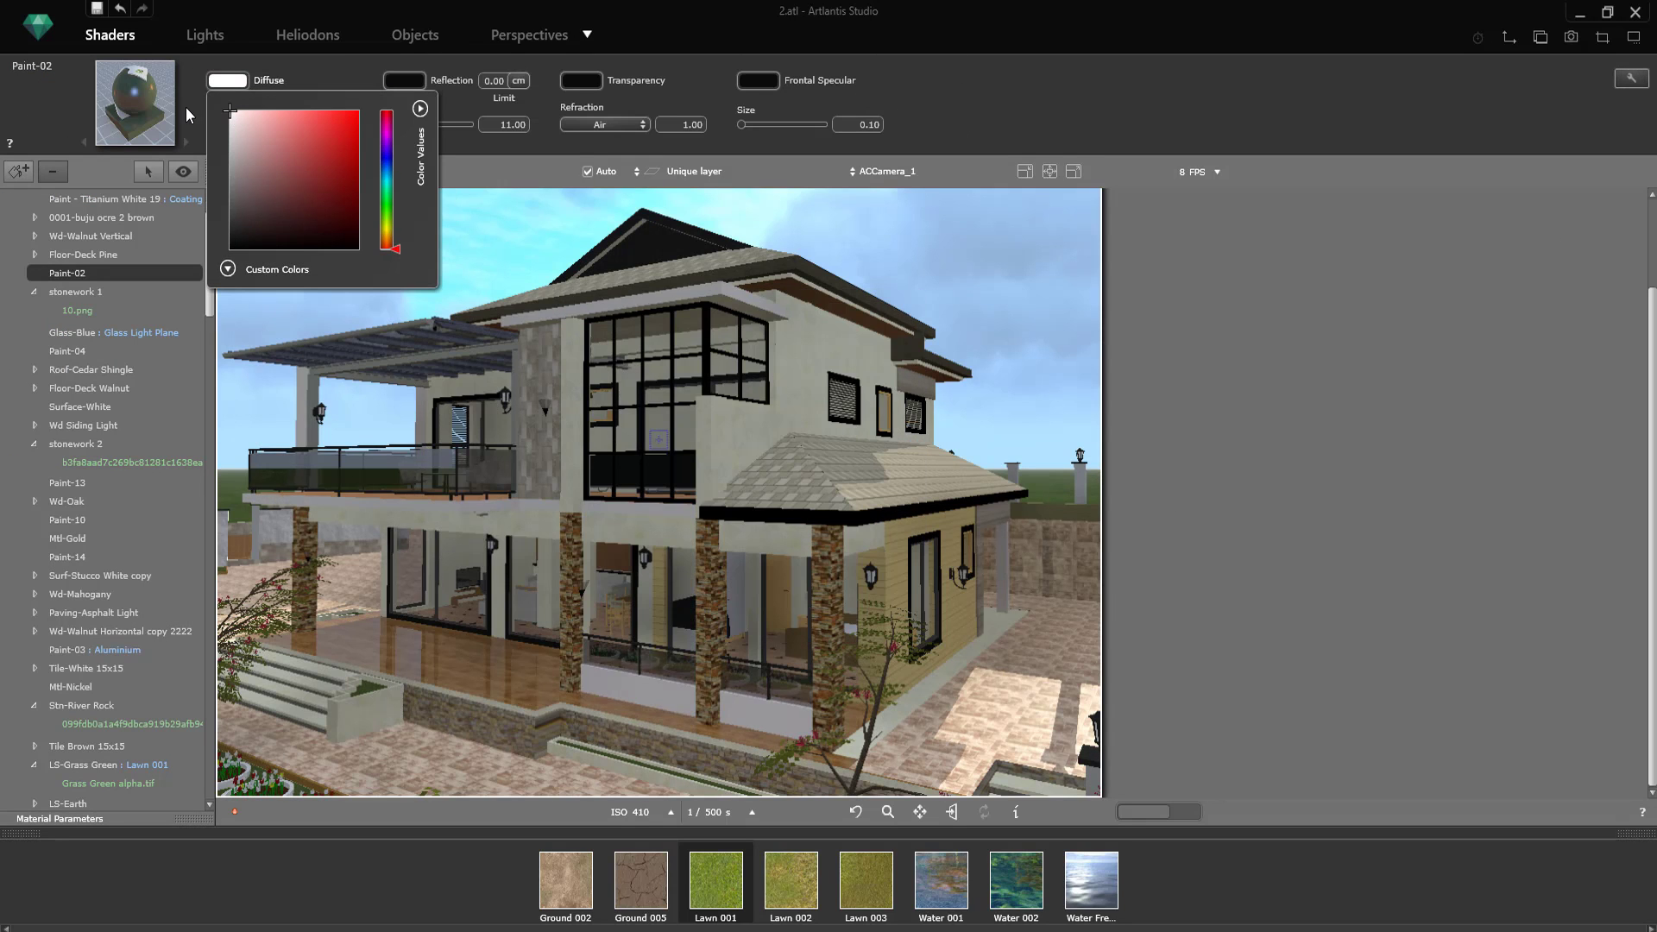
Step: Set the Shingle Cedar Shake_1 roof texture's reflection to 19 and enable its color mix with a mid grey
click(918, 467)
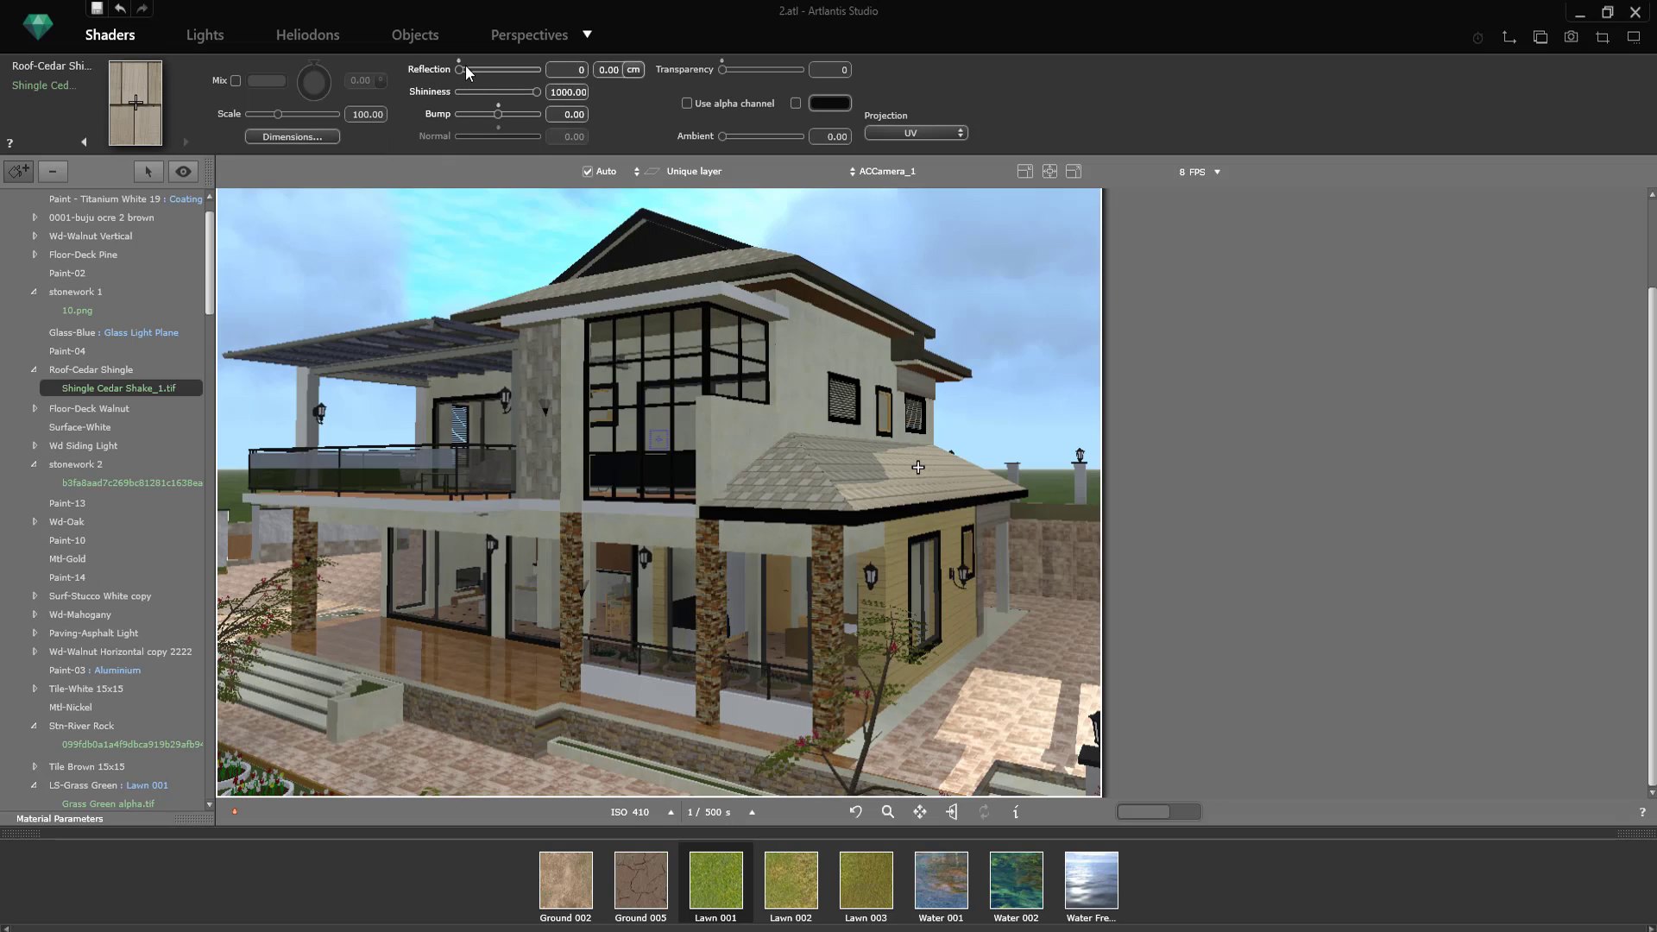
click(466, 70)
click(267, 80)
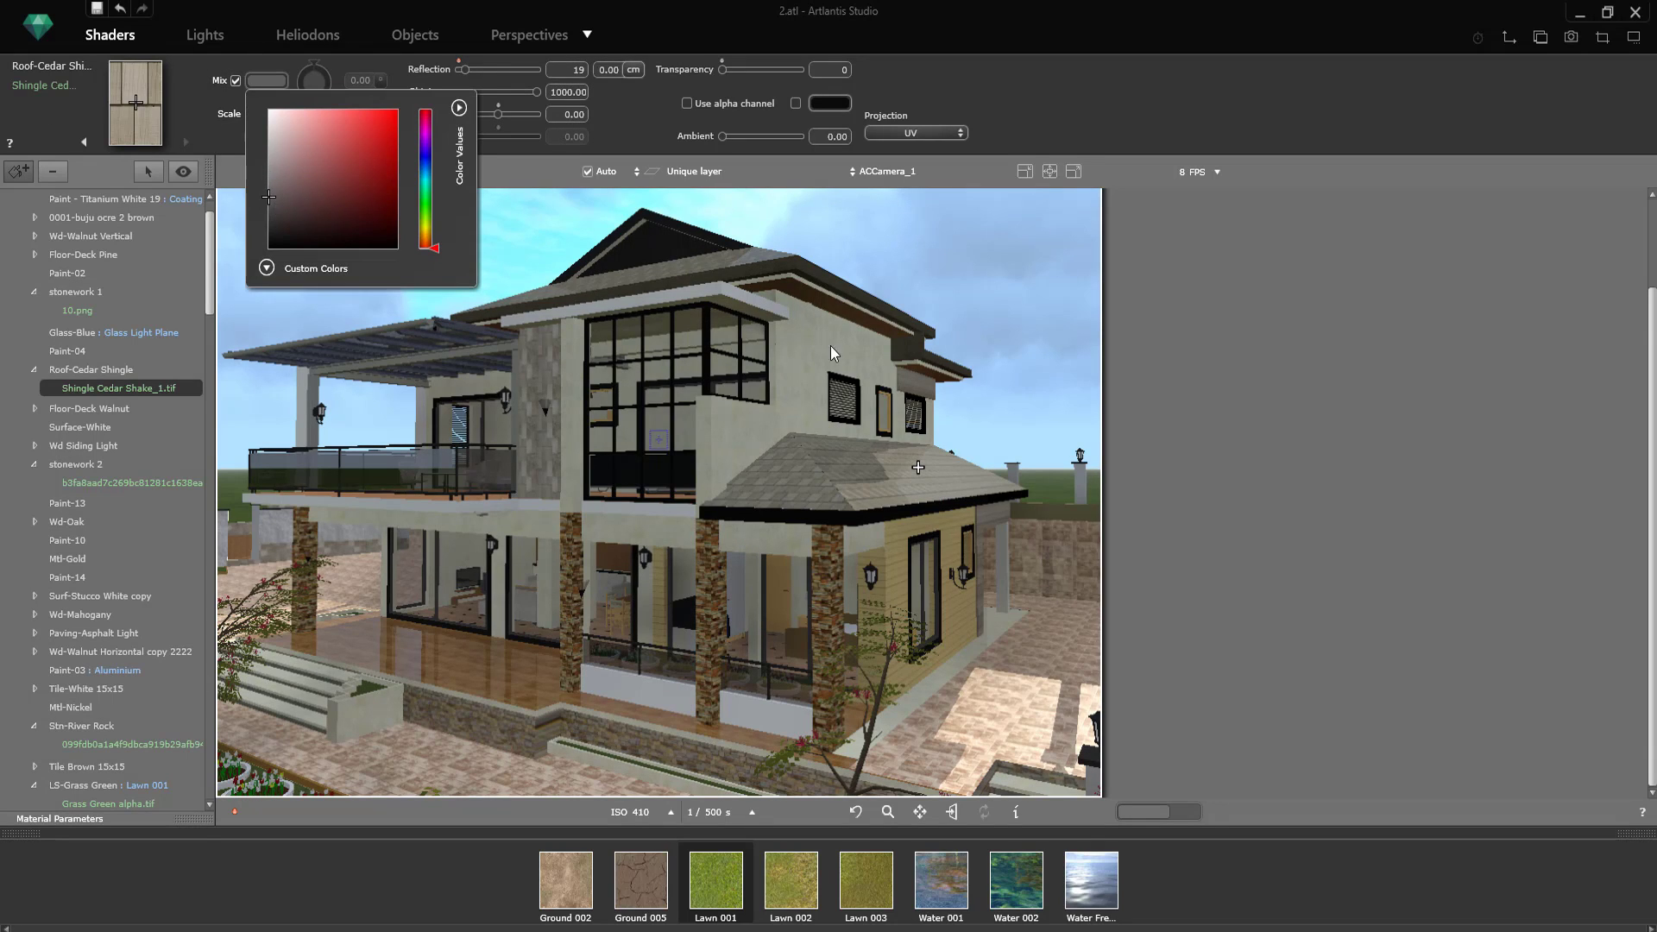
click(975, 287)
Step: Set the Coating 003 wall shader's reflection to 0.21 and select the Glass-Clear material
click(359, 720)
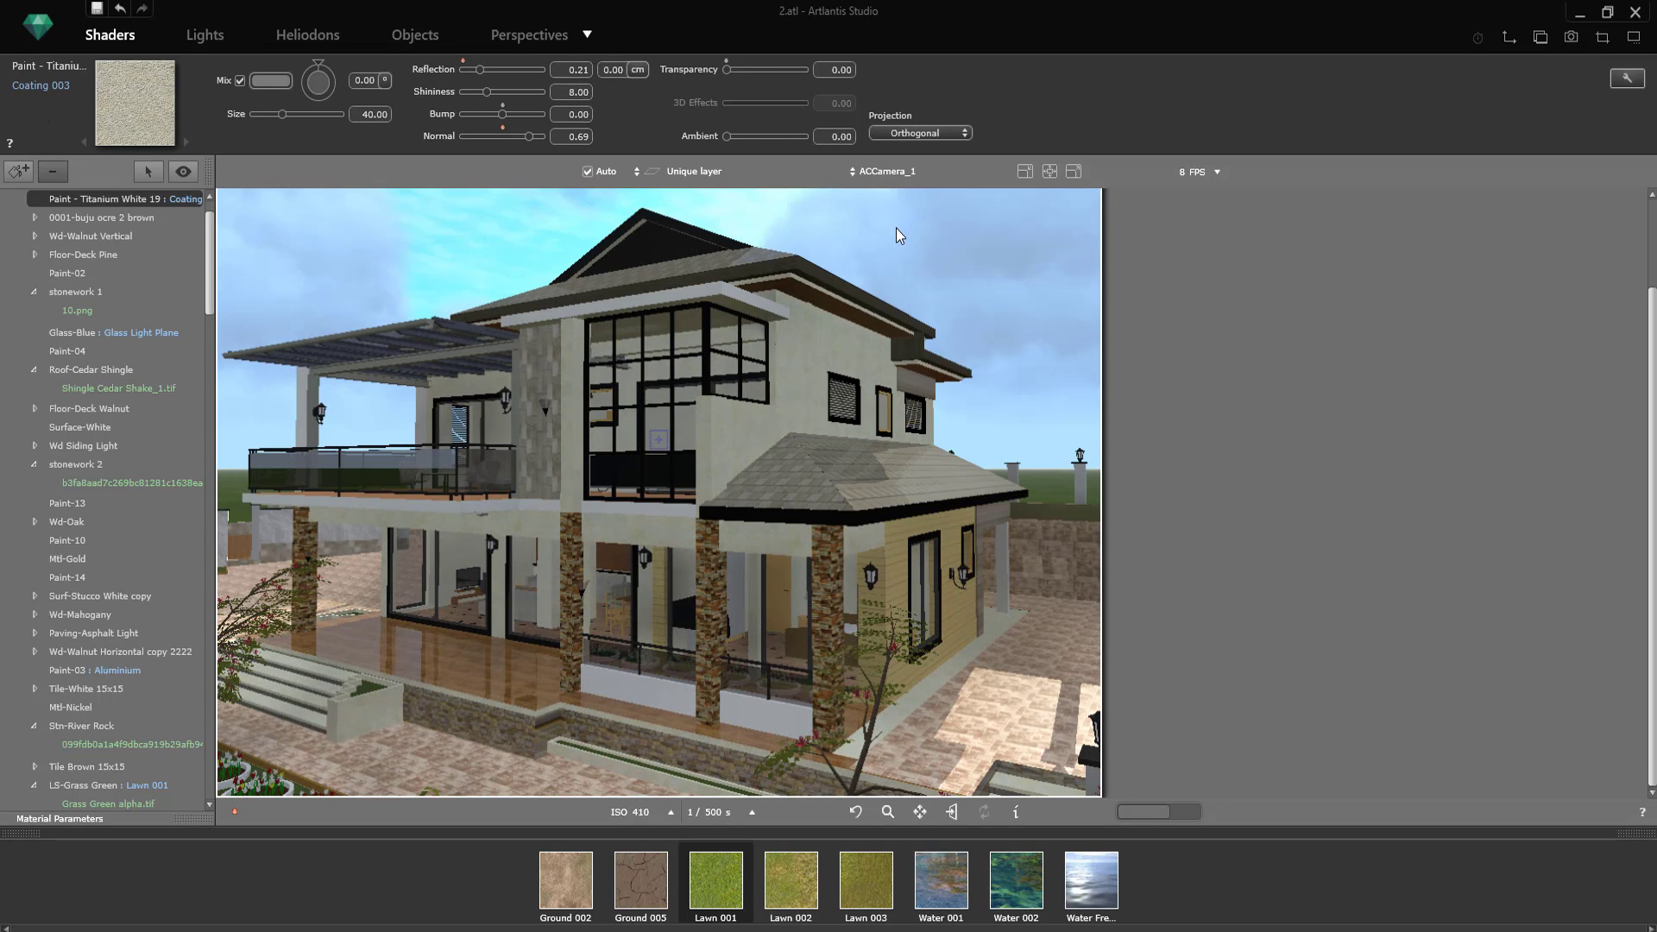
click(649, 439)
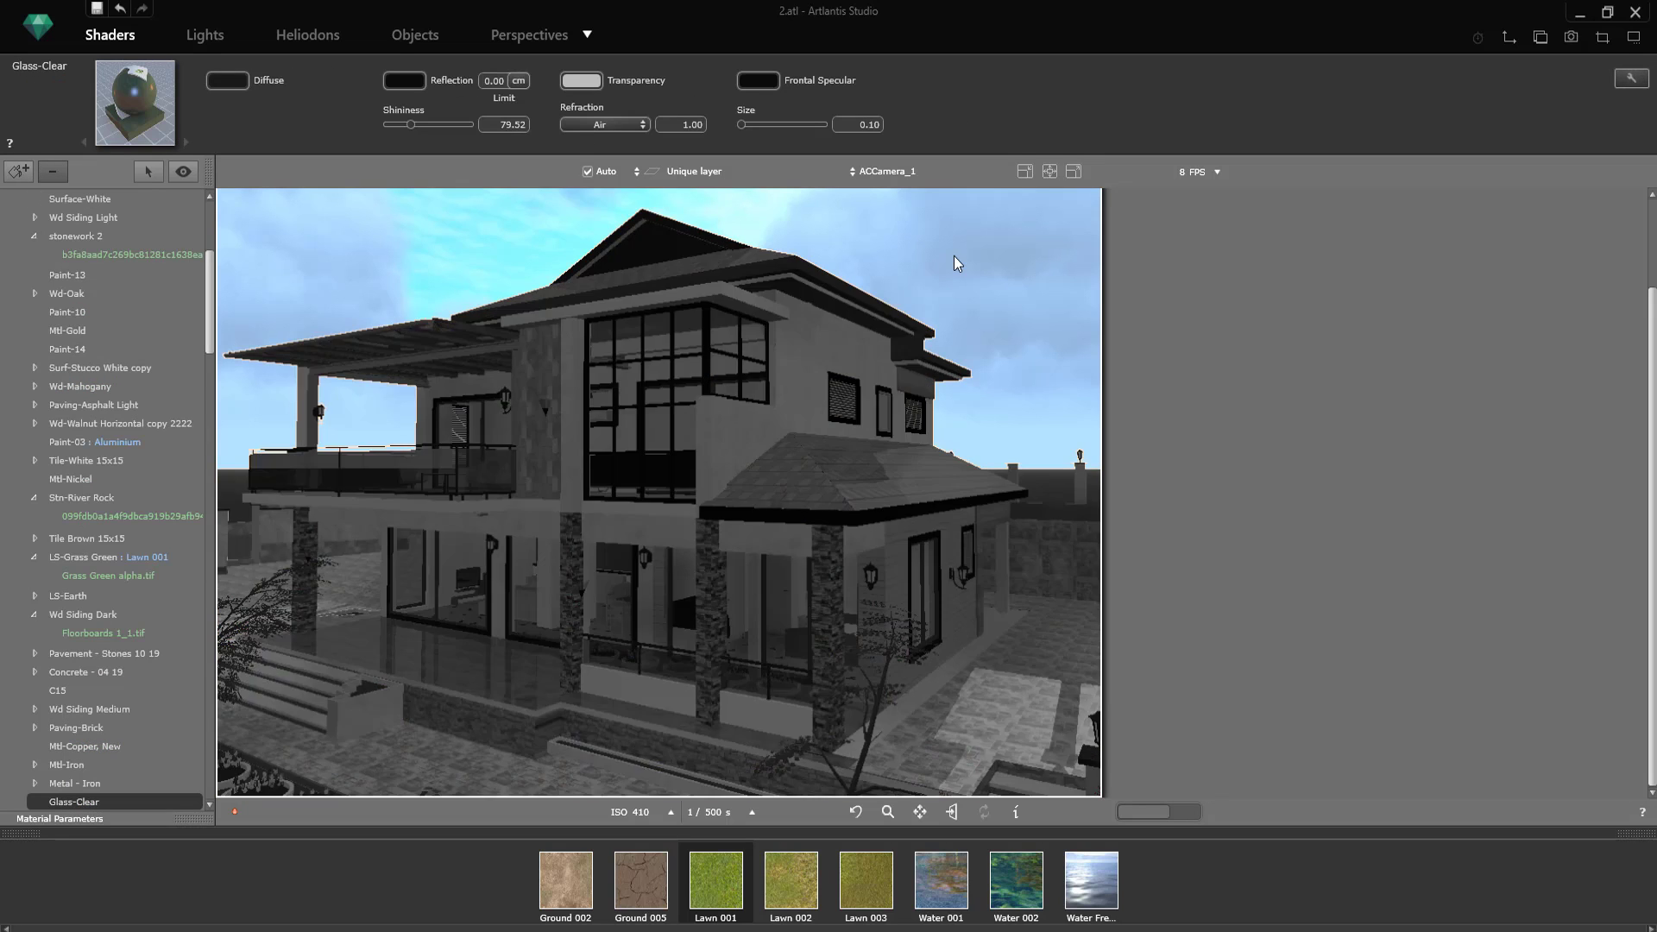
Step: Save the 1600 x 1200 final rendering of the ACCamera_1 view as "pht 2" in ART Pro 26 and start it
click(1572, 39)
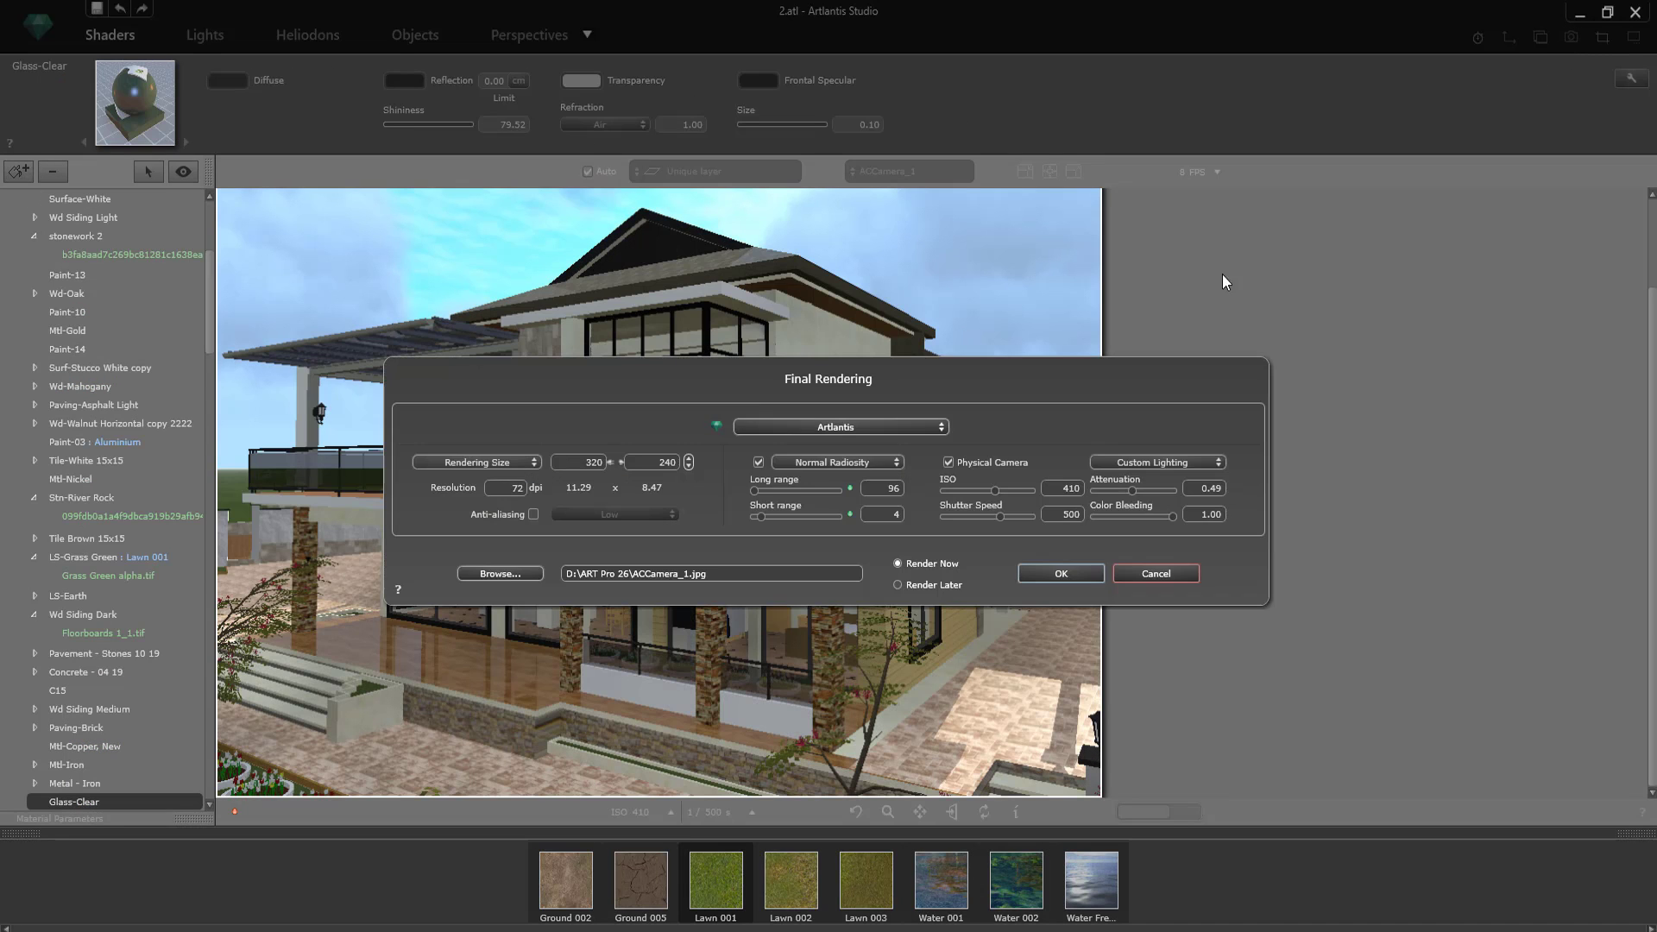
click(503, 572)
click(594, 523)
click(562, 757)
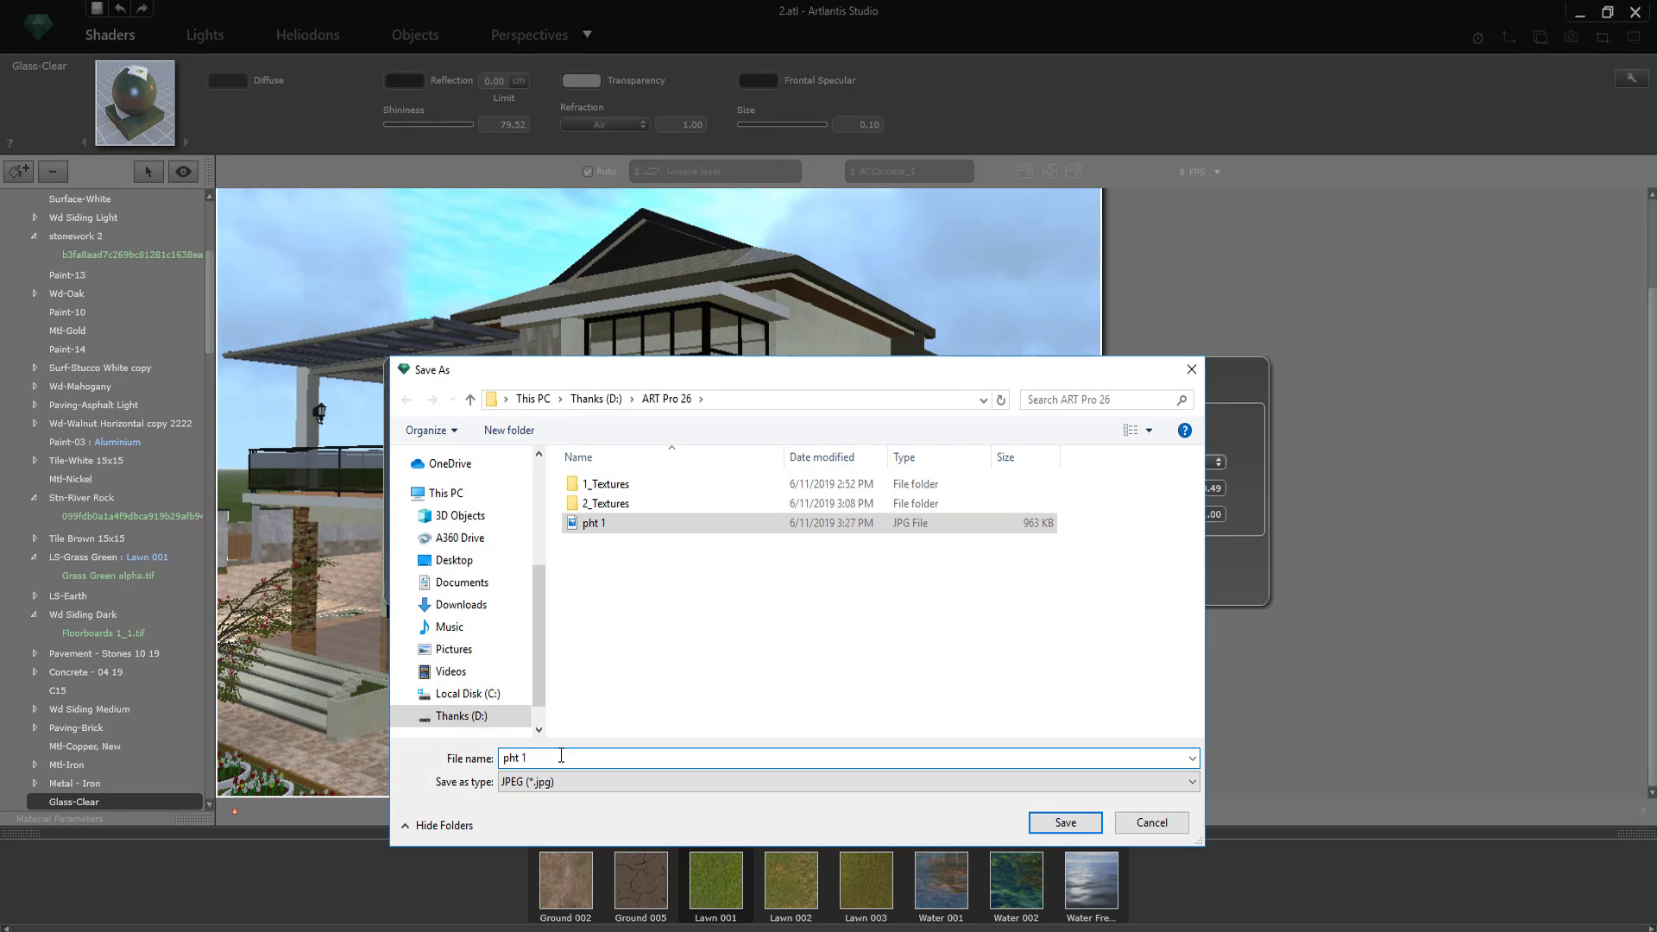
key(BackSpace)
text(2)
click(1065, 822)
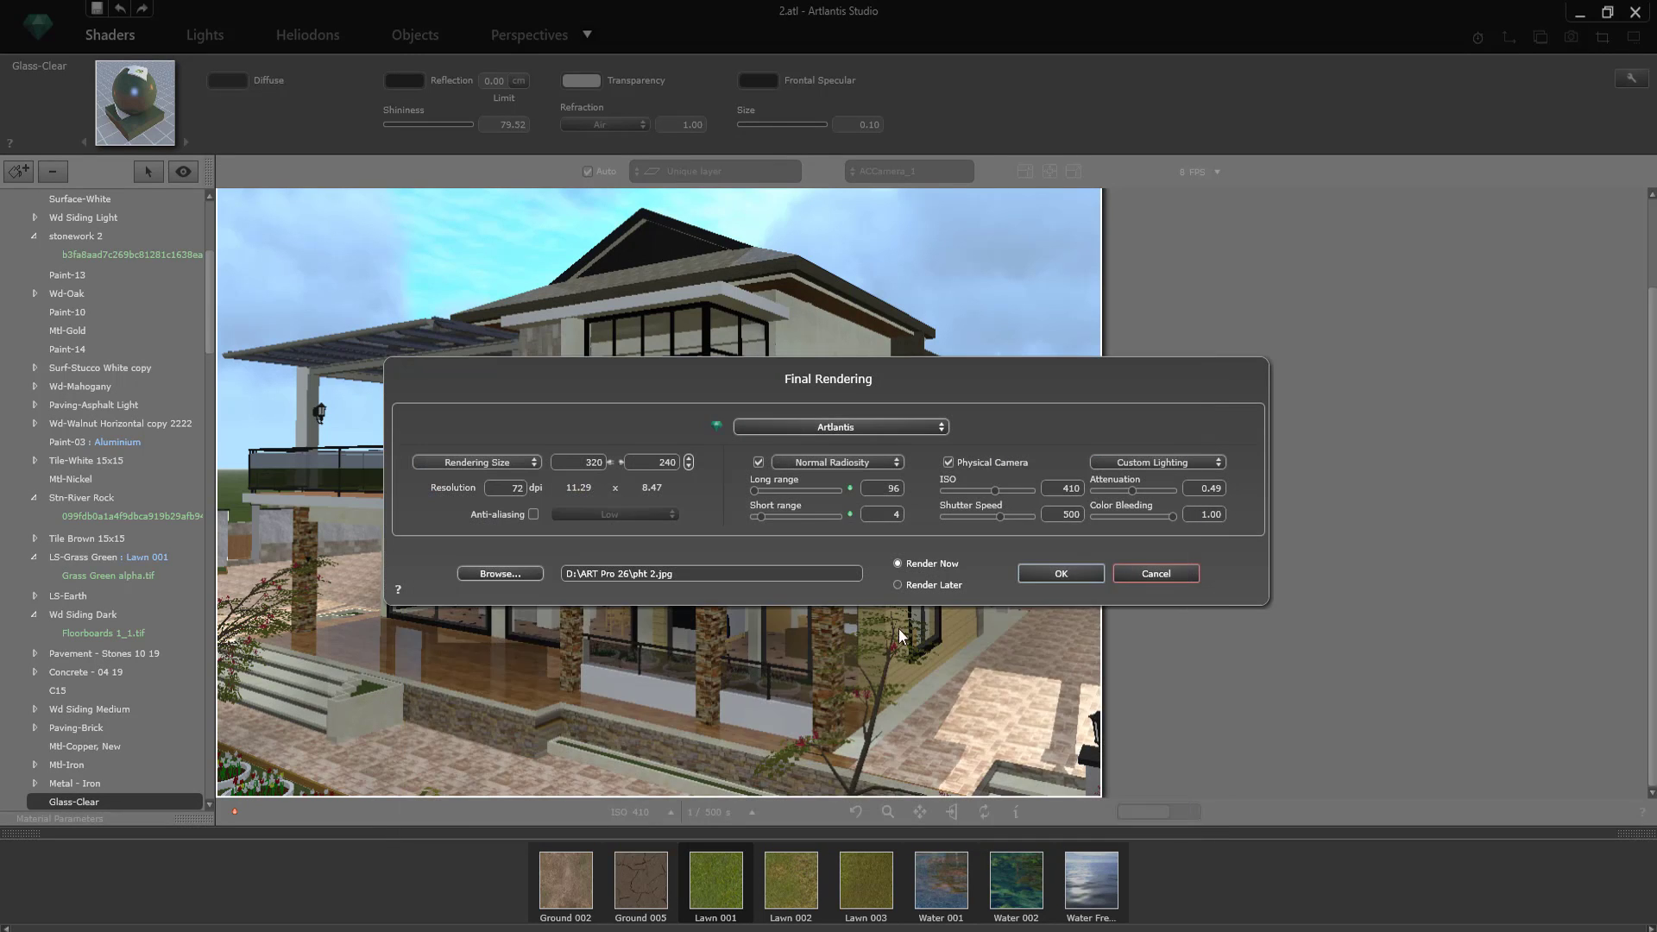
click(536, 574)
click(1065, 823)
click(1081, 577)
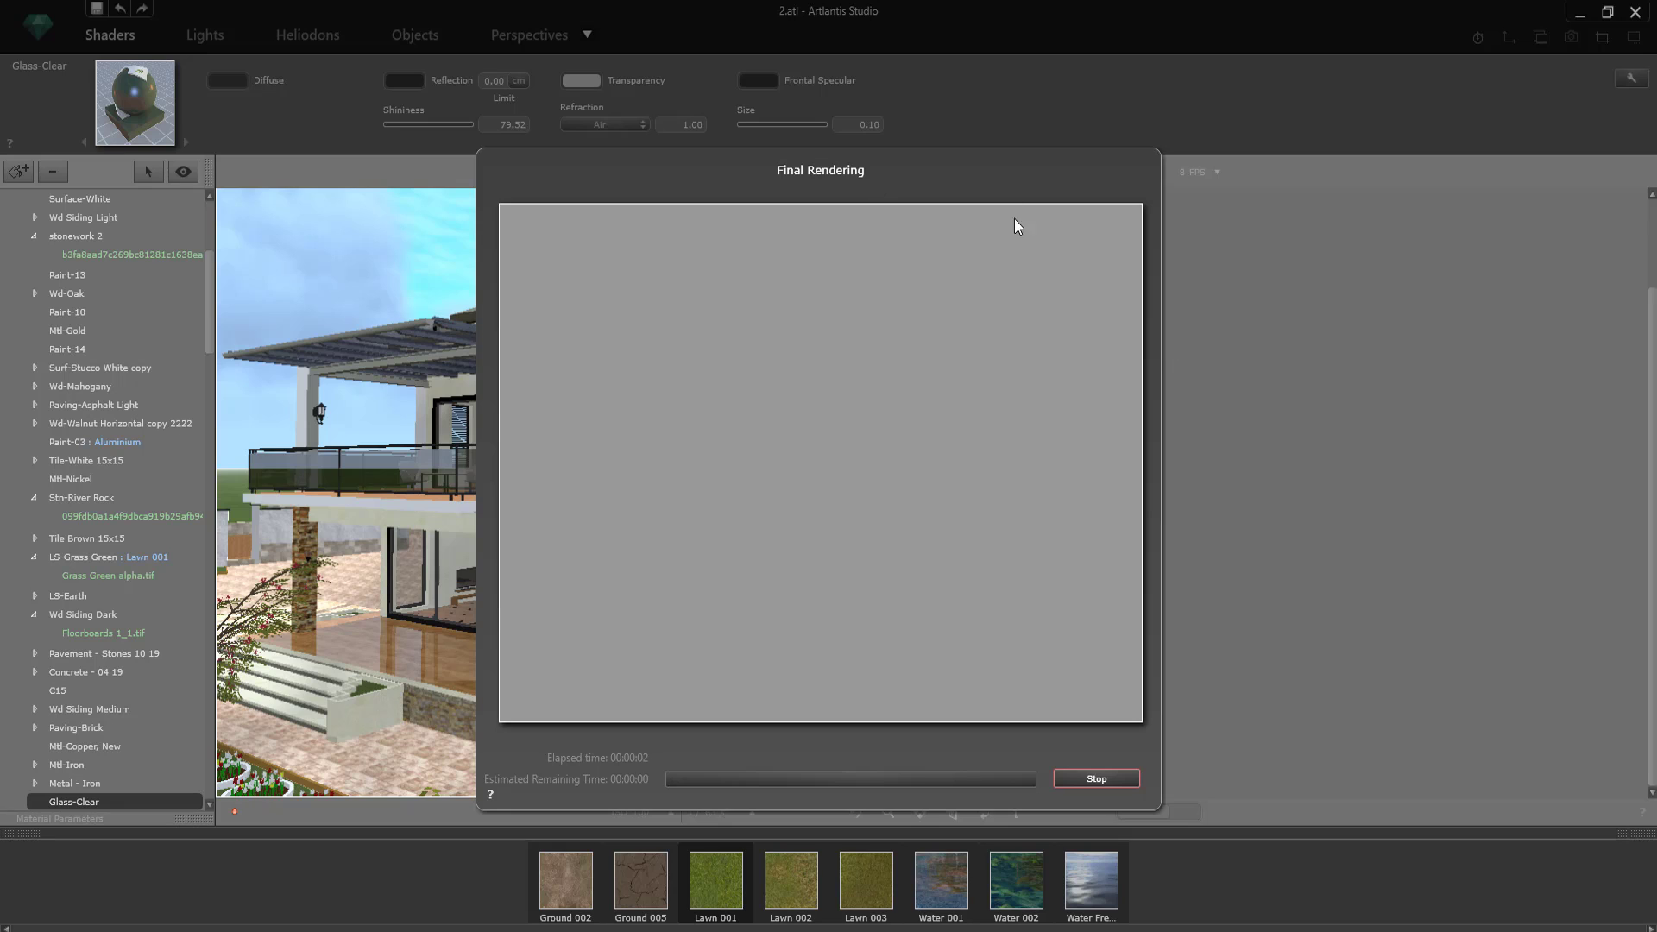
drag(994, 179, 1494, 175)
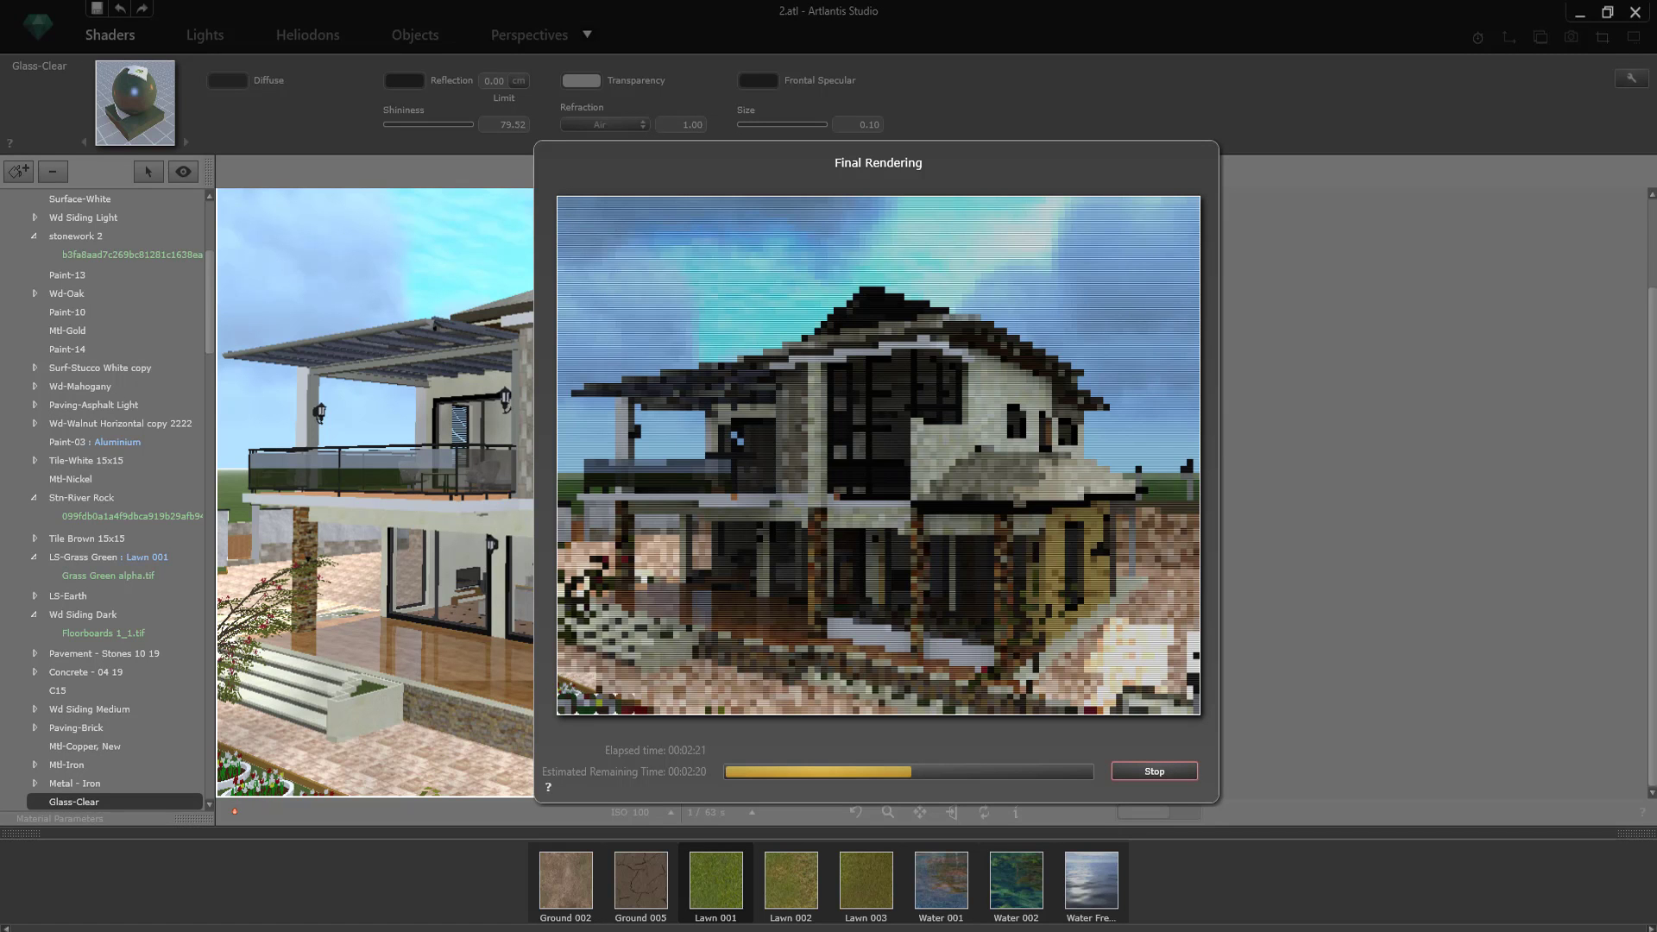
Step: Open the "pht 1" rendering from the ART Pro 26 folder in Photos, examine it, and return to Artlantis
mouse_move(449, 930)
click(350, 889)
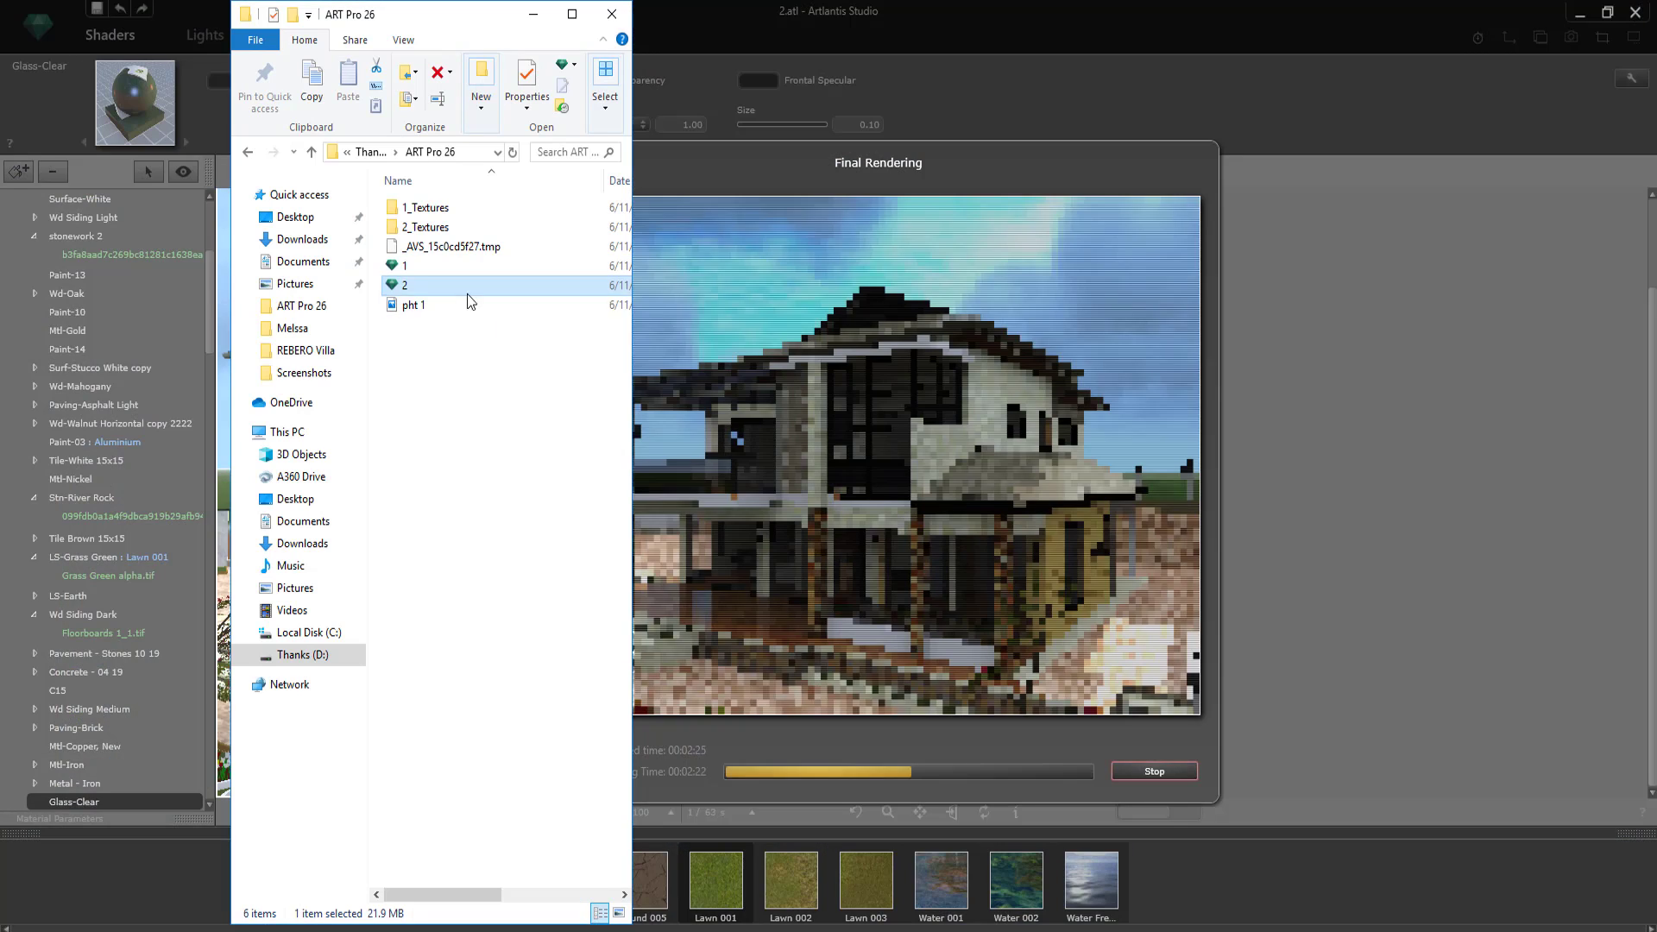
click(449, 302)
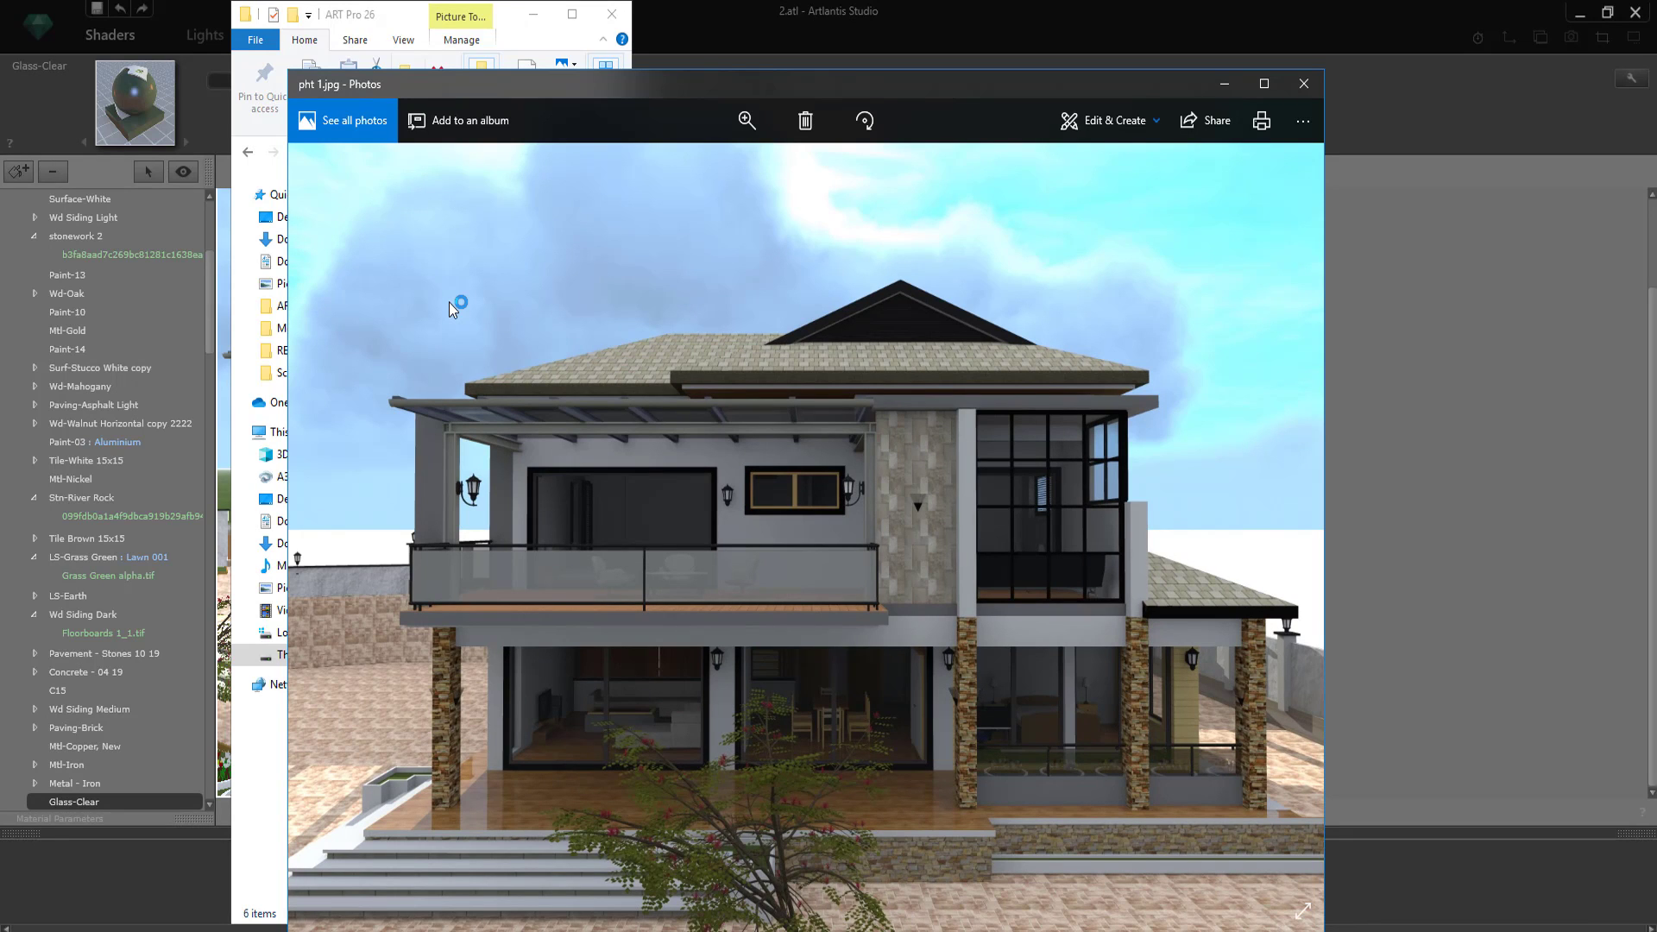
drag(831, 80, 832, 29)
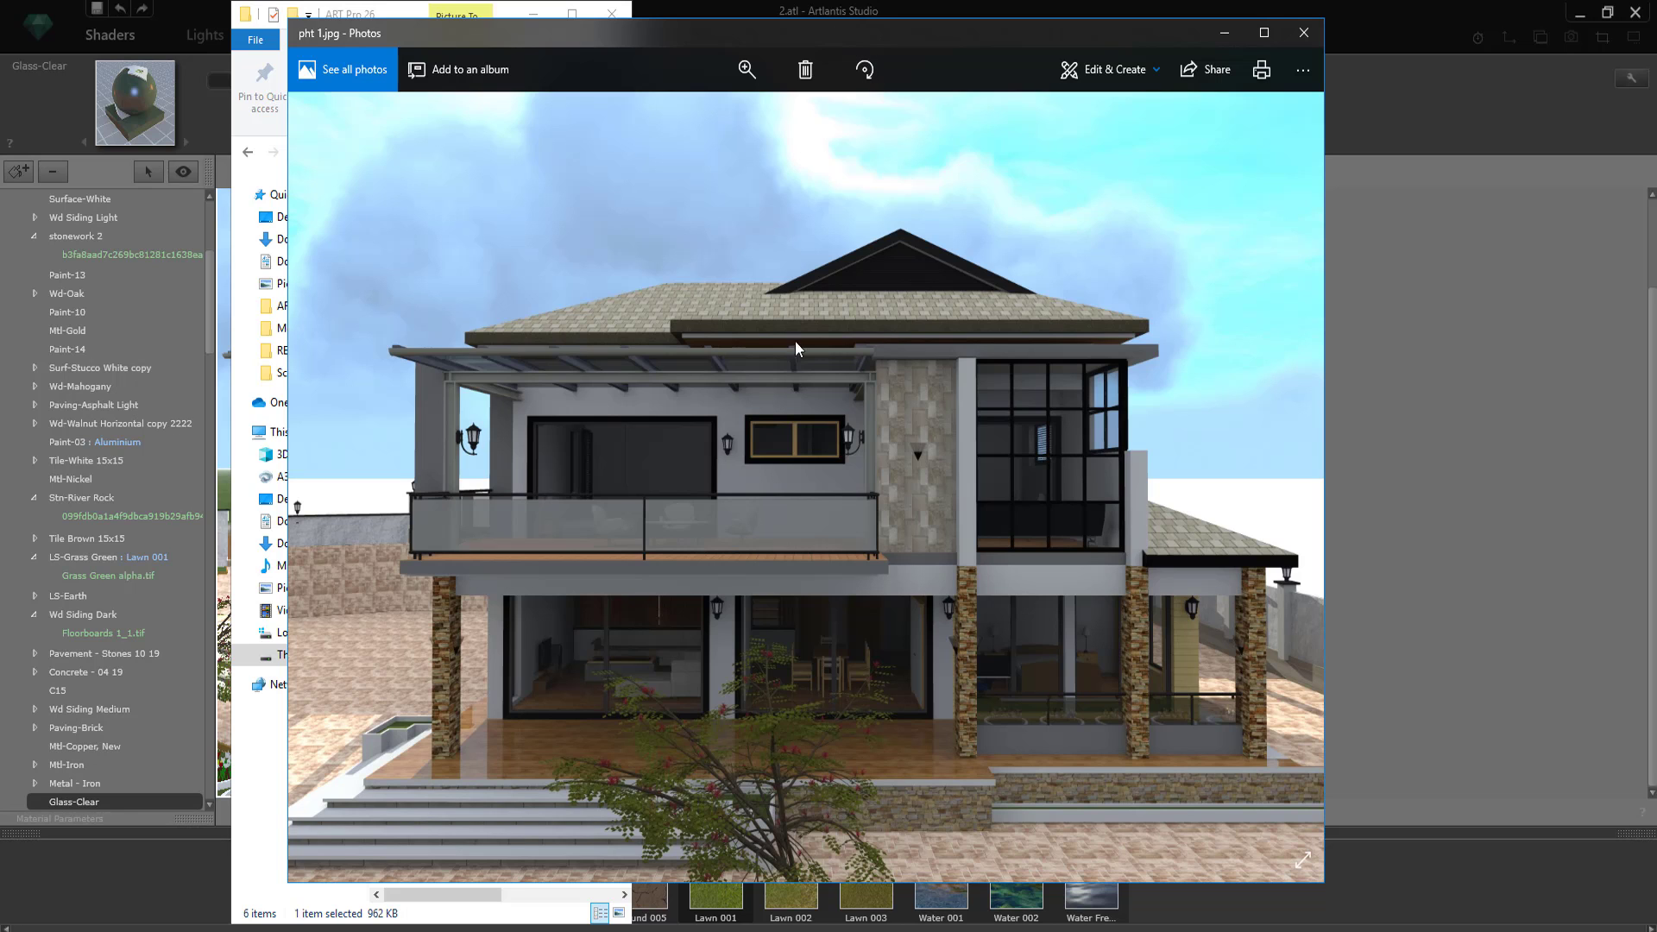
click(1081, 925)
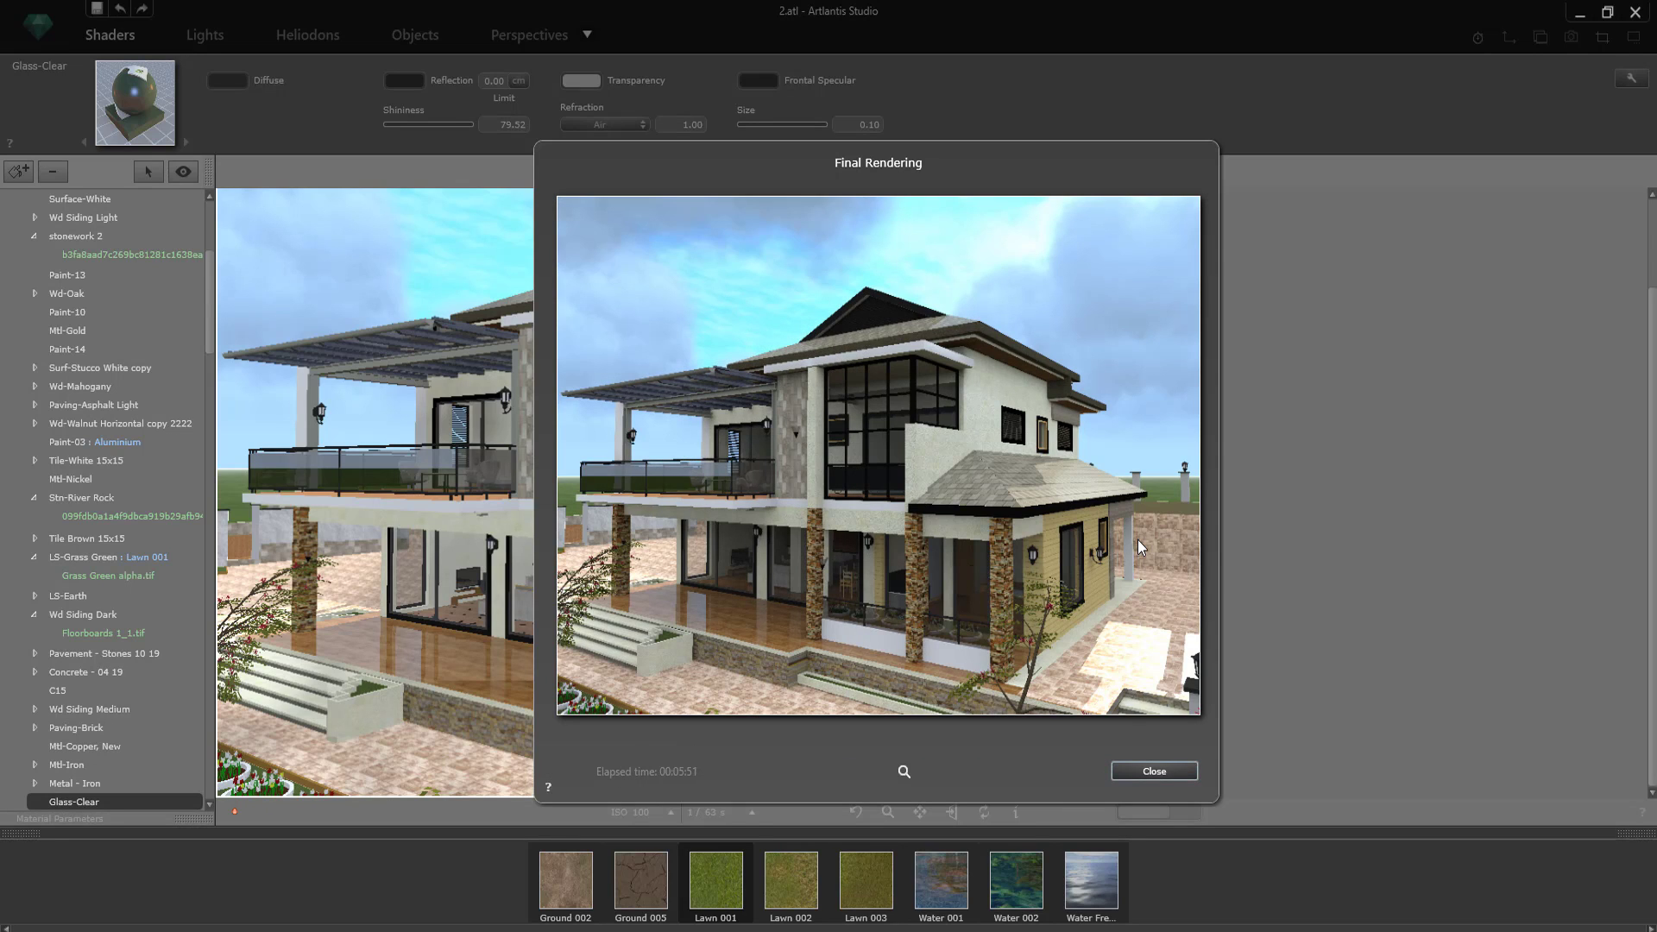
Step: Close the finished rendering and reposition the ACCamera_1 camera in the 2D view for a close front view of the upper balcony
click(1154, 771)
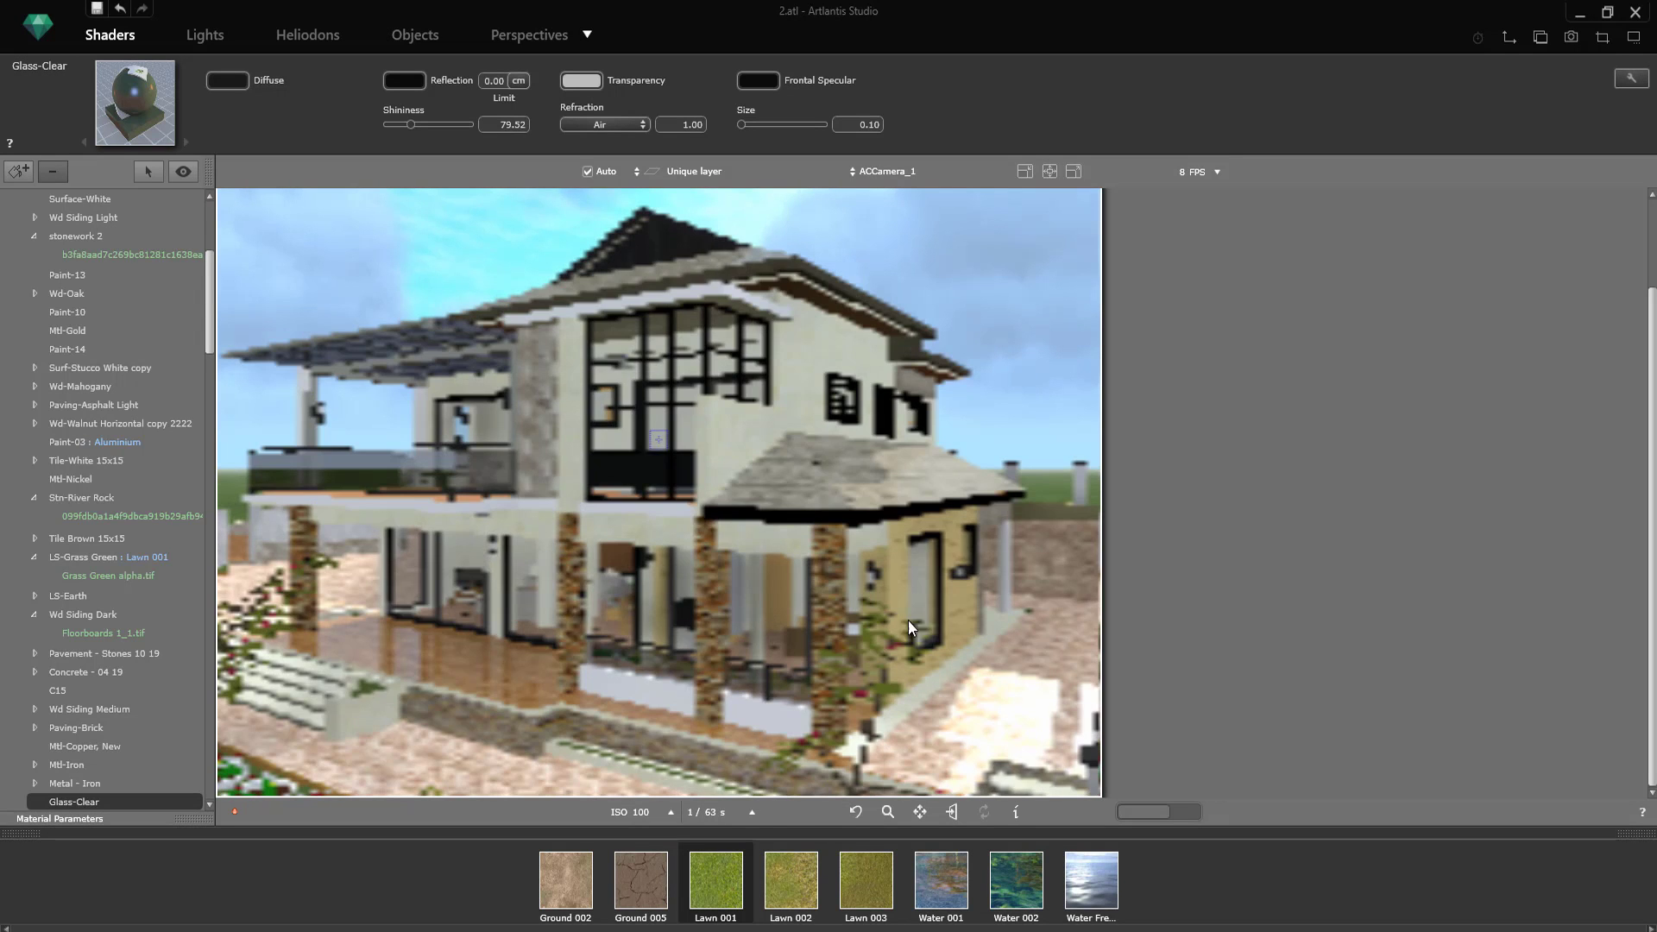
click(540, 45)
drag(931, 339, 978, 345)
drag(760, 371, 1101, 371)
click(1508, 37)
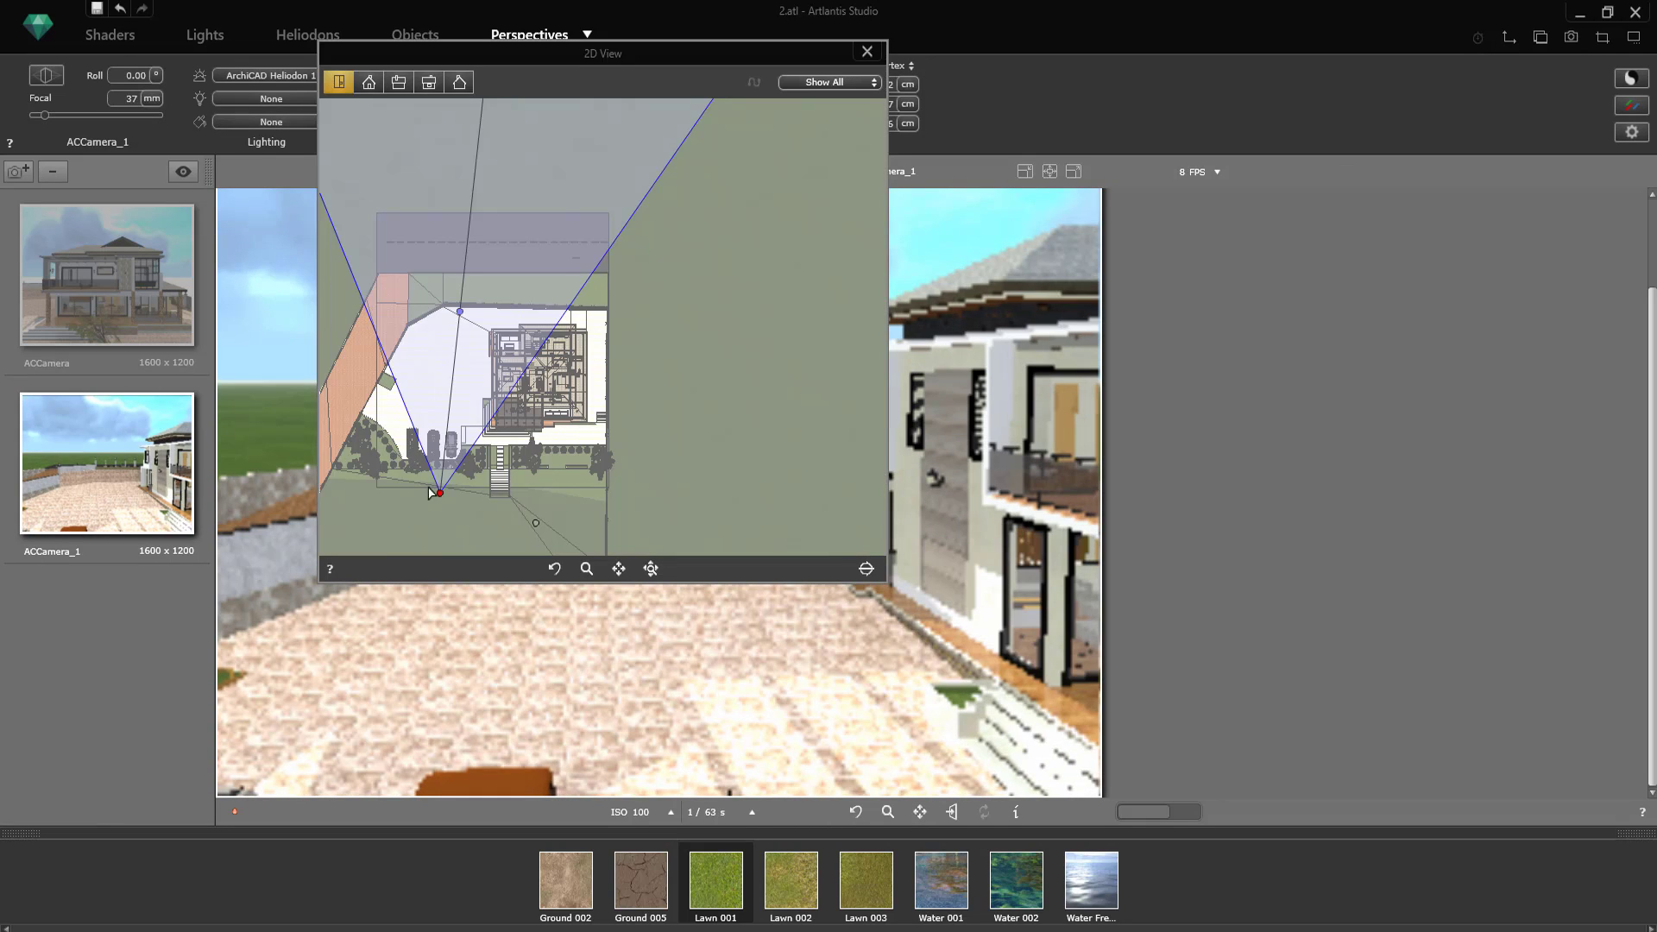
drag(429, 490, 549, 456)
click(867, 51)
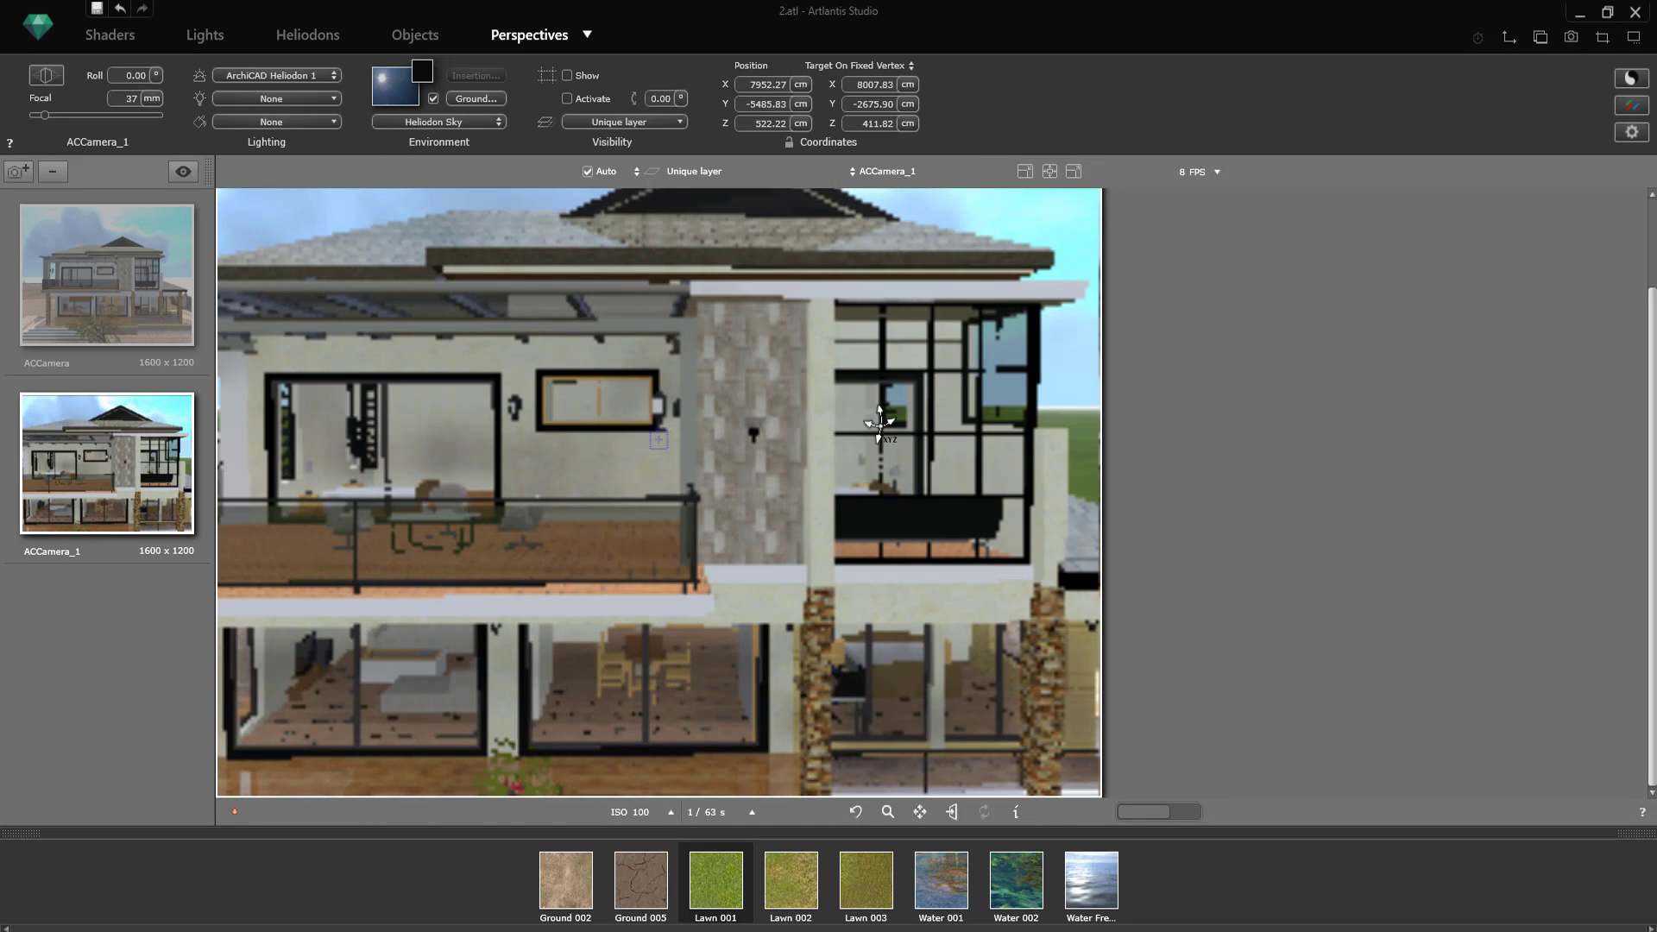
Step: Enable the Glass-Blue : Glass Light Plane shader as lighting for the ACCamera_1 view
click(276, 122)
click(271, 157)
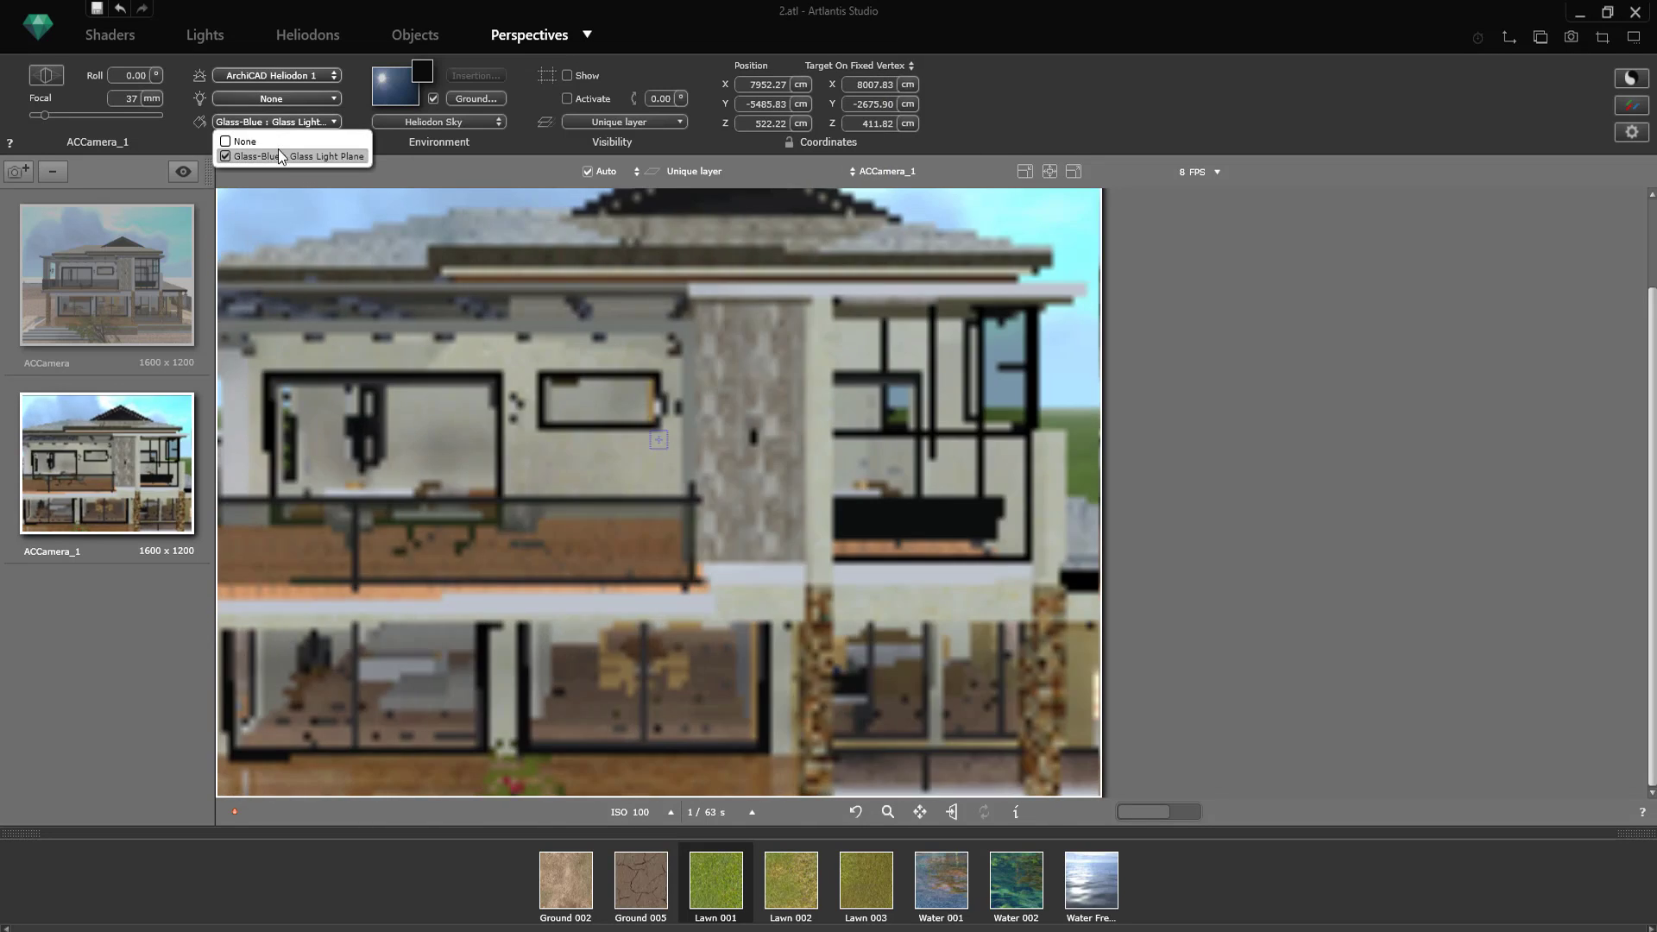
click(303, 126)
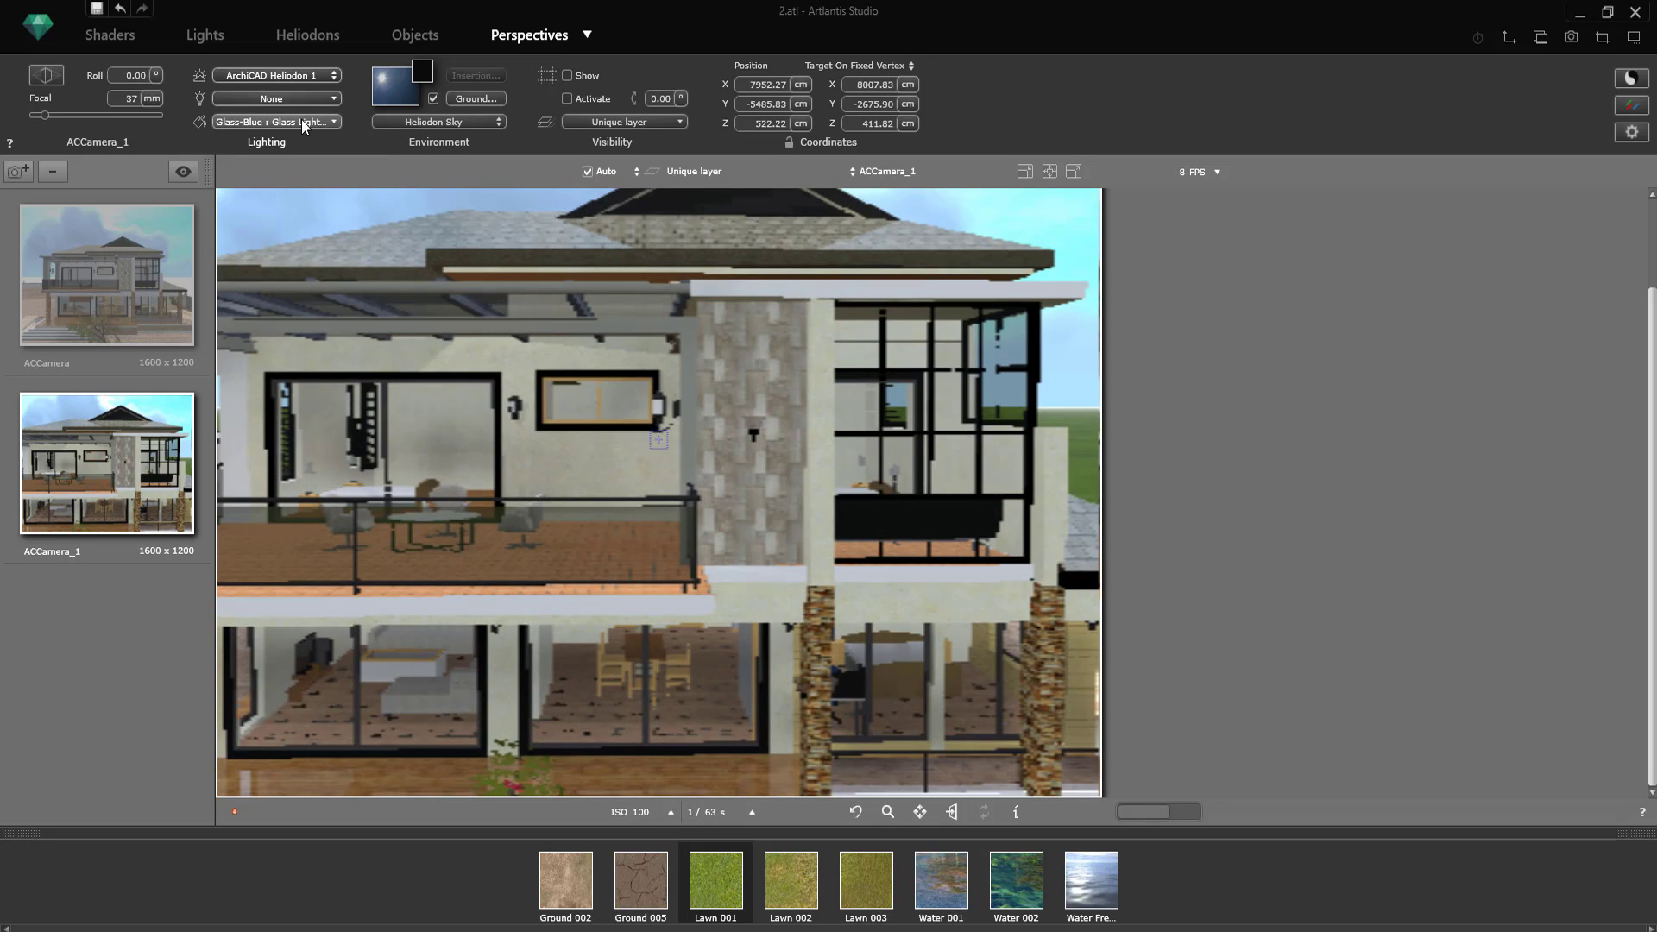